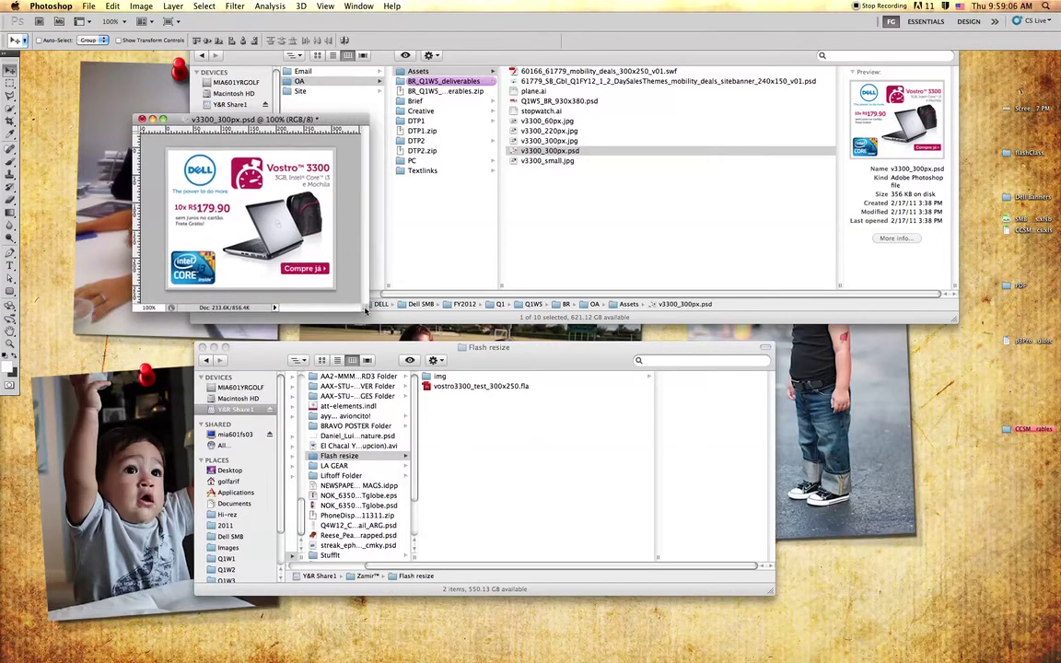
# - Try to scale the laptop and backpack image down to 88.83% with Free Transform
pyautogui.moveTo(266, 121); pyautogui.dragTo(268, 122)
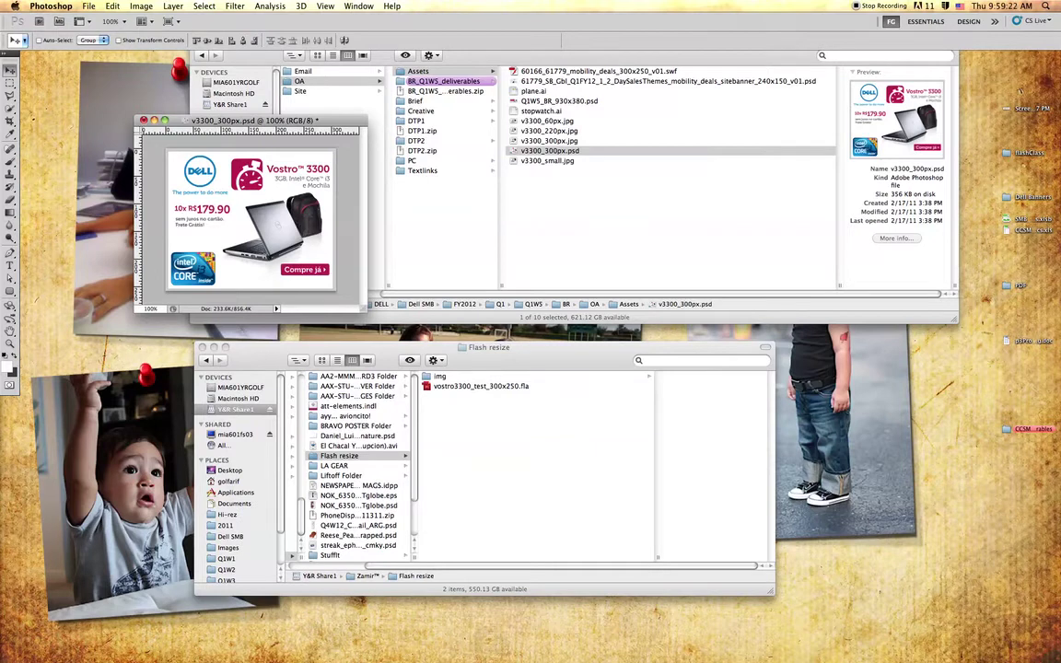
pyautogui.press('super+t')
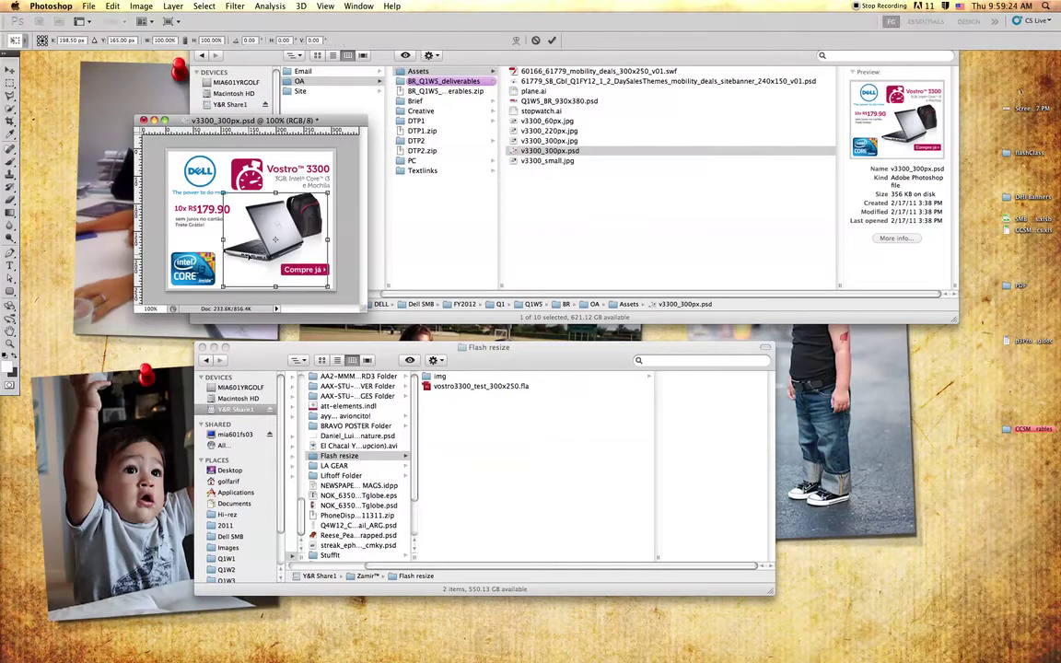
pyautogui.moveTo(223, 193); pyautogui.dragTo(230, 200)
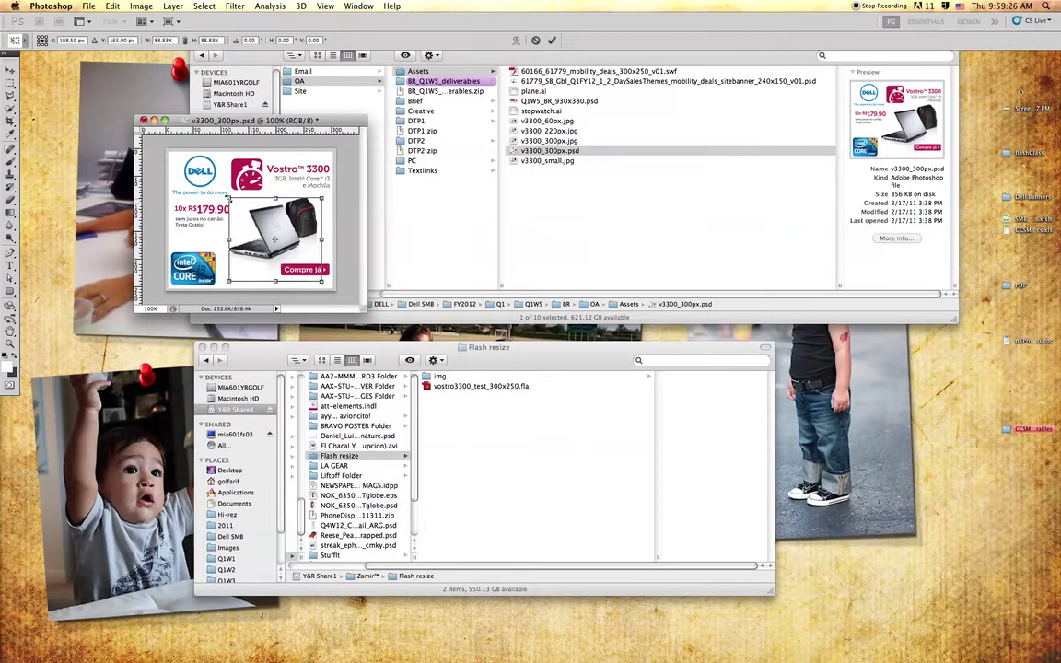
pyautogui.press('Return')
pyautogui.press('super+s')
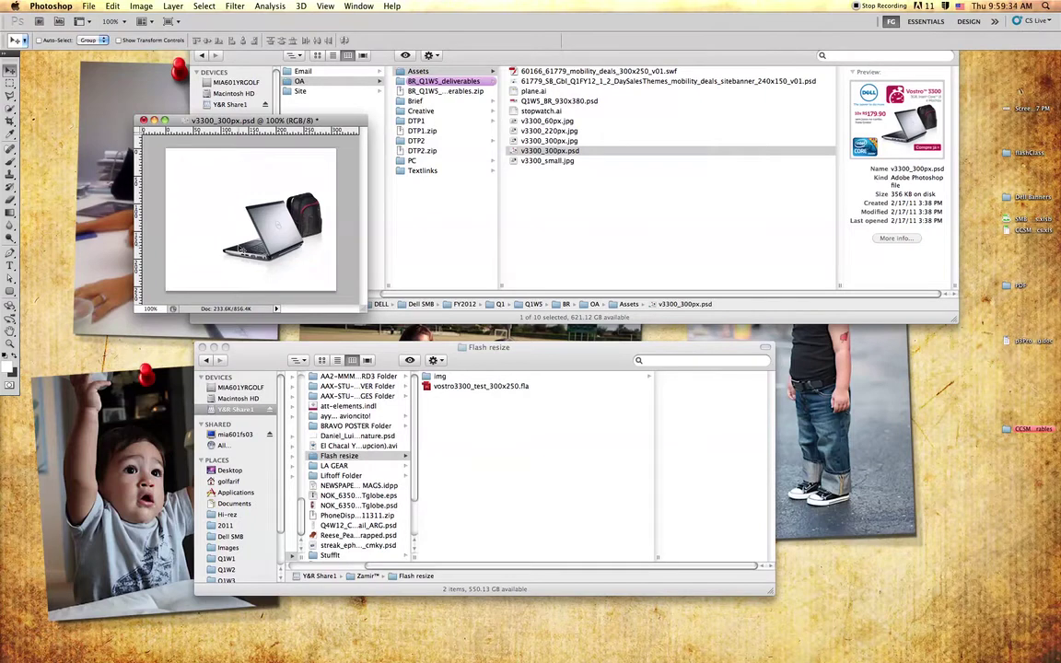
# - Preview the transparent image as PNG-24 in Save for Web without saving, and restore the white background
pyautogui.moveTo(285, 122); pyautogui.dragTo(273, 94)
pyautogui.moveTo(349, 284); pyautogui.dragTo(390, 301)
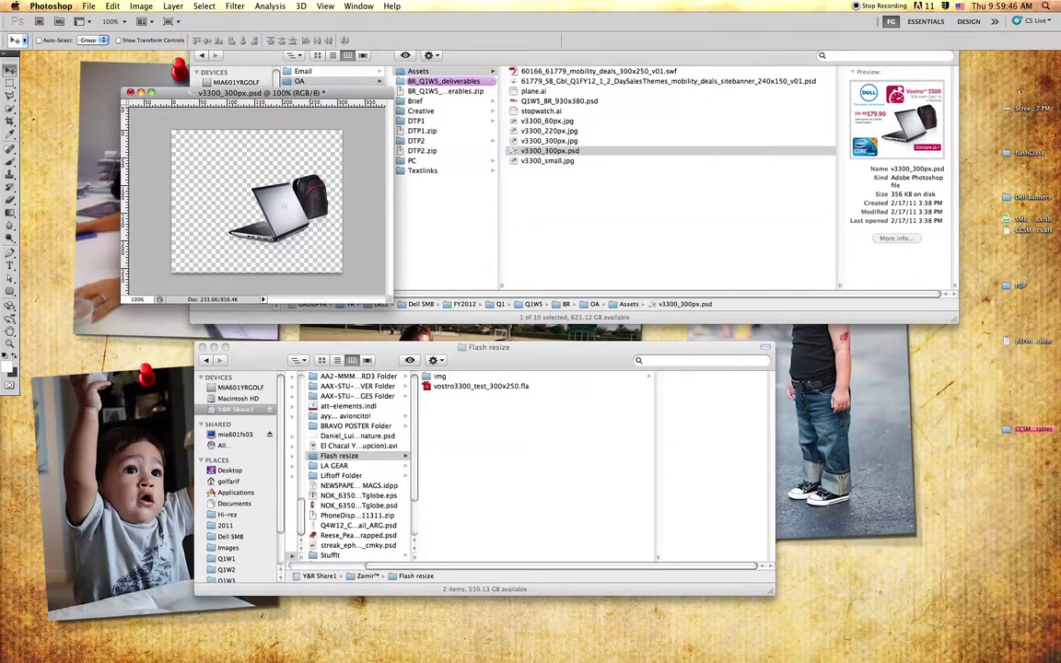
pyautogui.moveTo(300, 96); pyautogui.dragTo(300, 98)
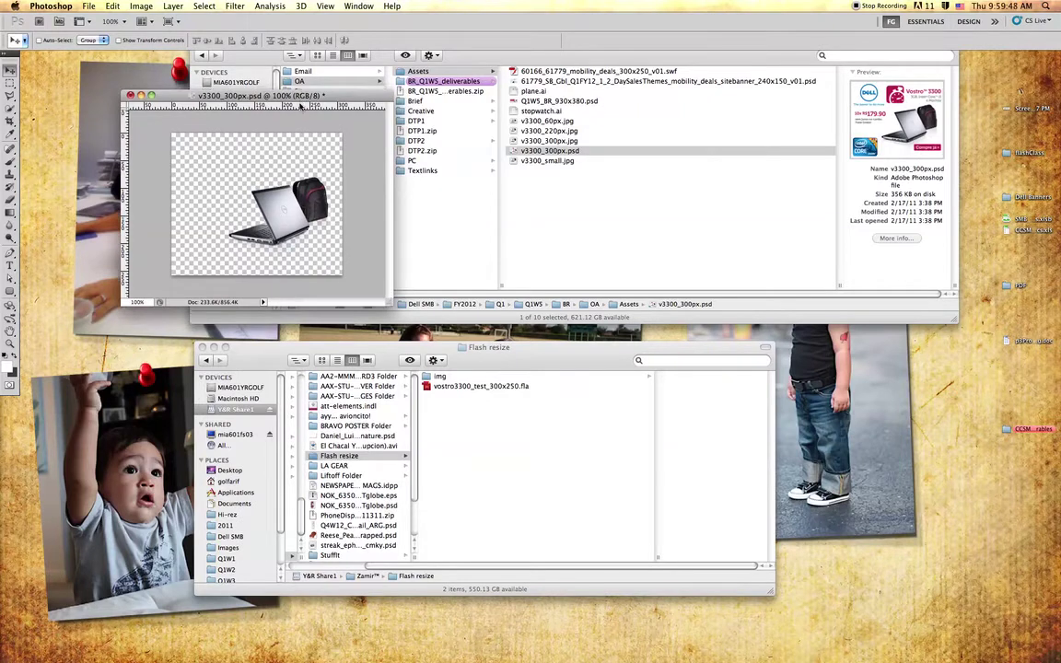
pyautogui.press('super+alt+shift+s')
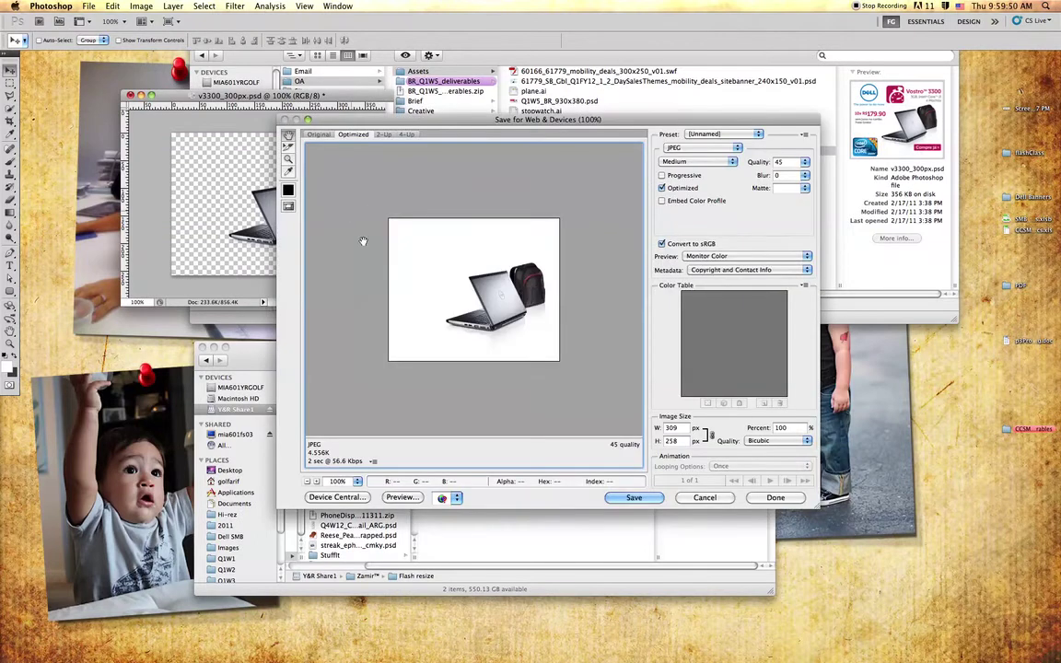
pyautogui.click(698, 148)
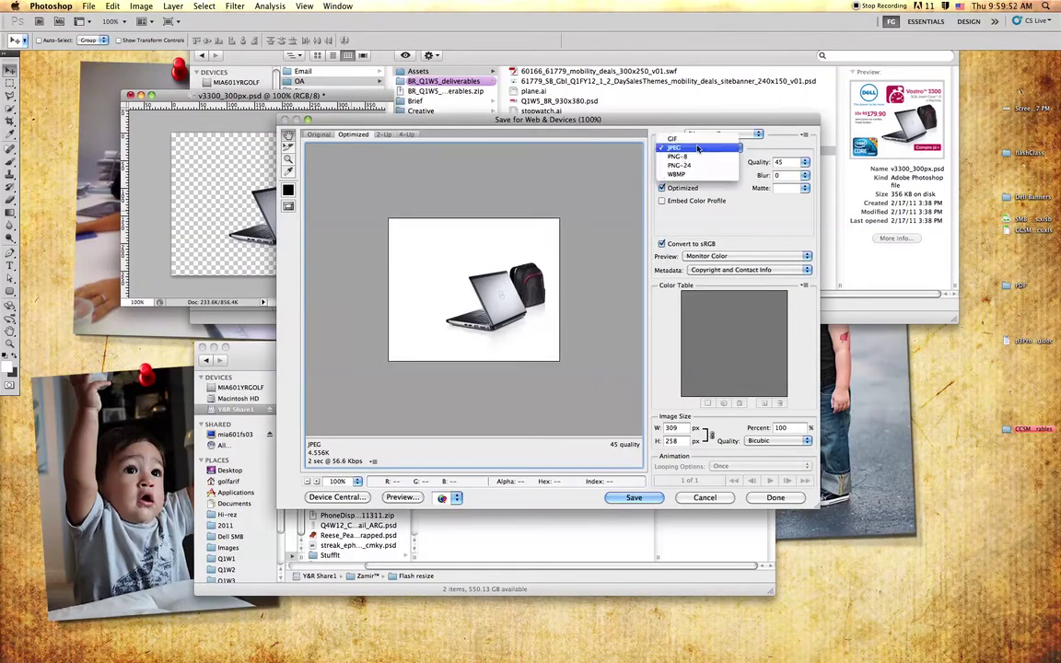
pyautogui.click(678, 165)
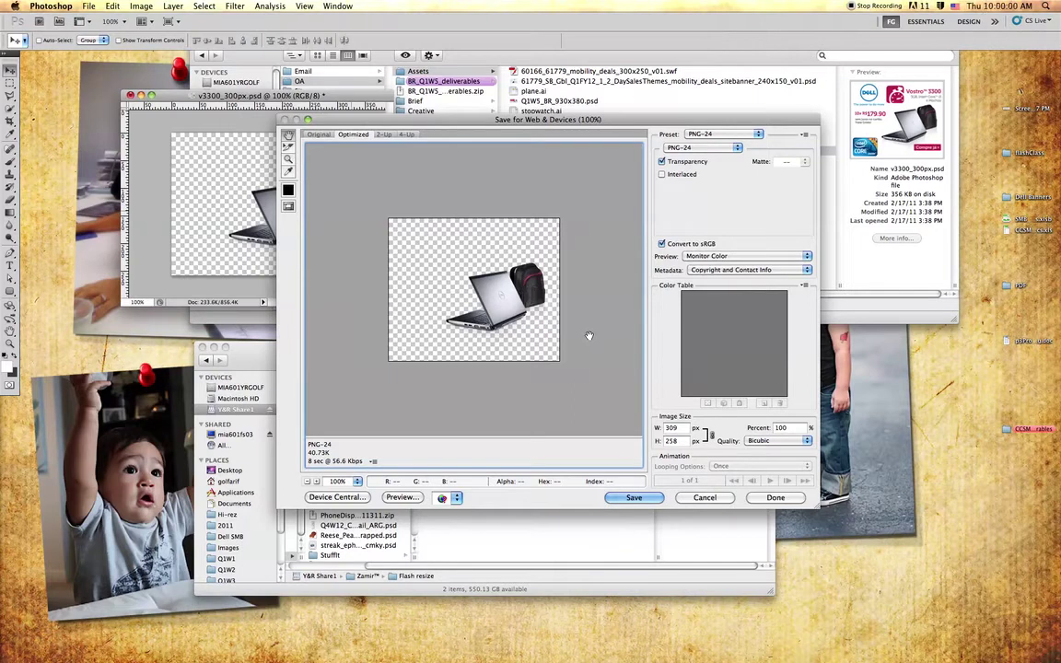
pyautogui.click(707, 497)
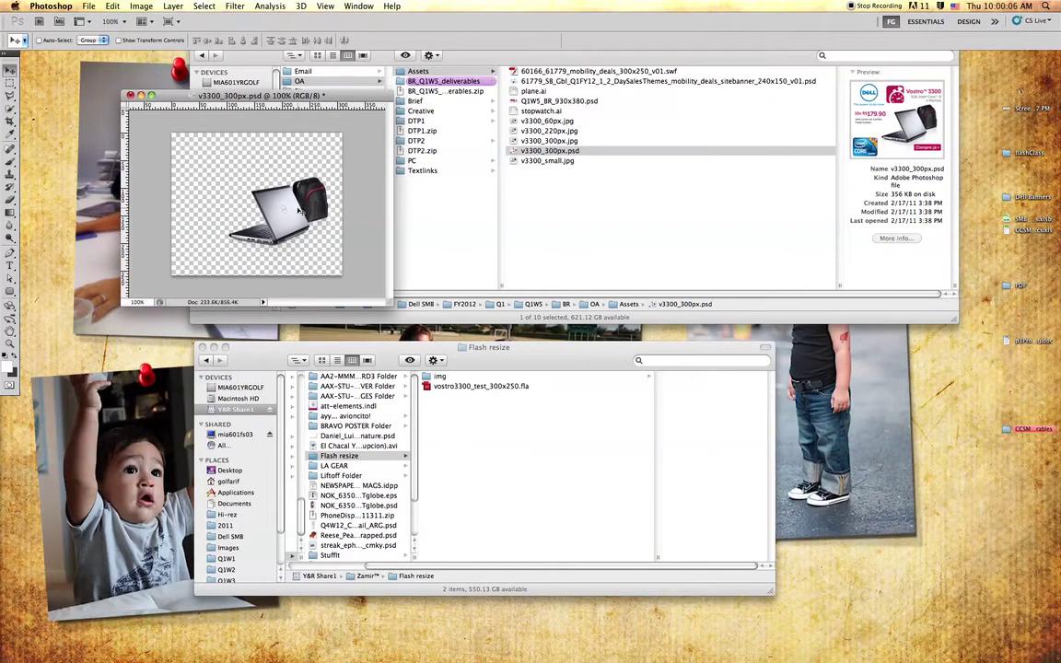
pyautogui.press('super+z')
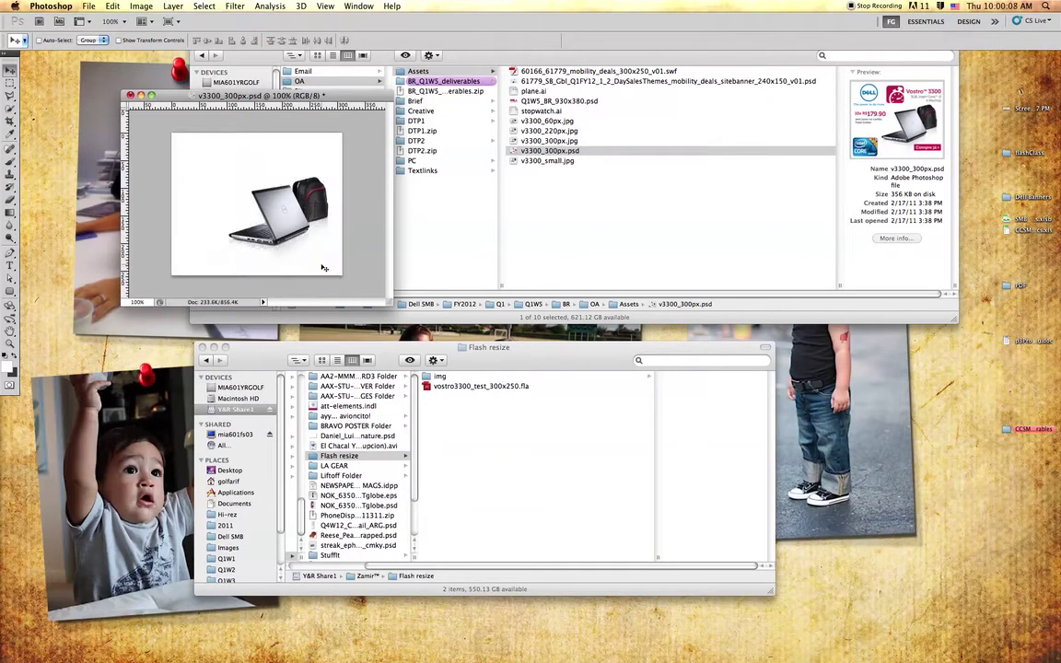
# - Turn off snapping and crop the image tightly around the laptop and backpack, to about 189 × 170 px
pyautogui.click(13, 116)
pyautogui.moveTo(272, 96); pyautogui.dragTo(261, 98)
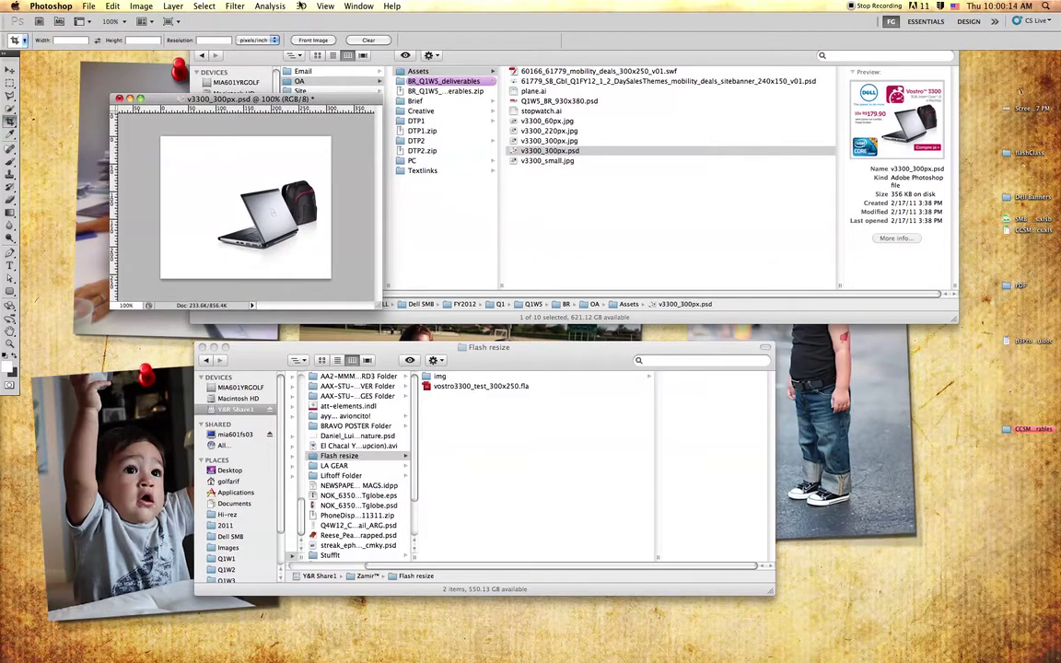
pyautogui.click(325, 6)
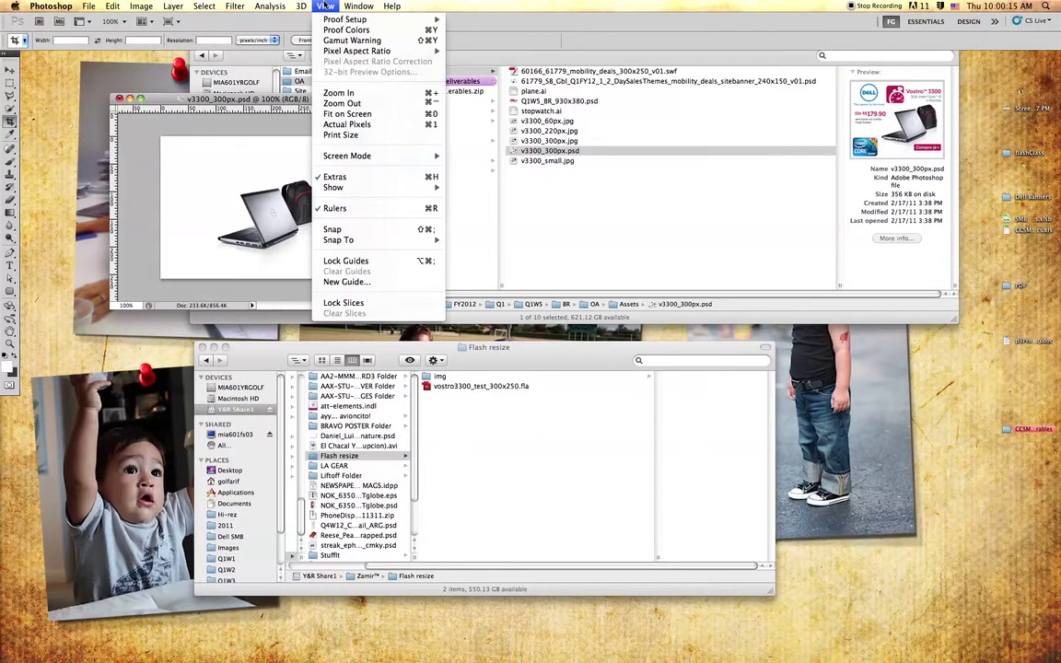
pyautogui.click(332, 229)
pyautogui.moveTo(205, 172); pyautogui.dragTo(322, 273)
pyautogui.moveTo(208, 172); pyautogui.dragTo(214, 175)
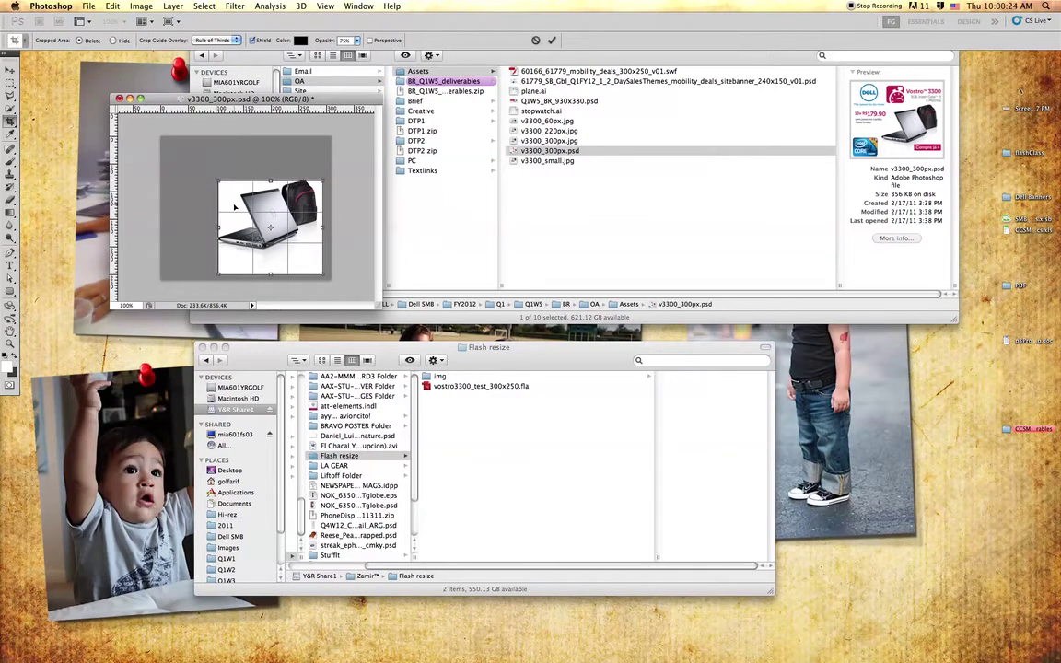
pyautogui.press('Return')
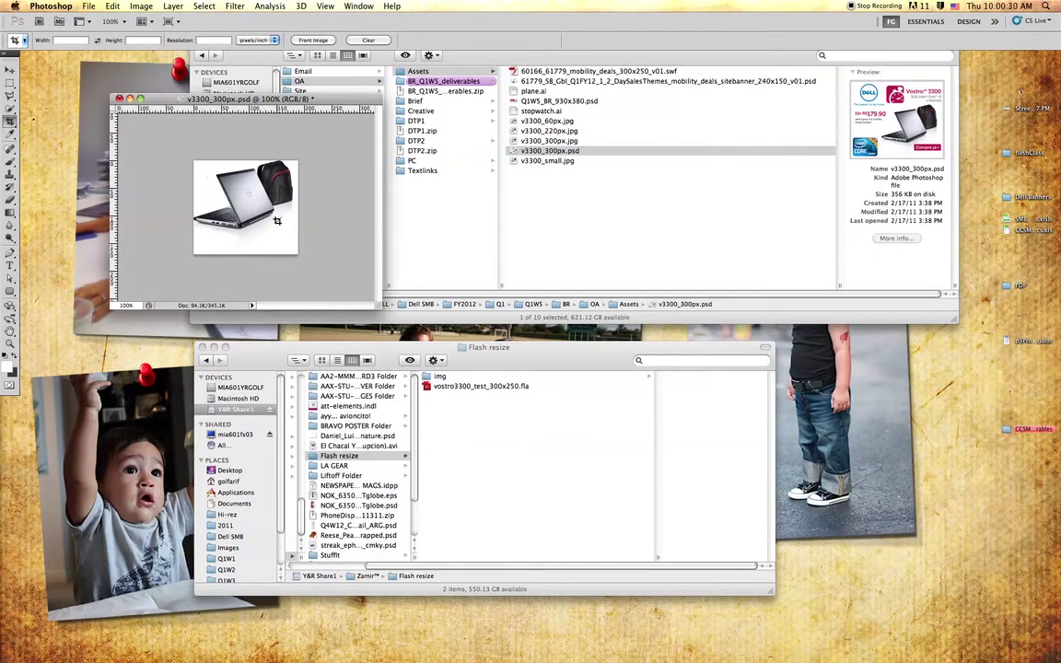
# - Set up a Save for Web export of the cropped image as a JPEG with quality 70
pyautogui.press('super+alt+shift+s')
pyautogui.doubleClick(790, 162)
pyautogui.write('70')
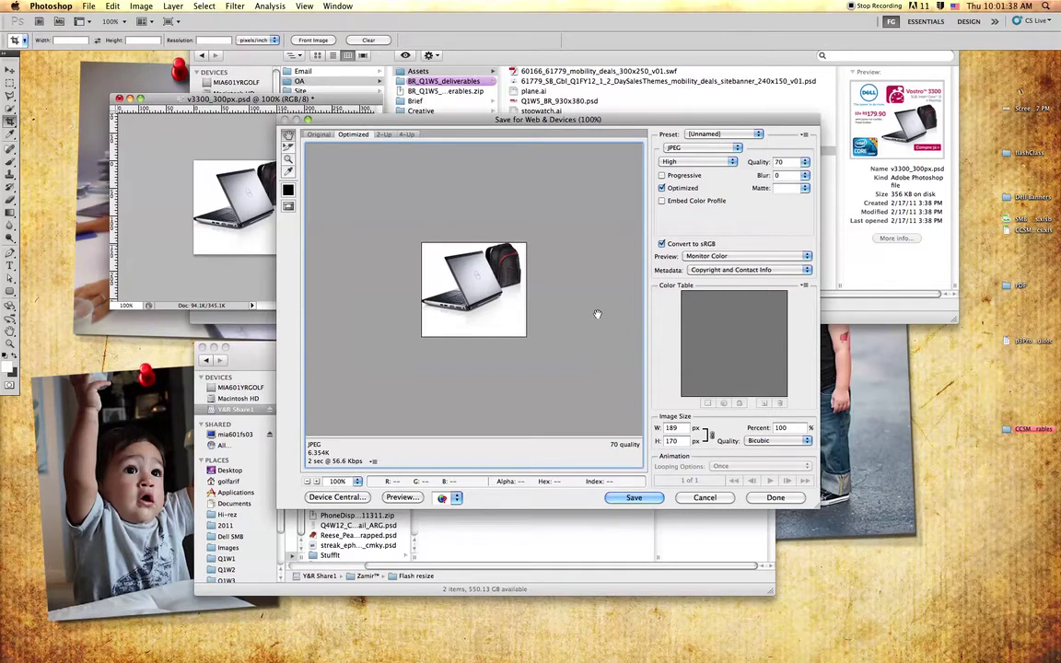
# - Switch to Finder and open the Creative folder of the Q1W3 BR OA project
pyautogui.click(267, 351)
pyautogui.moveTo(267, 351); pyautogui.dragTo(253, 351)
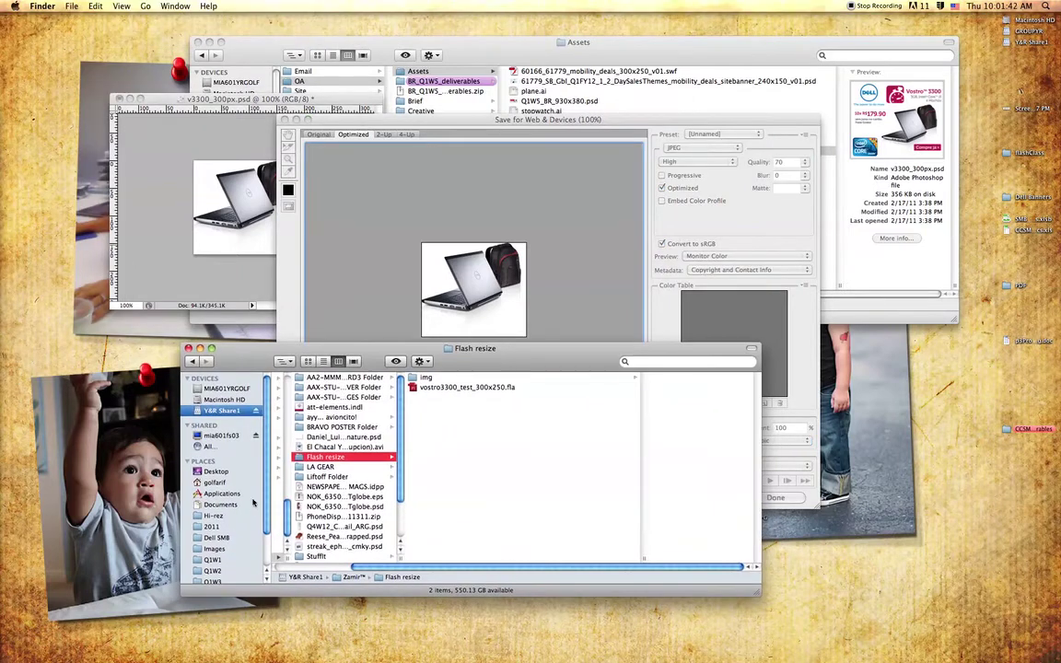
pyautogui.scroll(-2, 214, 559)
pyautogui.scroll(-2, 215, 560)
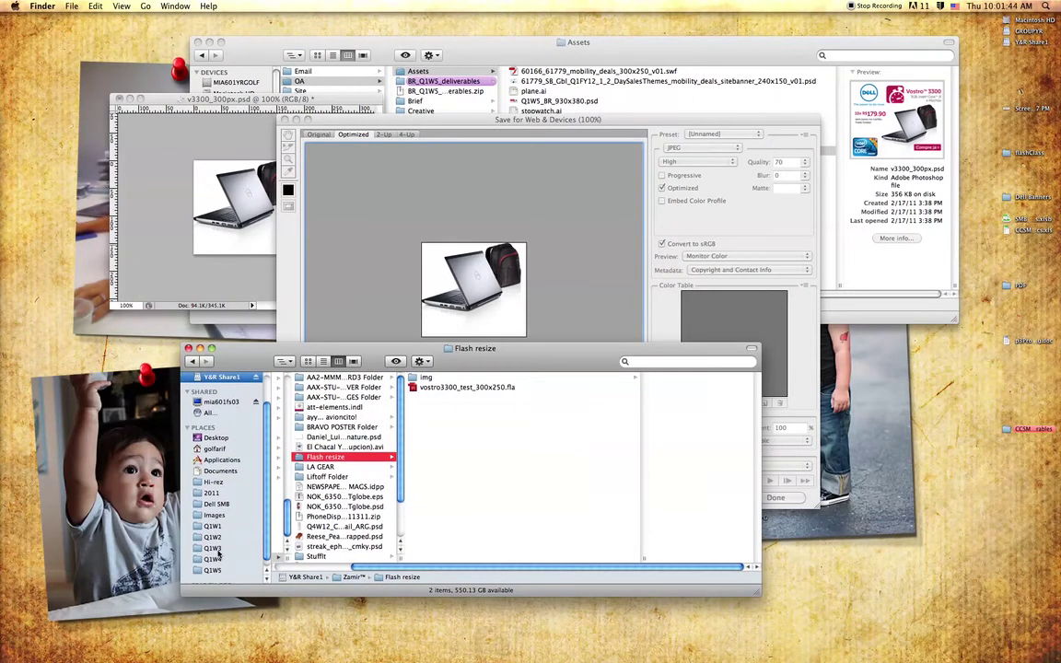
pyautogui.click(212, 548)
pyautogui.click(291, 377)
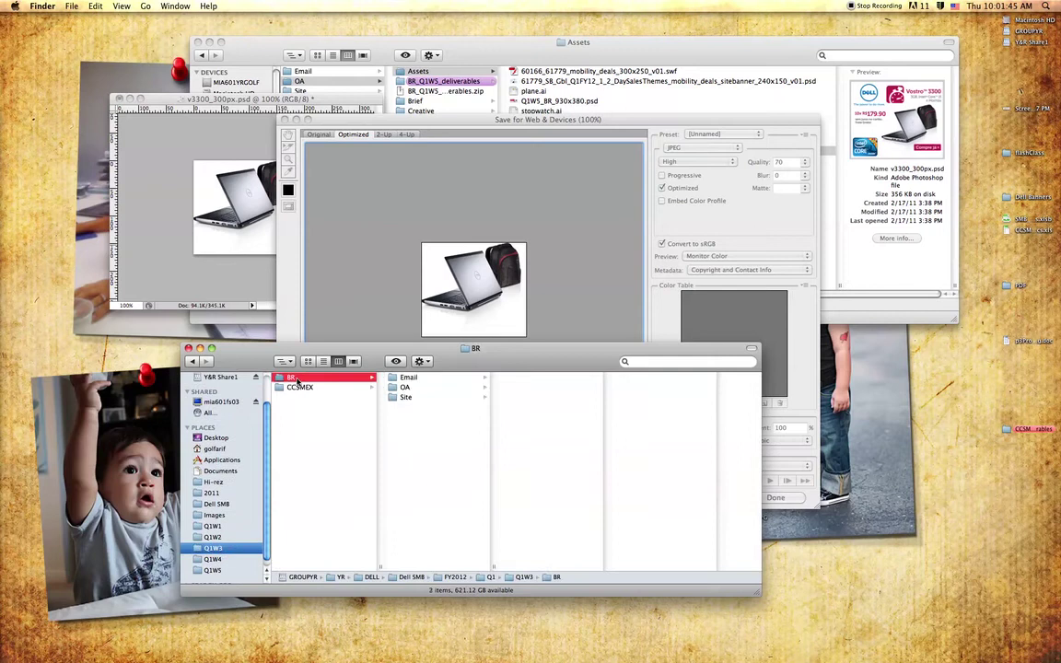
pyautogui.click(424, 388)
pyautogui.click(541, 397)
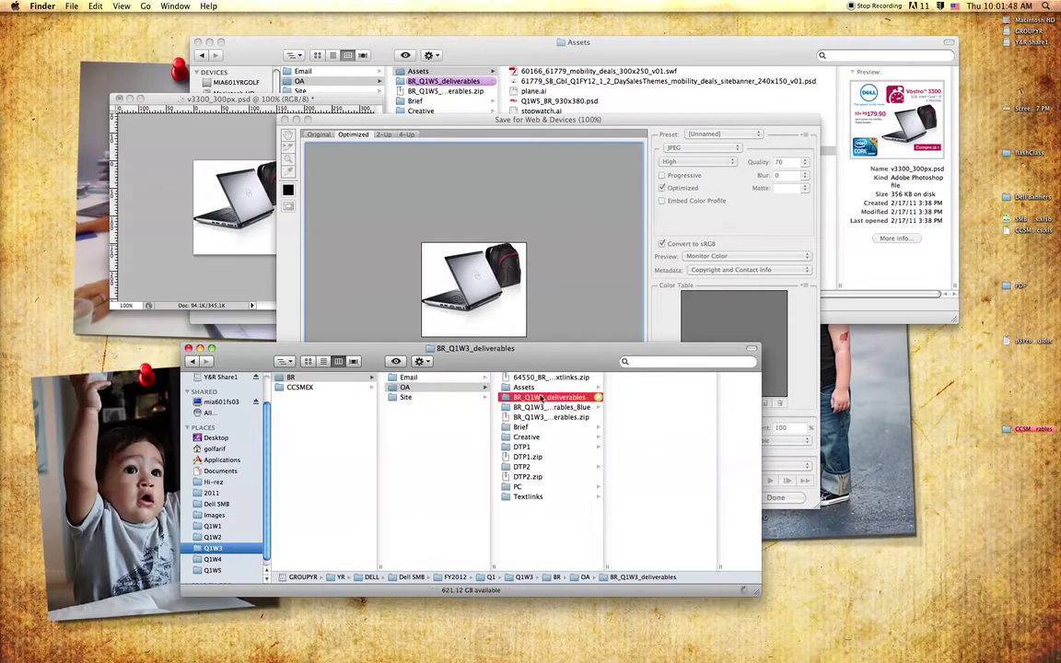
pyautogui.click(526, 437)
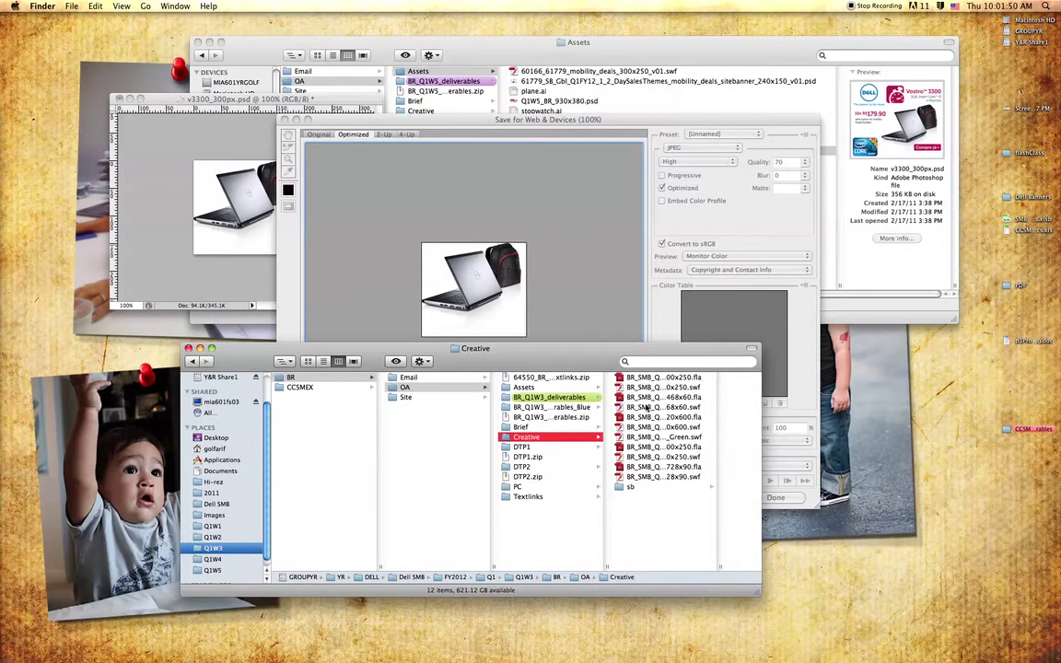
# - Play BR_SMB_Q1W03_v3300_300x250_Green.swf in Flash Player to review the banner, and close it
pyautogui.click(622, 439)
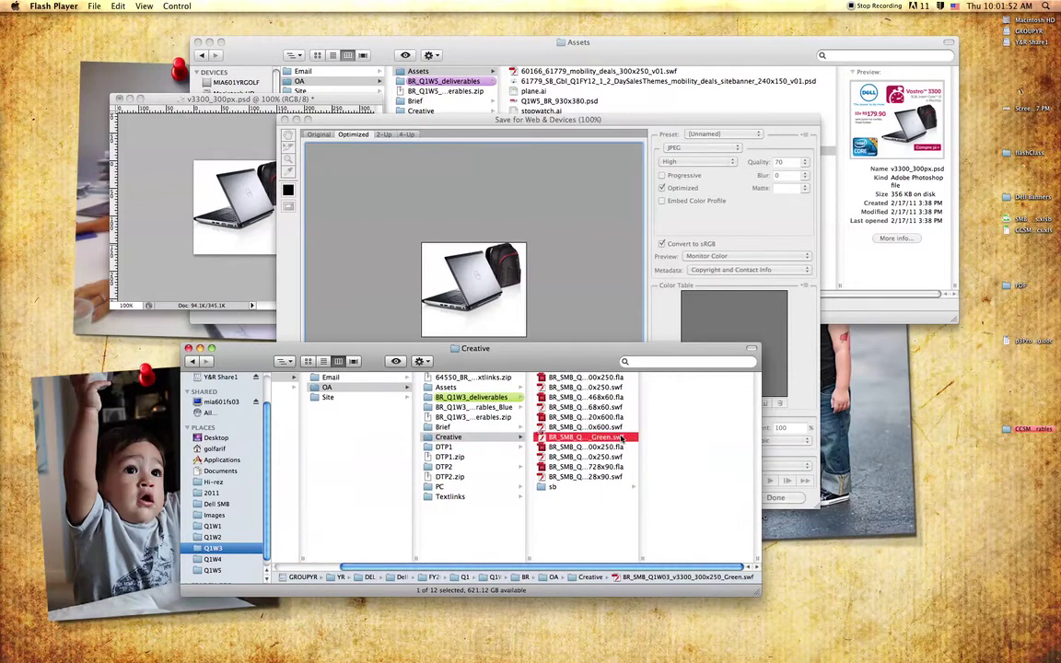
pyautogui.doubleClick(623, 438)
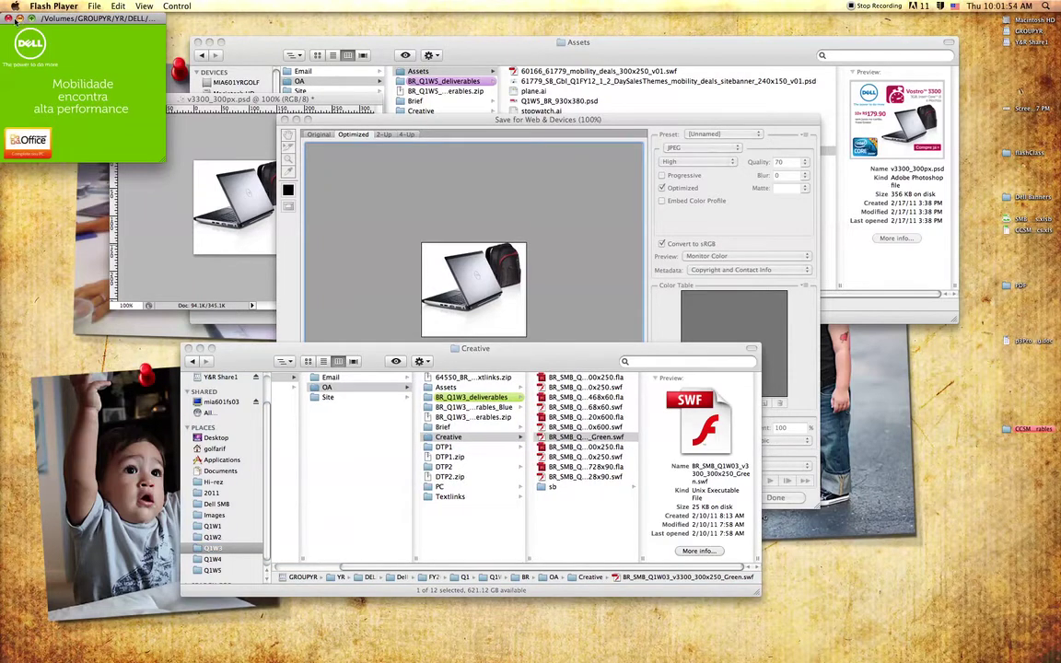
pyautogui.moveTo(64, 18); pyautogui.dragTo(235, 125)
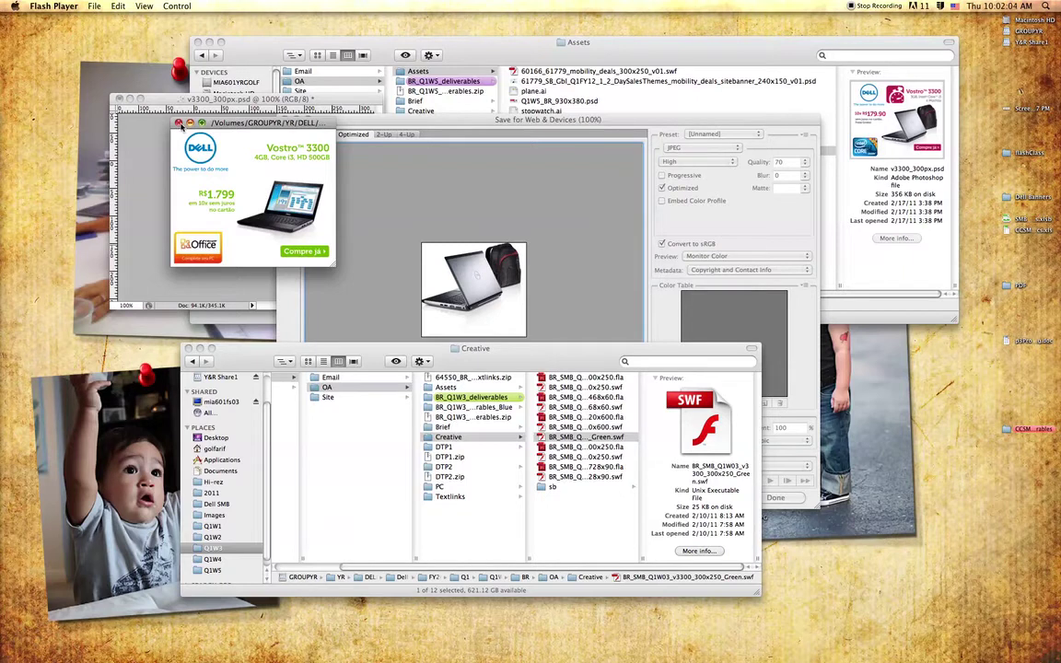
pyautogui.click(179, 122)
# - Play BR_SMB_Q1W1_v3500-3300_300x250.swf from the Q1W1 BR OA Creative folder, and close it
pyautogui.click(201, 479)
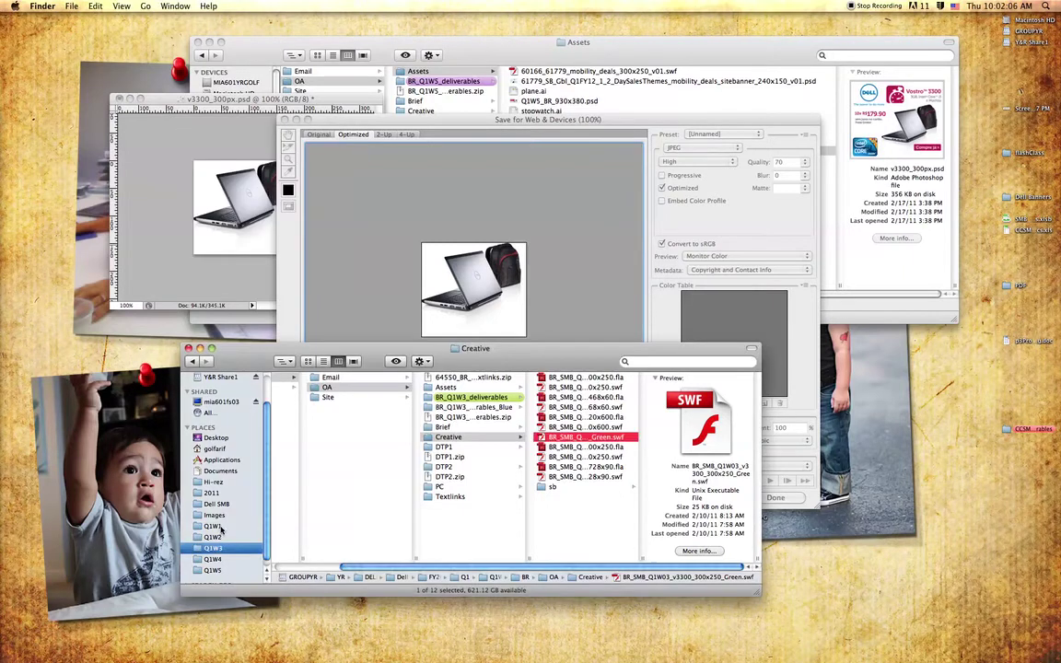
pyautogui.click(212, 525)
pyautogui.click(302, 378)
pyautogui.click(465, 386)
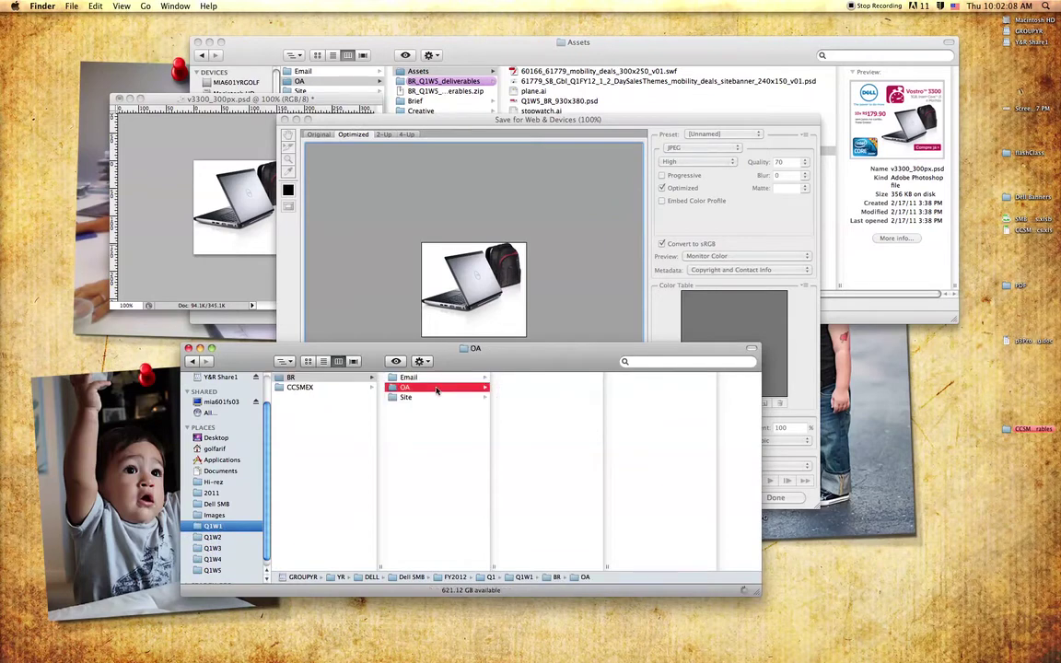
pyautogui.click(526, 457)
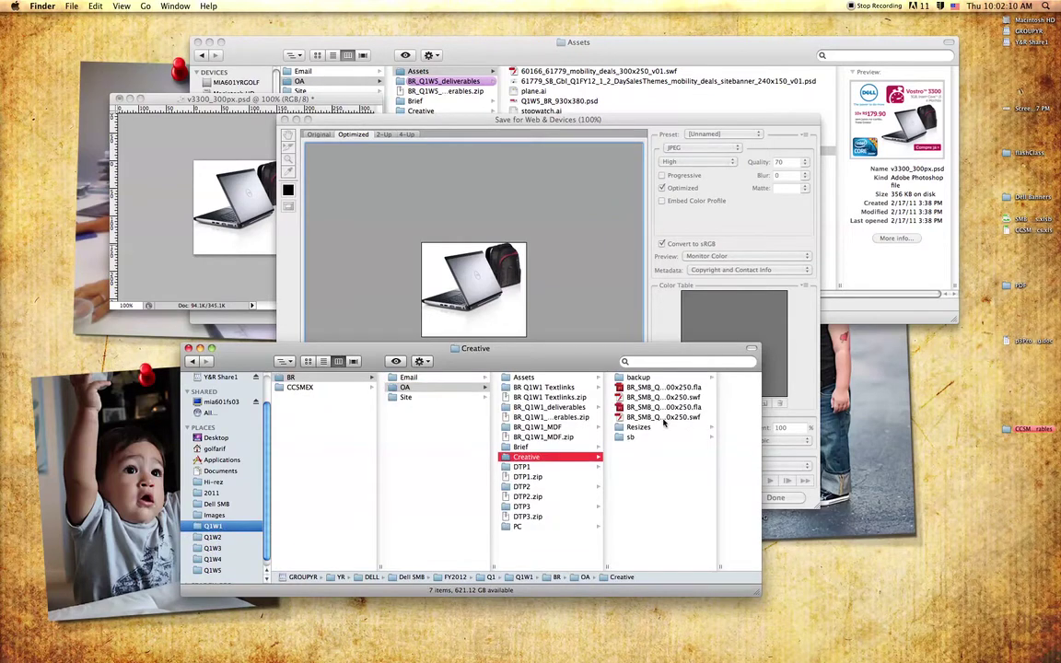
pyautogui.doubleClick(661, 419)
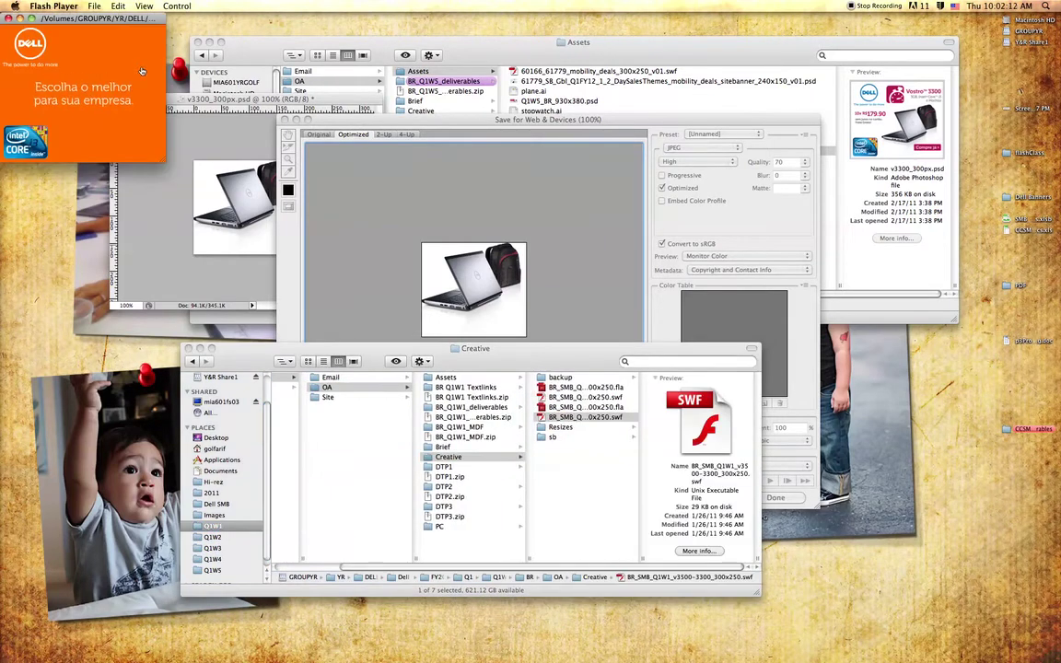
pyautogui.press('super+w')
# - Play BR_SMB_Q1W1_v230s_300x250.swf from the same folder to review the banner, and close it
pyautogui.click(559, 400)
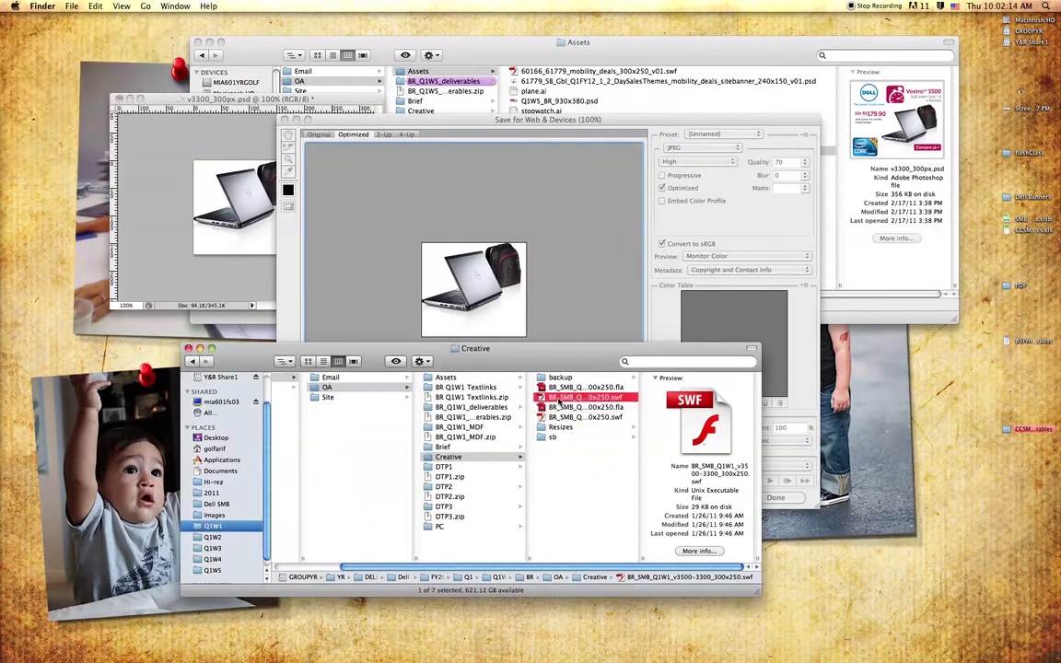
pyautogui.doubleClick(559, 398)
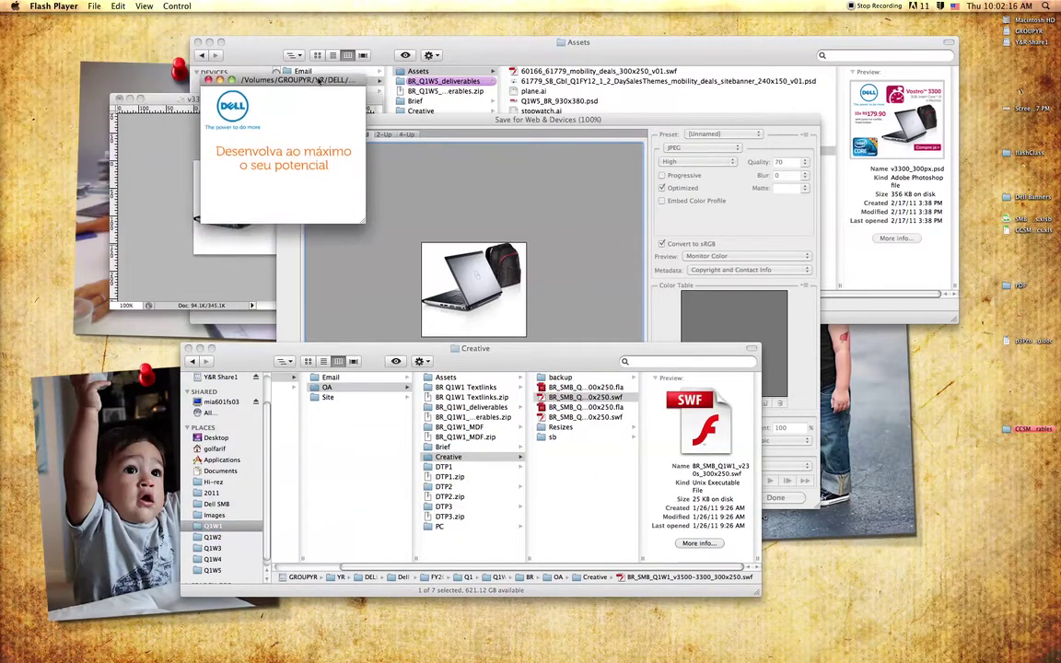
pyautogui.press('super+w')
# - Open the creative folder of the Q1W5 CCSMEX OA project in Finder
pyautogui.moveTo(553, 361); pyautogui.dragTo(540, 362)
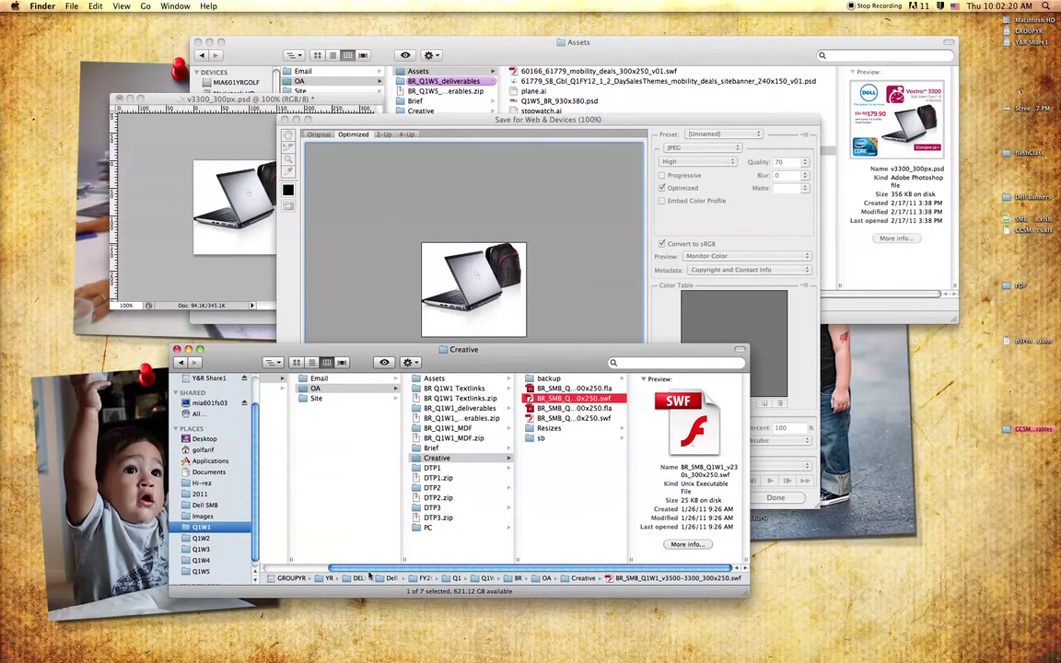
pyautogui.scroll(-1, 200, 548)
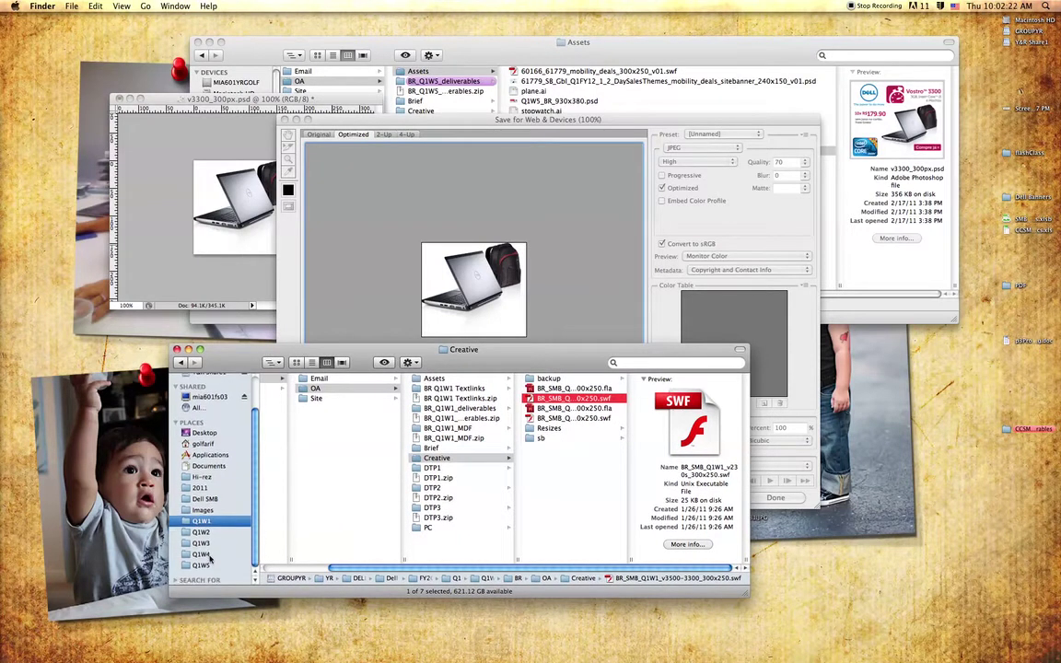
pyautogui.click(202, 554)
pyautogui.click(208, 565)
pyautogui.click(288, 388)
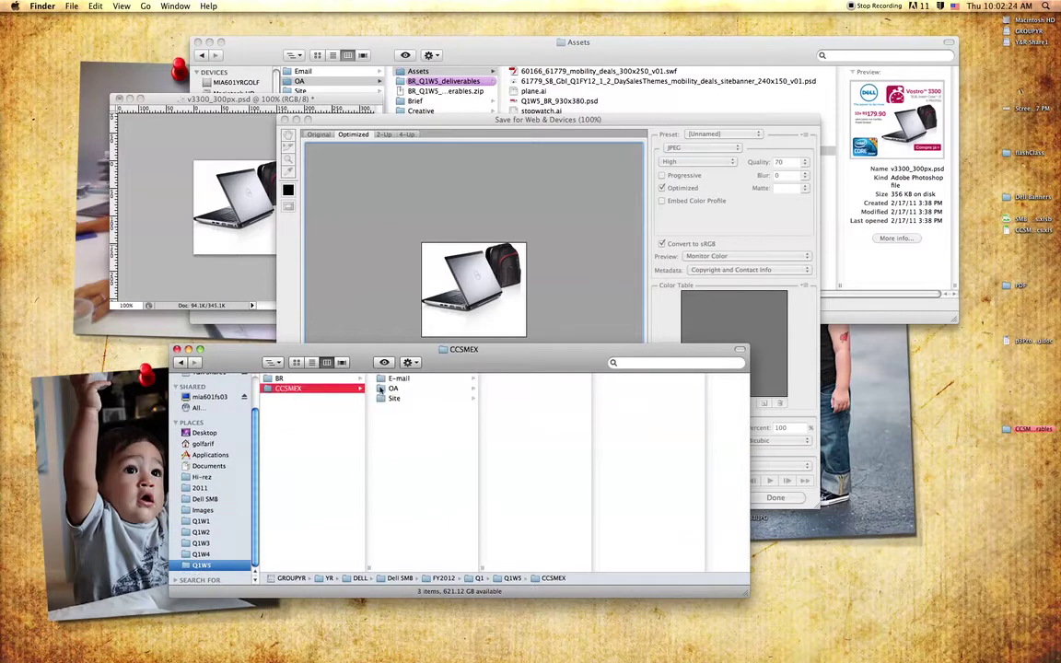
pyautogui.click(394, 388)
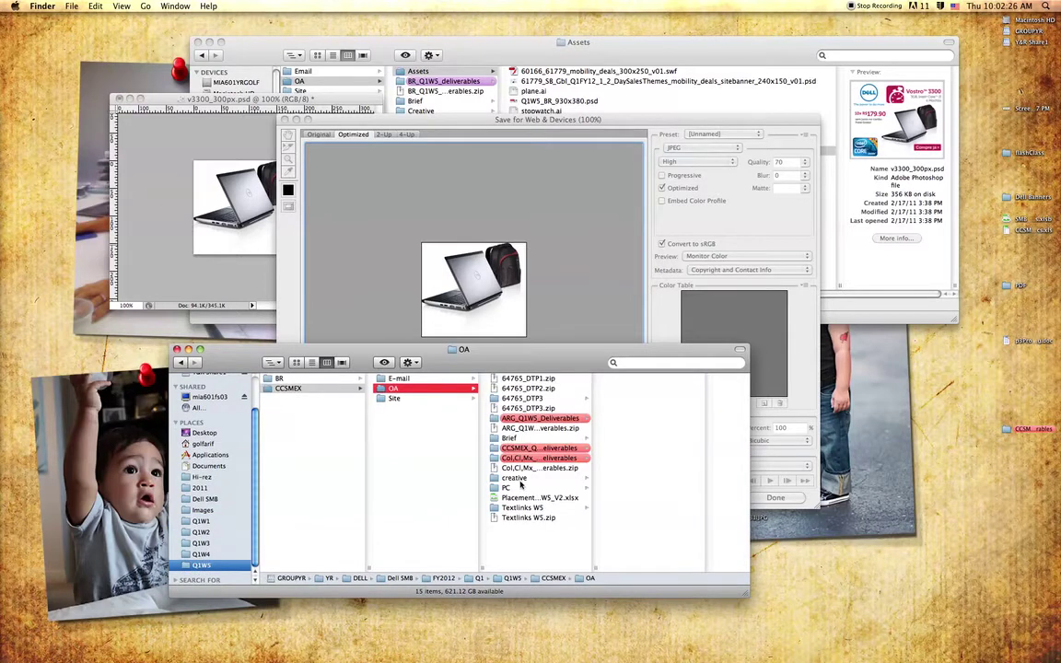
pyautogui.click(515, 478)
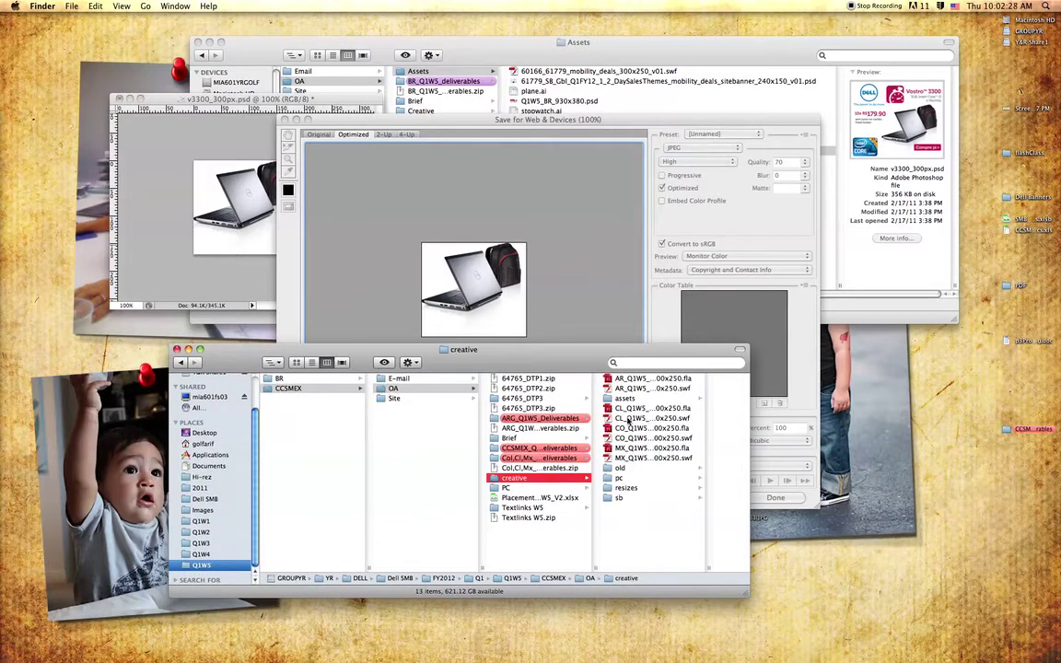
# - Play CL_Q1W5_vostro_300x250.swf from the creative folder in Flash Player to review the banner, and close it
pyautogui.doubleClick(628, 418)
pyautogui.moveTo(84, 20); pyautogui.dragTo(281, 89)
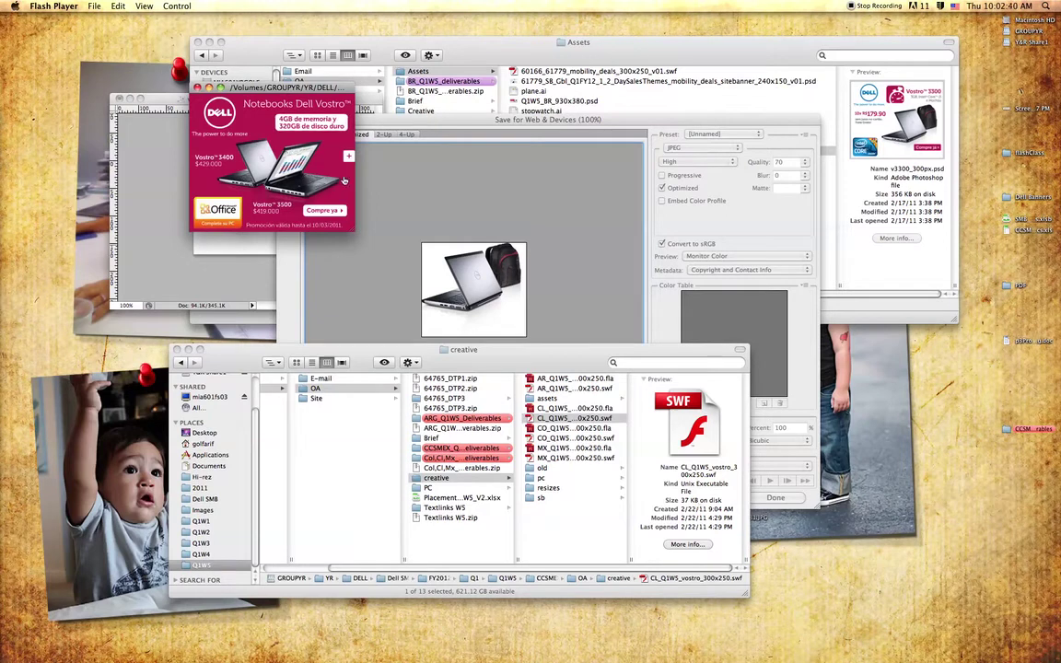
pyautogui.moveTo(293, 89); pyautogui.dragTo(327, 141)
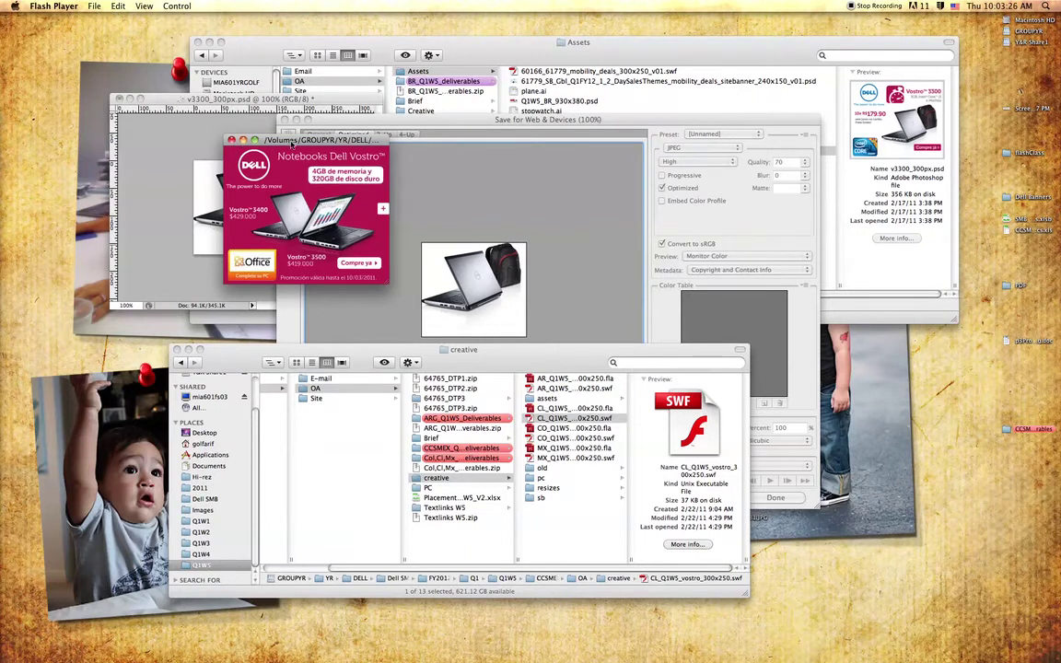
pyautogui.moveTo(260, 139); pyautogui.dragTo(260, 175)
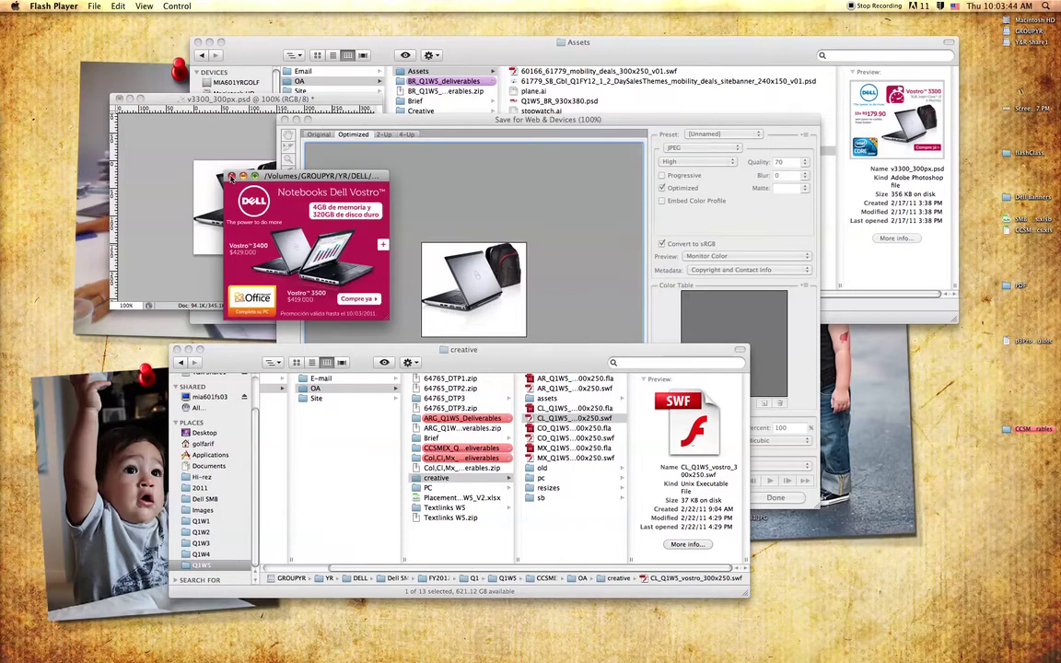
pyautogui.click(231, 176)
pyautogui.moveTo(501, 349); pyautogui.dragTo(496, 379)
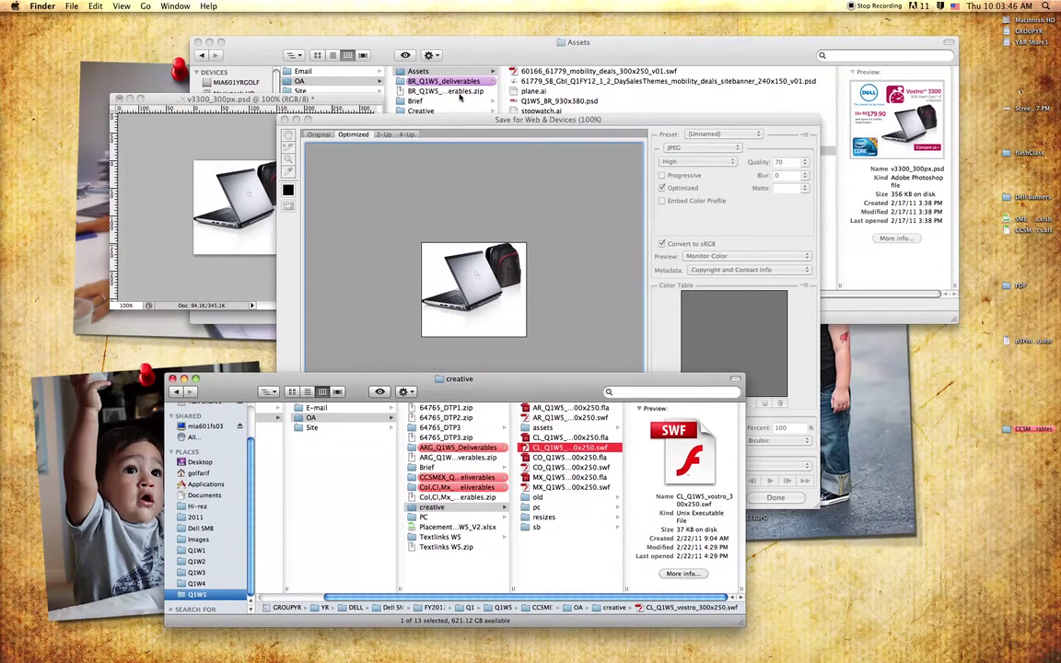
# - Switch to Photoshop and save the optimized JPEG as v3300_300px.jpg in the Flash resize/img folder on Y&R Share1
pyautogui.moveTo(465, 118); pyautogui.dragTo(419, 67)
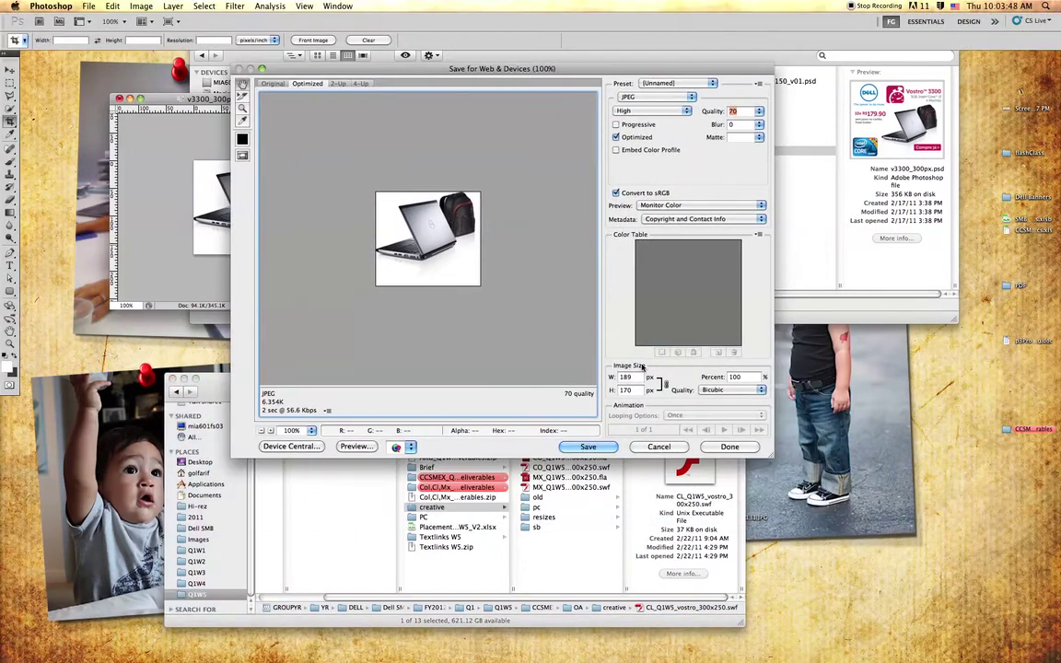
pyautogui.click(595, 448)
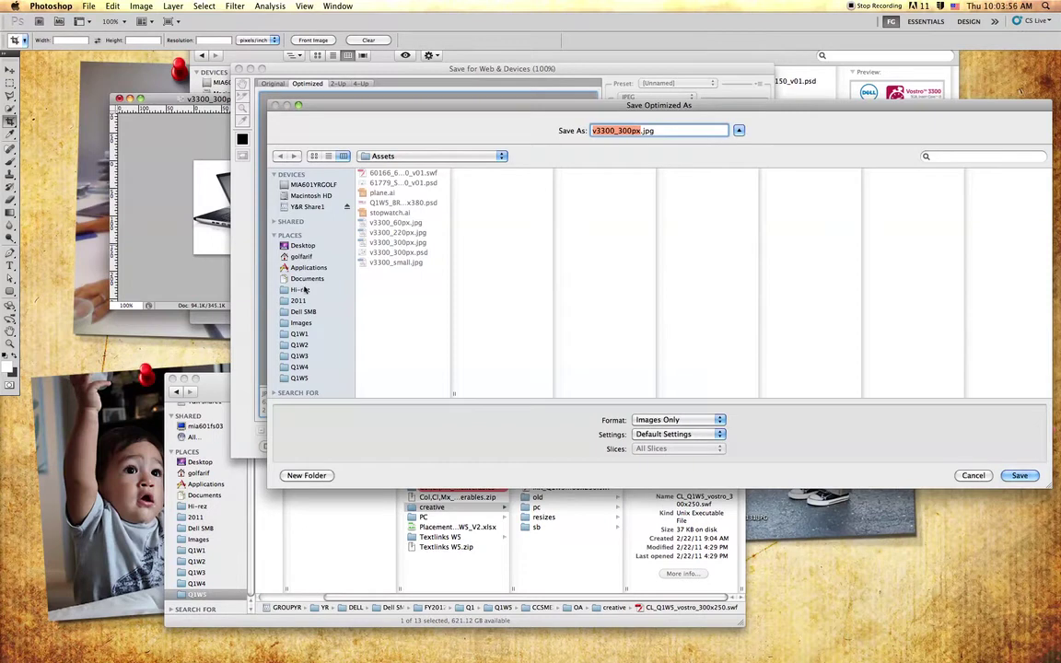
pyautogui.click(307, 206)
pyautogui.scroll(-5, 420, 277)
pyautogui.scroll(-10, 420, 277)
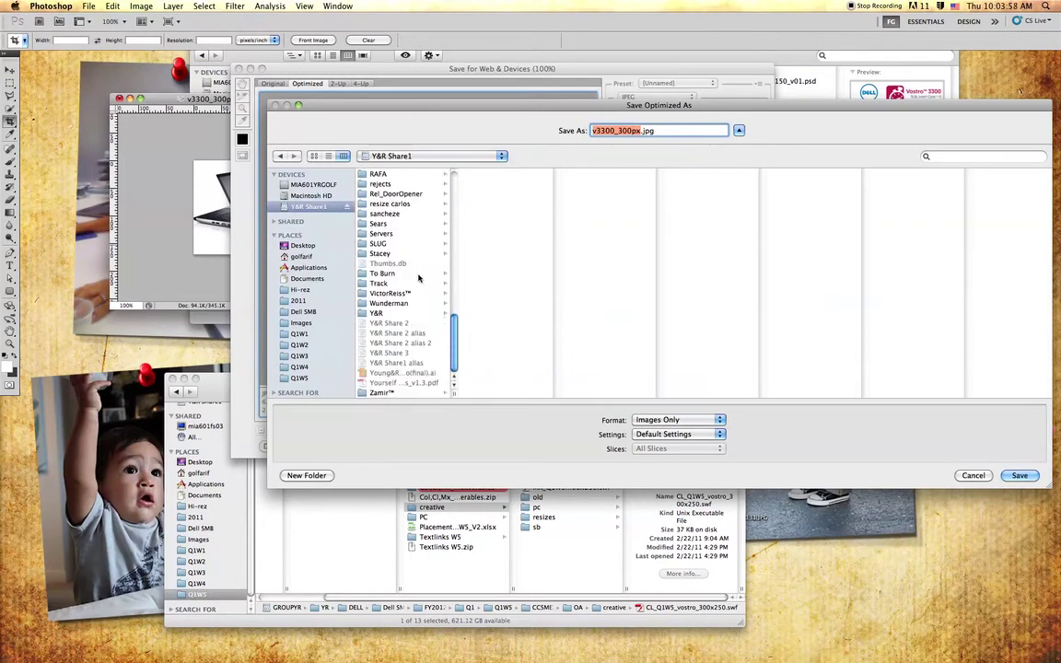
pyautogui.click(378, 392)
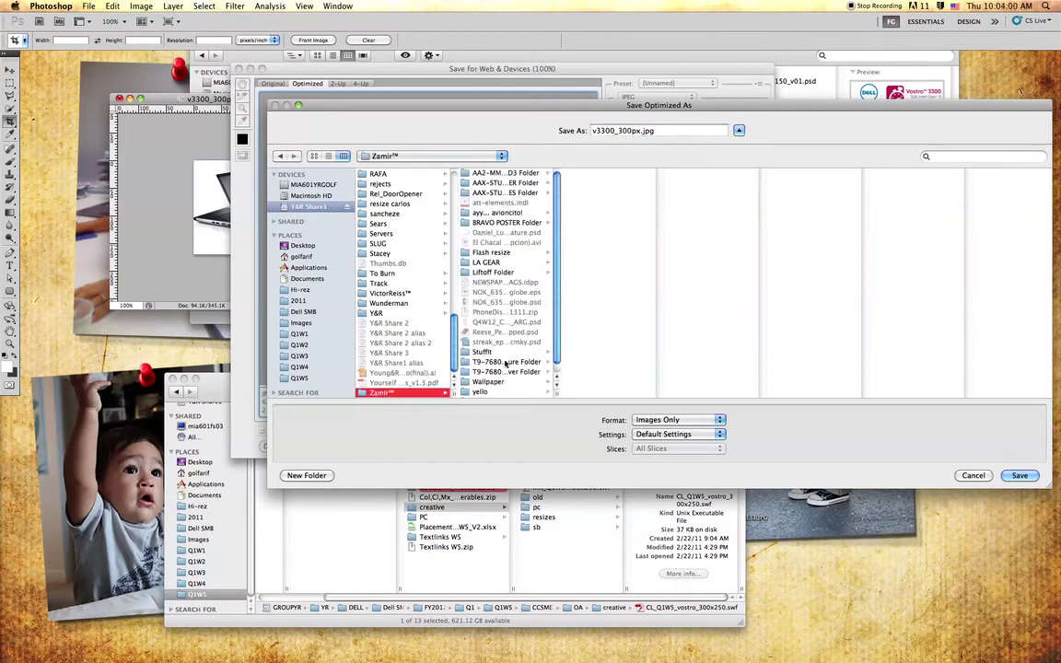
pyautogui.scroll(-1, 502, 313)
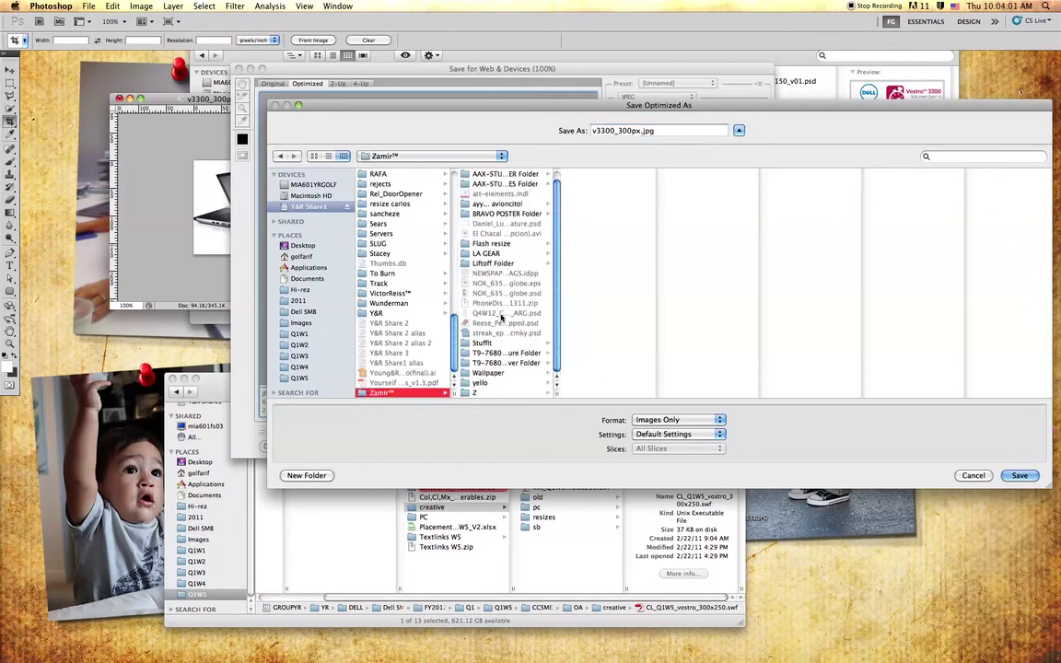
pyautogui.click(491, 243)
pyautogui.click(583, 174)
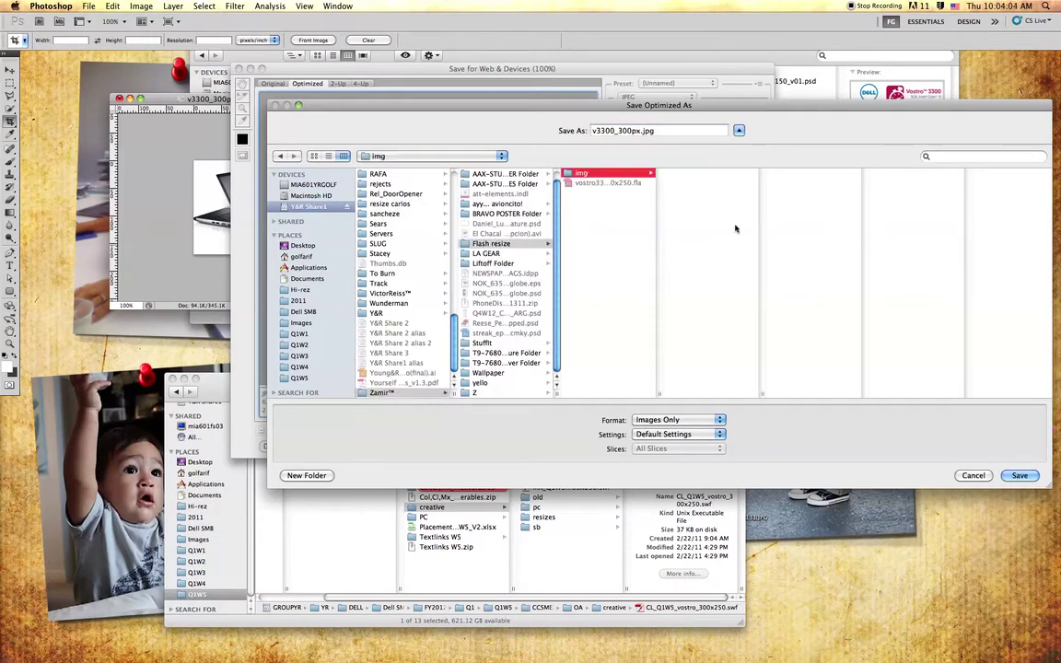
pyautogui.moveTo(567, 104); pyautogui.dragTo(466, 116)
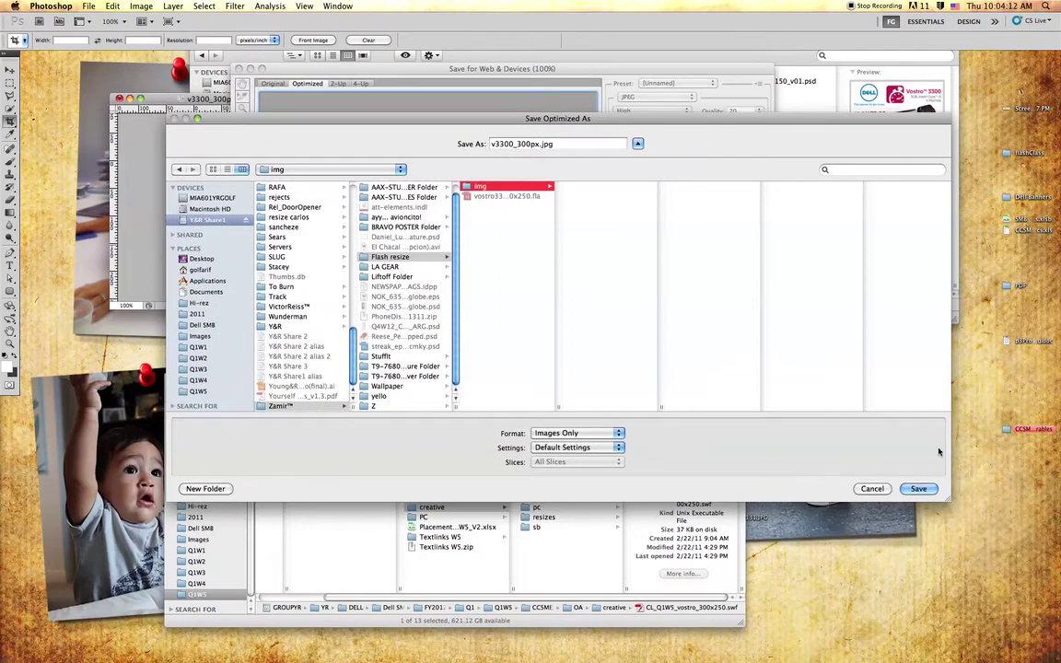
pyautogui.click(918, 489)
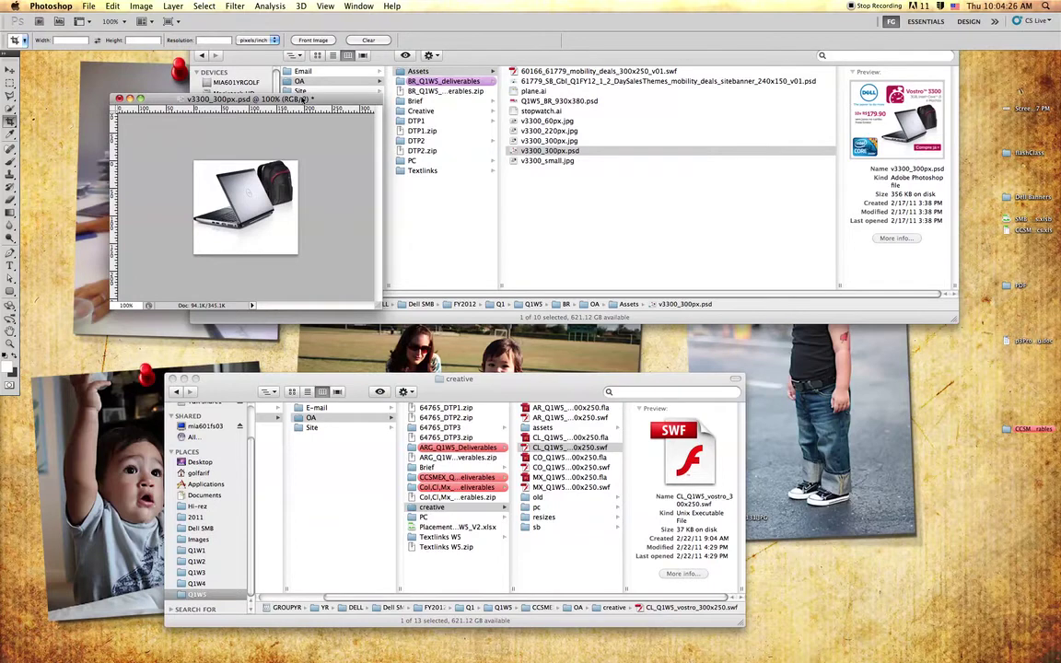
# - Reopen CL_Q1W5_vostro_300x250.swf in Flash Player and arrange it beside the laptop image in Photoshop for color comparison
pyautogui.moveTo(478, 378); pyautogui.dragTo(431, 305)
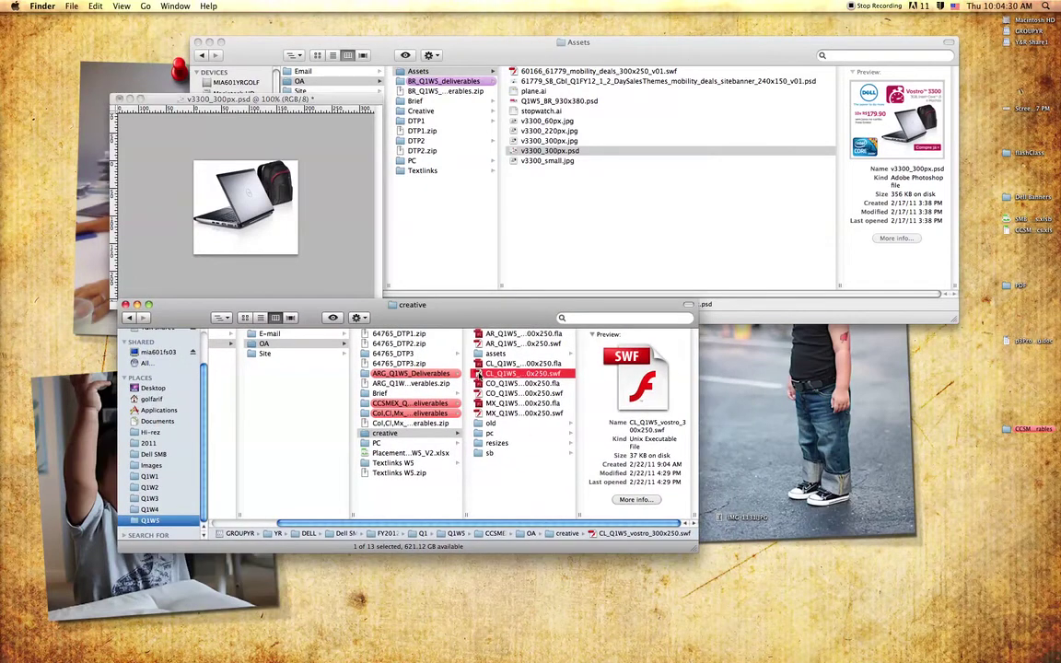
pyautogui.doubleClick(479, 373)
pyautogui.moveTo(90, 17); pyautogui.dragTo(297, 148)
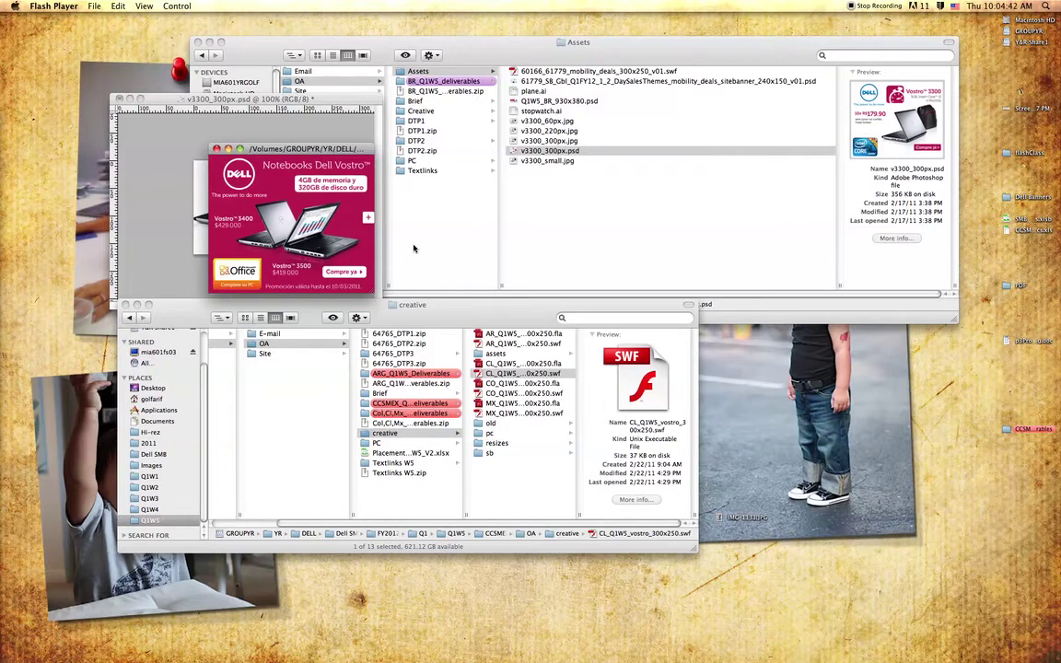
pyautogui.click(178, 142)
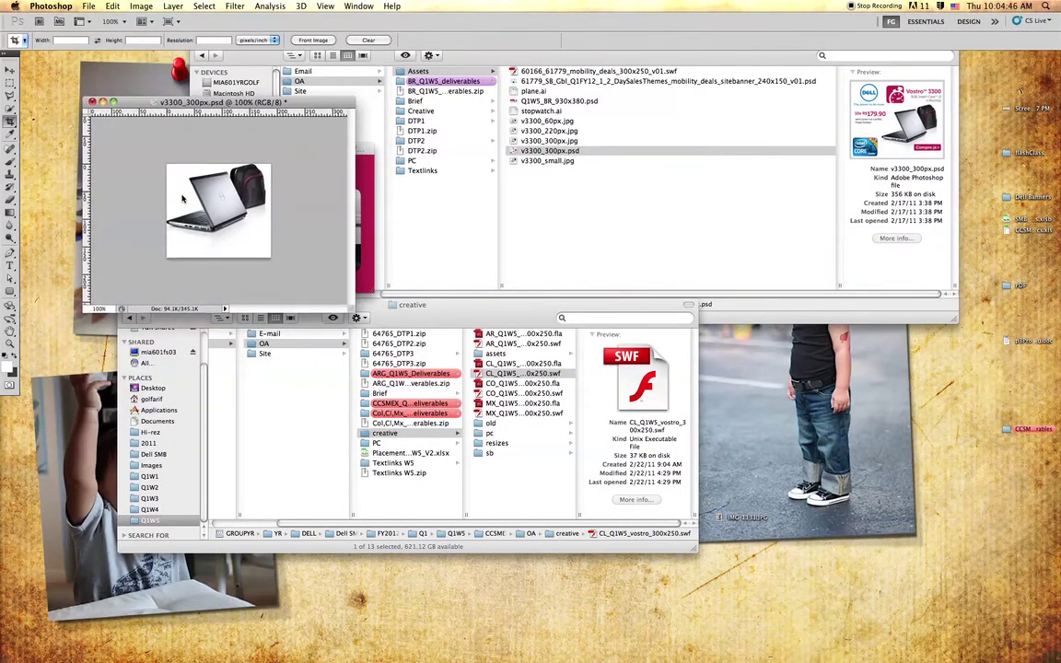
pyautogui.moveTo(164, 102); pyautogui.dragTo(168, 111)
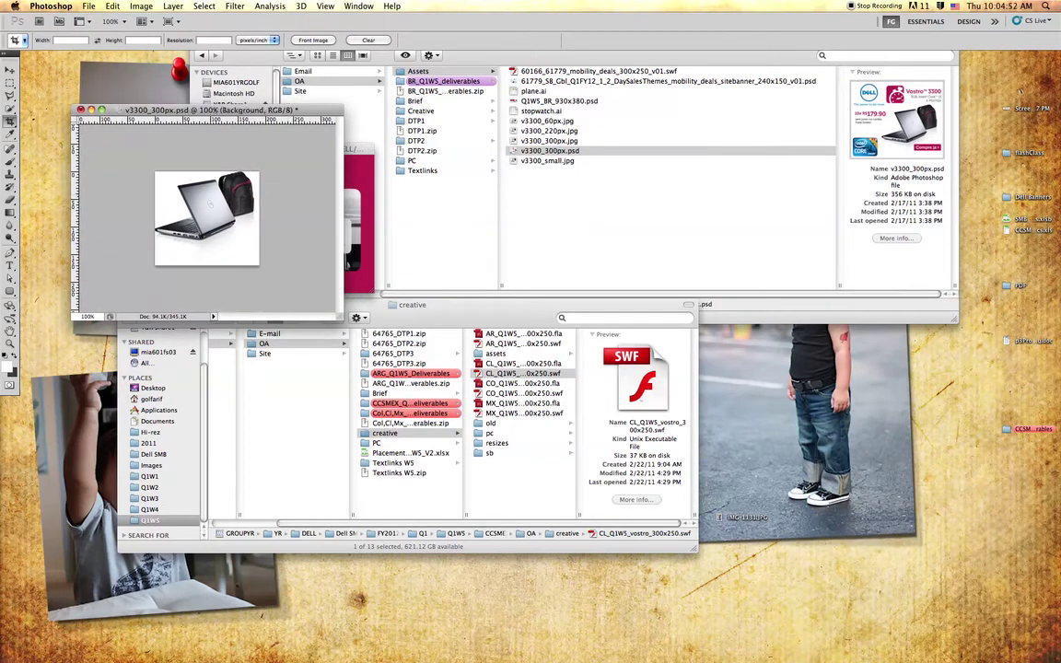
# - Set the background color to the banner's magenta and fill the Background layer behind the laptop with it
pyautogui.click(14, 372)
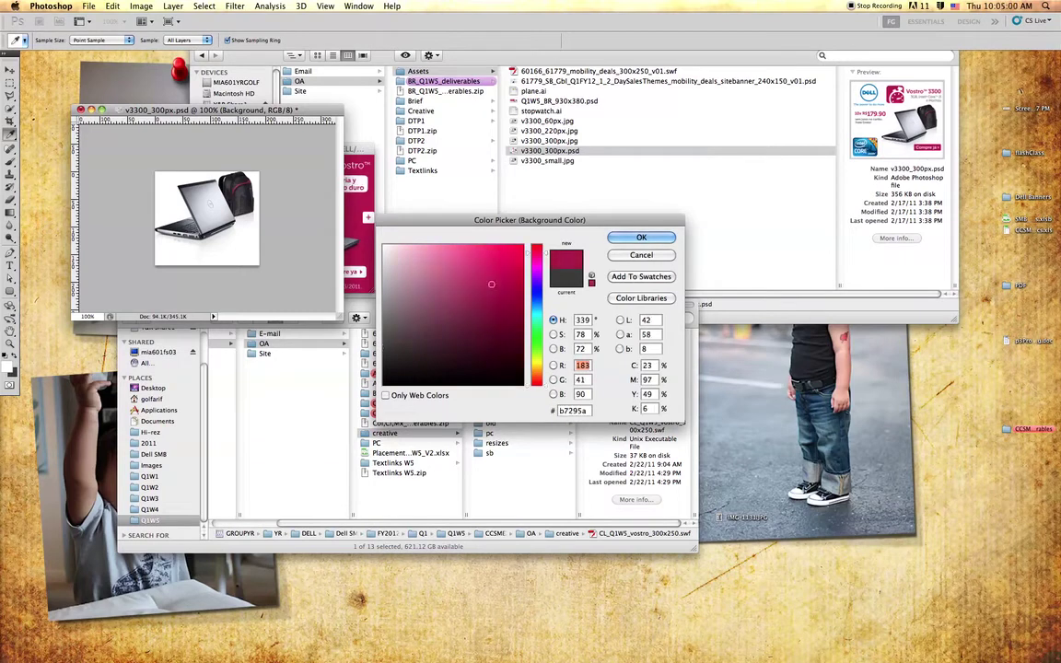
pyautogui.press('Escape')
pyautogui.press('c')
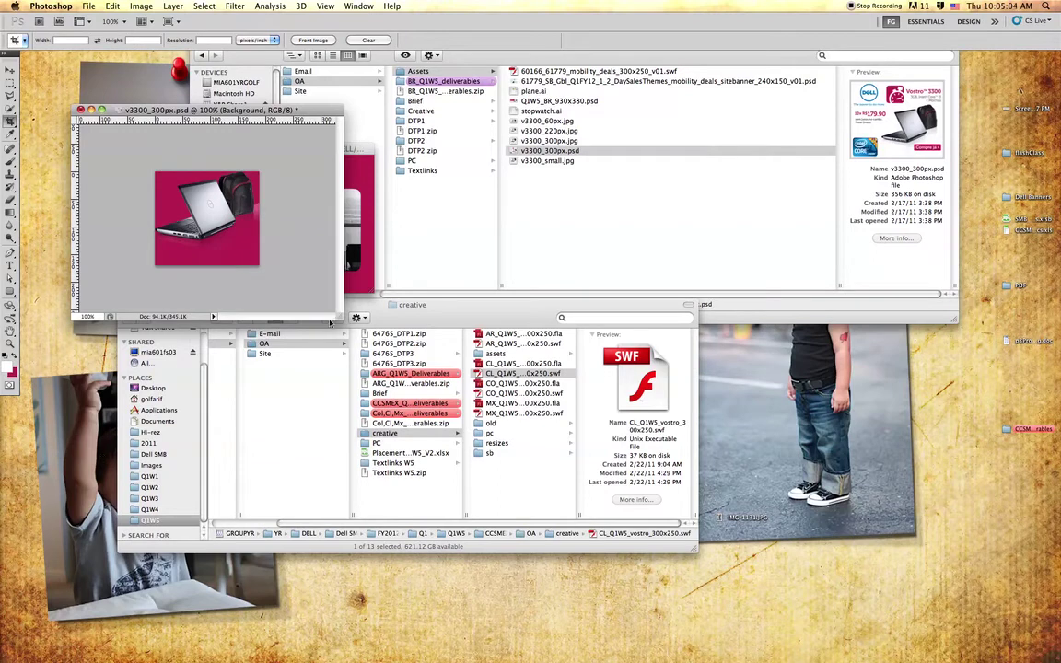
pyautogui.moveTo(337, 317); pyautogui.dragTo(394, 358)
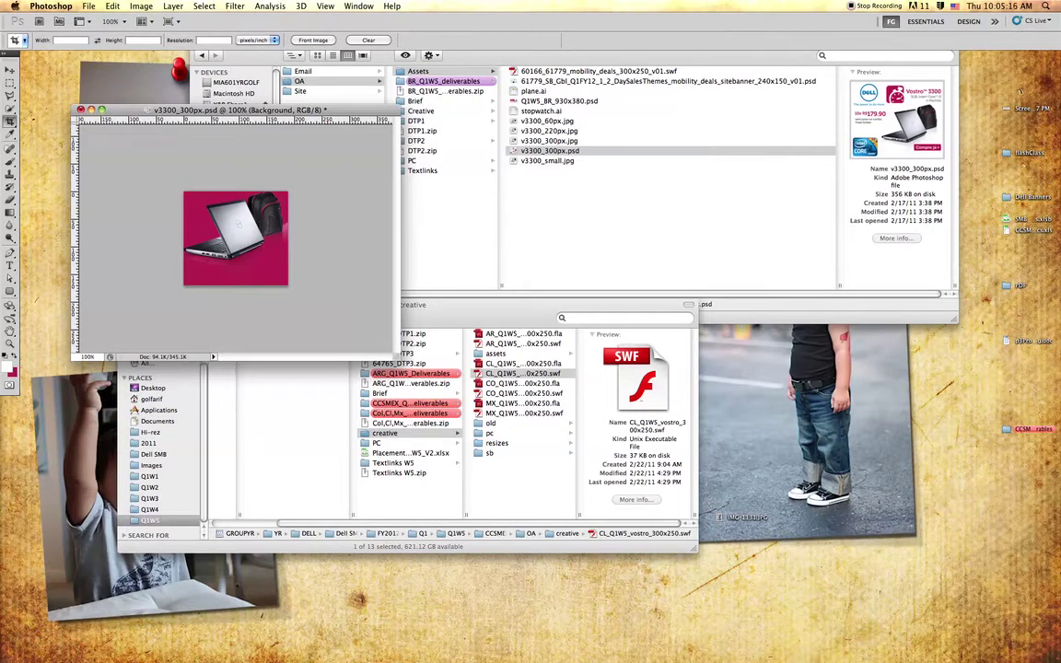
pyautogui.moveTo(251, 112); pyautogui.dragTo(242, 110)
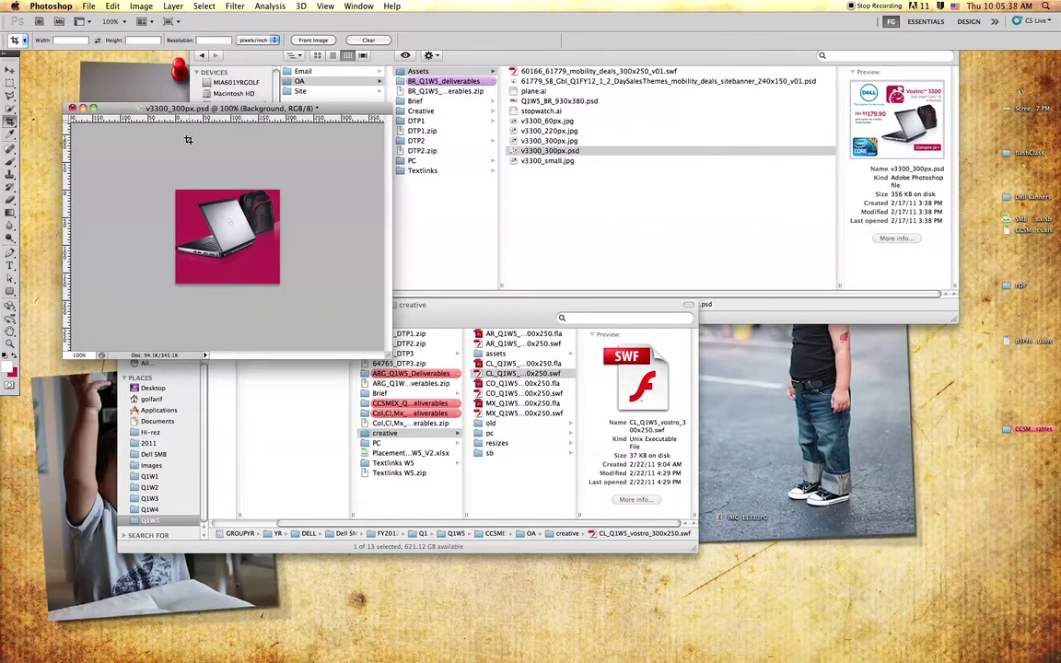
pyautogui.moveTo(183, 109); pyautogui.dragTo(190, 133)
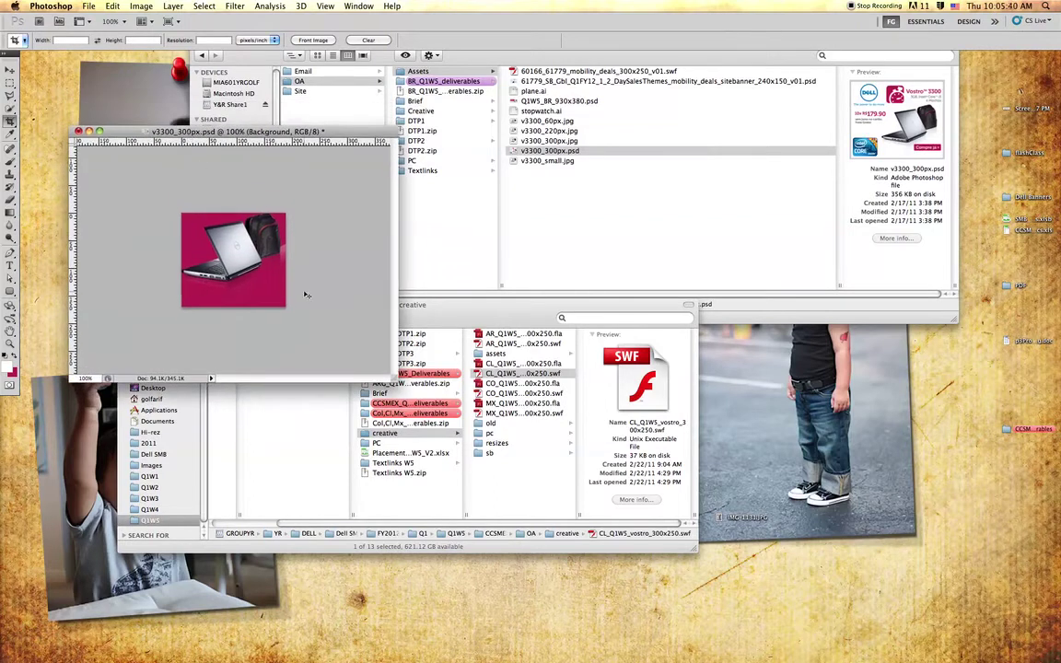
# - Close v3300_300px.psd without saving the changes, and close the banner playing in Flash Player
pyautogui.press('super+w')
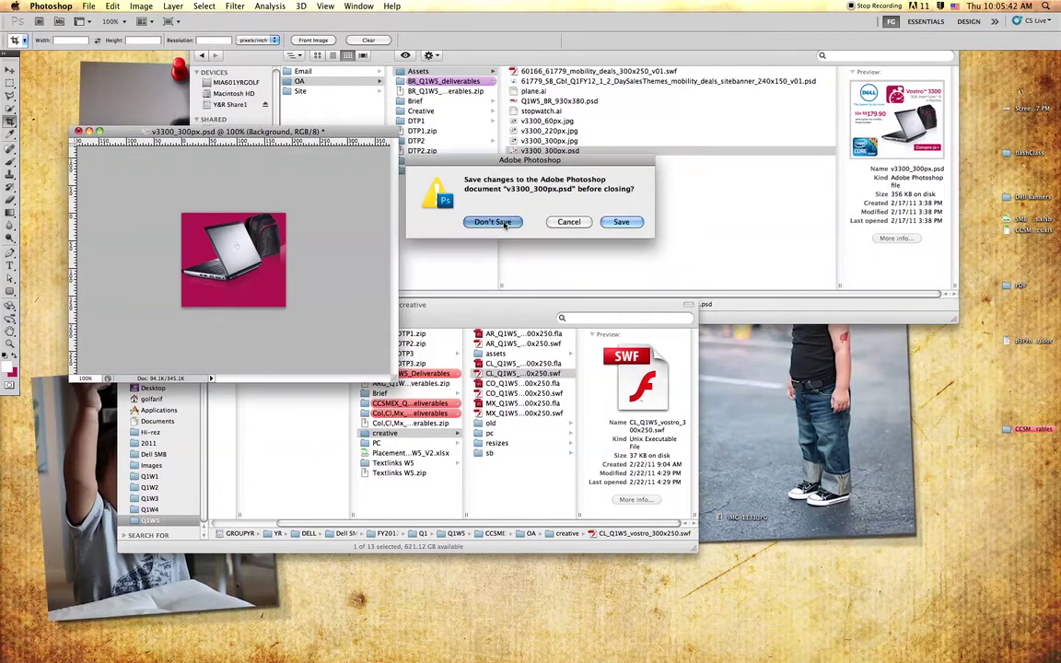
pyautogui.click(474, 220)
pyautogui.moveTo(490, 321); pyautogui.dragTo(490, 356)
pyautogui.click(268, 150)
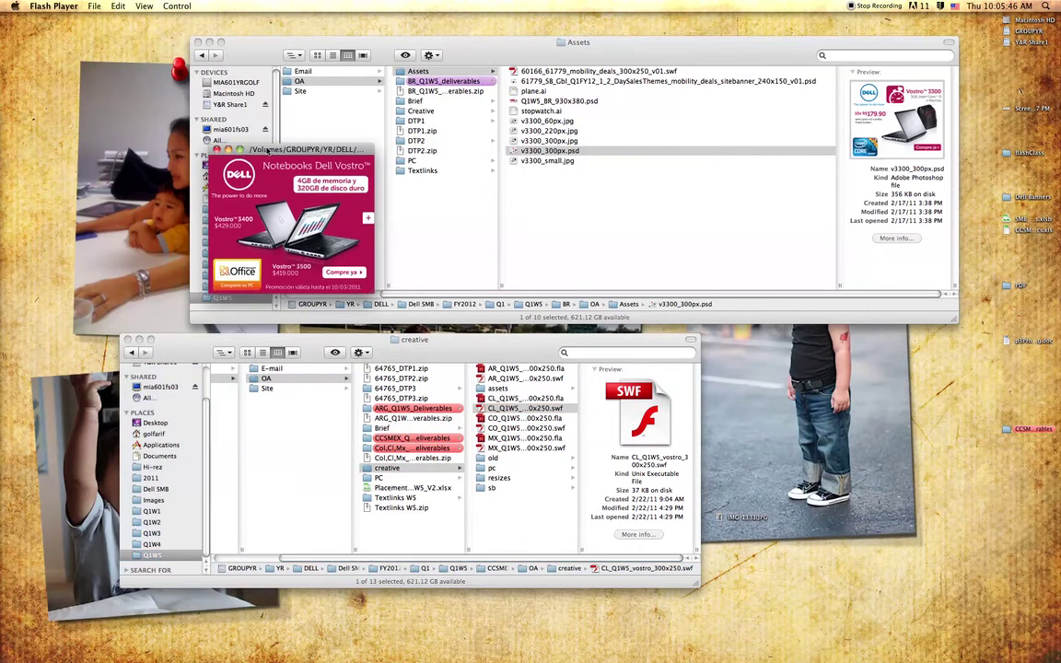
pyautogui.press('super+w')
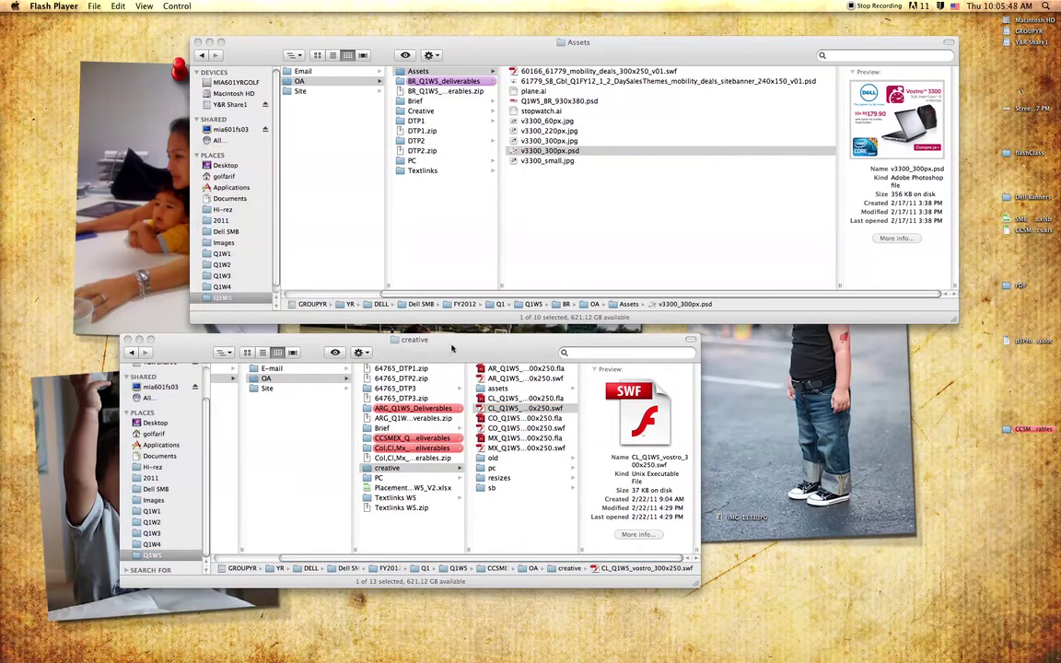
pyautogui.moveTo(429, 347); pyautogui.dragTo(409, 332)
pyautogui.press('super+Tab')
pyautogui.click(334, 327)
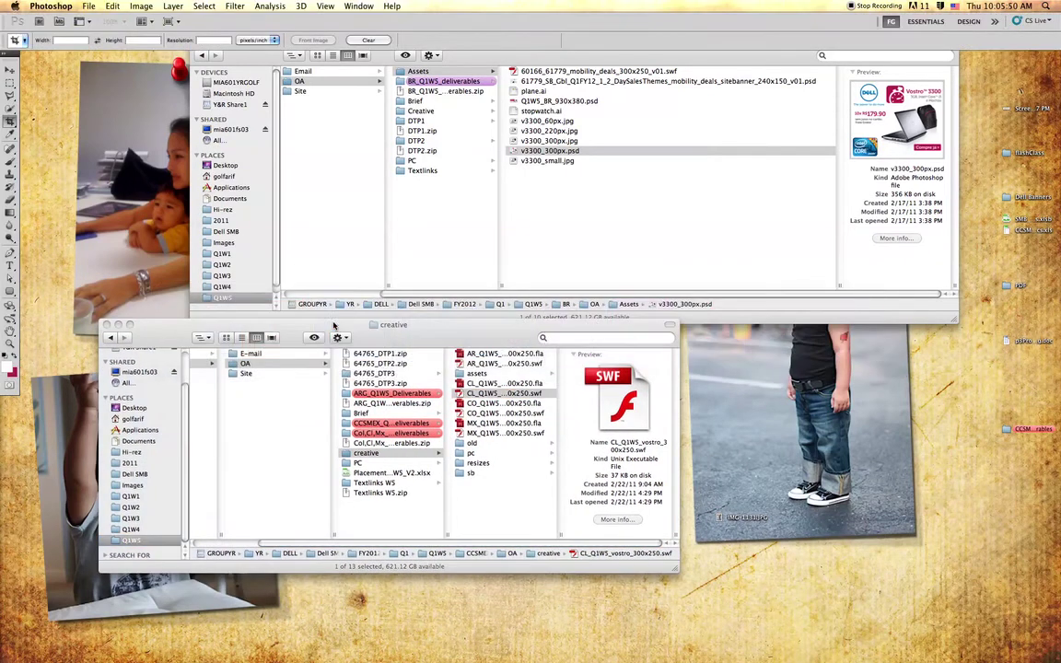
pyautogui.moveTo(475, 333); pyautogui.dragTo(468, 329)
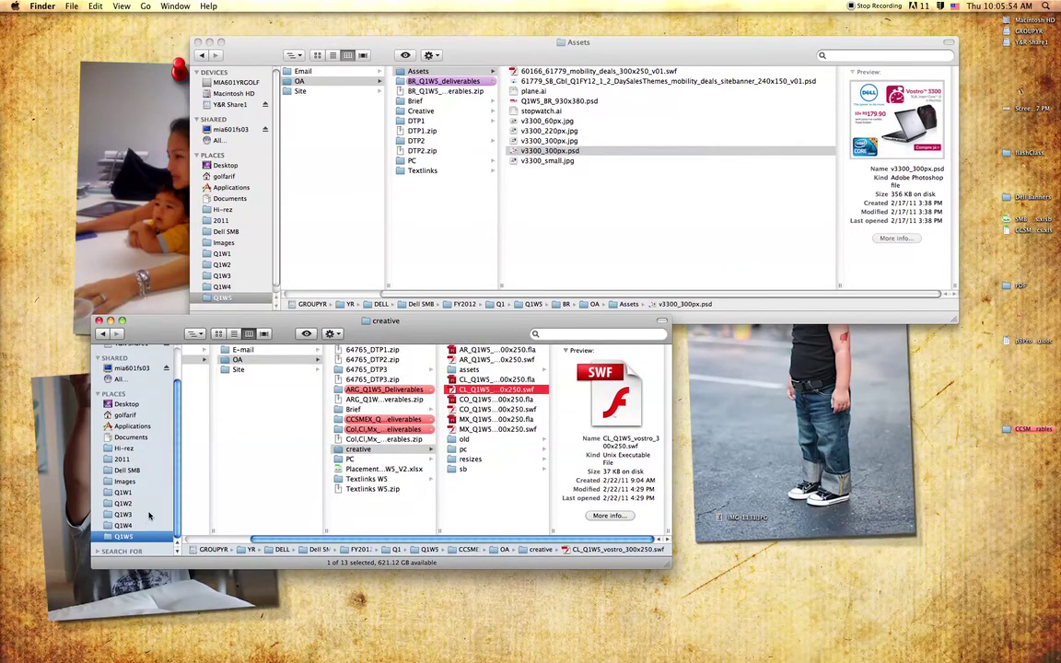
pyautogui.moveTo(518, 45); pyautogui.dragTo(470, 58)
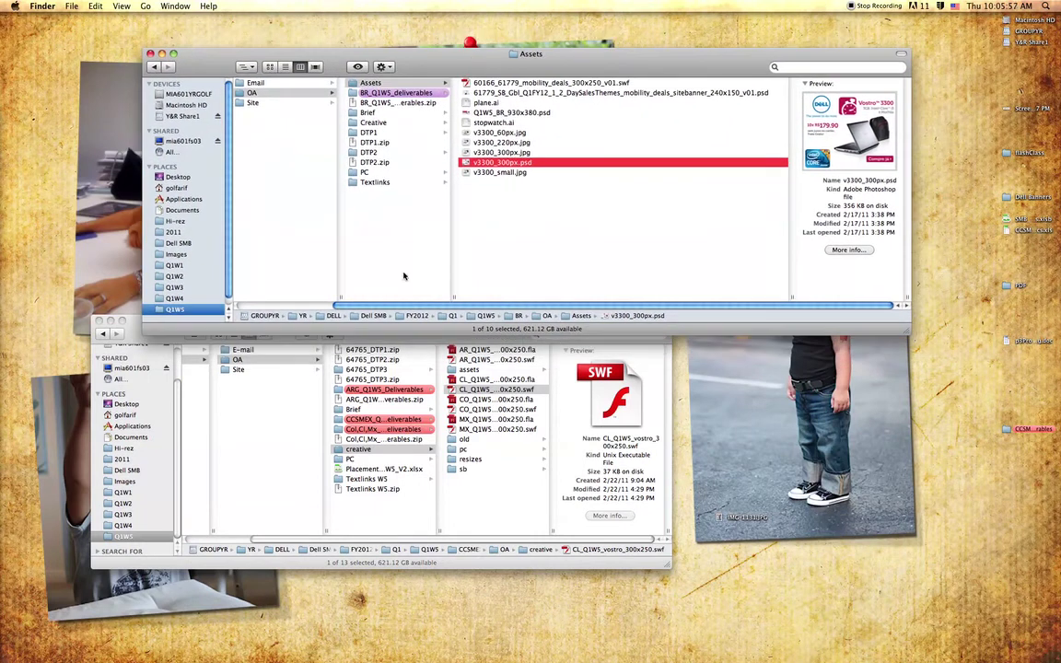
pyautogui.click(281, 430)
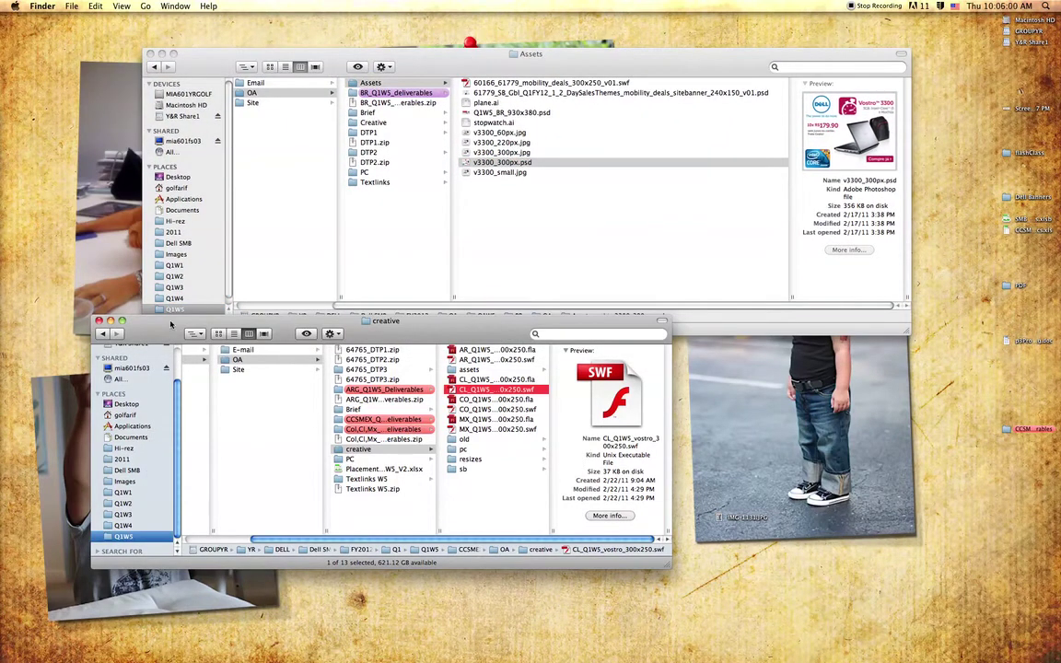
pyautogui.moveTo(175, 323); pyautogui.dragTo(174, 327)
pyautogui.click(194, 338)
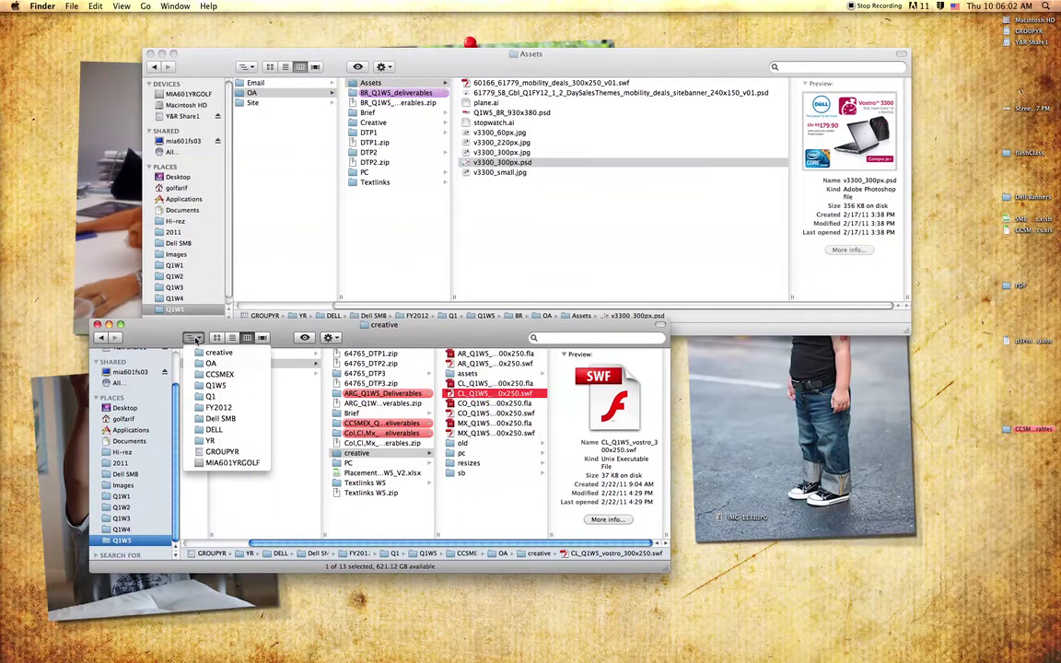
pyautogui.click(157, 336)
# - Go back through the previously visited project folders in the Finder window showing the creative folder
pyautogui.click(101, 339)
pyautogui.click(101, 339)
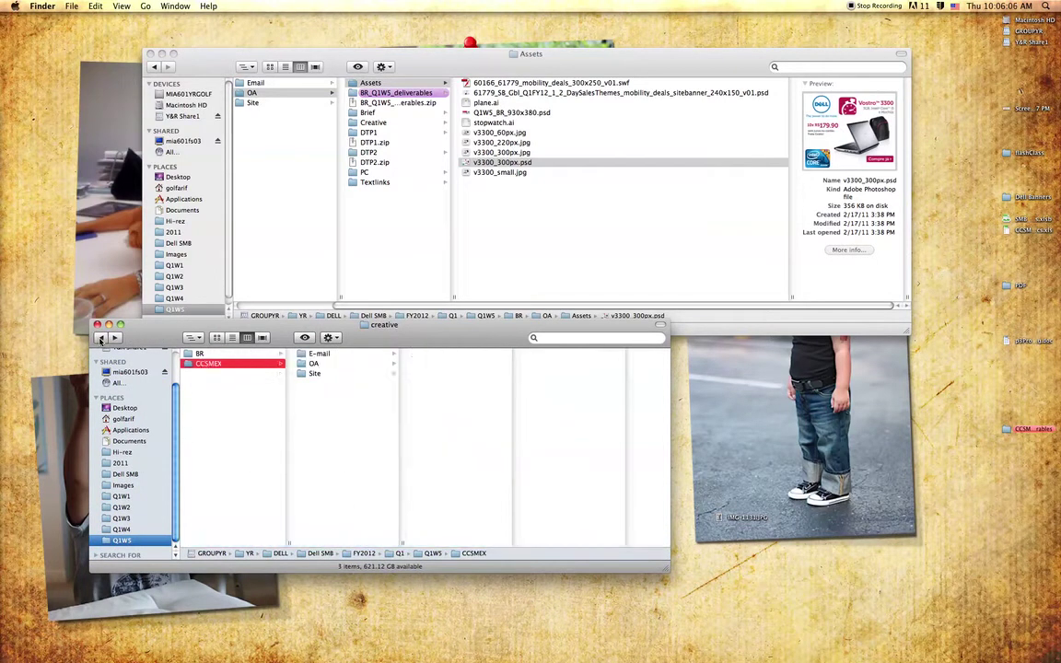
pyautogui.click(101, 339)
pyautogui.click(101, 339)
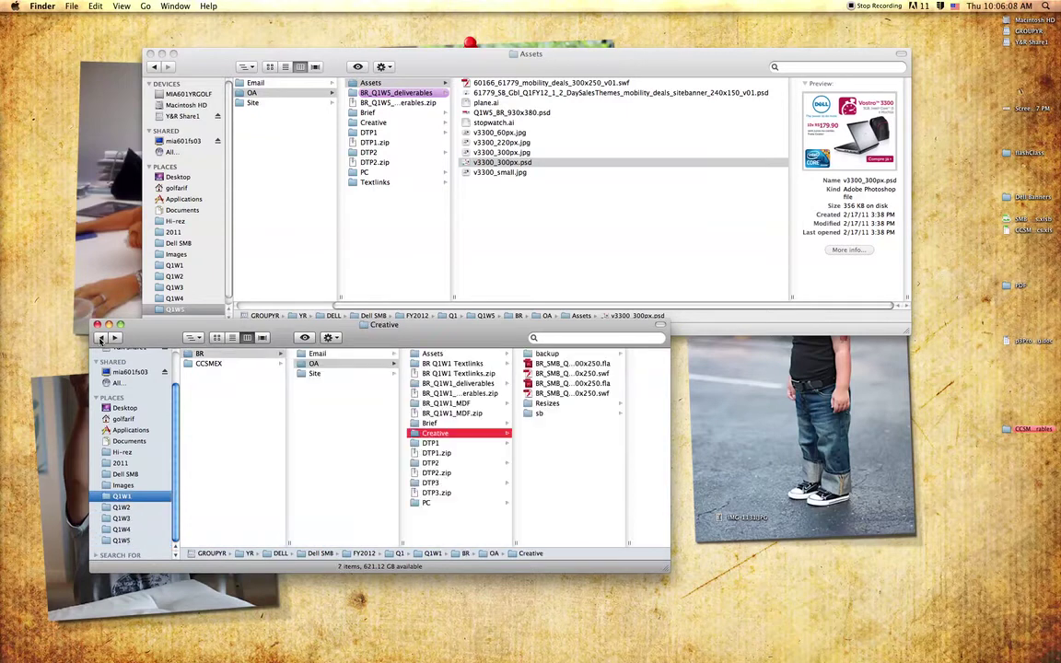
pyautogui.click(101, 339)
pyautogui.click(101, 339)
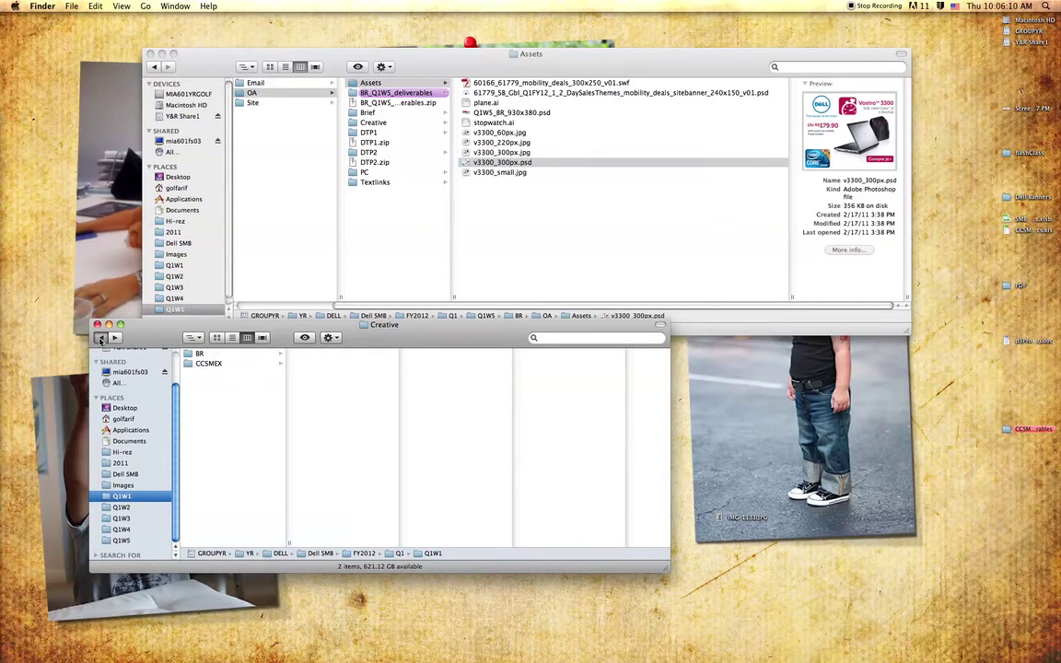
pyautogui.click(101, 339)
pyautogui.click(101, 339)
pyautogui.click(102, 339)
pyautogui.click(101, 338)
# - Open the img folder inside Flash resize on the Y&R Share1 volume
pyautogui.scroll(2, 131, 376)
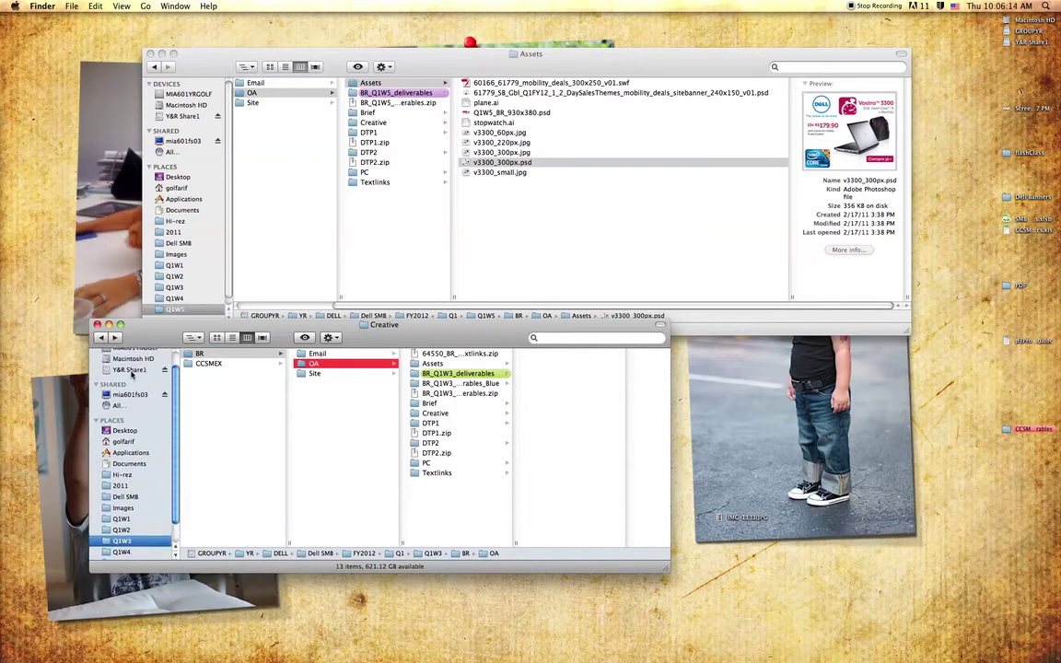
pyautogui.click(131, 371)
pyautogui.scroll(-15, 262, 402)
pyautogui.click(227, 543)
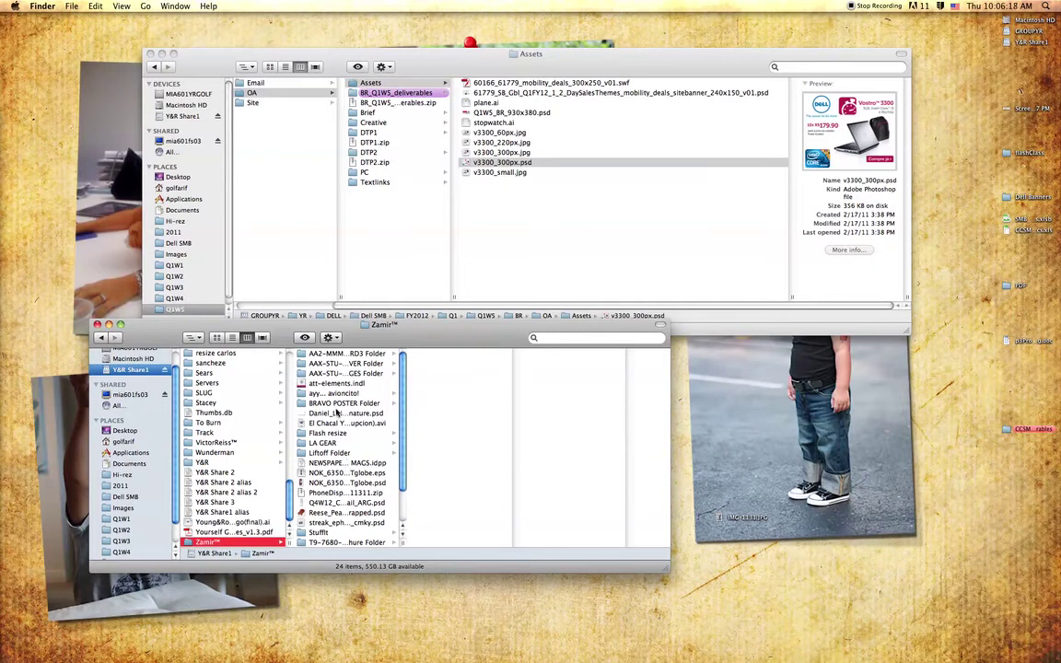
pyautogui.click(328, 433)
pyautogui.click(426, 354)
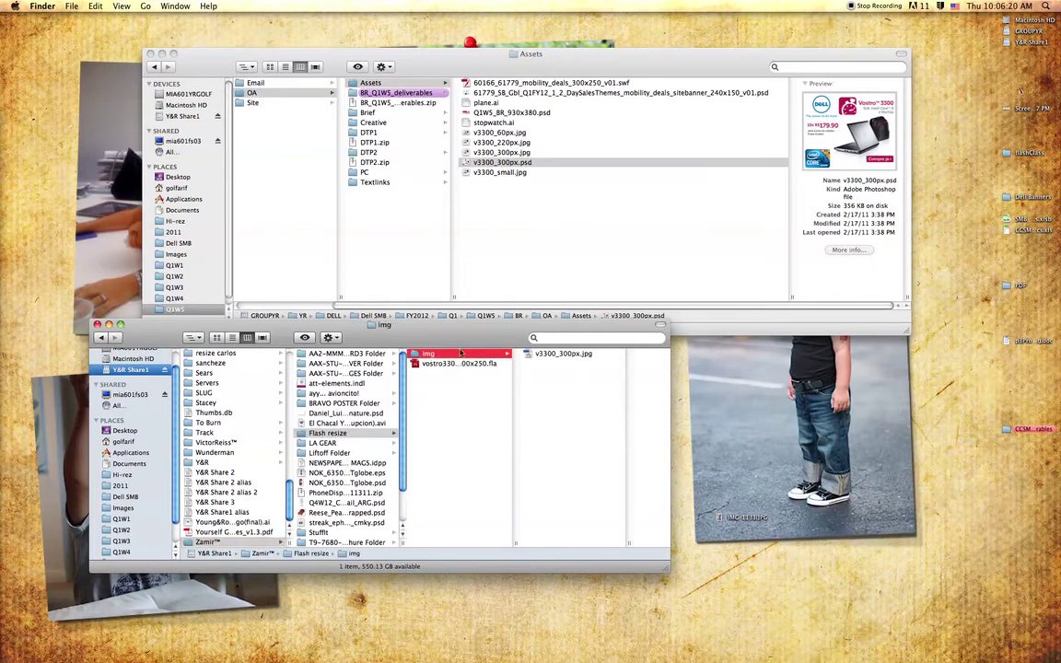
# - Copy v3300_300px.psd from the Assets folder into the Flash resize project's img folder
pyautogui.moveTo(584, 324); pyautogui.dragTo(580, 363)
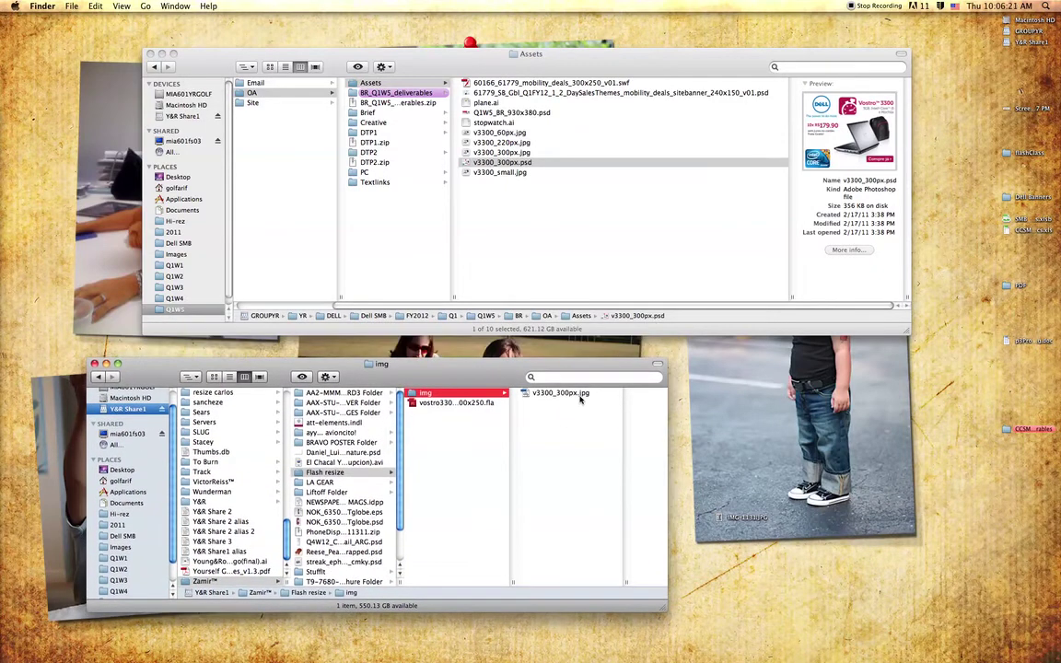
pyautogui.click(535, 212)
pyautogui.click(525, 209)
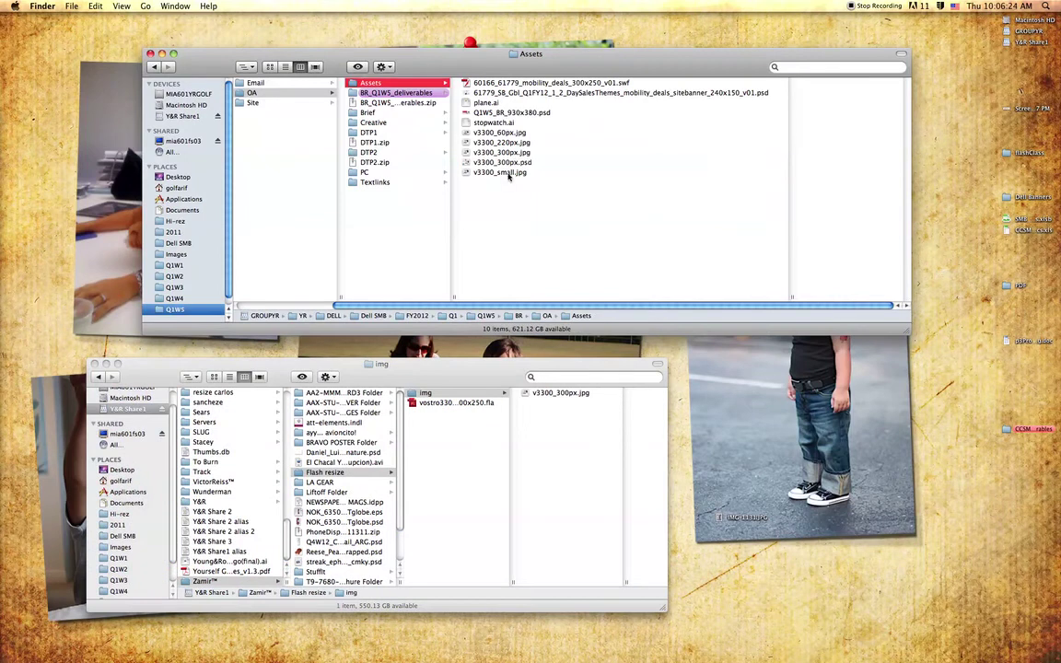
pyautogui.moveTo(493, 164); pyautogui.dragTo(516, 422)
# - Preview Q1W5_BR_930x380.psd in the Assets folder and copy it into the img folder
pyautogui.click(499, 112)
pyautogui.press('space')
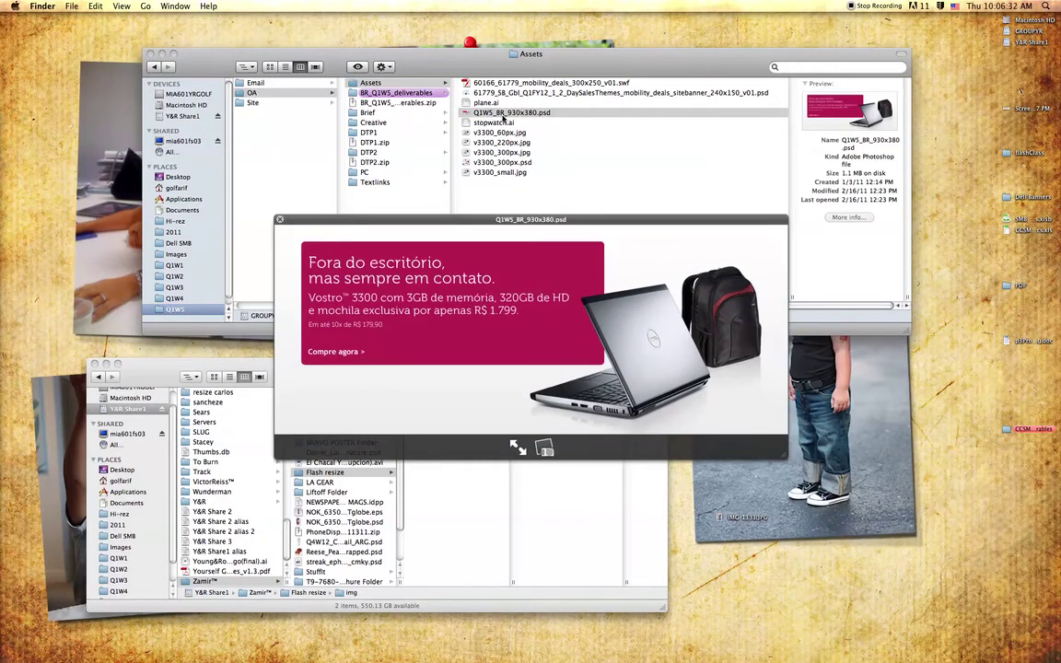
pyautogui.press('space')
pyautogui.press('Left')
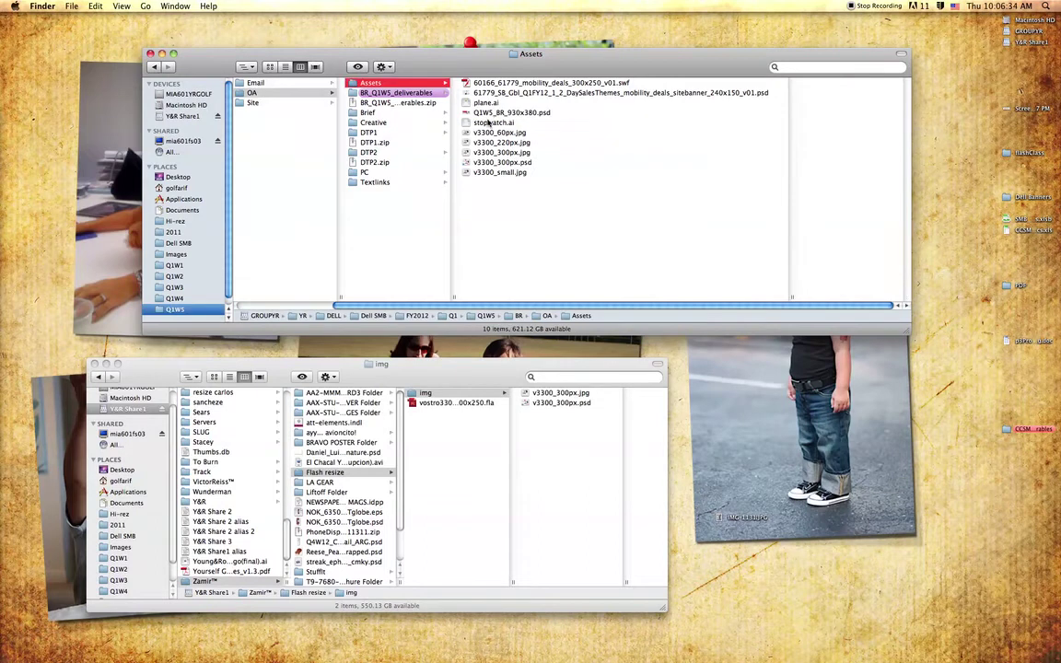
pyautogui.moveTo(487, 115); pyautogui.dragTo(569, 446)
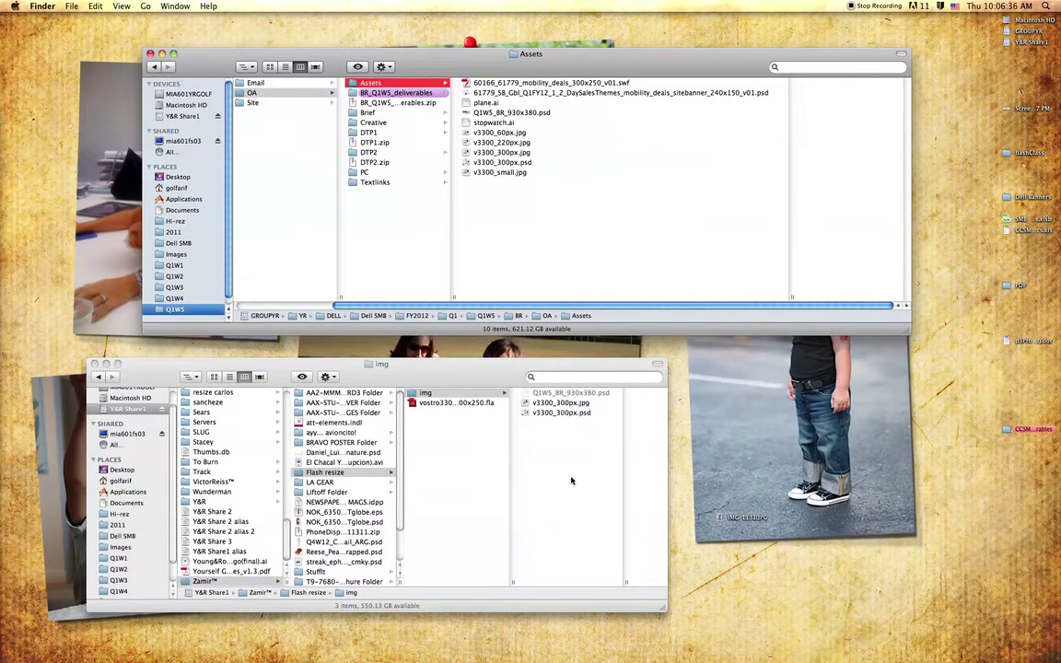
# - Open vostro3300_test_300x250.fla from the Flash resize folder in Flash, after widening the file column to read its full name
pyautogui.moveTo(497, 374); pyautogui.dragTo(546, 363)
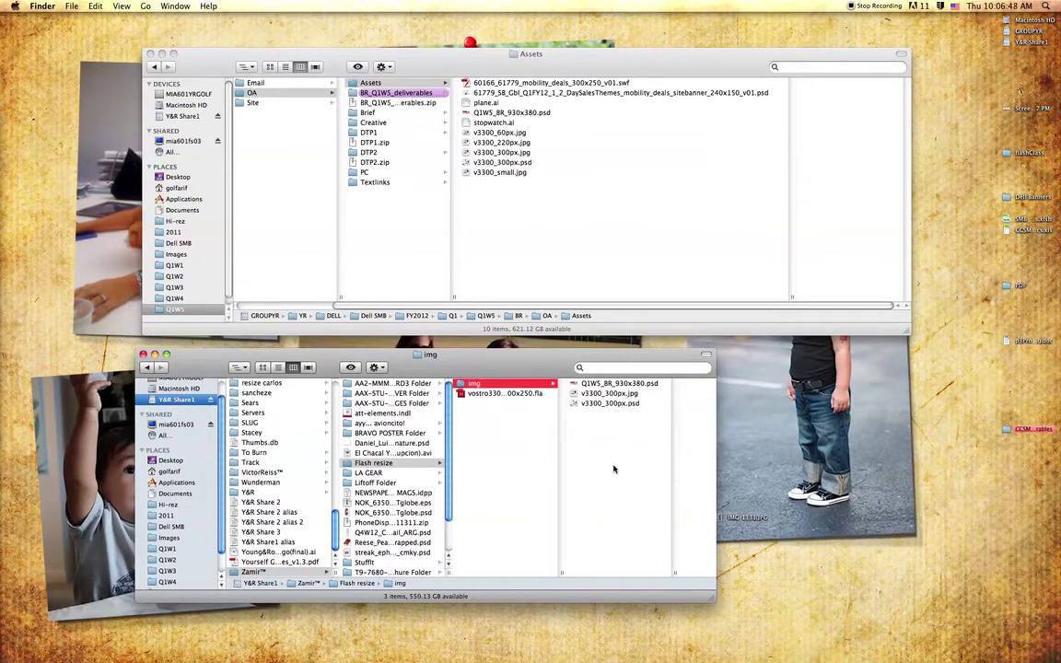
pyautogui.click(502, 436)
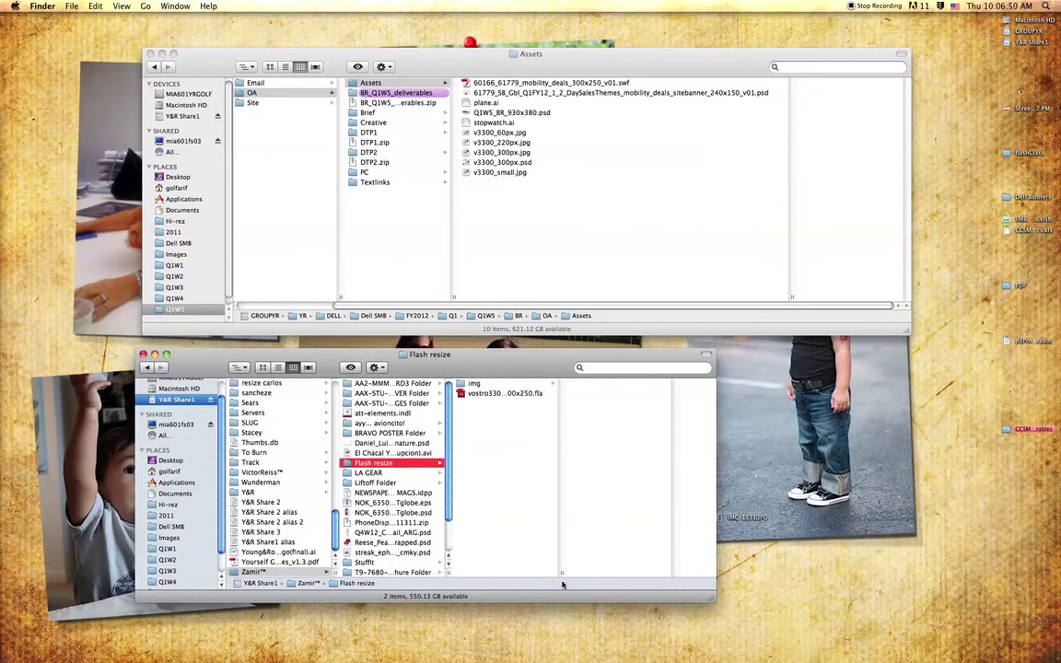
pyautogui.moveTo(561, 572); pyautogui.dragTo(612, 566)
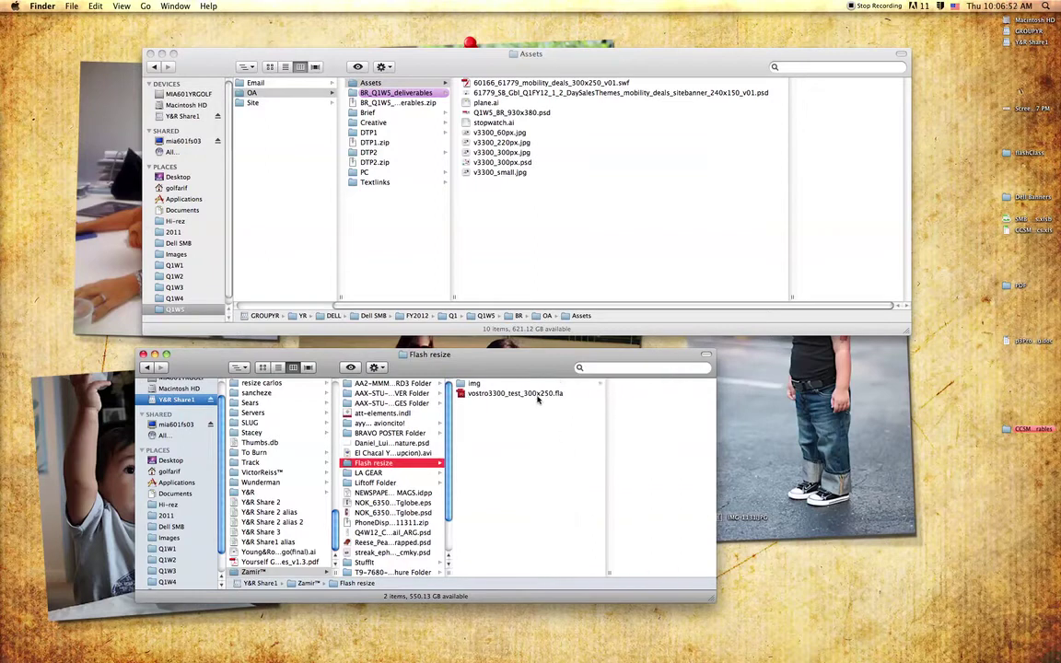
pyautogui.moveTo(524, 363); pyautogui.dragTo(533, 378)
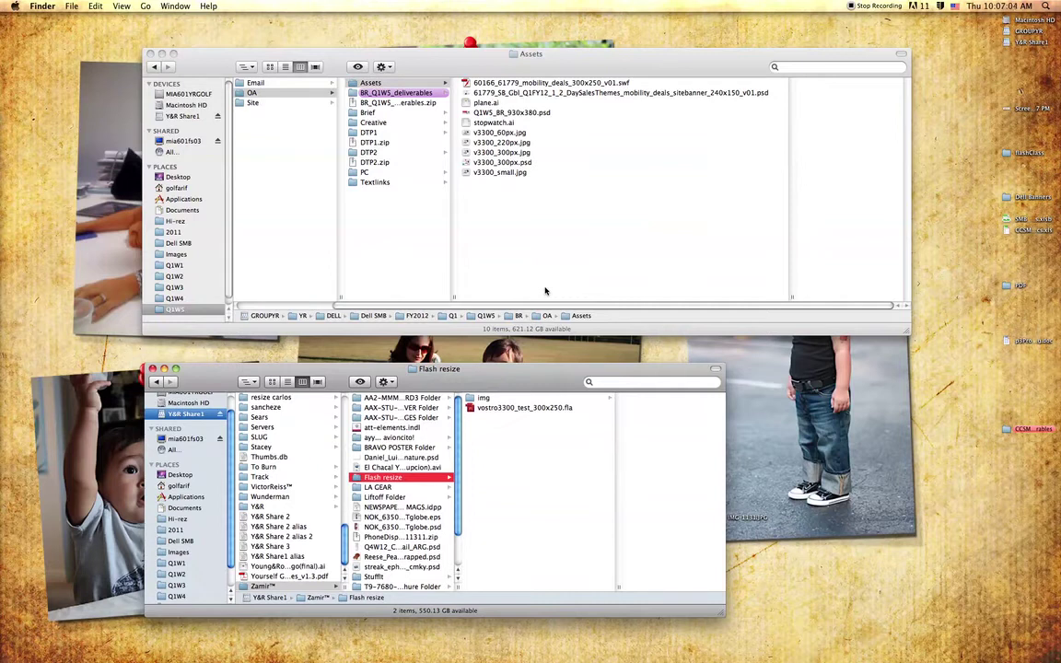
pyautogui.moveTo(512, 369); pyautogui.dragTo(512, 352)
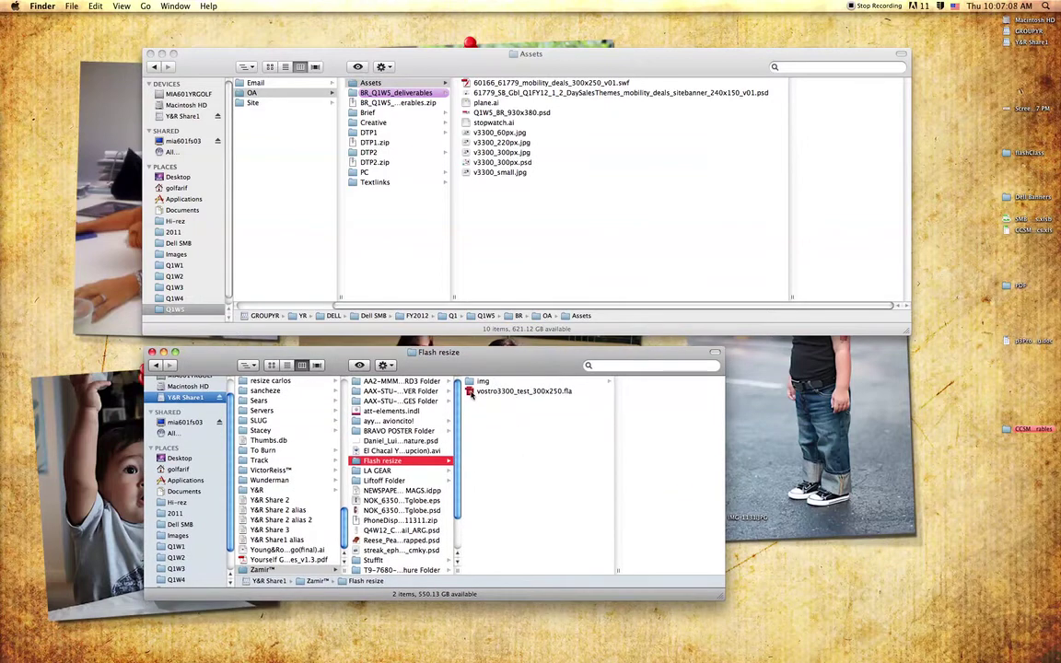
pyautogui.click(470, 391)
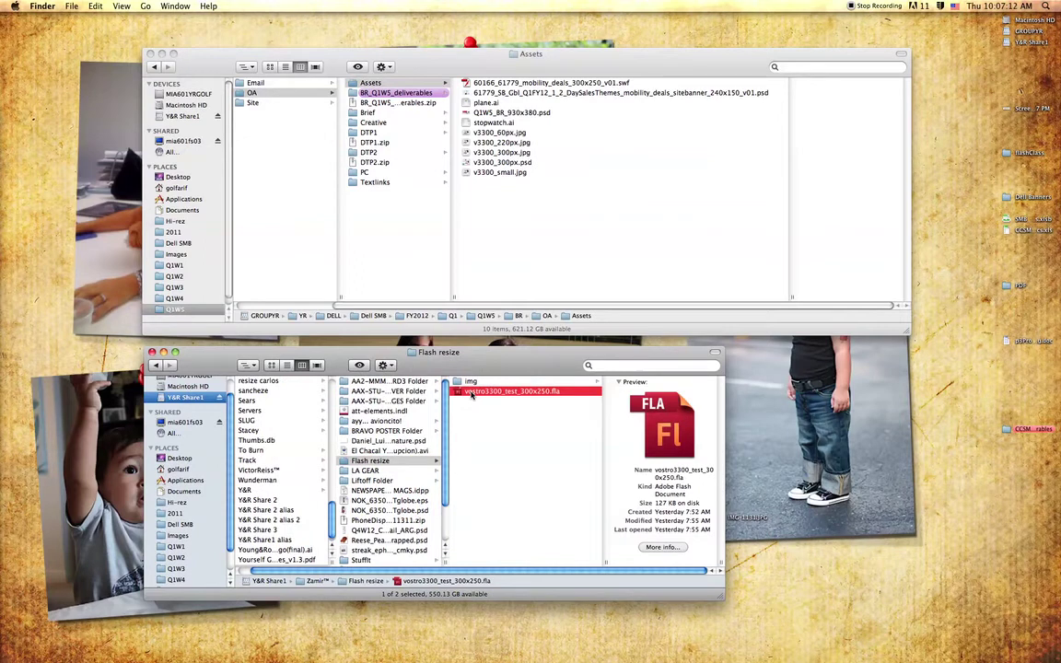
pyautogui.doubleClick(471, 393)
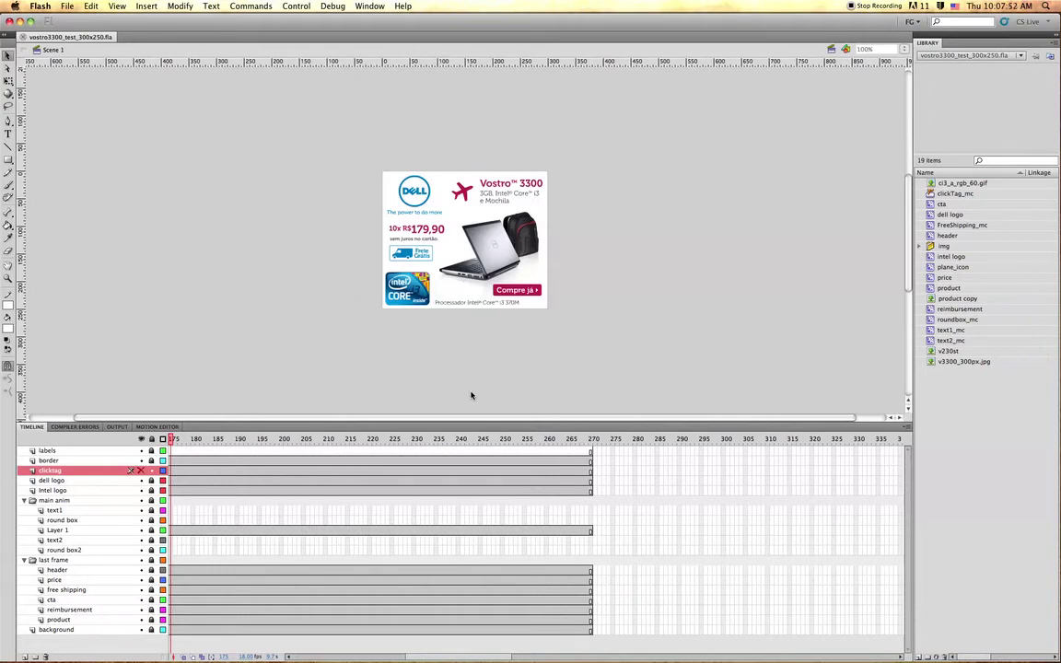
# - Rewind the banner's main timeline to frame 1
pyautogui.hscroll(-10, 257, 497)
pyautogui.click(361, 439)
pyautogui.moveTo(361, 438); pyautogui.dragTo(169, 440)
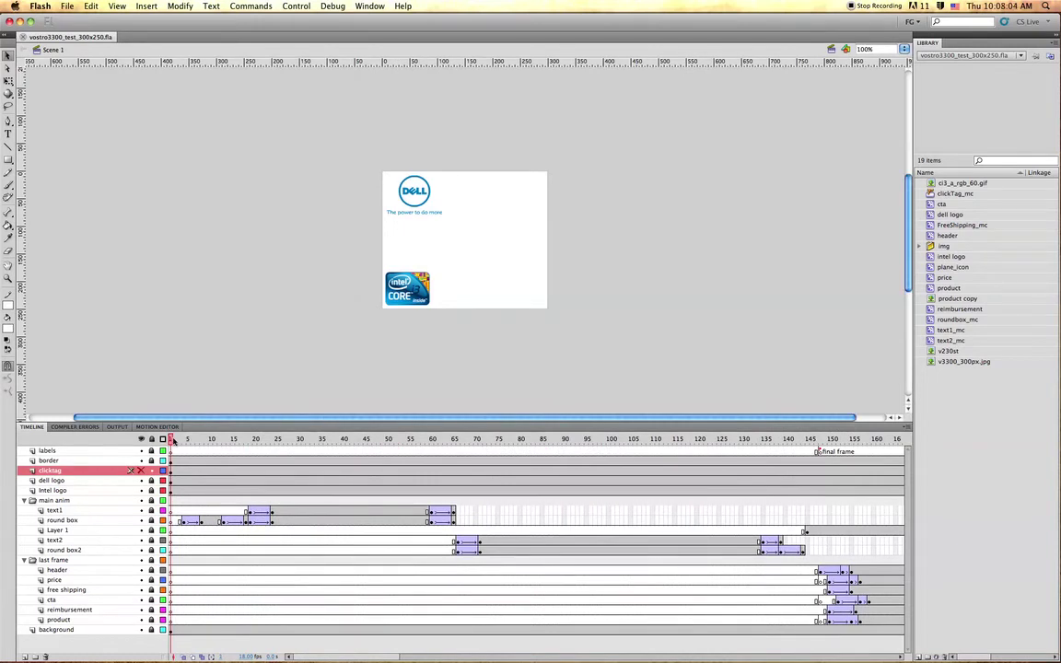
pyautogui.moveTo(182, 439)
pyautogui.mouseDown()
pyautogui.moveTo(152, 439)
pyautogui.moveTo(414, 439)
pyautogui.moveTo(163, 439)
pyautogui.mouseUp()
# - Collapse the main anim and last frame layer folders and reduce the timeline area's height
pyautogui.click(24, 503)
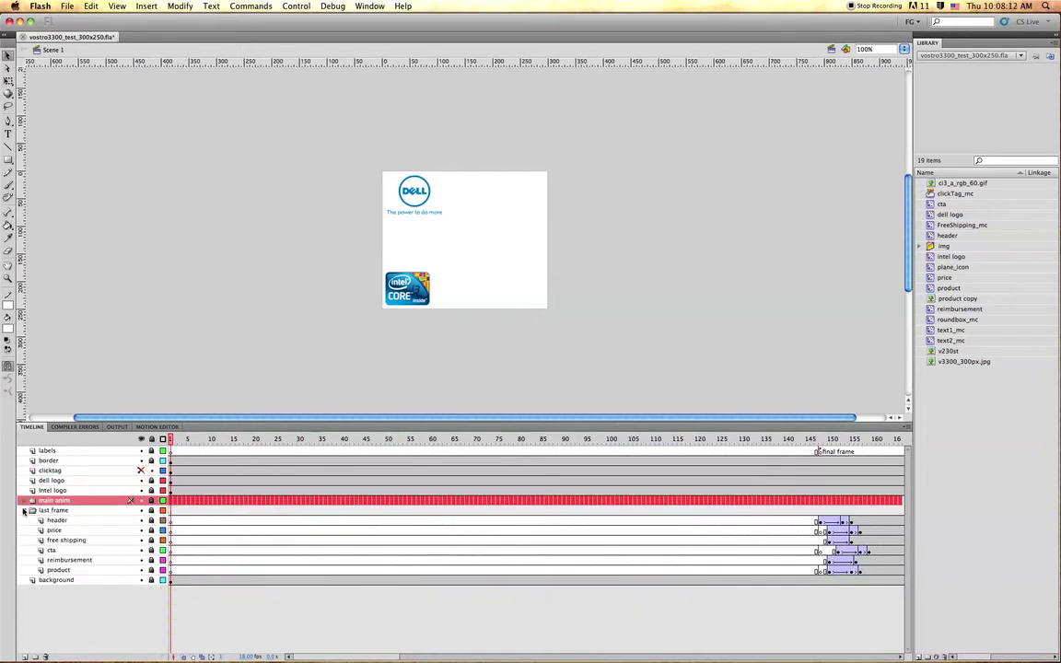
pyautogui.click(24, 510)
pyautogui.moveTo(292, 421); pyautogui.dragTo(279, 480)
pyautogui.moveTo(779, 497); pyautogui.dragTo(171, 497)
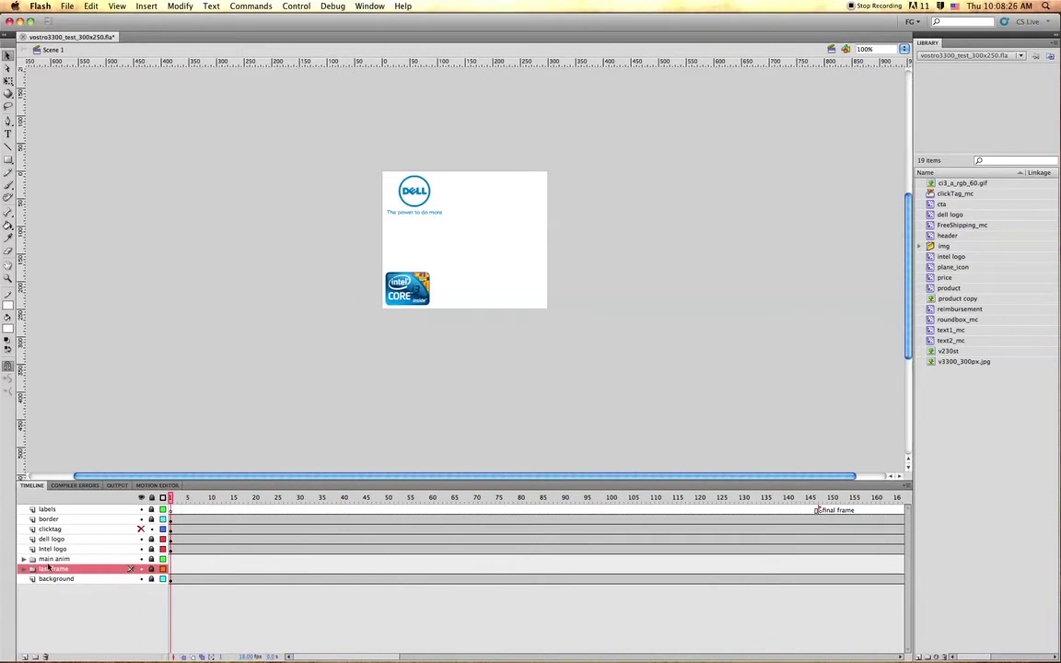
# - Expand the last frame and main anim layer folders and enlarge the timeline area to fit all layers
pyautogui.click(24, 569)
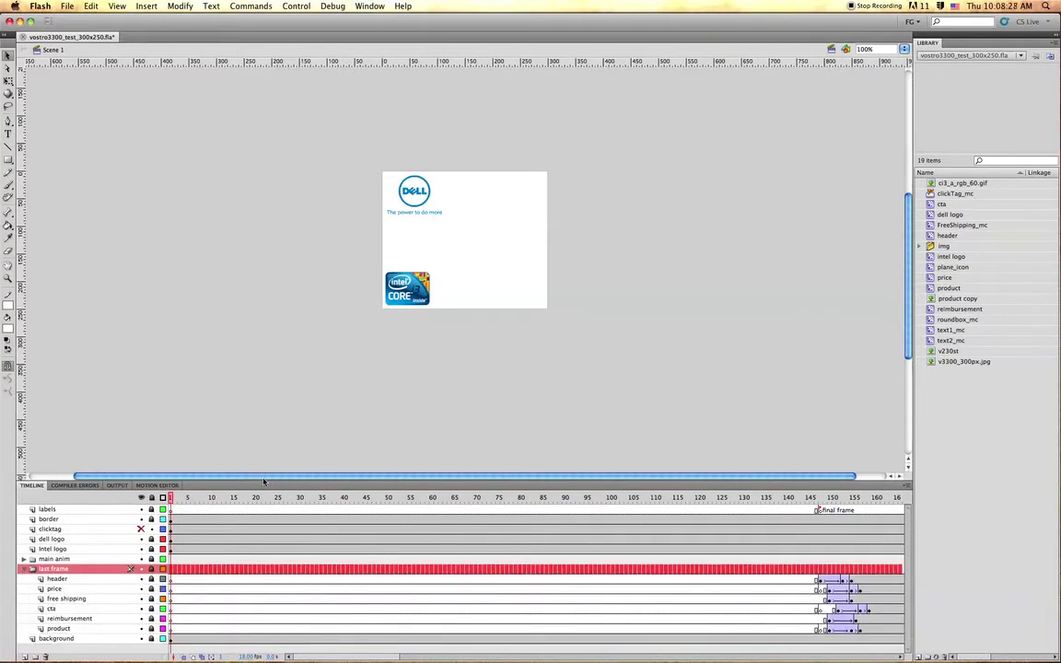
pyautogui.moveTo(263, 479); pyautogui.dragTo(265, 425)
pyautogui.click(25, 504)
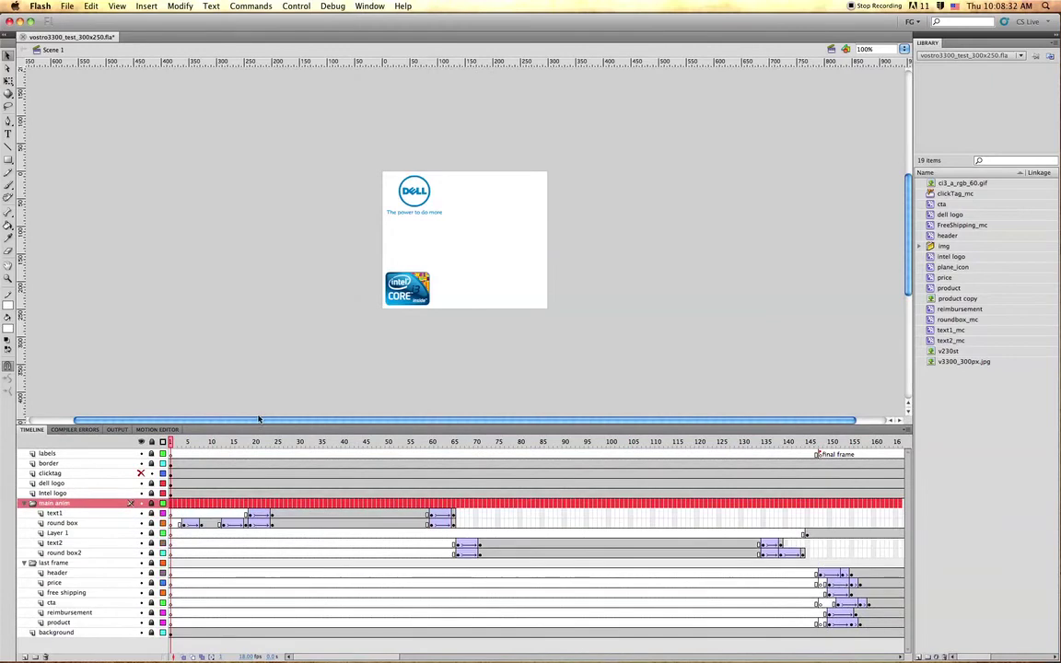
pyautogui.moveTo(260, 419); pyautogui.dragTo(261, 394)
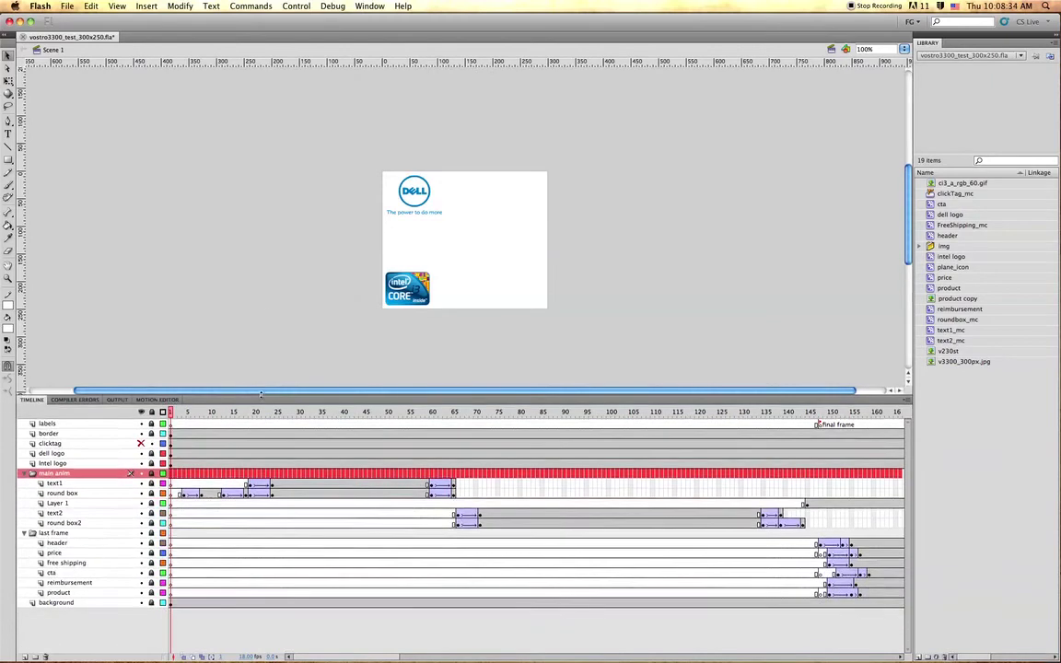
pyautogui.click(247, 229)
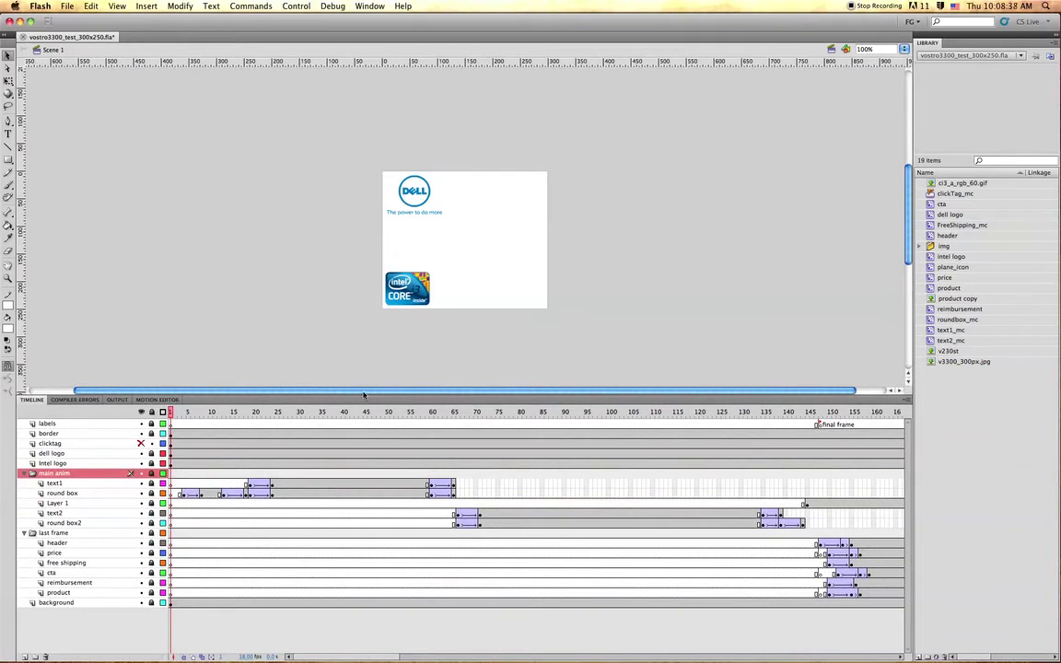
# - Scrub the playhead around frames 45 to 54 of the first text animation and play the banner as a test movie
pyautogui.moveTo(366, 412)
pyautogui.mouseDown()
pyautogui.moveTo(845, 411)
pyautogui.moveTo(384, 410)
pyautogui.mouseUp()
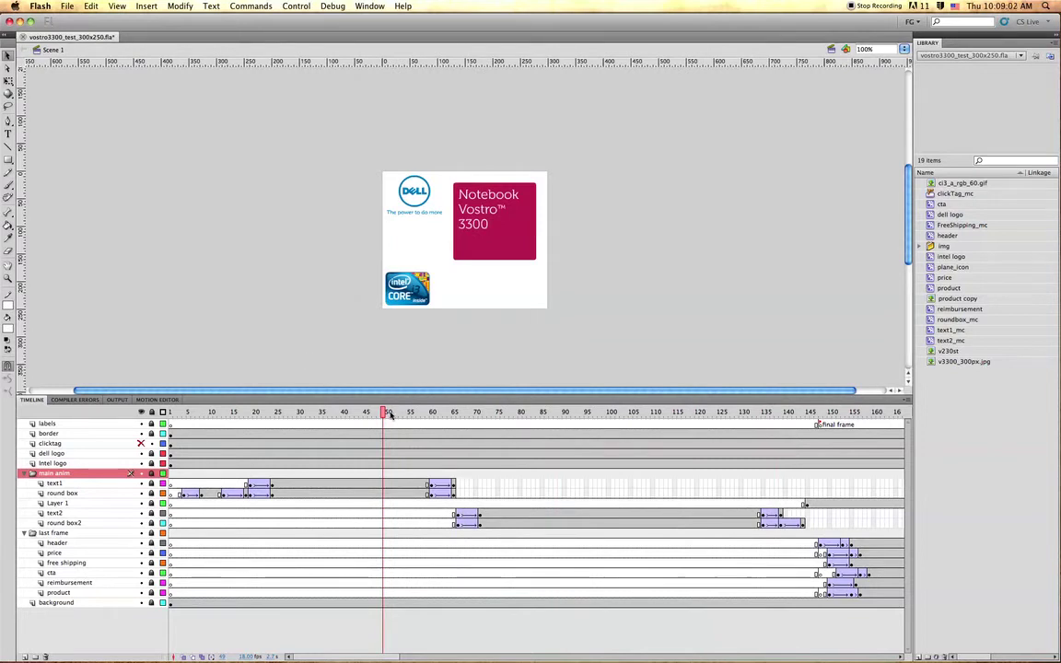
pyautogui.moveTo(391, 415); pyautogui.dragTo(364, 401)
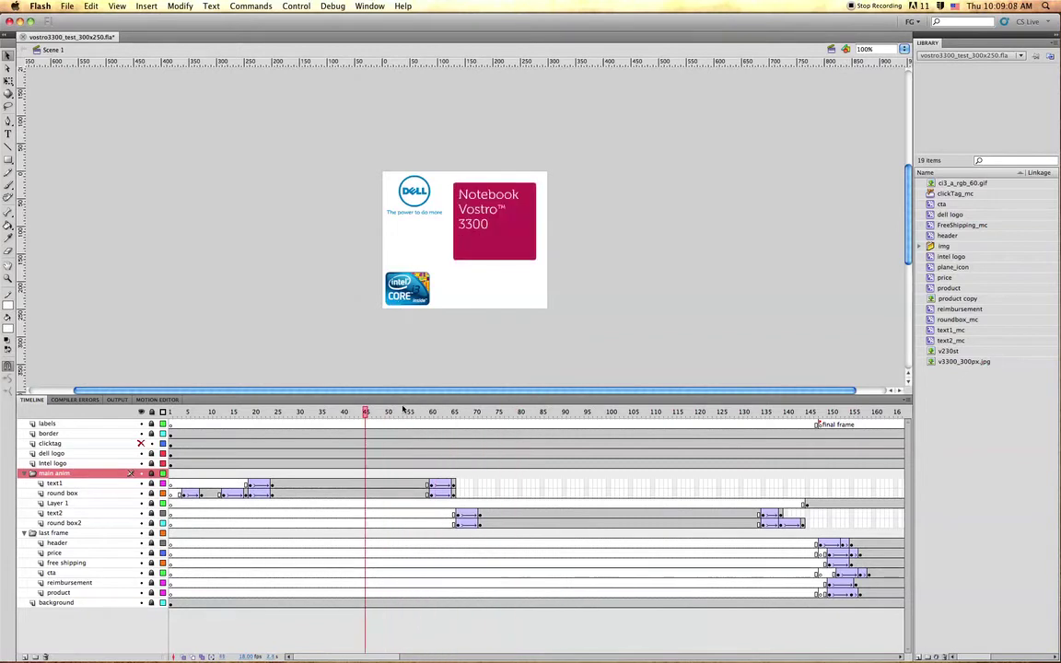
pyautogui.moveTo(387, 414); pyautogui.dragTo(406, 414)
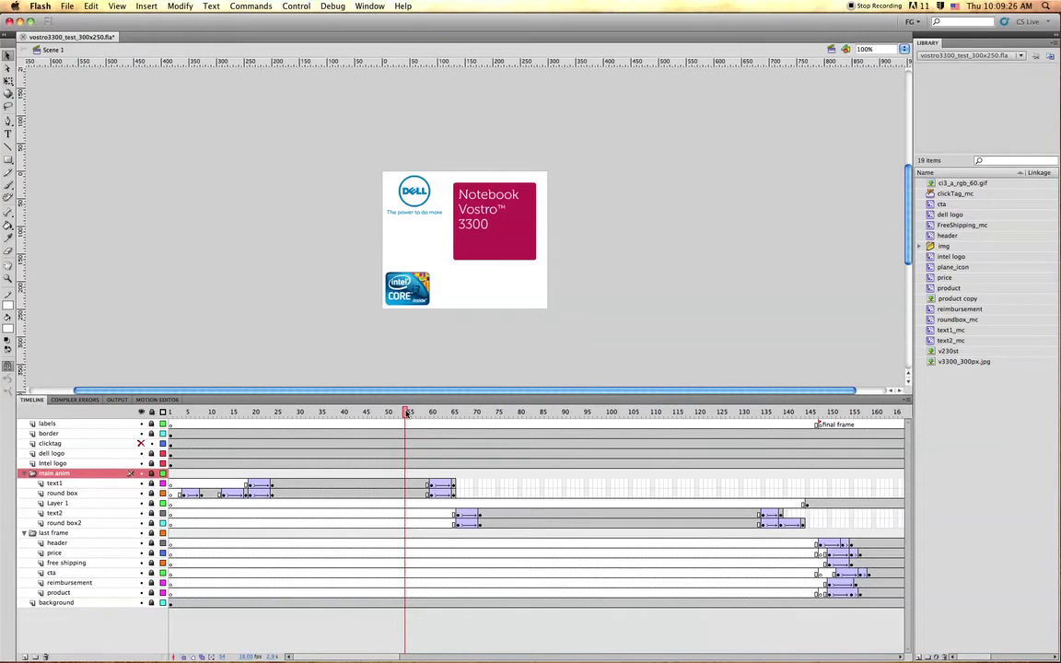
pyautogui.moveTo(406, 413)
pyautogui.mouseDown()
pyautogui.moveTo(504, 413)
pyautogui.moveTo(392, 414)
pyautogui.mouseUp()
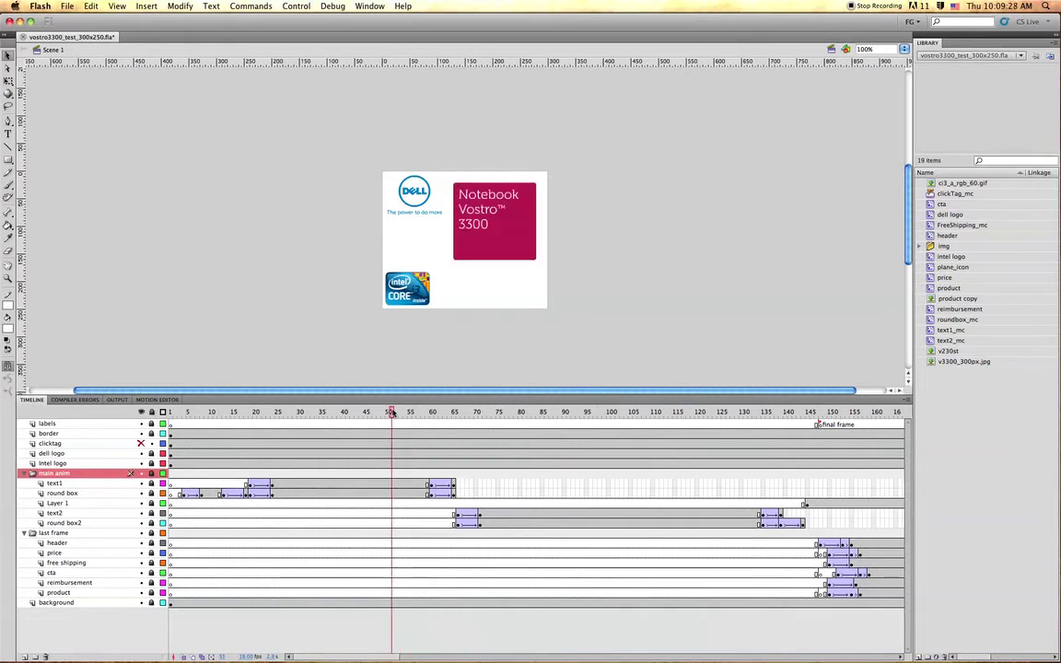
pyautogui.press('super+Return')
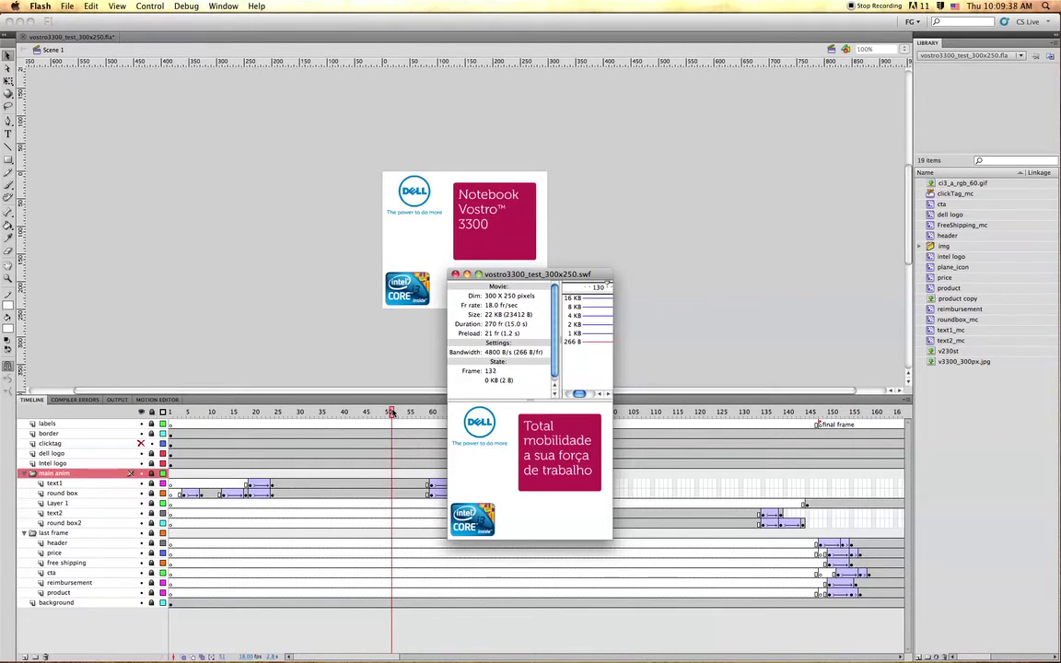
pyautogui.click(154, 263)
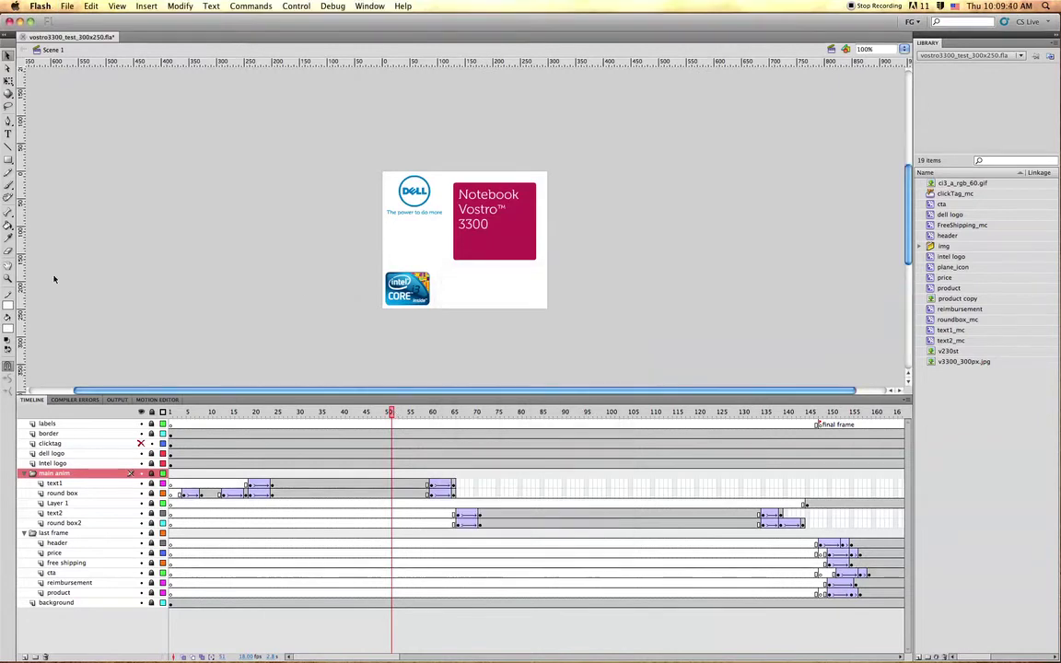
# - Try Flash Player 6 as the publish version and test the movie to check its file size
pyautogui.hotkey('alt', 'shift', 'F12')
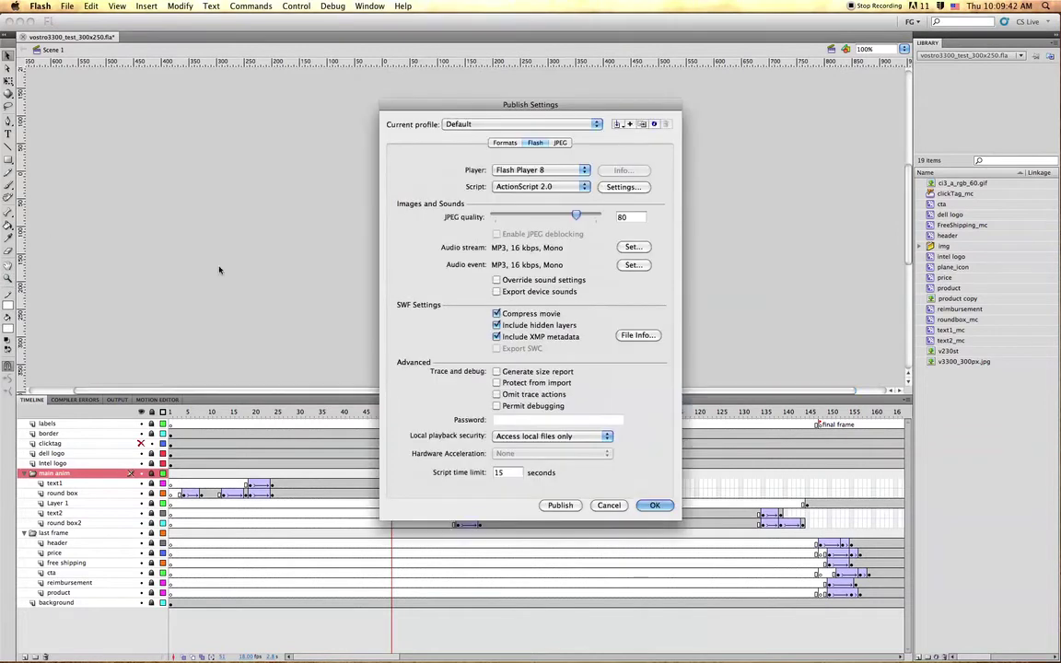
pyautogui.click(560, 171)
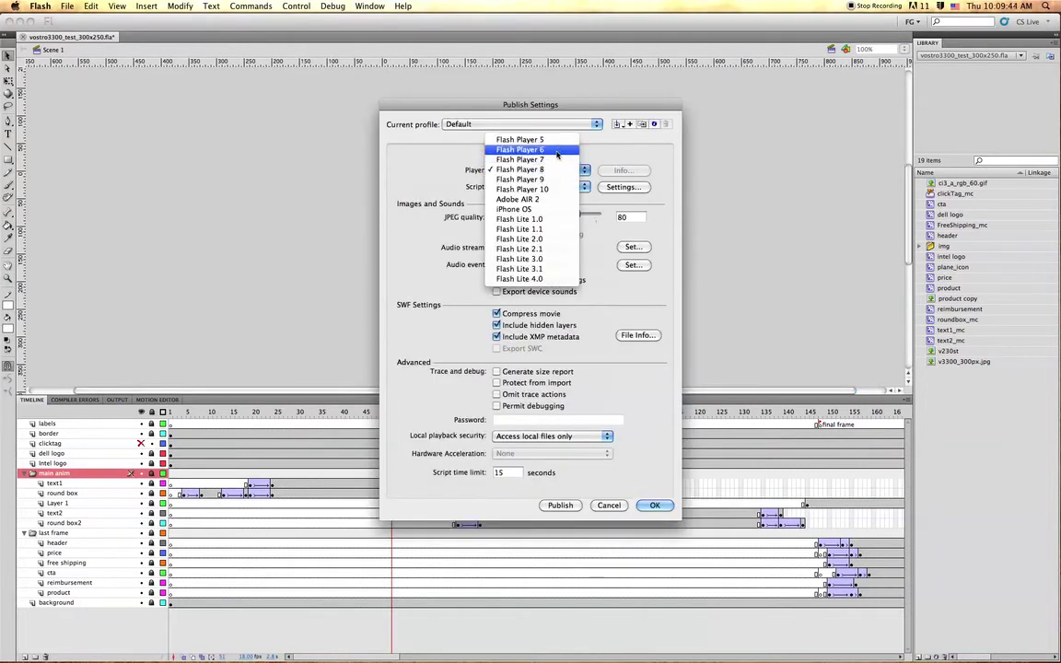
pyautogui.click(521, 149)
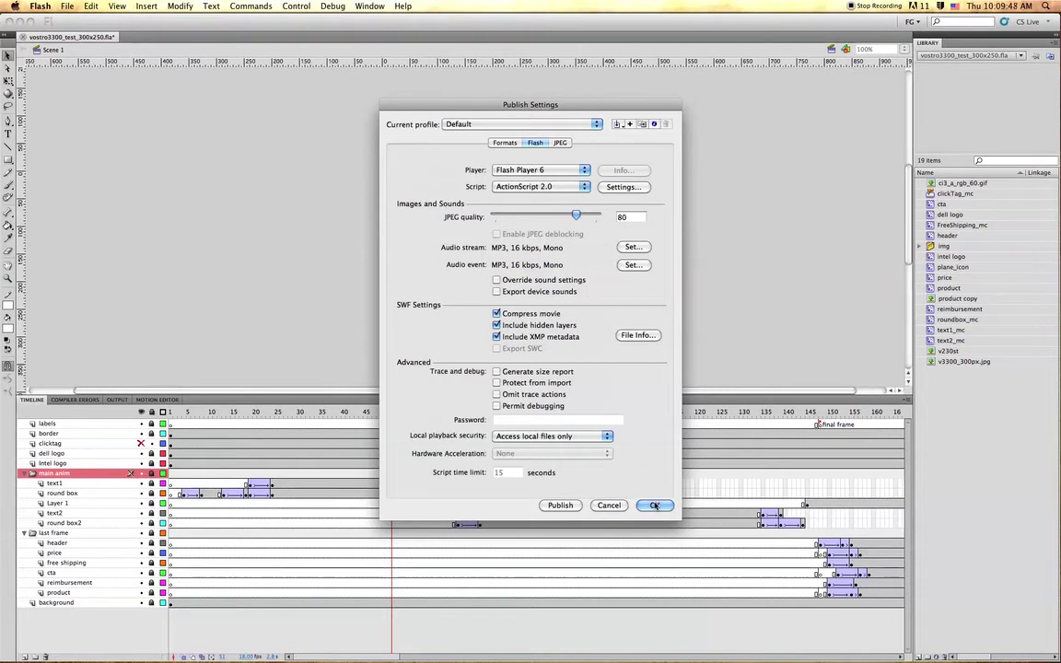
pyautogui.click(653, 506)
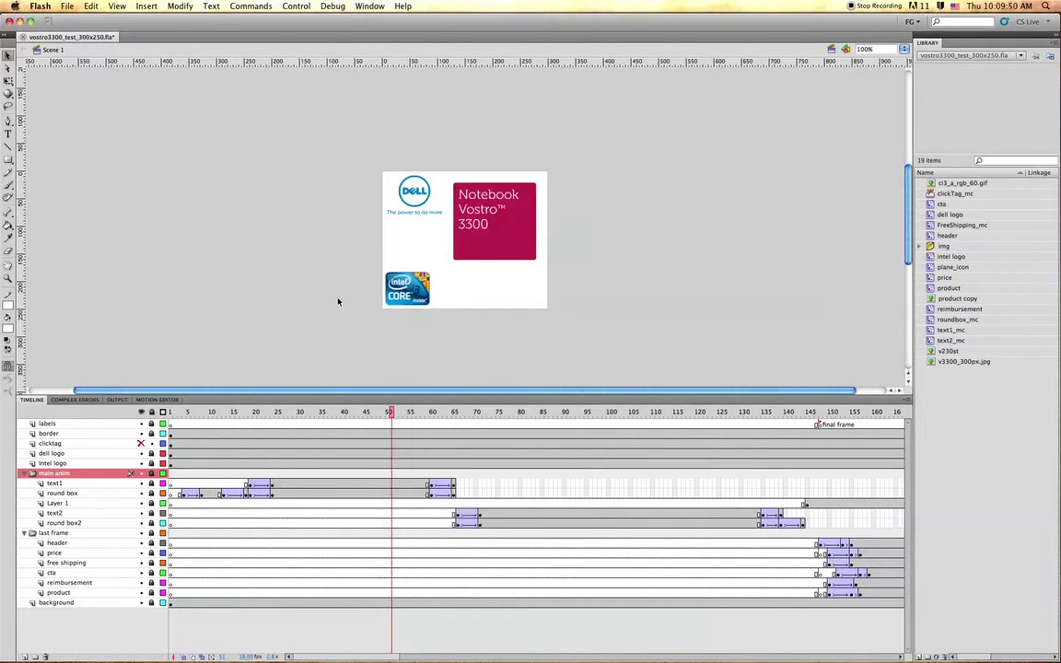
pyautogui.press('super+Return')
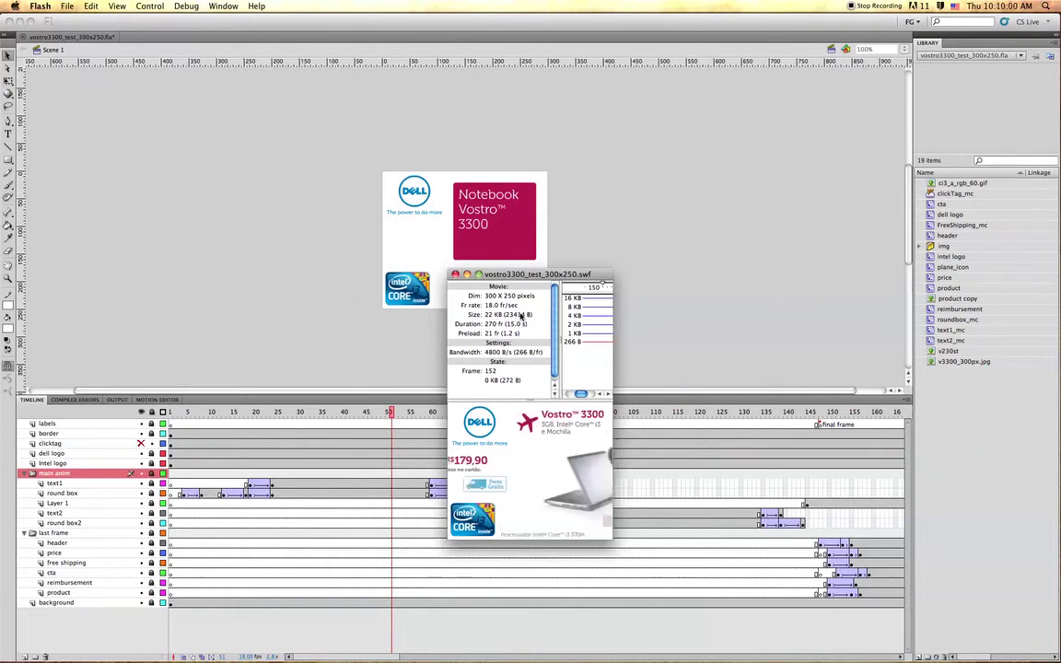
pyautogui.click(455, 275)
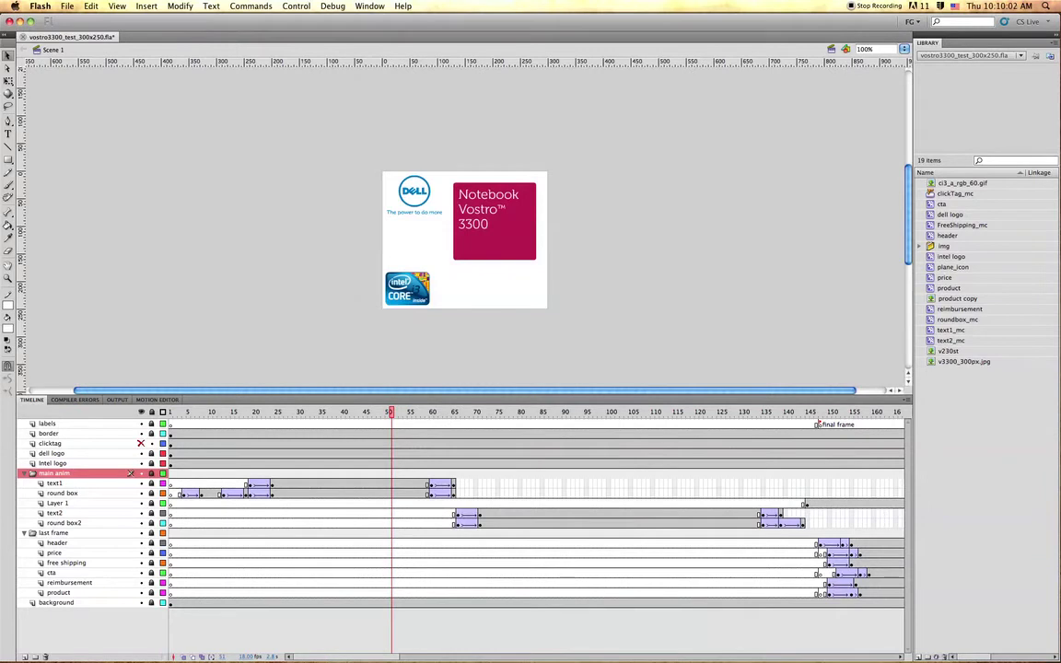
# - Set the publish version to Flash Player 6 again, retest the movie to compare its size, and close the preview
pyautogui.hotkey('alt', 'shift', 'F12')
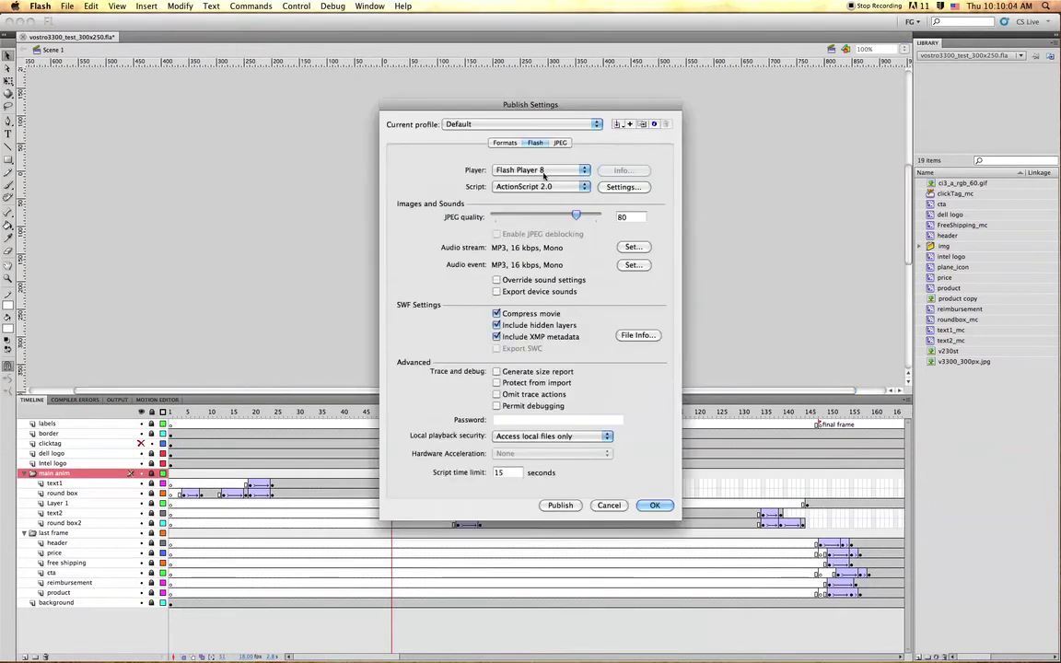
pyautogui.click(544, 170)
pyautogui.click(519, 149)
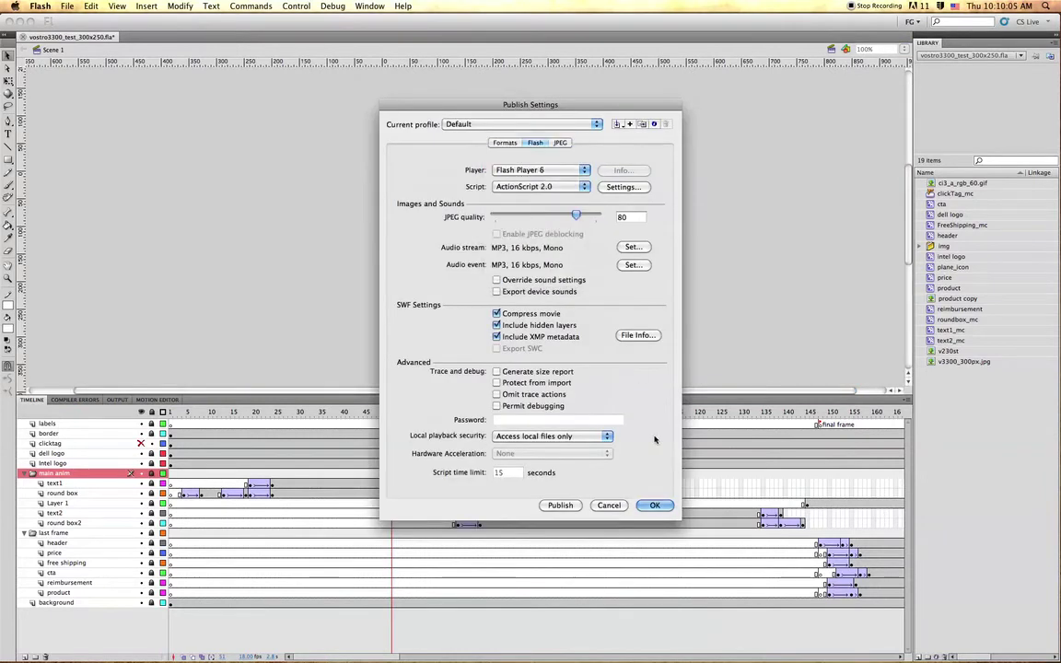
pyautogui.click(653, 504)
pyautogui.press('super+Return')
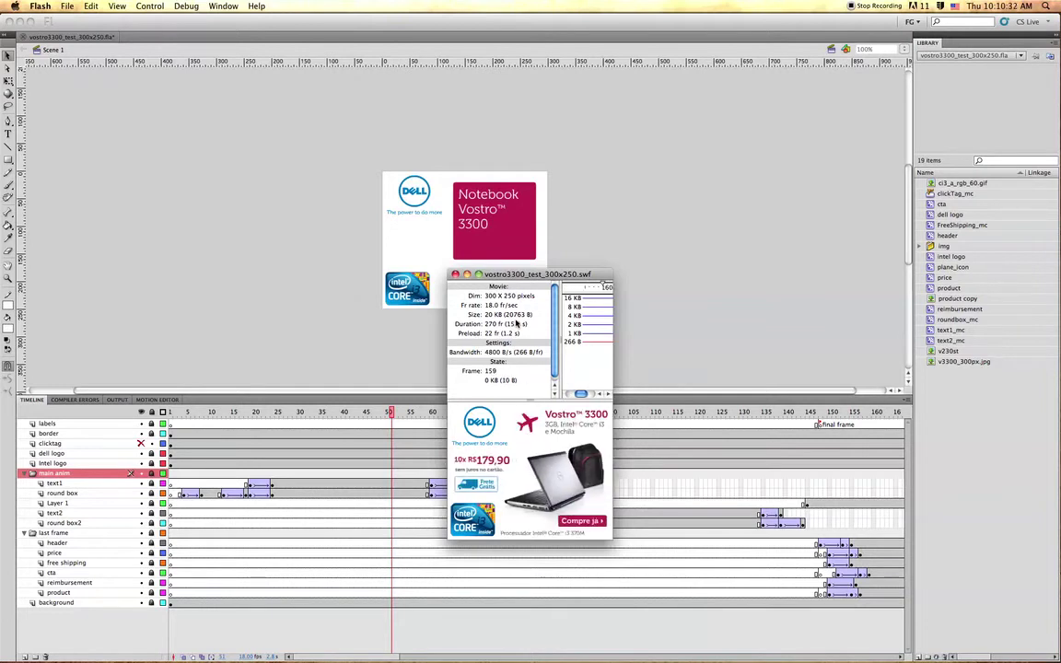
pyautogui.press('super+w')
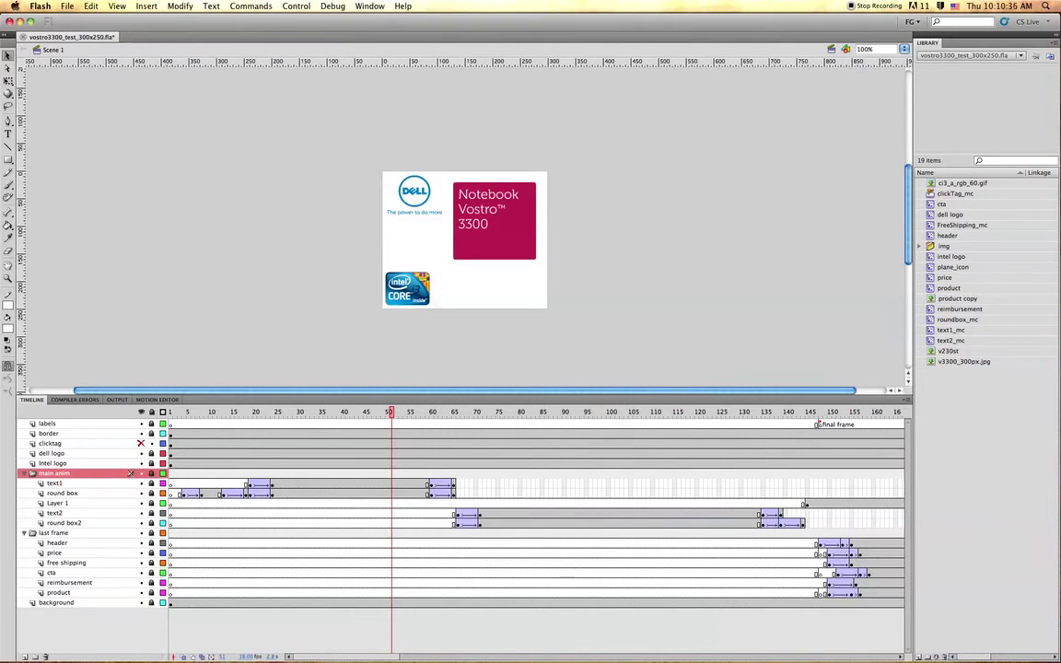
# - Set the publish version to Flash Player 8 in the banner's publish settings and apply it
pyautogui.hotkey('alt', 'shift', 'F12')
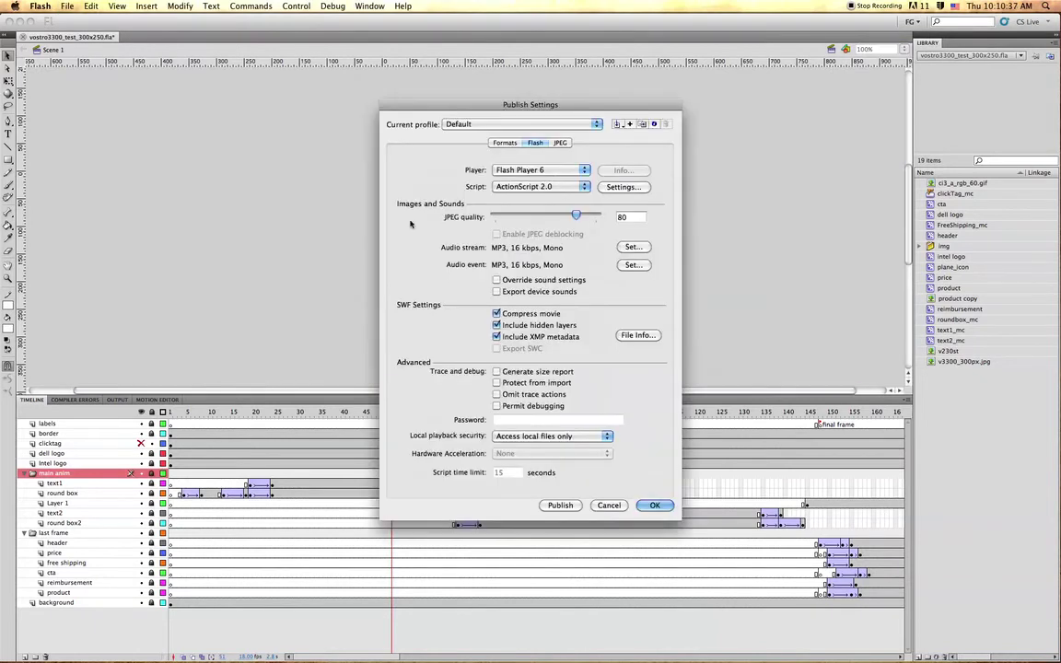
pyautogui.click(552, 172)
pyautogui.click(552, 179)
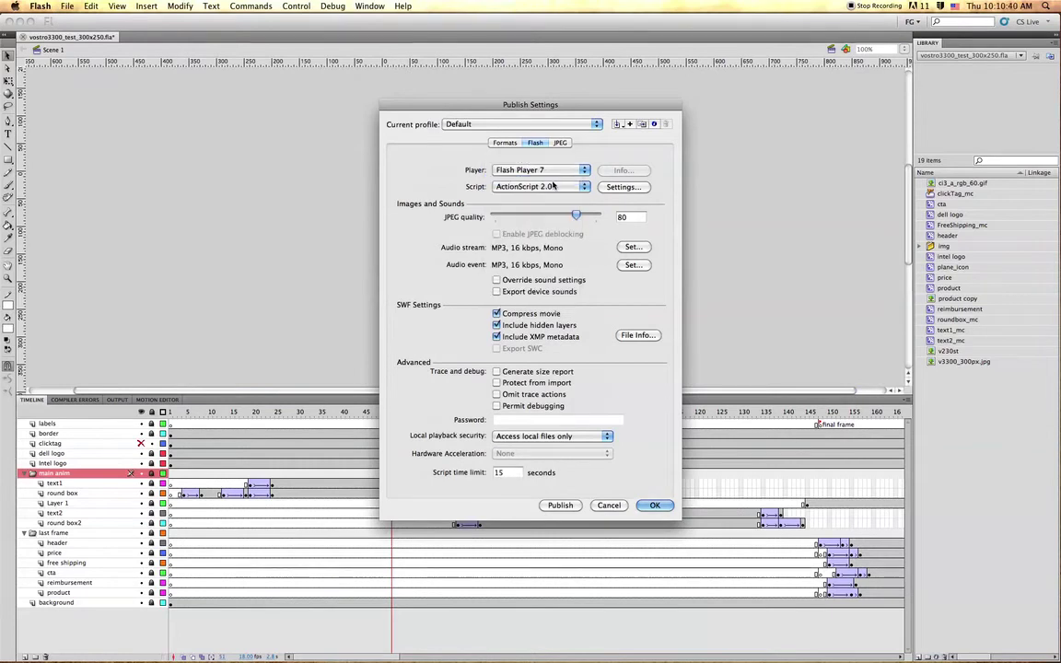
pyautogui.click(541, 170)
pyautogui.click(541, 180)
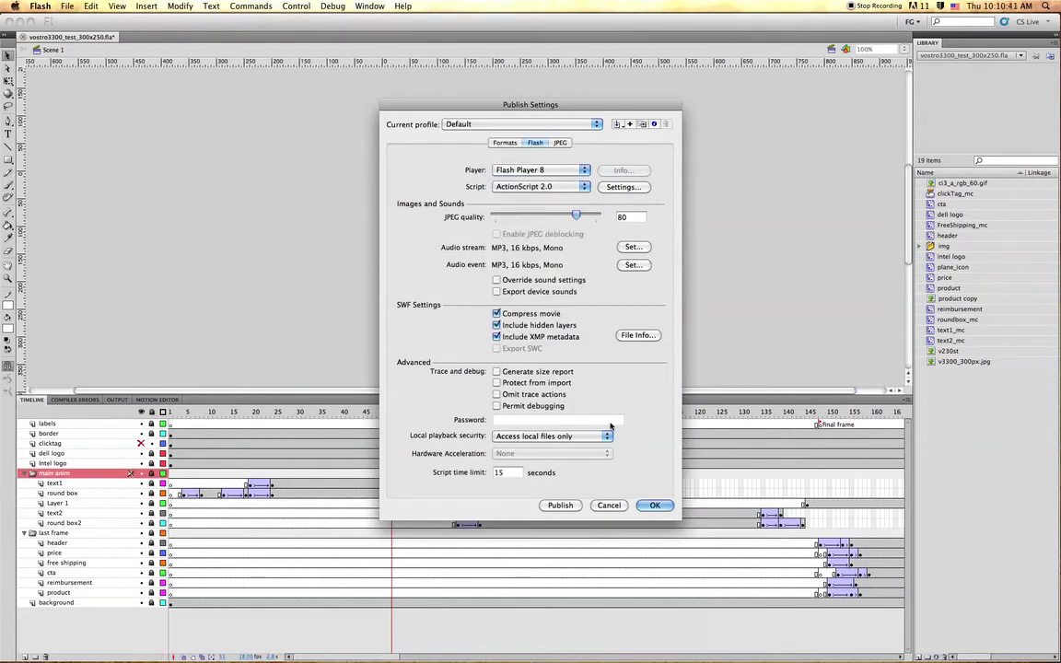
pyautogui.click(653, 504)
# - Move the playhead back to frame 46, then review the JPEG publish settings and dismiss them without changes
pyautogui.moveTo(393, 413); pyautogui.dragTo(367, 412)
pyautogui.press('super+shift+F12')
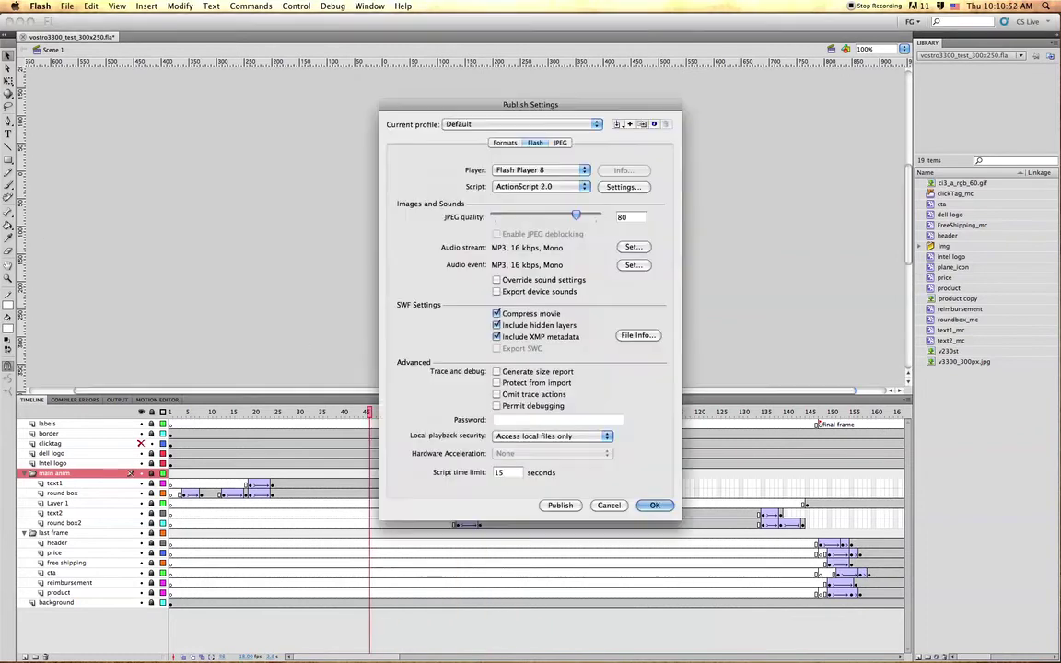
pyautogui.moveTo(495, 106); pyautogui.dragTo(492, 137)
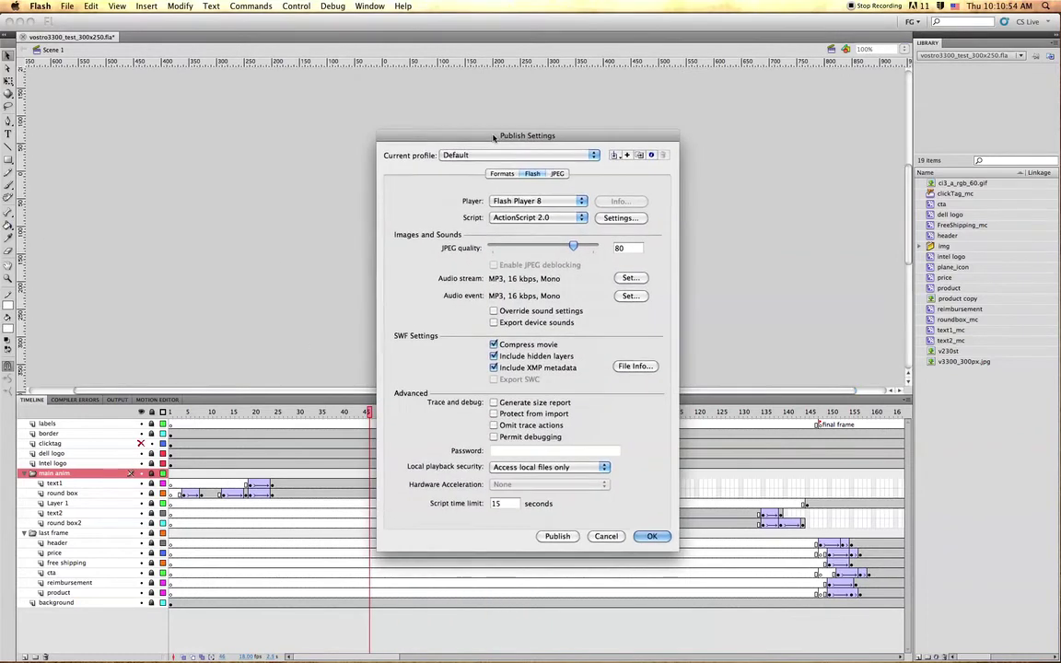
pyautogui.click(558, 175)
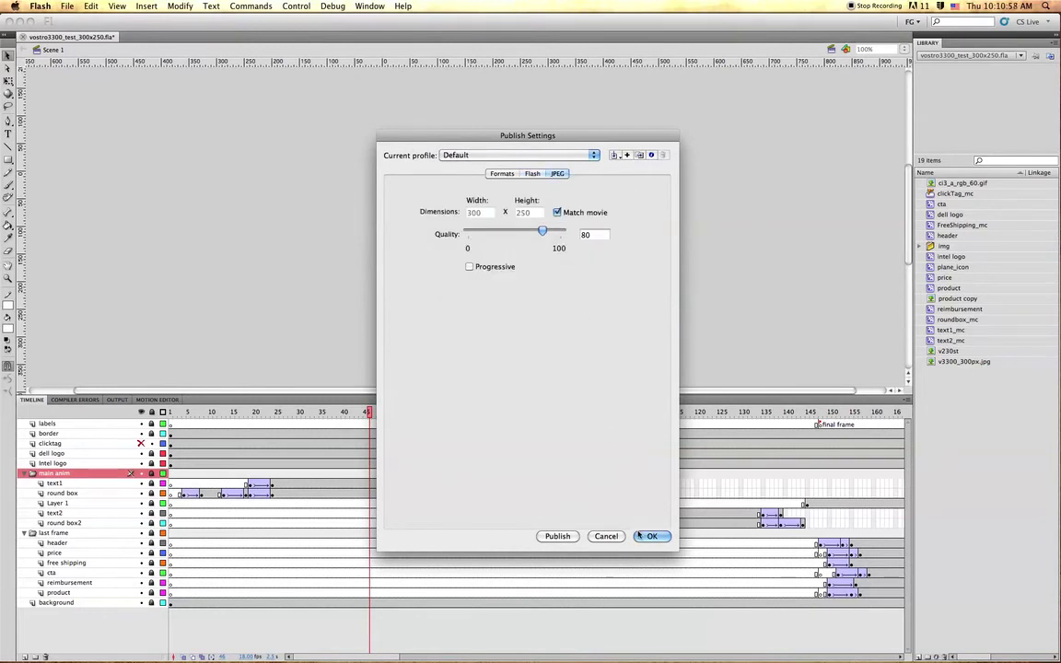
pyautogui.moveTo(607, 135); pyautogui.dragTo(525, 130)
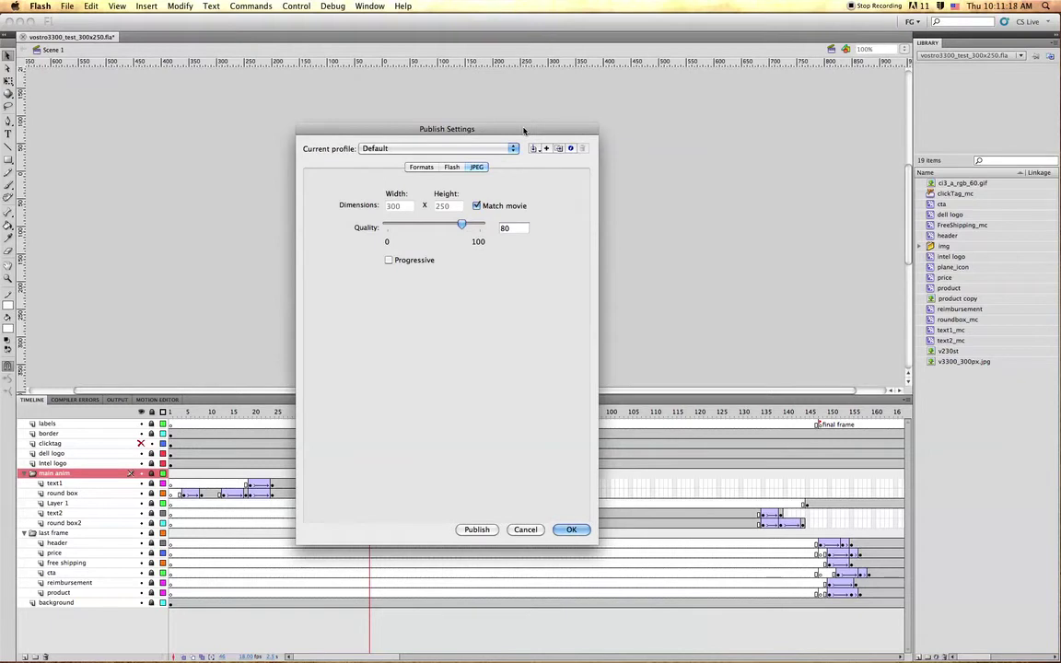
pyautogui.click(525, 530)
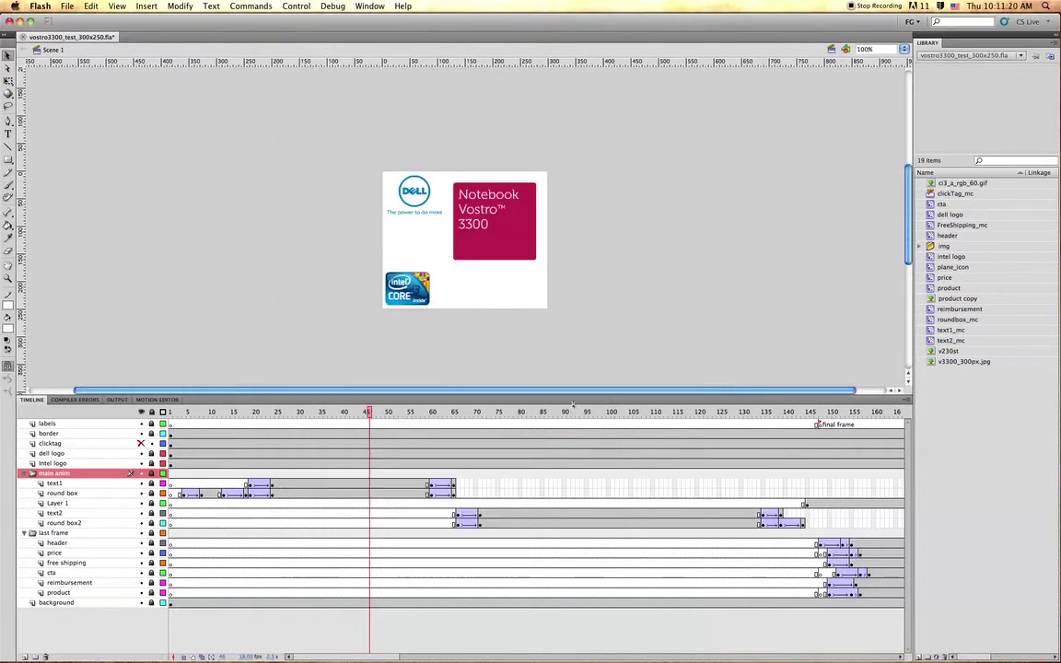
# - Move the playhead to frame 167, within the final frame section, and publish the banner
pyautogui.moveTo(410, 413)
pyautogui.mouseDown()
pyautogui.moveTo(535, 413)
pyautogui.moveTo(390, 411)
pyautogui.mouseUp()
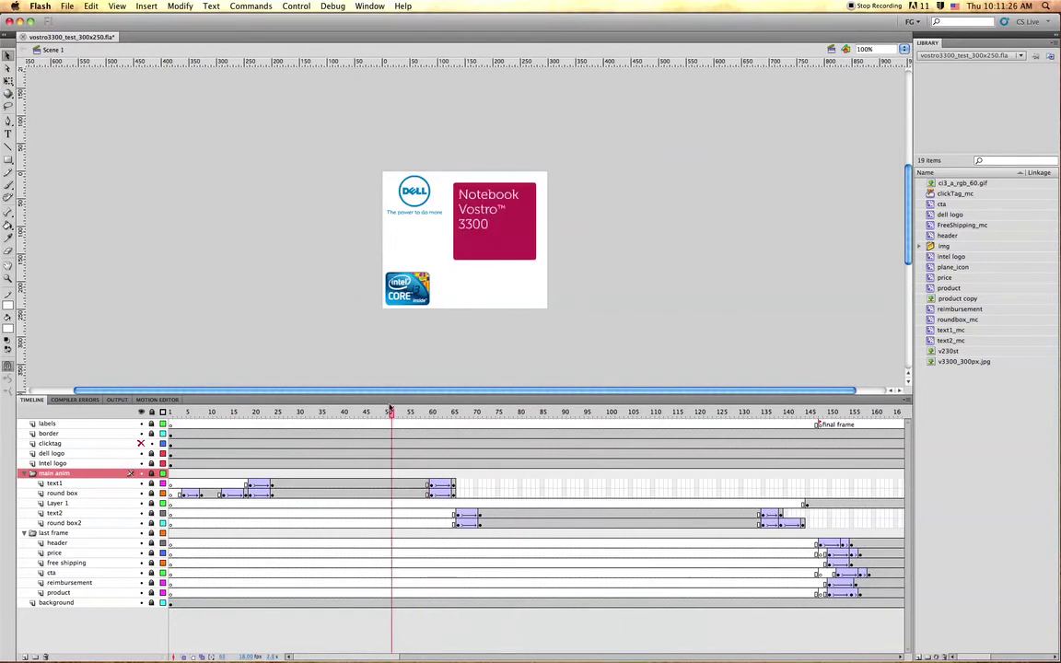
pyautogui.moveTo(390, 413); pyautogui.dragTo(662, 417)
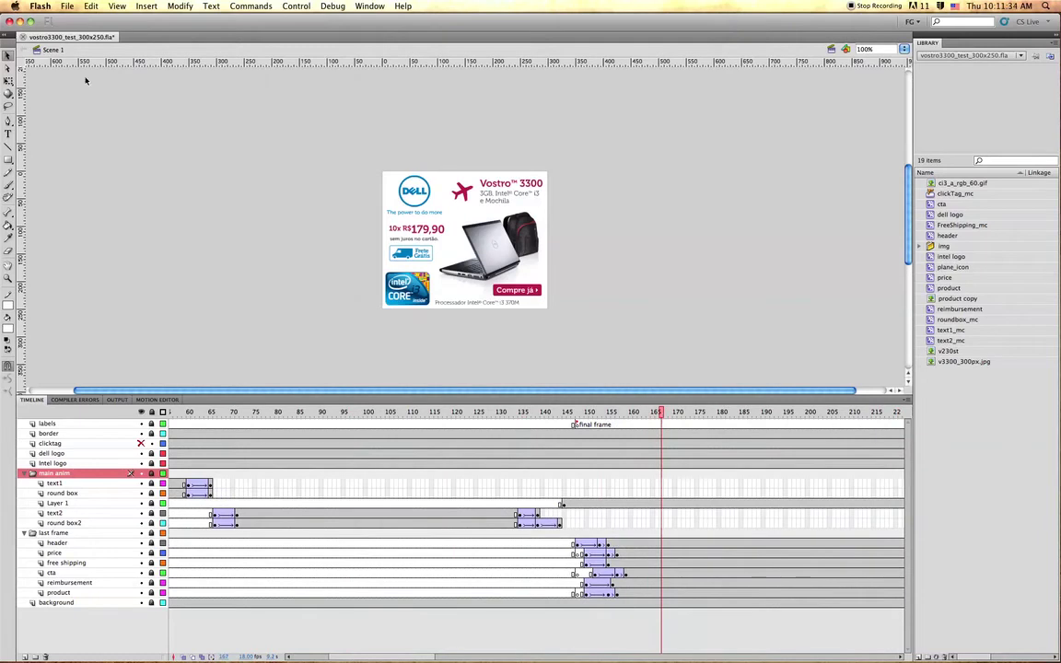
pyautogui.click(68, 6)
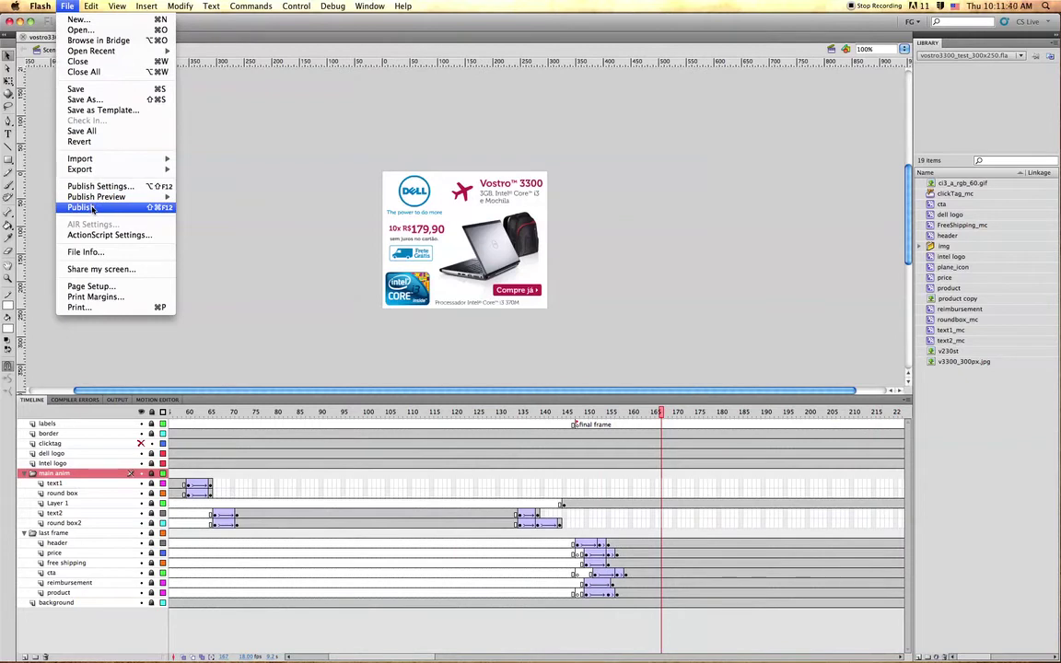
pyautogui.click(64, 7)
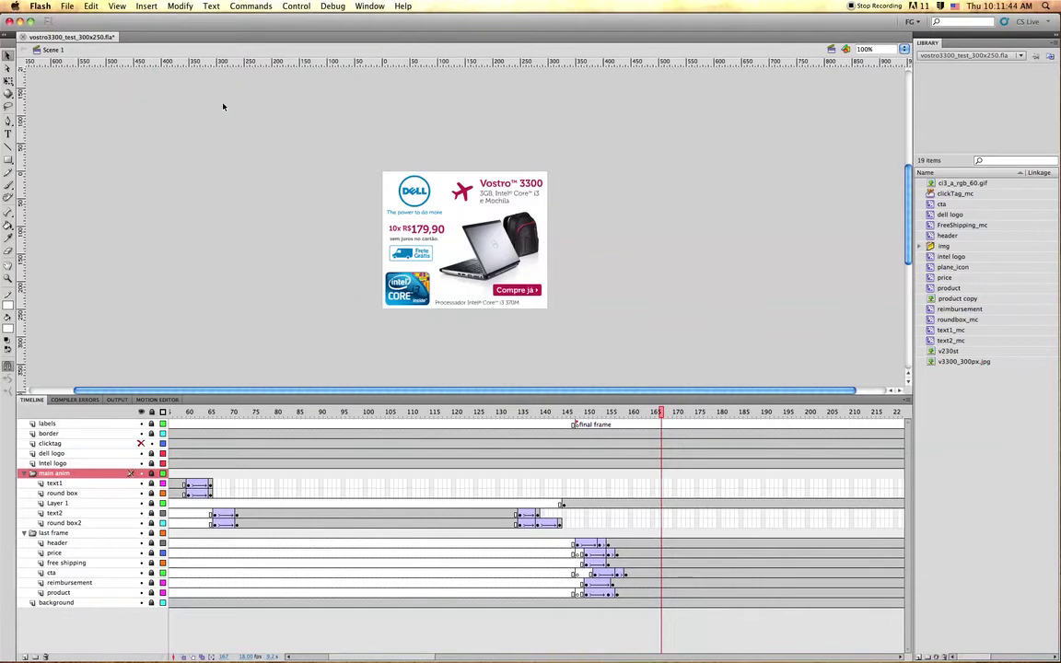
pyautogui.hotkey('shift', 'F12')
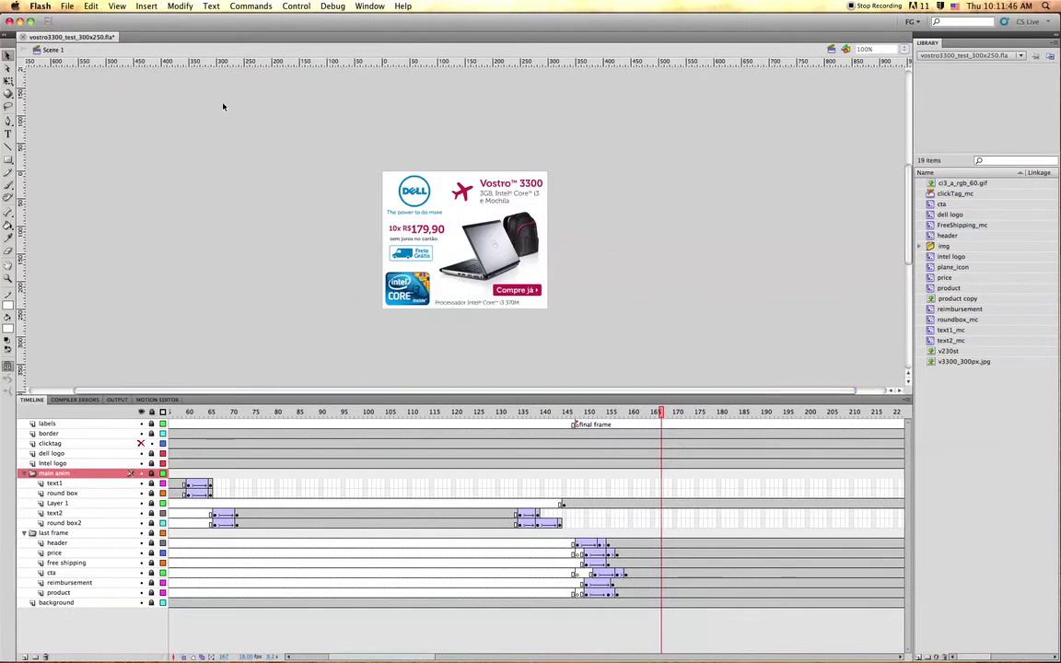
# - Inspect the published SWF in the Flash resize folder in Finder, return to Flash, and open and cancel Save As
pyautogui.press('super+Tab')
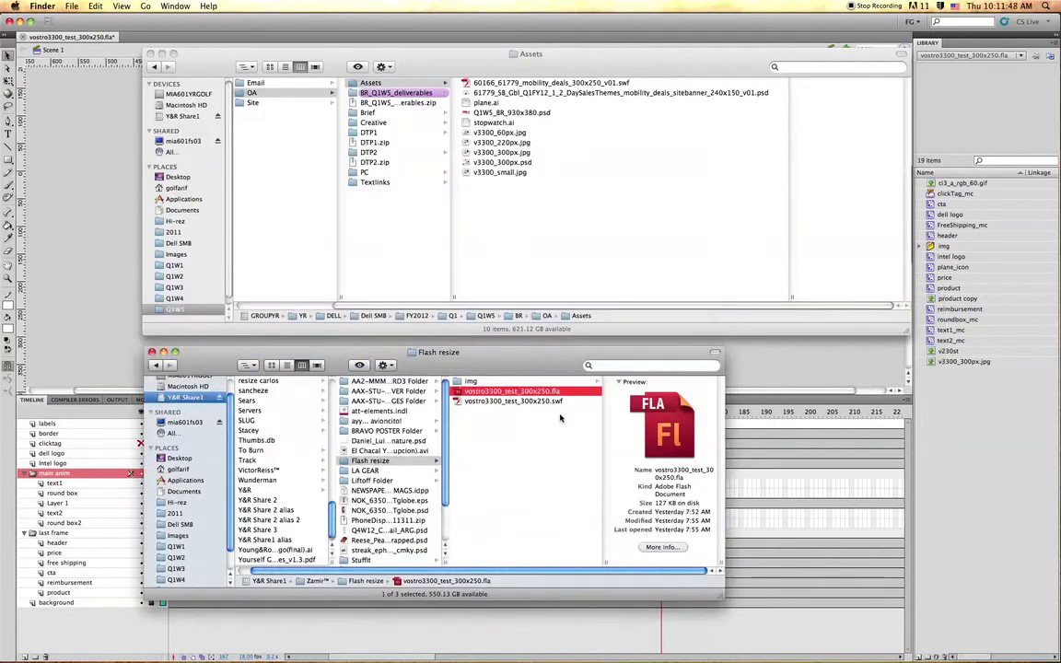
pyautogui.click(501, 420)
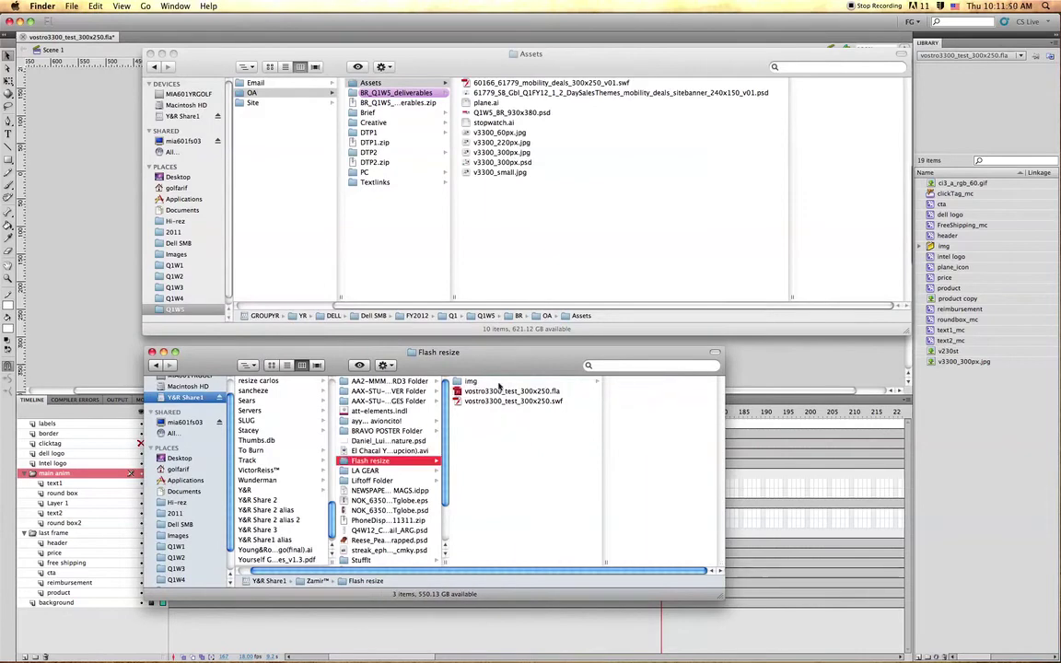
pyautogui.moveTo(500, 370); pyautogui.dragTo(500, 376)
pyautogui.click(487, 411)
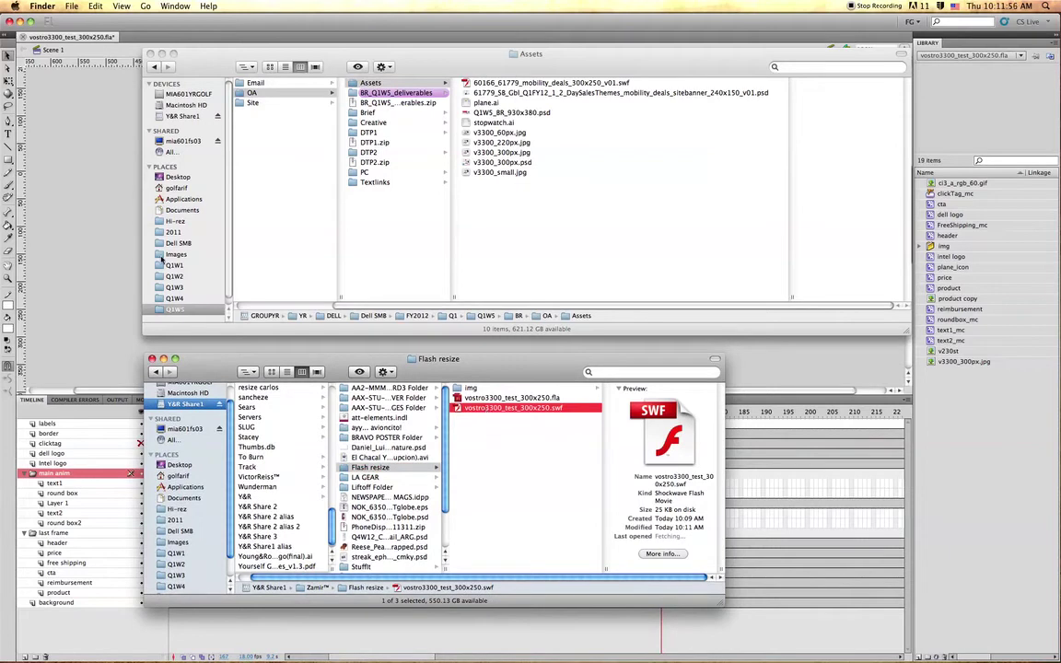
pyautogui.click(81, 210)
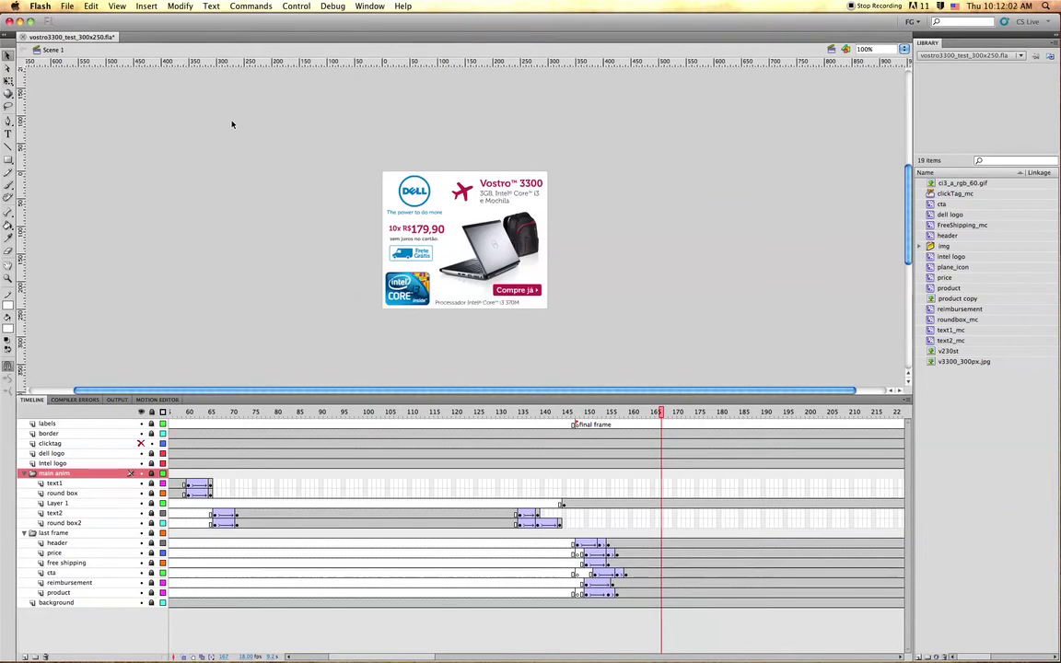
pyautogui.press('super+shift+s')
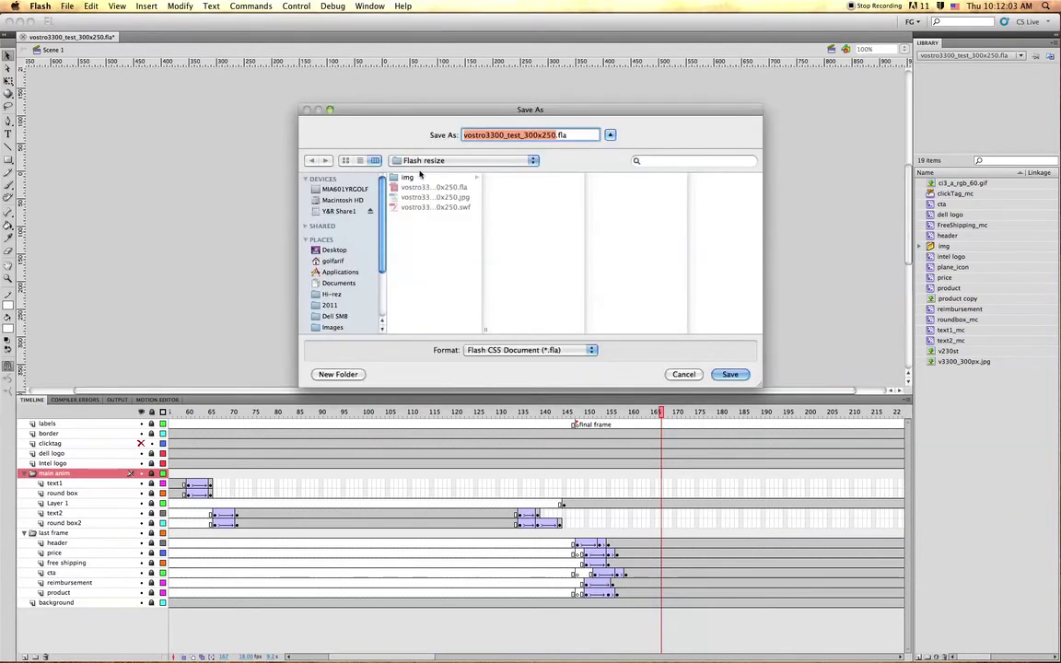
pyautogui.click(684, 373)
# - Switch to Finder and check the file information of the published vostro3300_test_300x250.jpg
pyautogui.press('super+Tab')
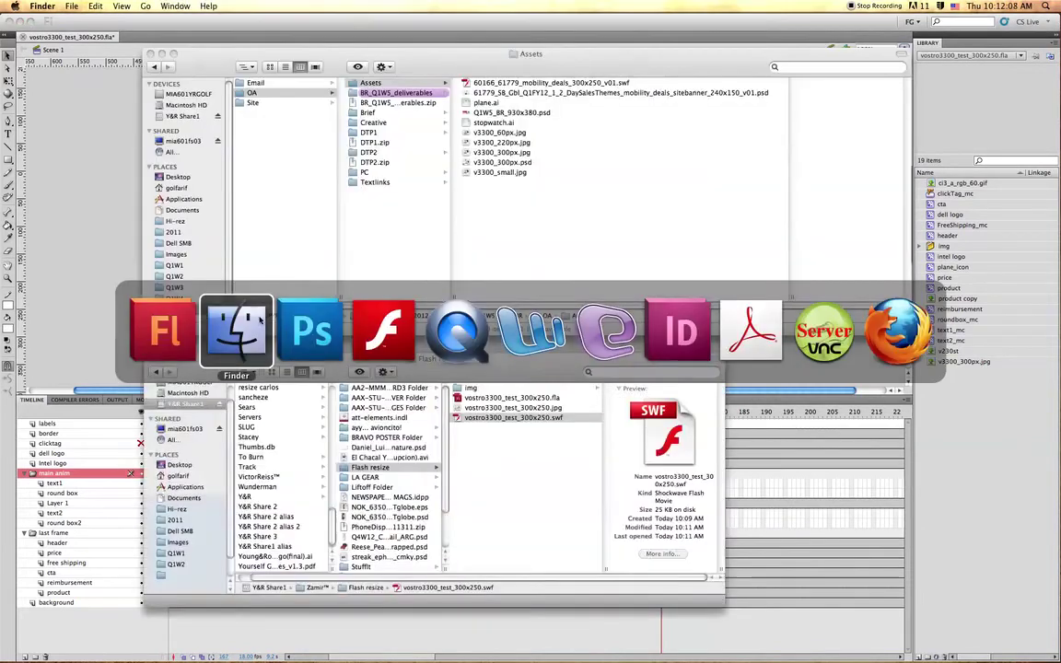
pyautogui.click(502, 409)
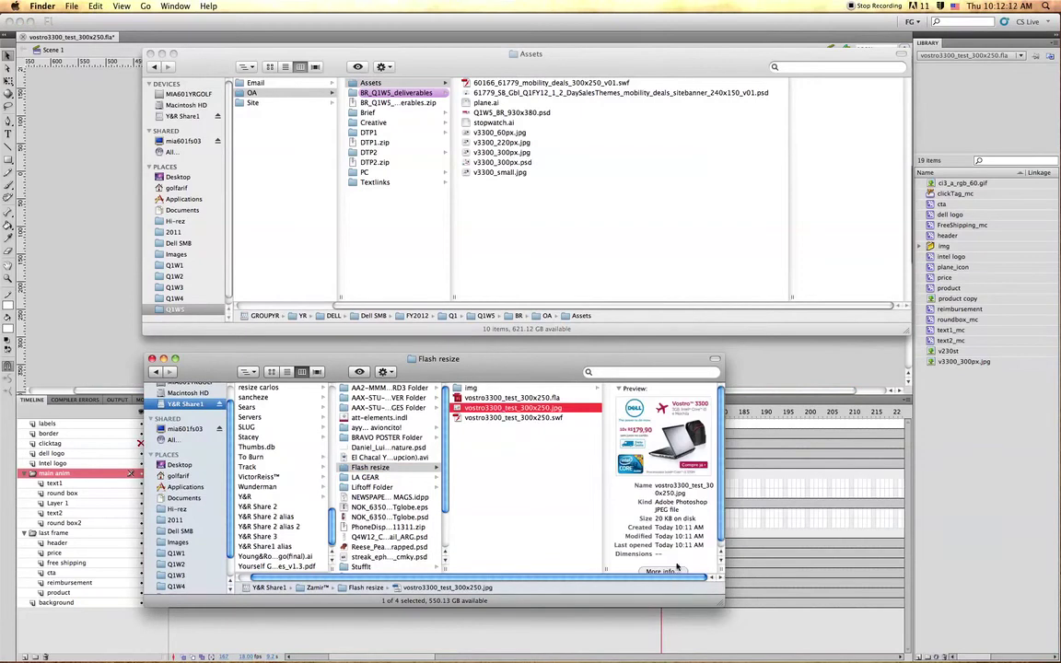
pyautogui.moveTo(725, 605); pyautogui.dragTo(779, 630)
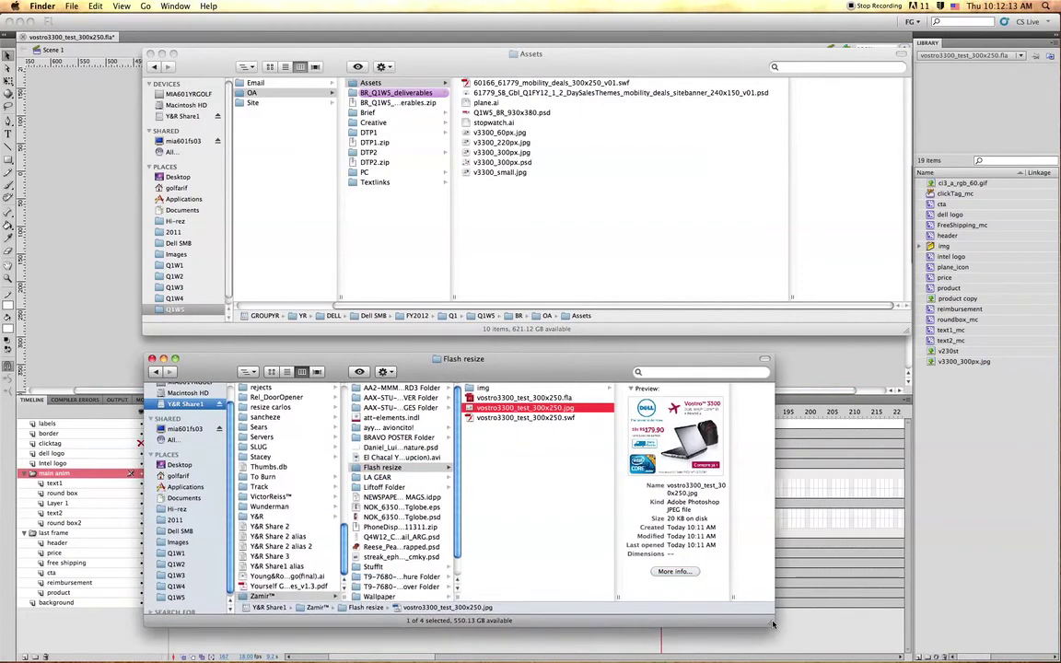
pyautogui.click(516, 461)
pyautogui.click(511, 408)
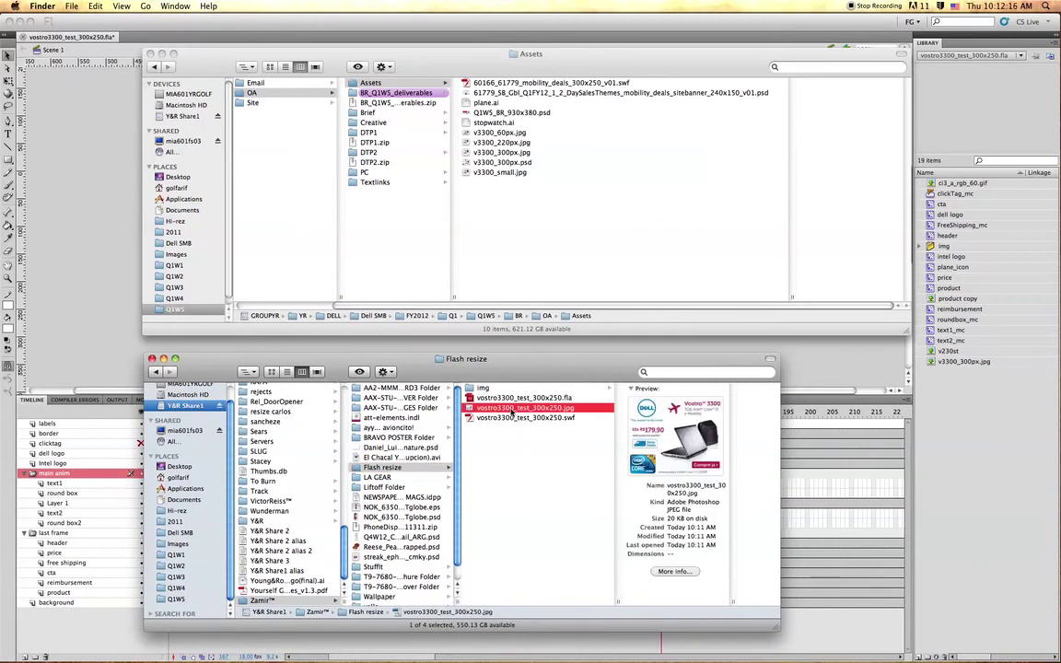
pyautogui.press('super+i')
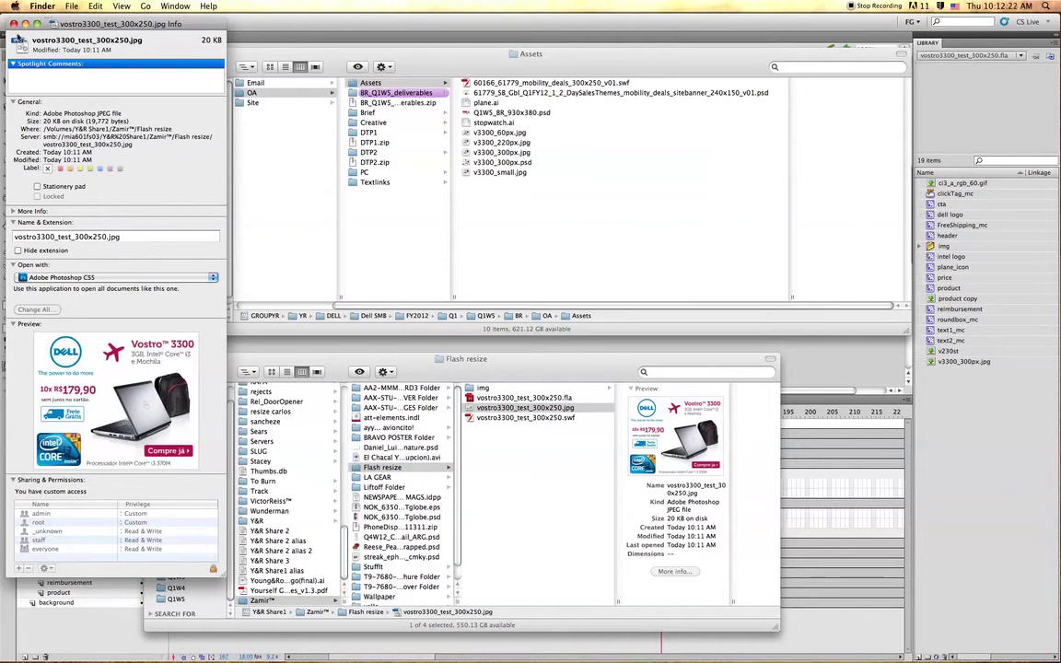
pyautogui.click(14, 24)
# - Preview vostro3300_test_300x250.jpg with Quick Look, close the preview, and switch back to Flash
pyautogui.click(495, 413)
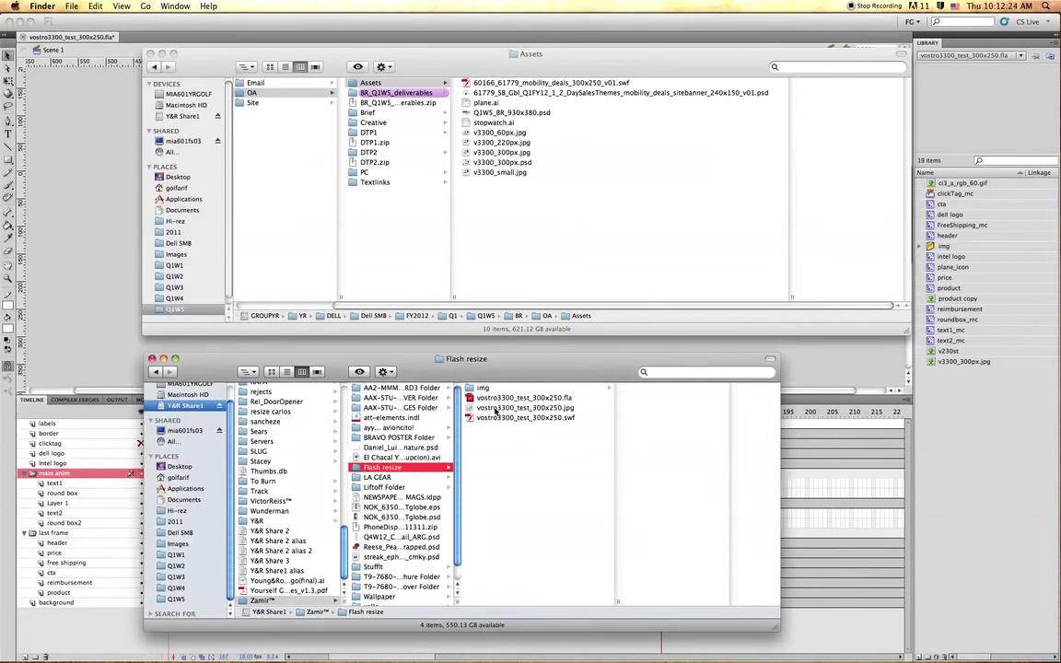
pyautogui.click(496, 410)
pyautogui.press('space')
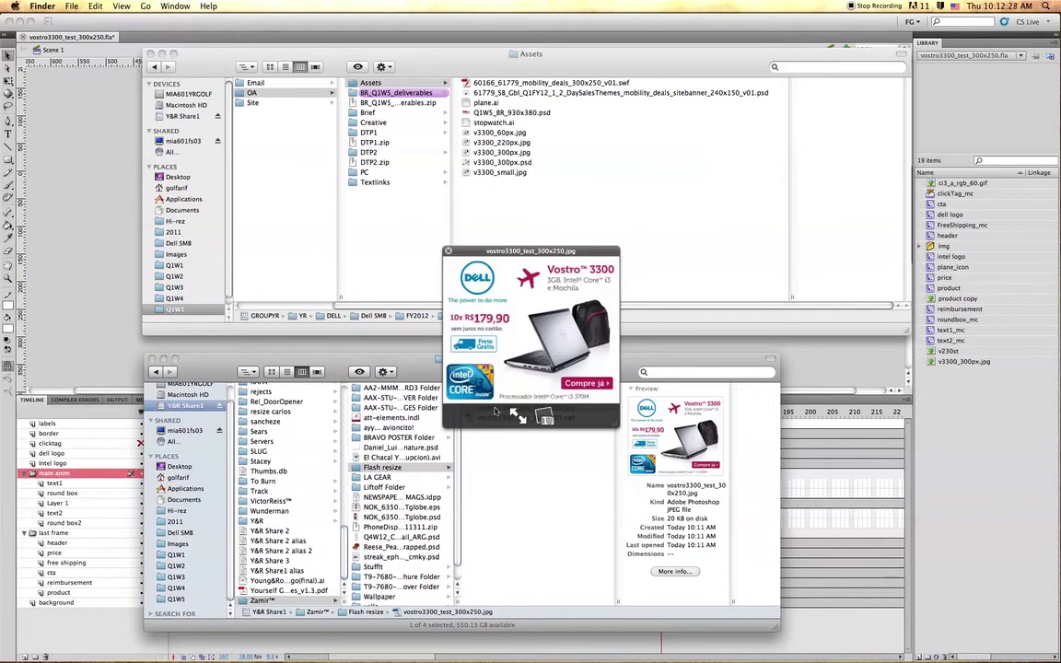
pyautogui.press('space')
pyautogui.press('space')
pyautogui.press('space')
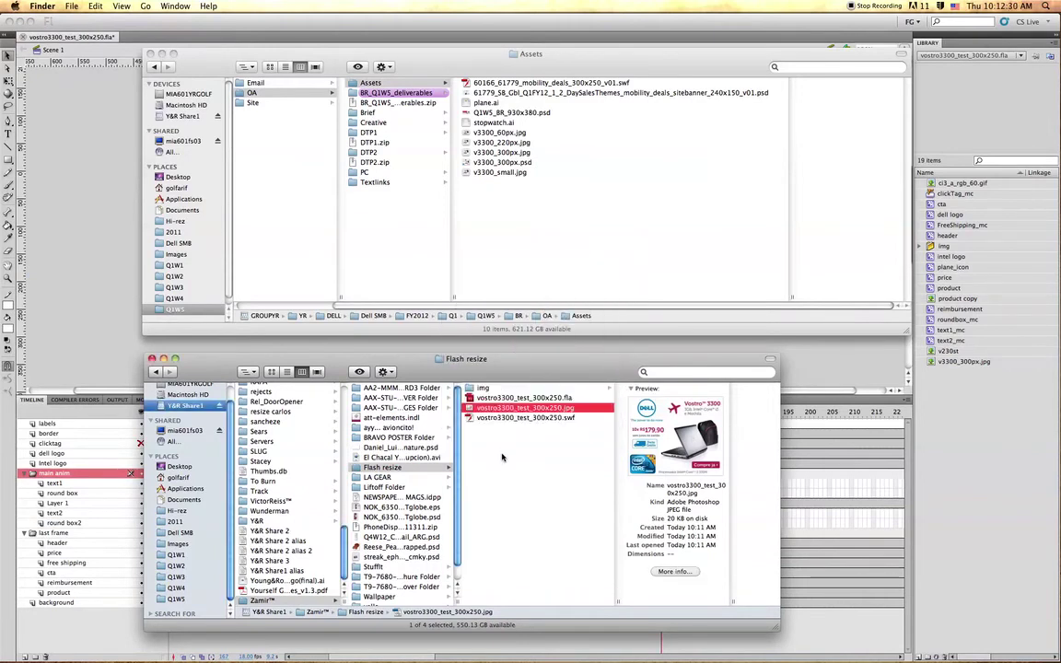
pyautogui.click(66, 214)
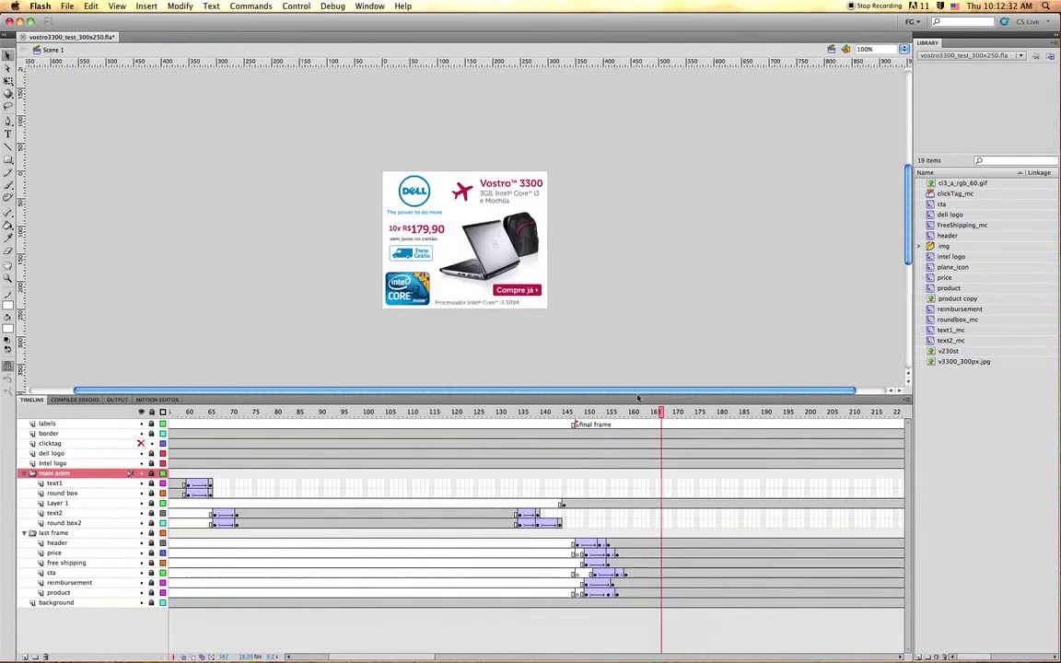
# - Scrub the playhead back and forth across the banner's final frame section, ending at frame 175
pyautogui.moveTo(644, 412); pyautogui.dragTo(668, 420)
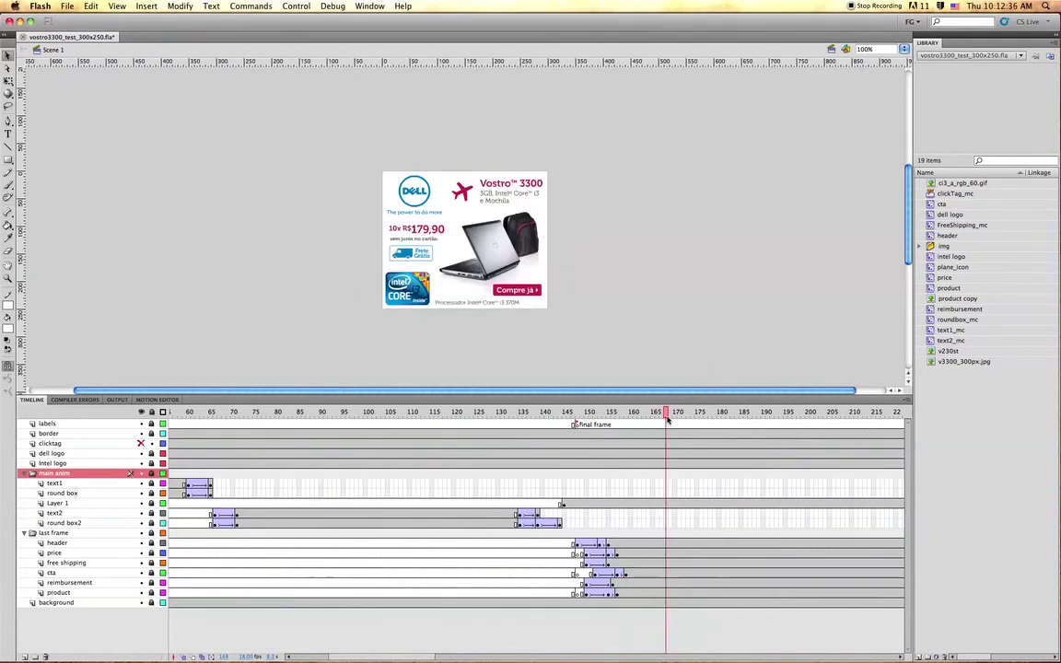
pyautogui.moveTo(659, 412); pyautogui.dragTo(696, 413)
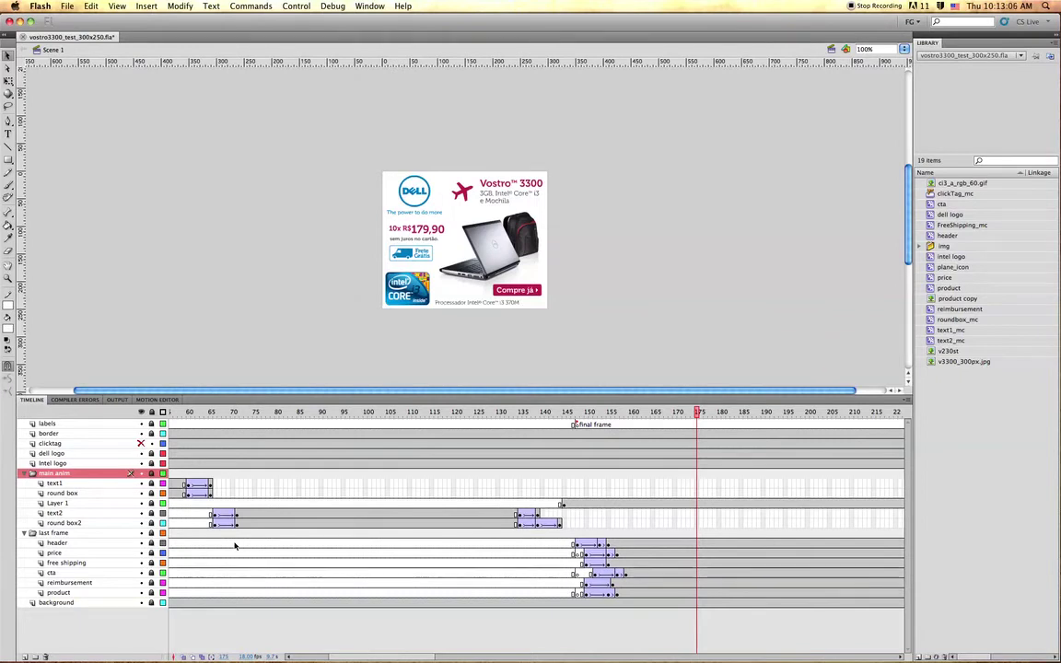
pyautogui.moveTo(644, 413); pyautogui.dragTo(699, 413)
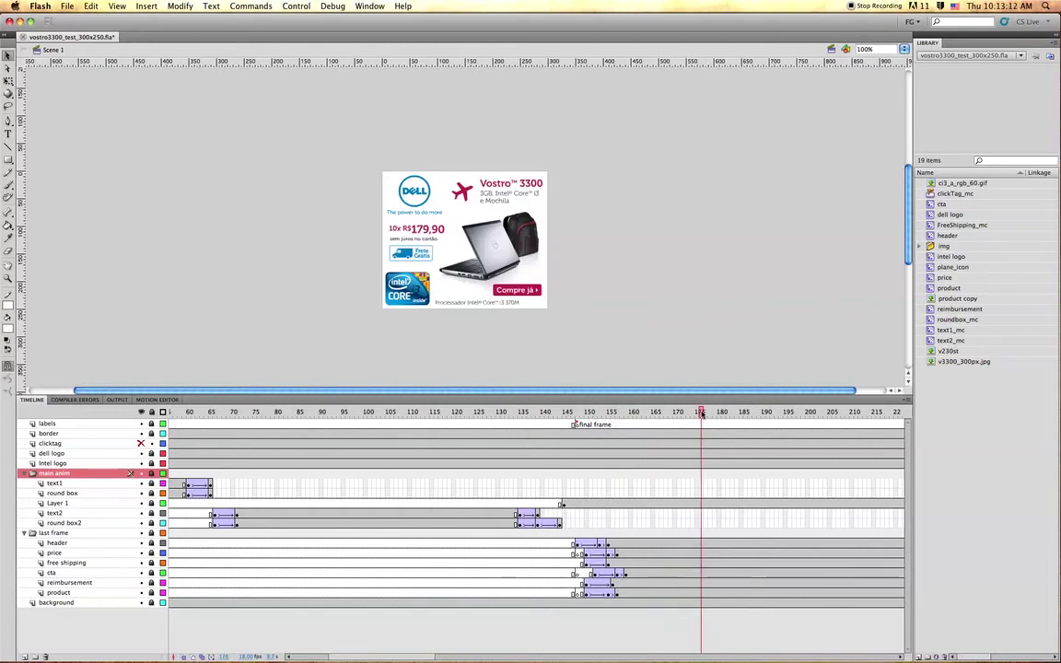
pyautogui.moveTo(688, 411); pyautogui.dragTo(410, 405)
pyautogui.moveTo(477, 385); pyautogui.dragTo(768, 408)
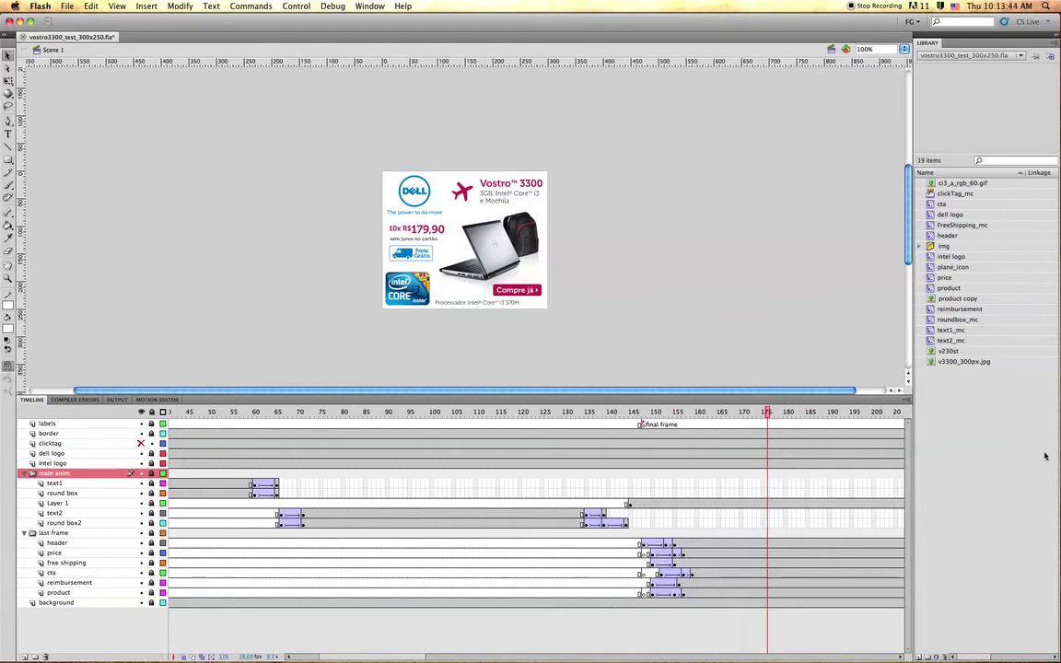
# - Return the playhead to frame 1 and save the document as vostro3300_test_300x600.fla in the Flash resize folder
pyautogui.hscroll(-5, 589, 451)
pyautogui.moveTo(347, 413); pyautogui.dragTo(167, 393)
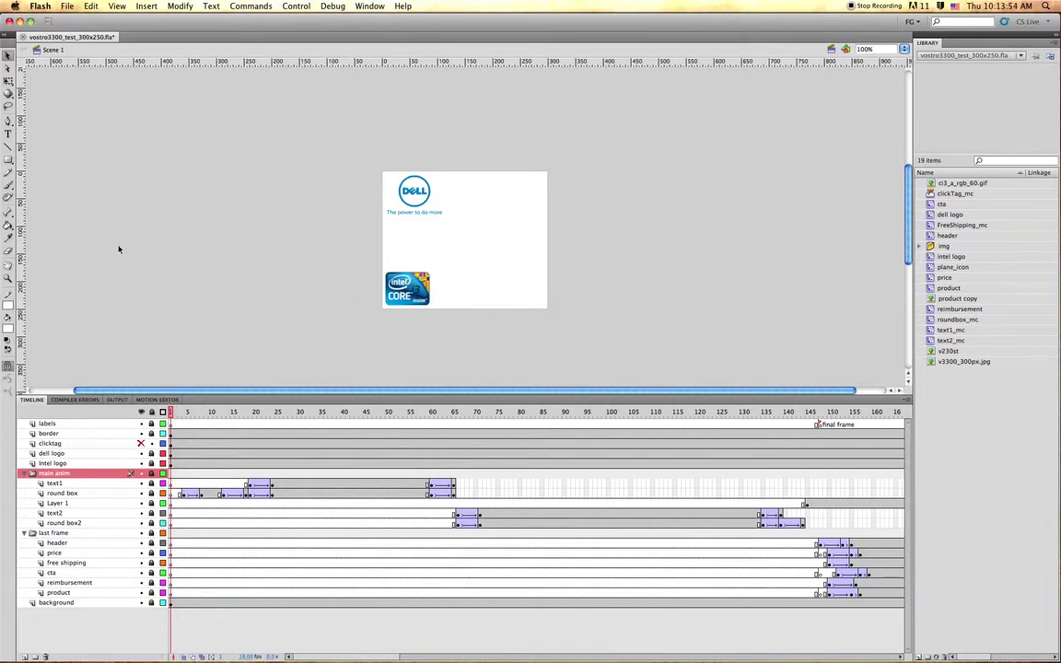
pyautogui.press('super+shift+s')
pyautogui.moveTo(524, 136); pyautogui.dragTo(556, 136)
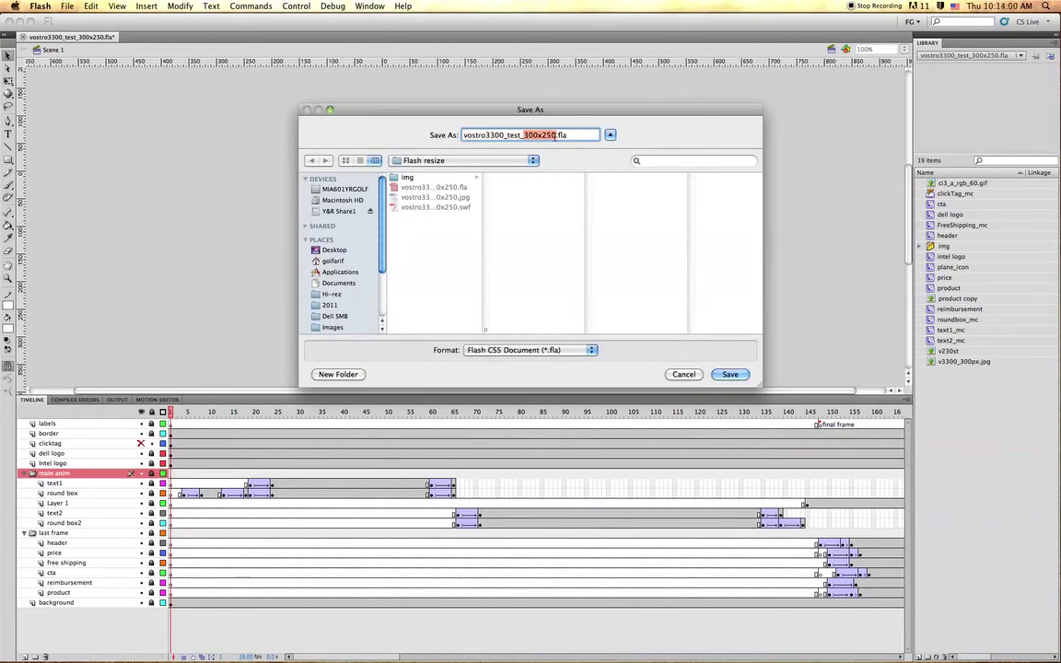
pyautogui.write('300x600')
pyautogui.press('Return')
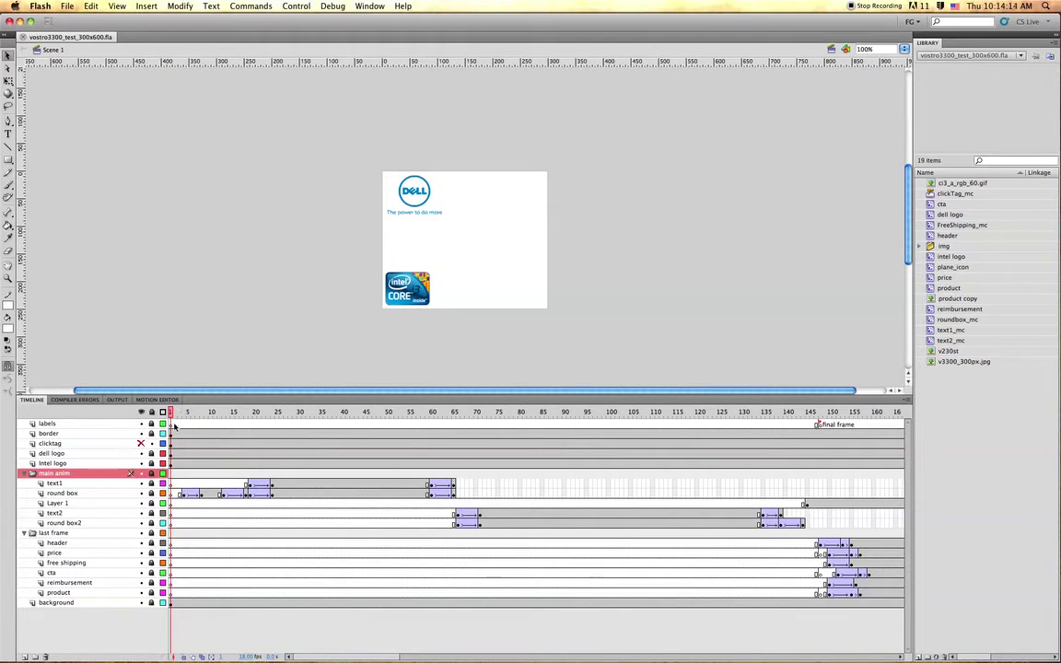
# - Scrub the playhead through the first text animation of the 300x600 document, ending at frame 20
pyautogui.moveTo(172, 415); pyautogui.dragTo(426, 419)
pyautogui.moveTo(531, 424); pyautogui.dragTo(256, 379)
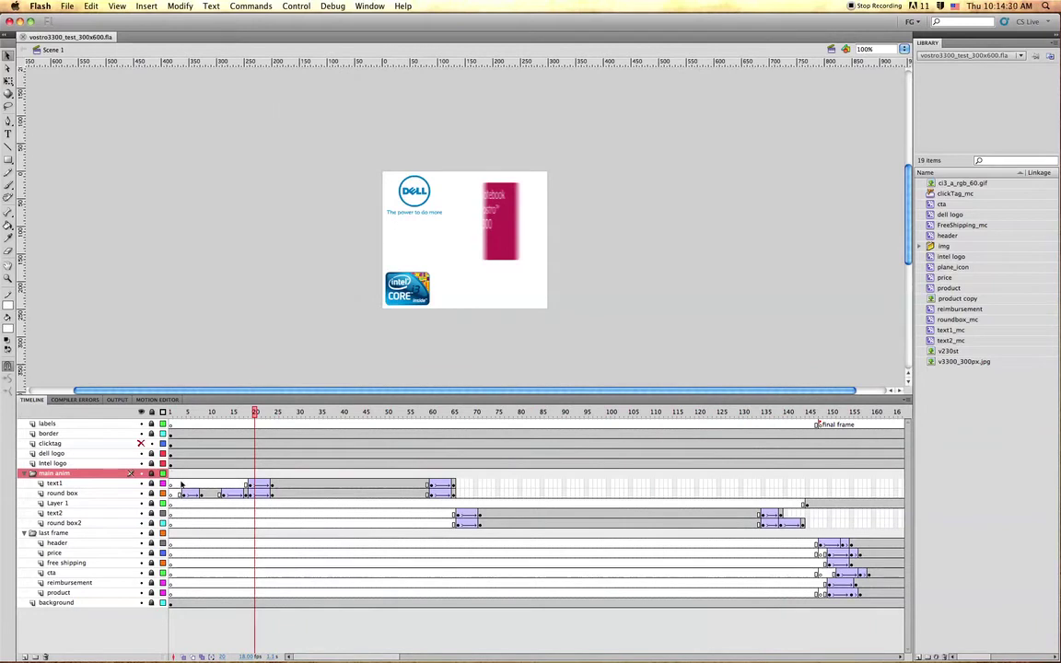
# - Scrub the playhead to frame 48 and set the document height to 600 px in the document settings
pyautogui.moveTo(164, 412); pyautogui.dragTo(373, 380)
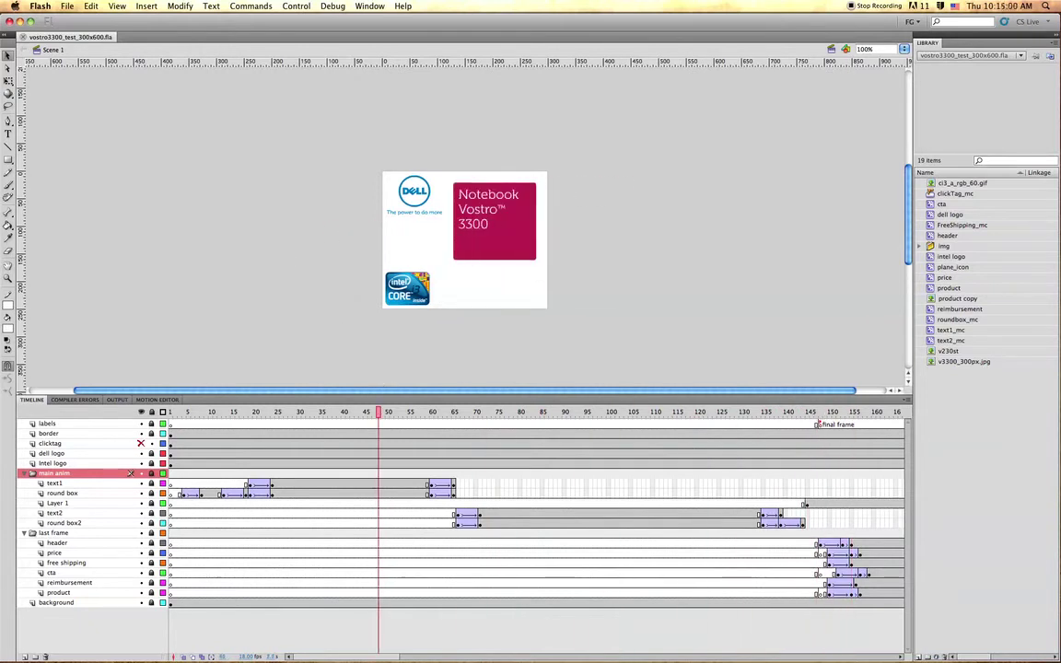
pyautogui.press('super+j')
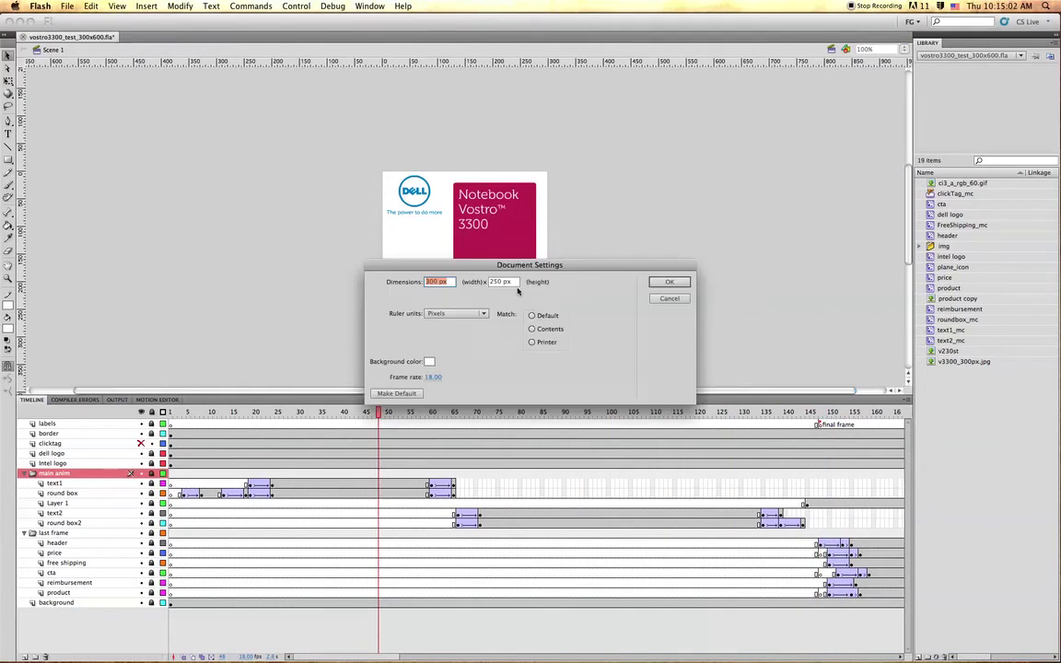
pyautogui.press('Tab')
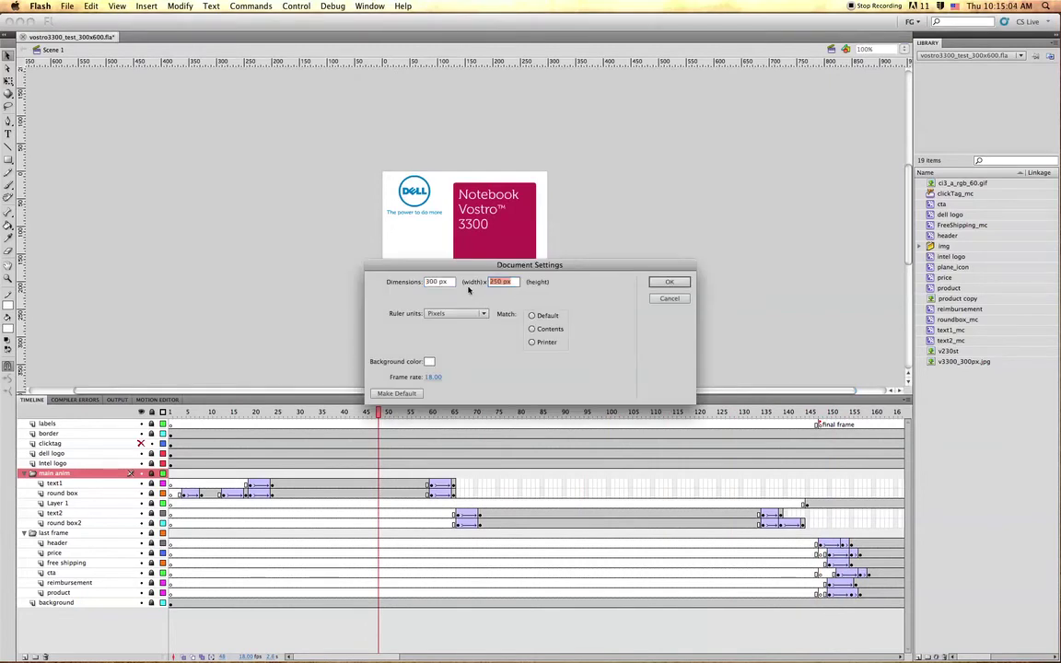
pyautogui.write('600')
pyautogui.press('Return')
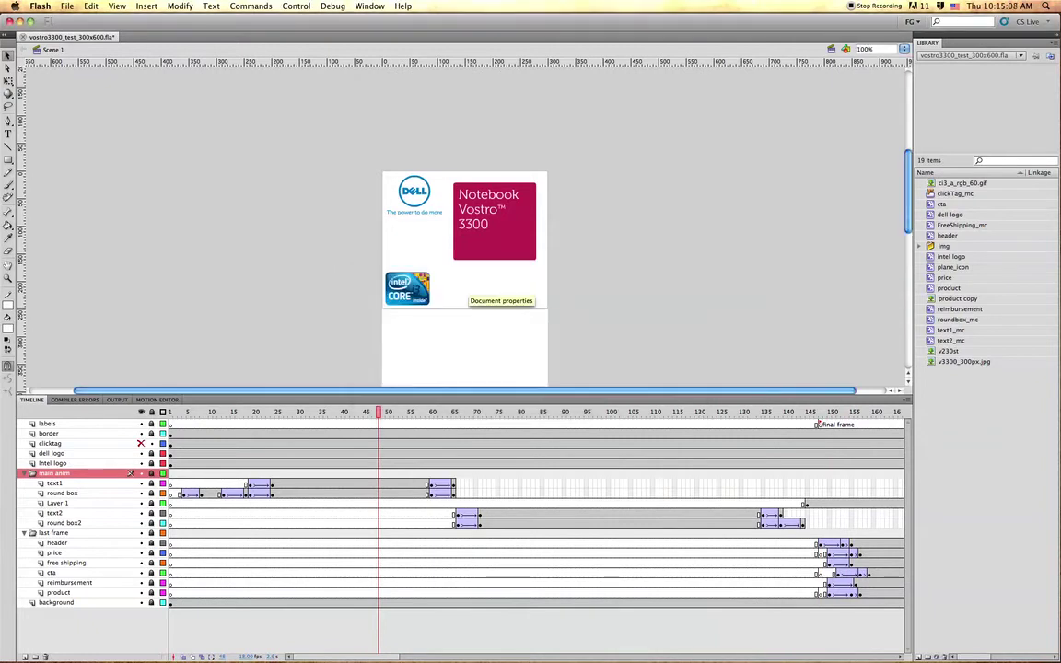
# - Enlarge the stage area above the timeline and bring the full 300x600 banner into view
pyautogui.scroll(-3, 664, 224)
pyautogui.scroll(-2, 664, 224)
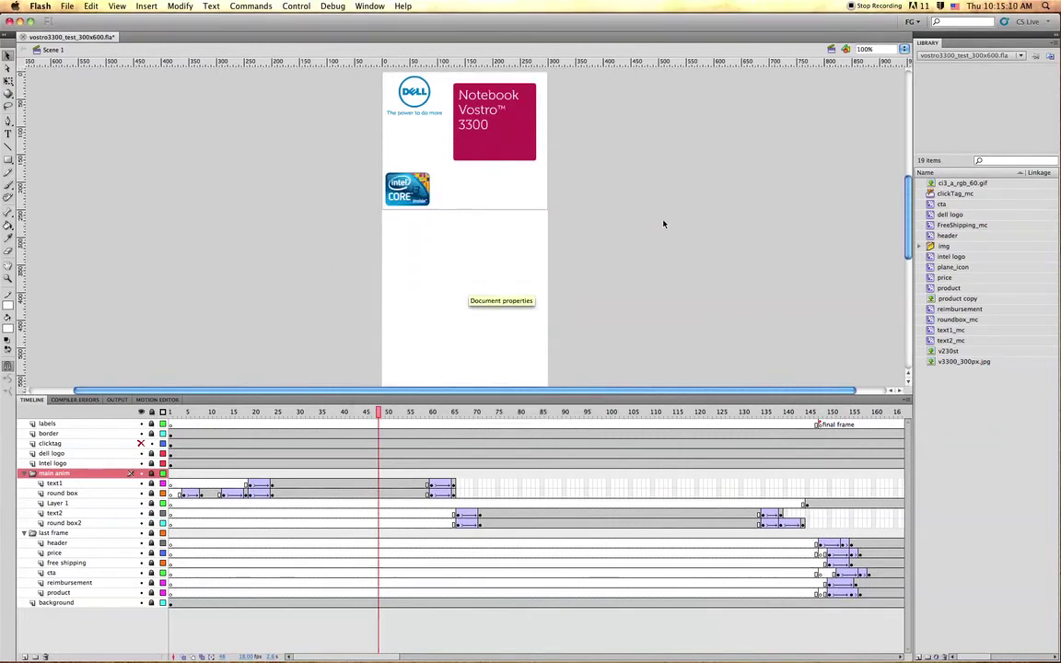
pyautogui.moveTo(493, 395); pyautogui.dragTo(488, 428)
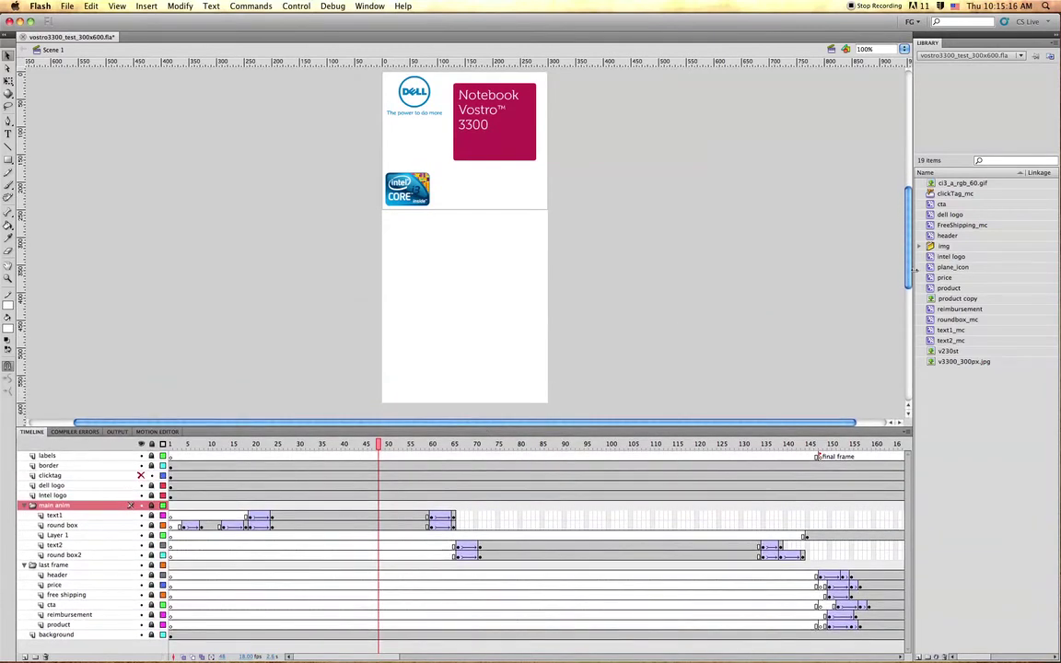
pyautogui.scroll(-1, 906, 261)
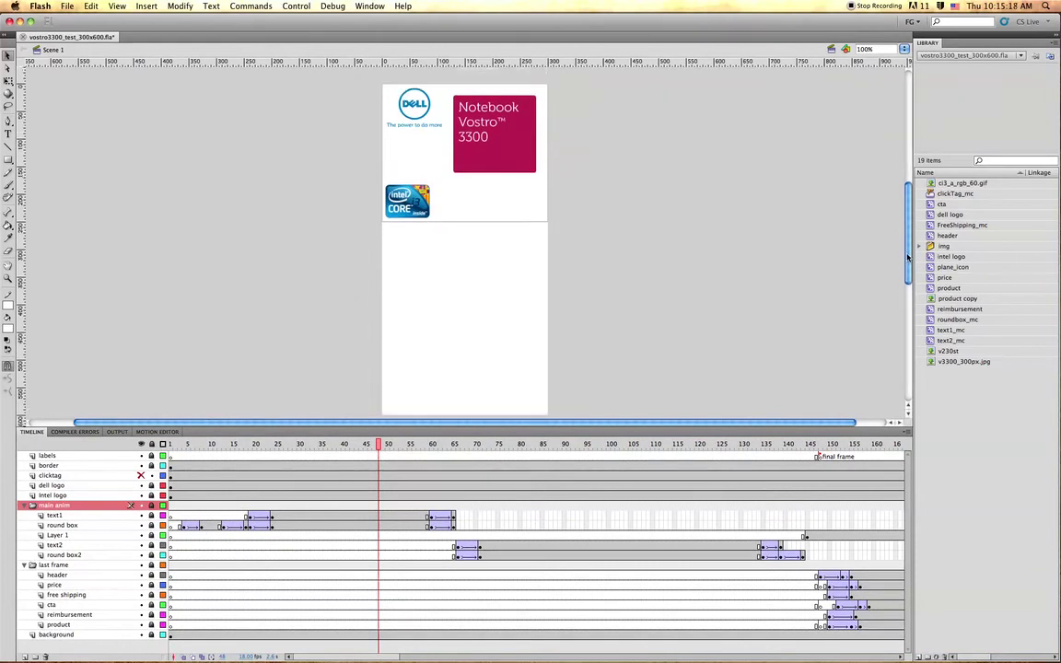
pyautogui.hscroll(-2, 703, 273)
pyautogui.scroll(2, 702, 273)
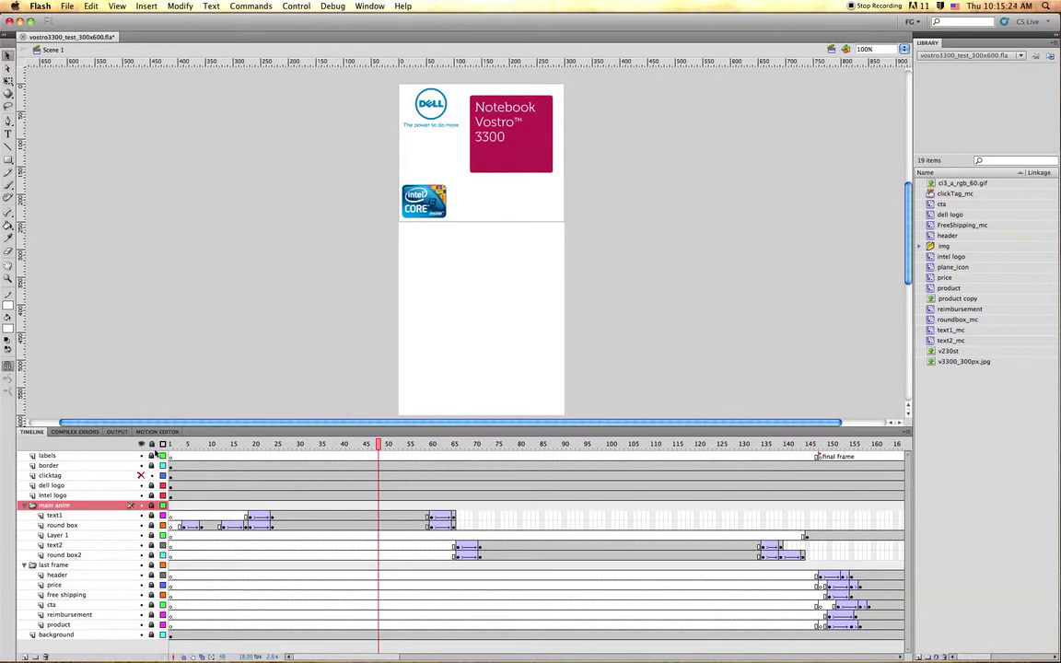
# - Show the hidden clicktag layer, select its click area on the stage, and lock the layer
pyautogui.click(141, 475)
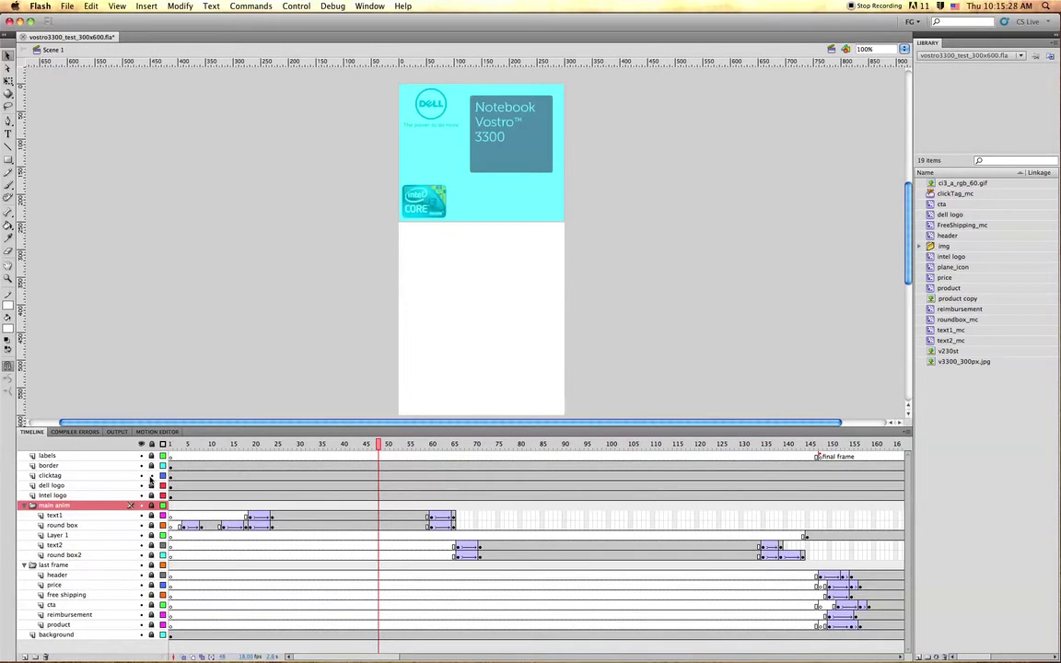
pyautogui.click(50, 475)
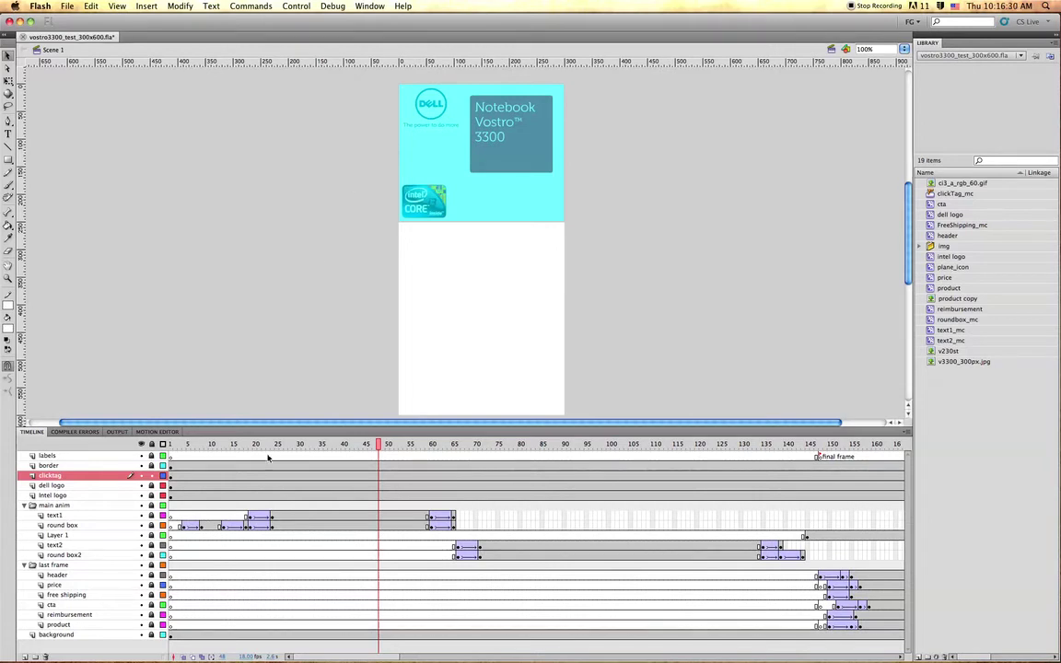
pyautogui.click(428, 152)
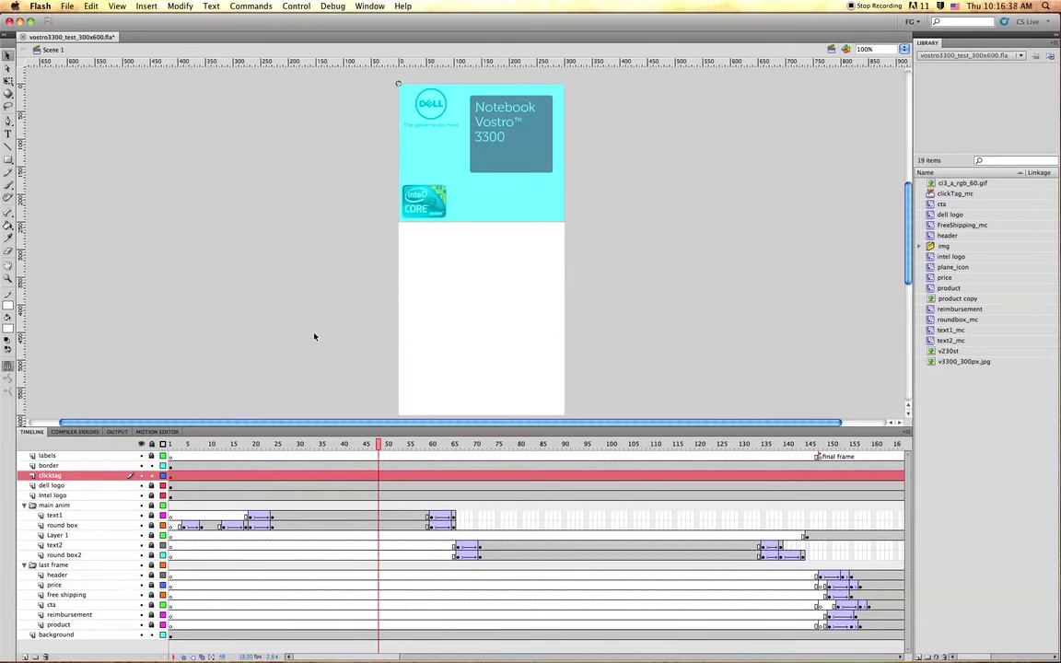
pyautogui.click(152, 475)
# - Unlock and select the border outline and the click area one at a time to inspect them, locking each layer again
pyautogui.click(151, 466)
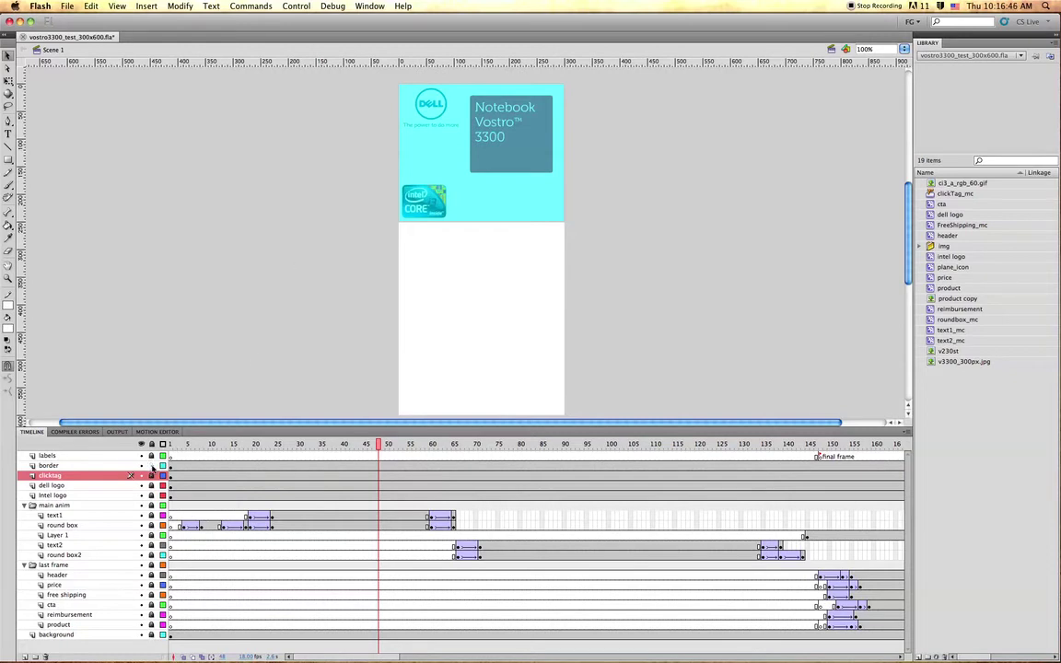
pyautogui.moveTo(336, 69); pyautogui.dragTo(555, 213)
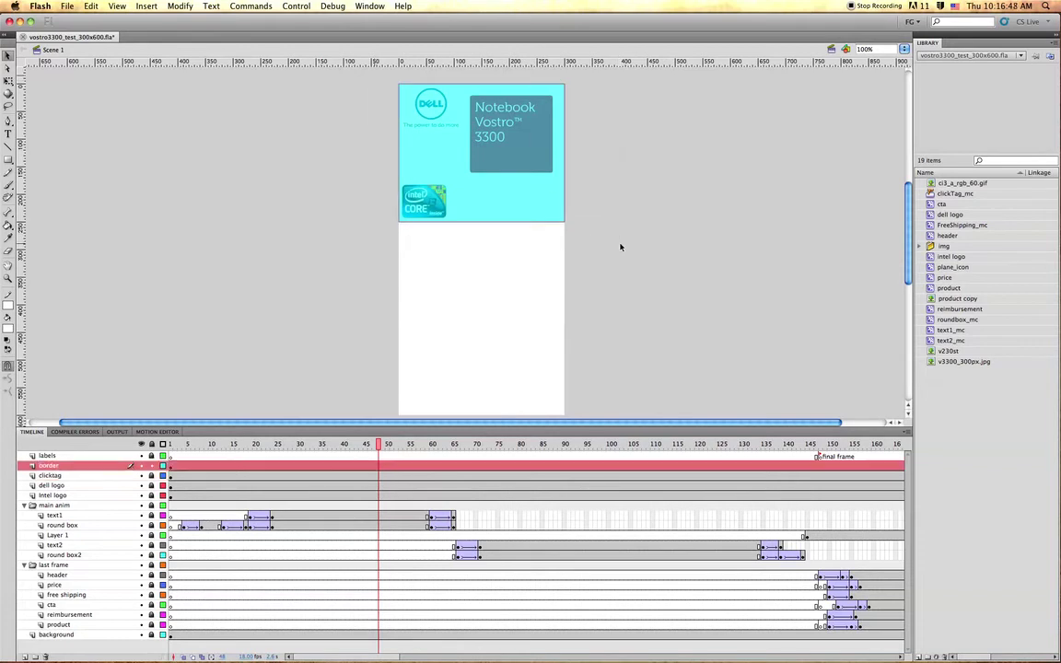
pyautogui.click(151, 475)
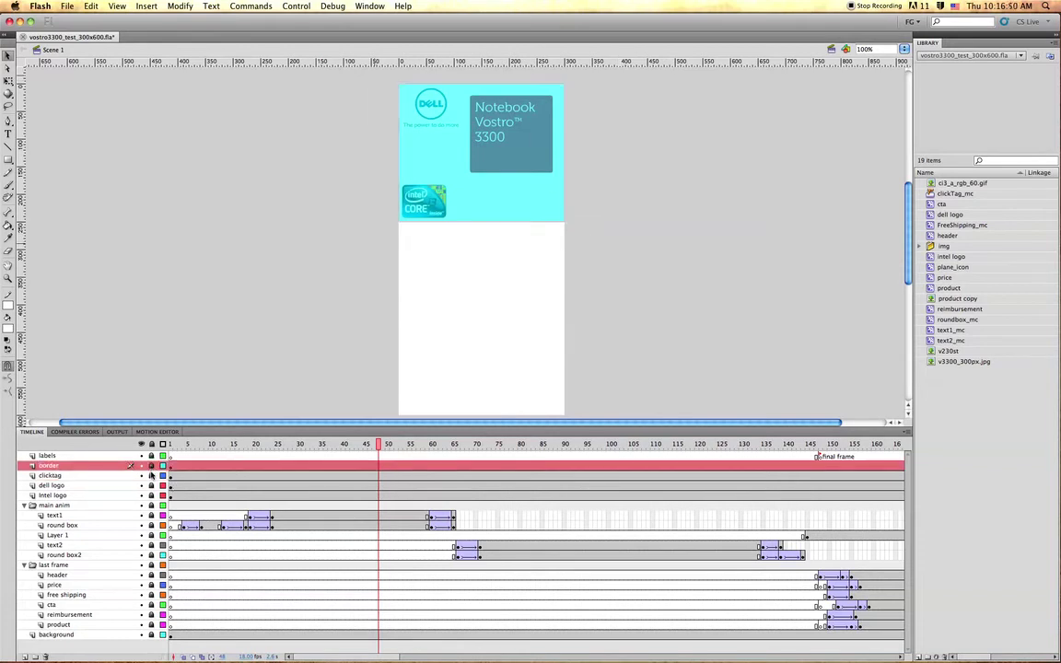
pyautogui.click(445, 161)
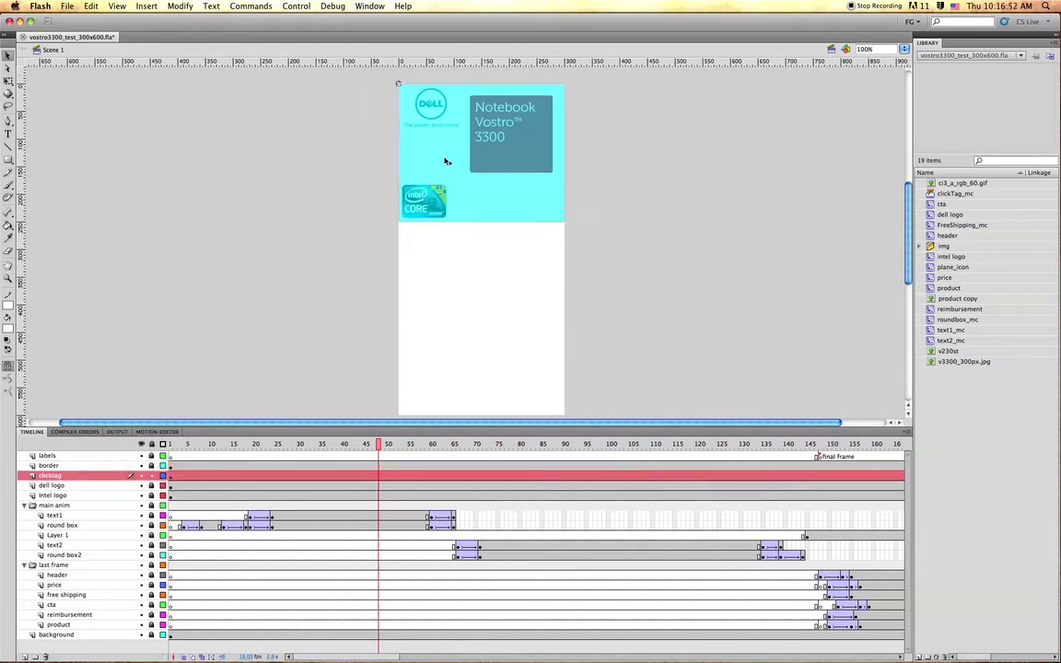
pyautogui.click(151, 475)
# - Move the background rectangle off the stage and undo the move
pyautogui.moveTo(377, 82); pyautogui.dragTo(623, 249)
pyautogui.moveTo(488, 204); pyautogui.dragTo(275, 306)
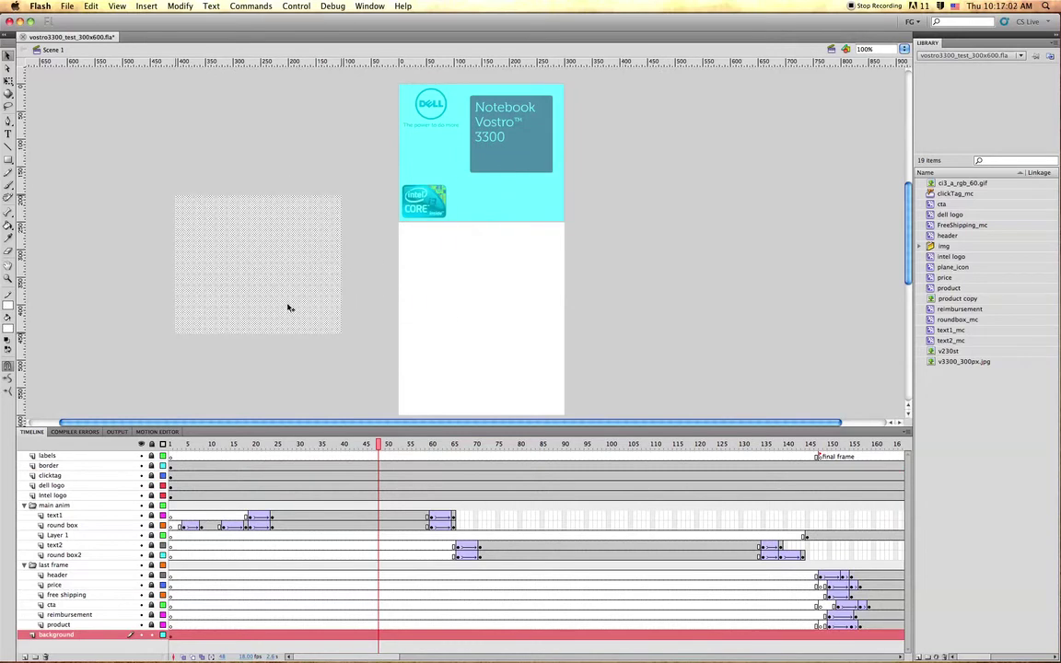
pyautogui.press('Delete')
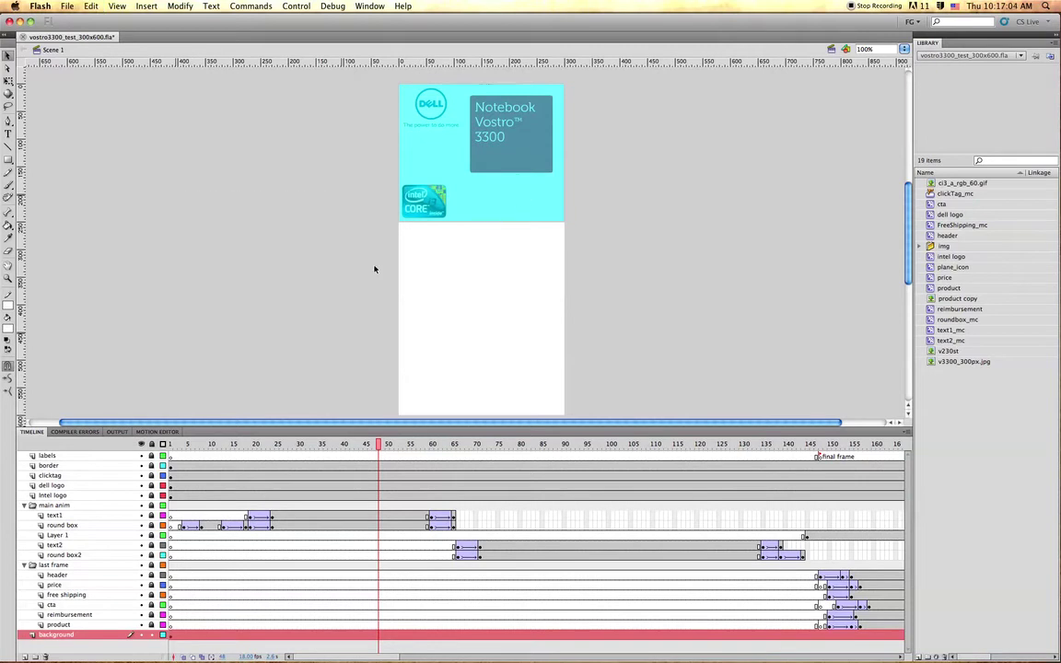
# - Unlock the border, clicktag and background layers and stretch their shapes together to the full 600 px stage height
pyautogui.click(152, 467)
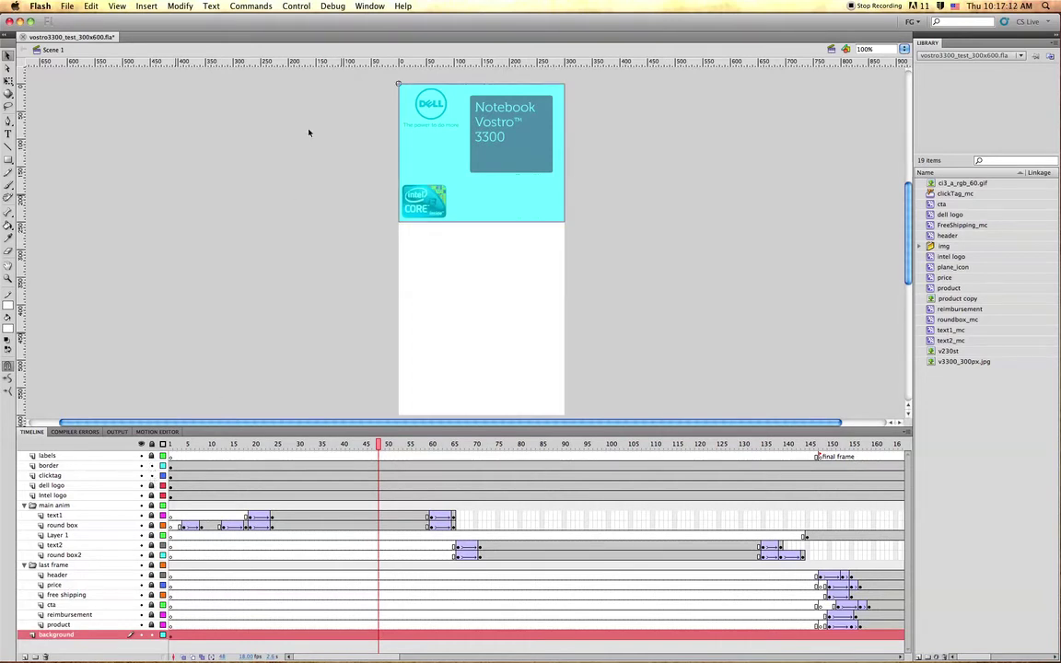
pyautogui.moveTo(328, 62); pyautogui.dragTo(597, 245)
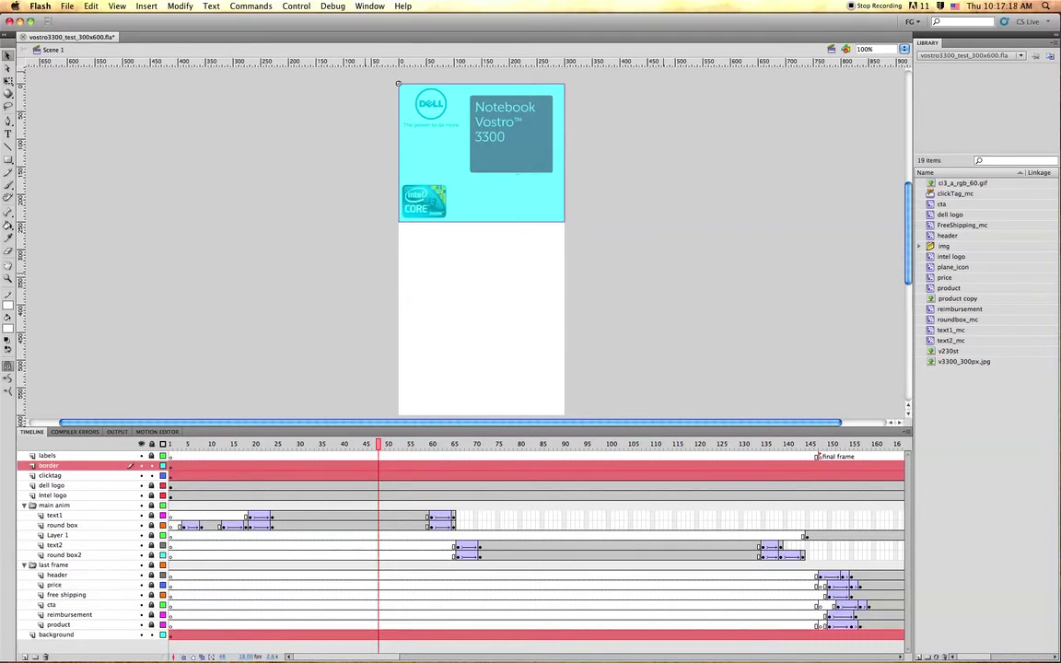
pyautogui.click(56, 635)
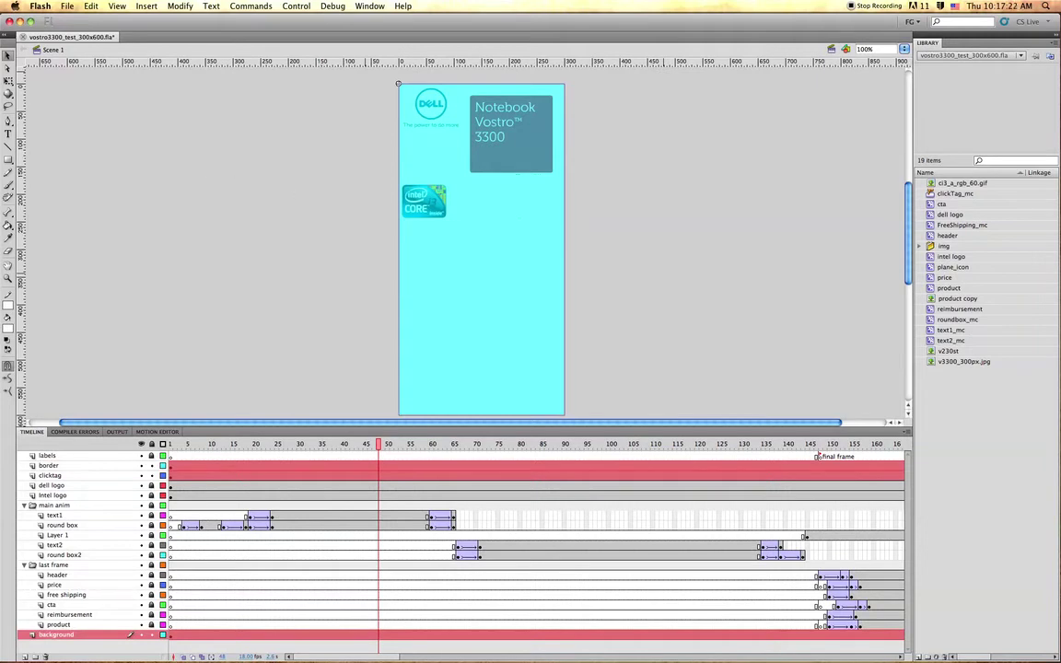
pyautogui.click(286, 191)
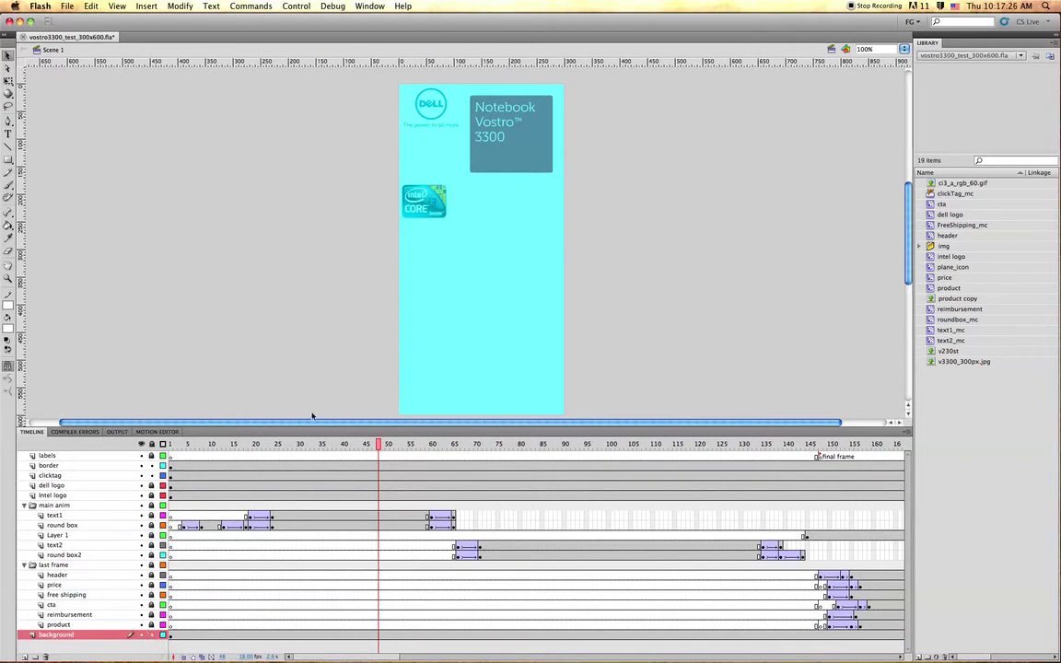
# - Select the resized click area on the stage to inspect it, and clear the selection
pyautogui.click(425, 269)
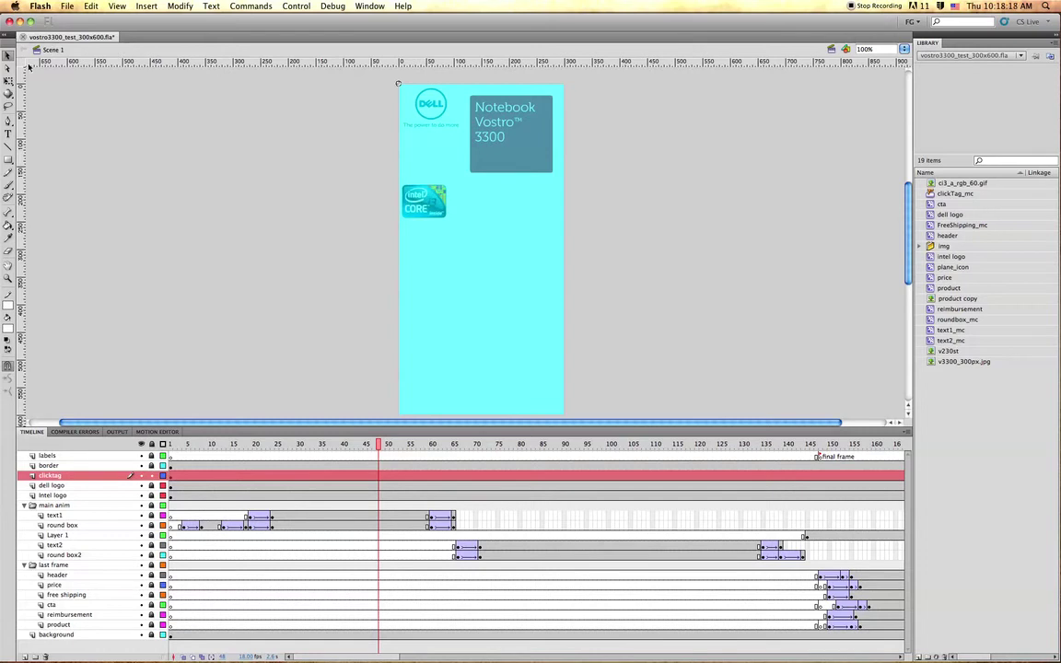
pyautogui.click(485, 245)
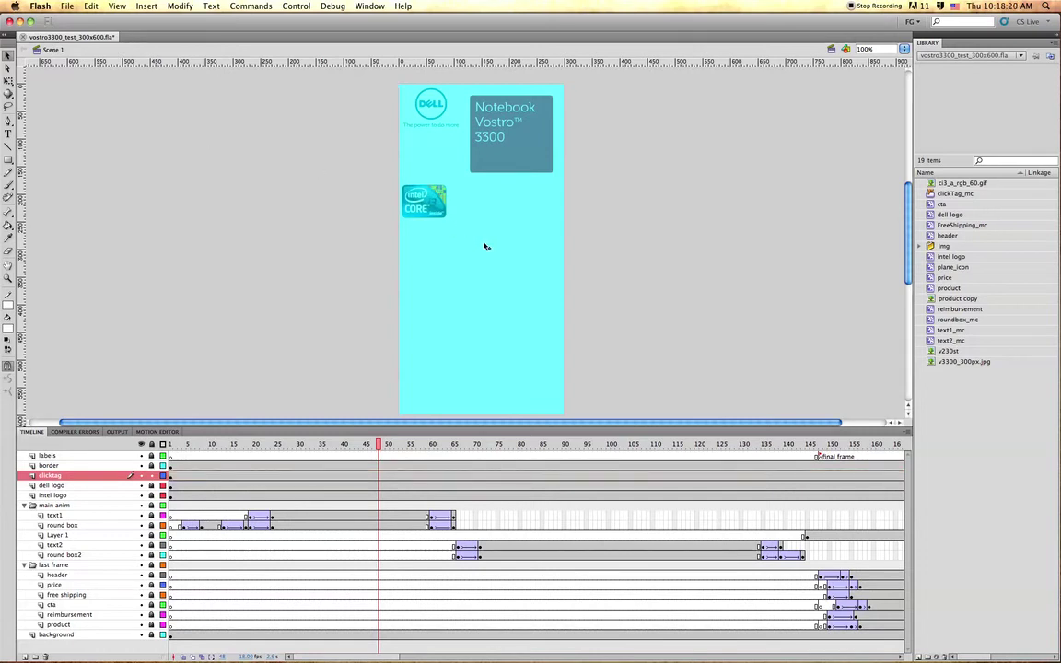
pyautogui.click(485, 246)
pyautogui.click(301, 221)
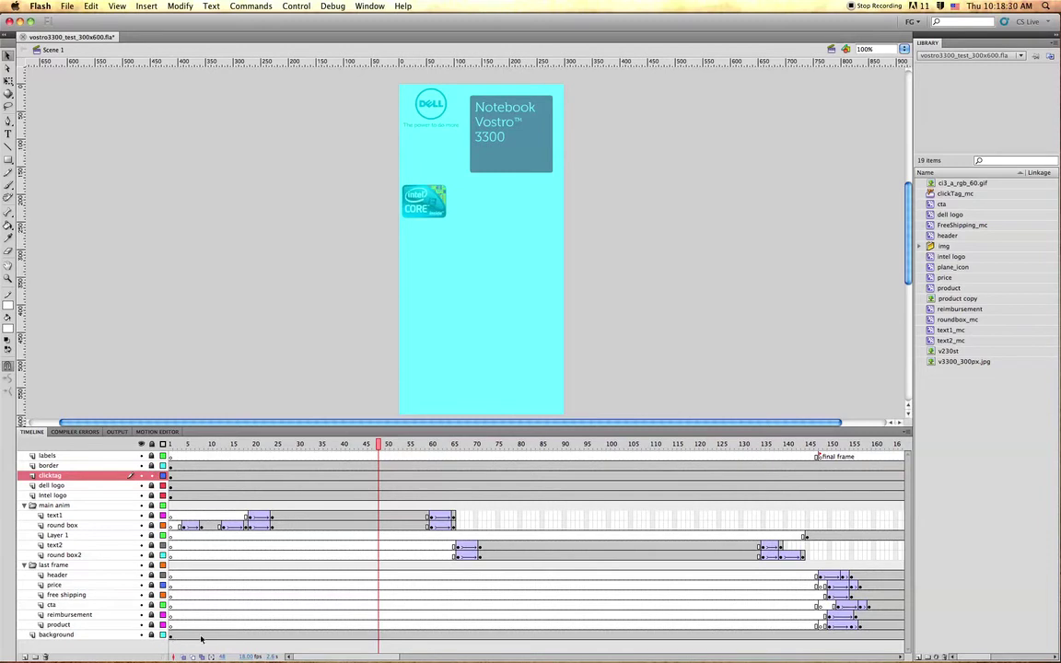
# - Scrub the playhead through the text animations under the click area and return it to frame 1
pyautogui.click(249, 444)
pyautogui.moveTo(250, 444); pyautogui.dragTo(181, 444)
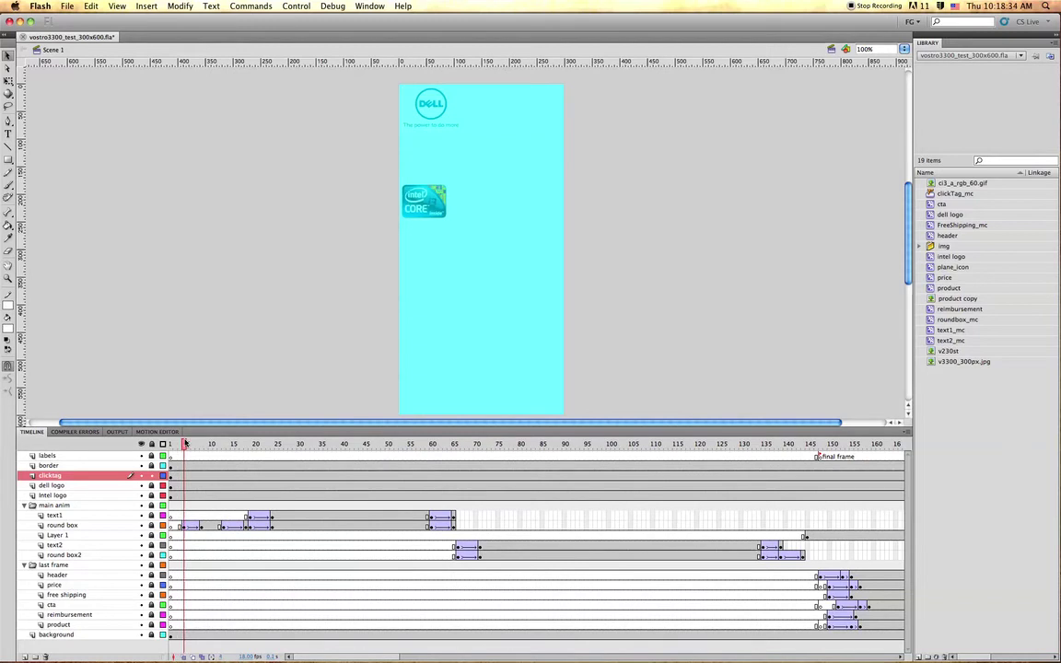
pyautogui.moveTo(183, 444); pyautogui.dragTo(578, 462)
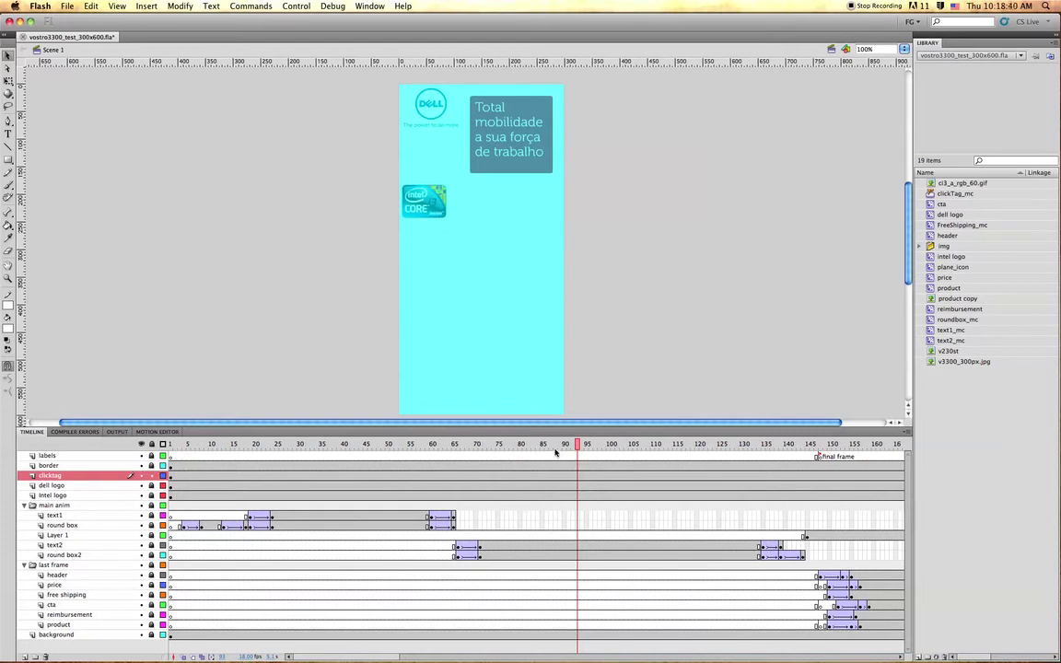
pyautogui.moveTo(577, 451); pyautogui.dragTo(211, 419)
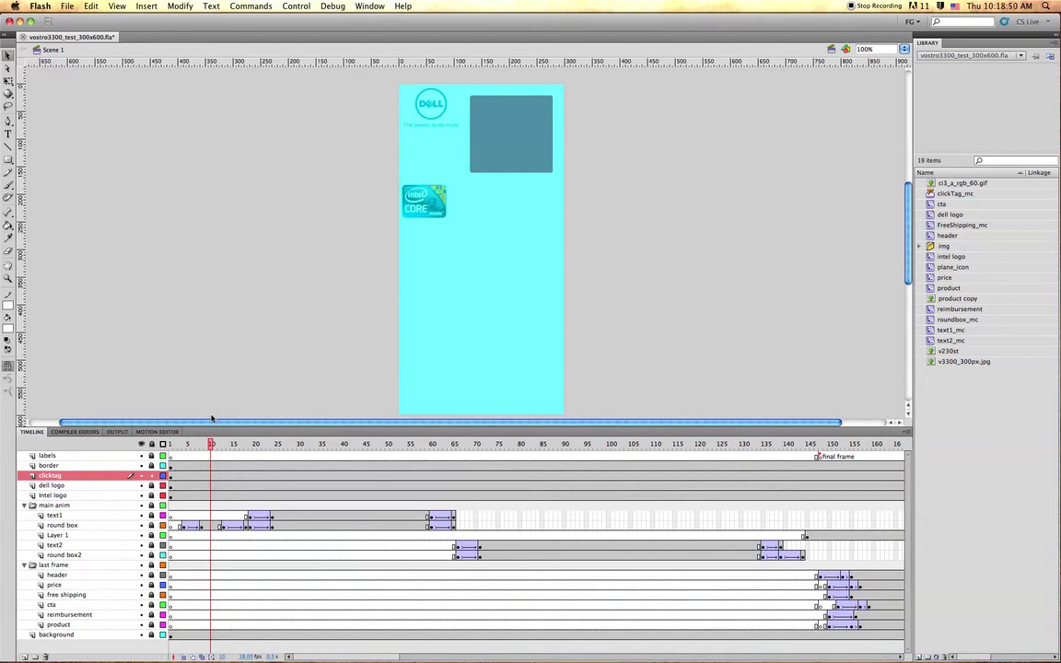
pyautogui.moveTo(196, 450); pyautogui.dragTo(170, 446)
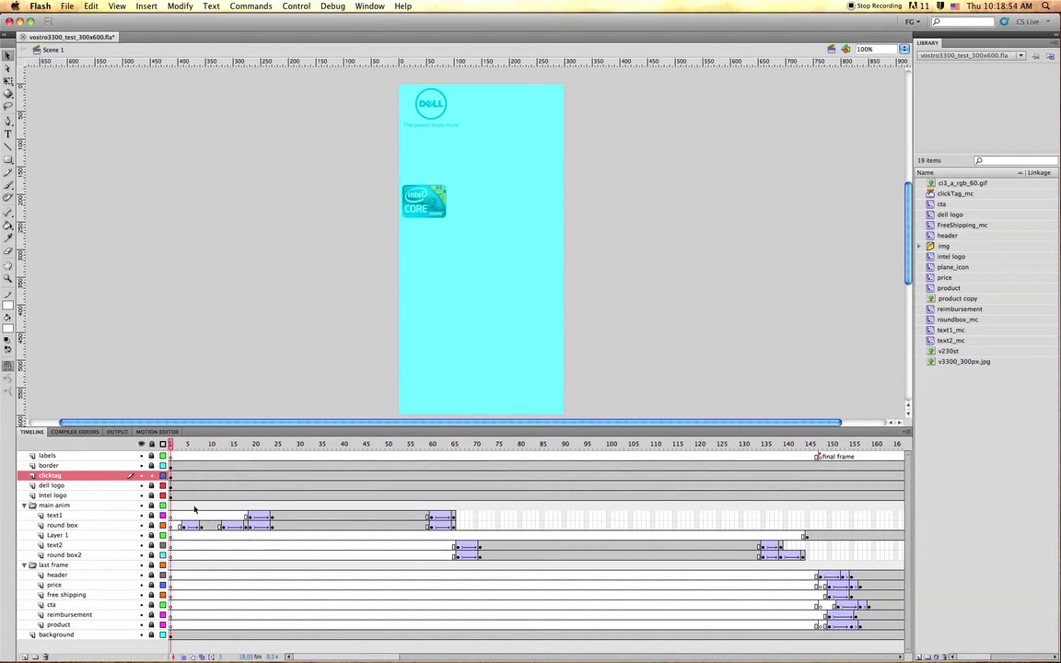
# - Toggle the clicktag layer's lock, leaving it unlocked, and hide the layer
pyautogui.click(151, 475)
pyautogui.click(152, 475)
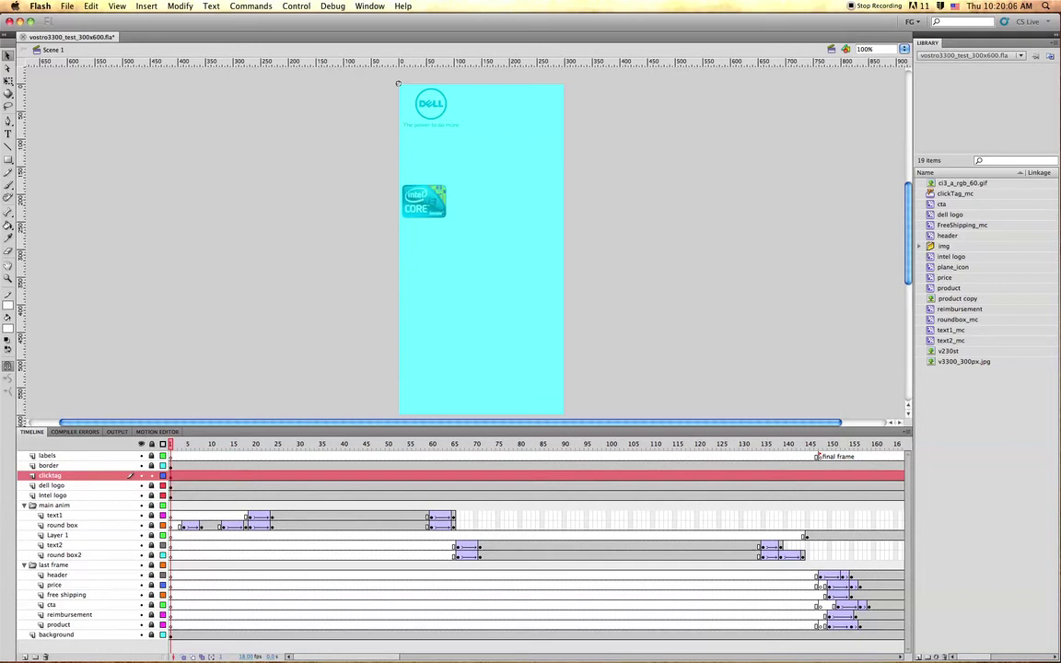
pyautogui.click(141, 476)
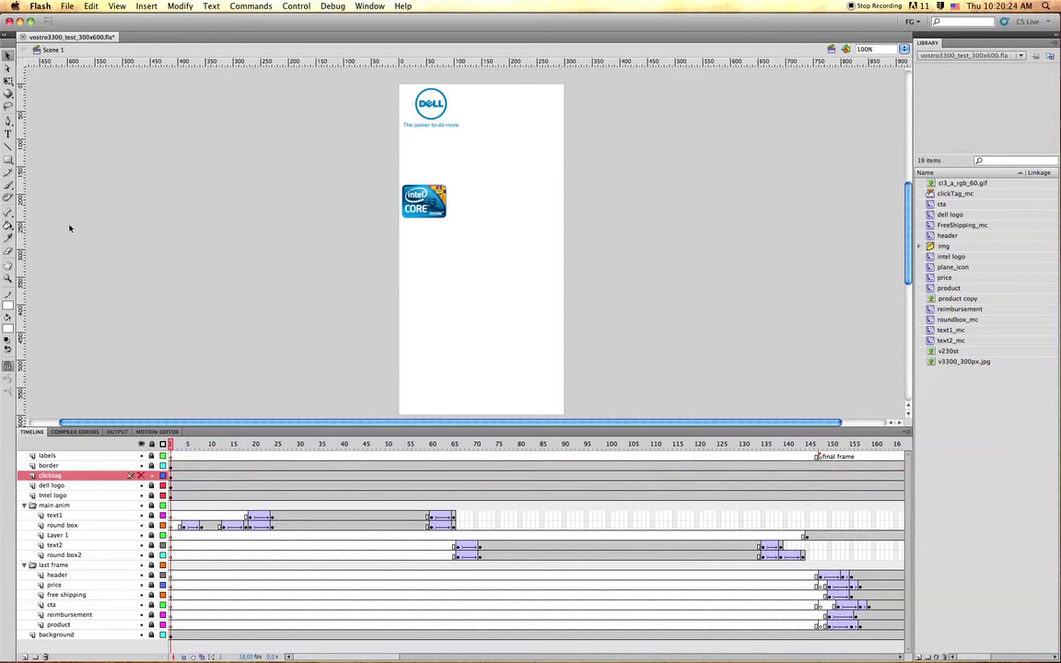
# - Toggle Include hidden layers off and back on in the Flash publish settings and accept the settings
pyautogui.press('super+shift+F12')
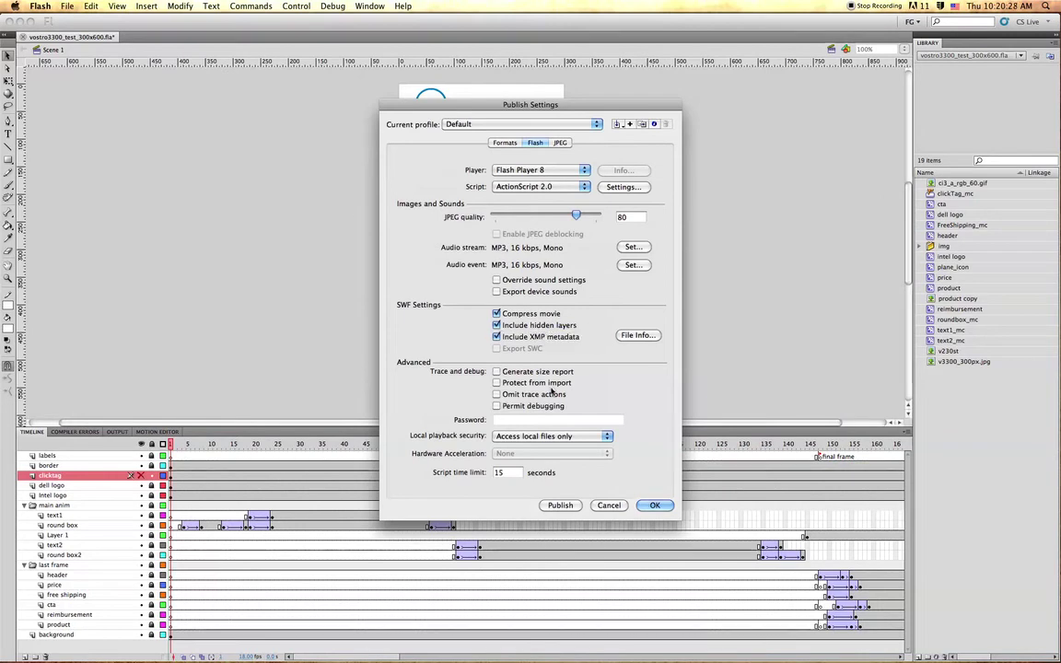
pyautogui.click(496, 326)
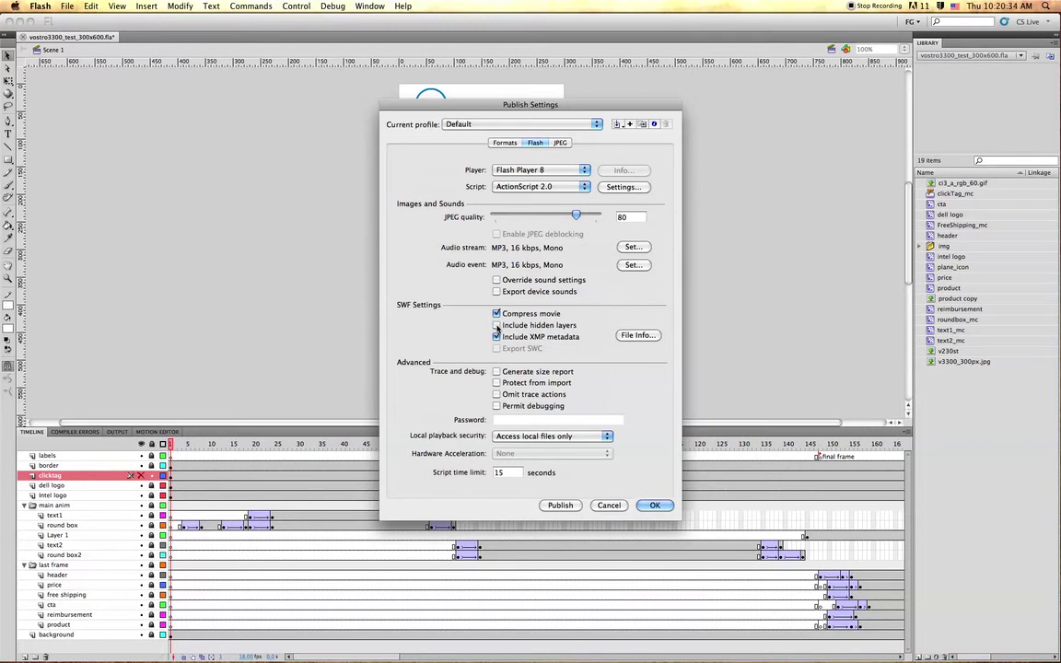
pyautogui.click(497, 326)
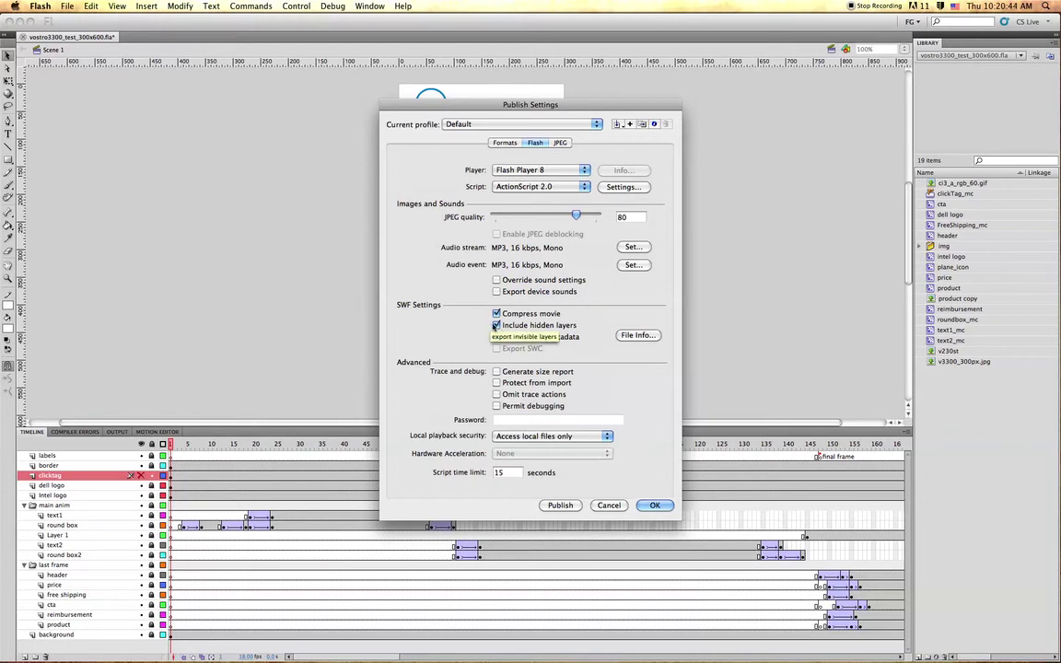
pyautogui.click(653, 504)
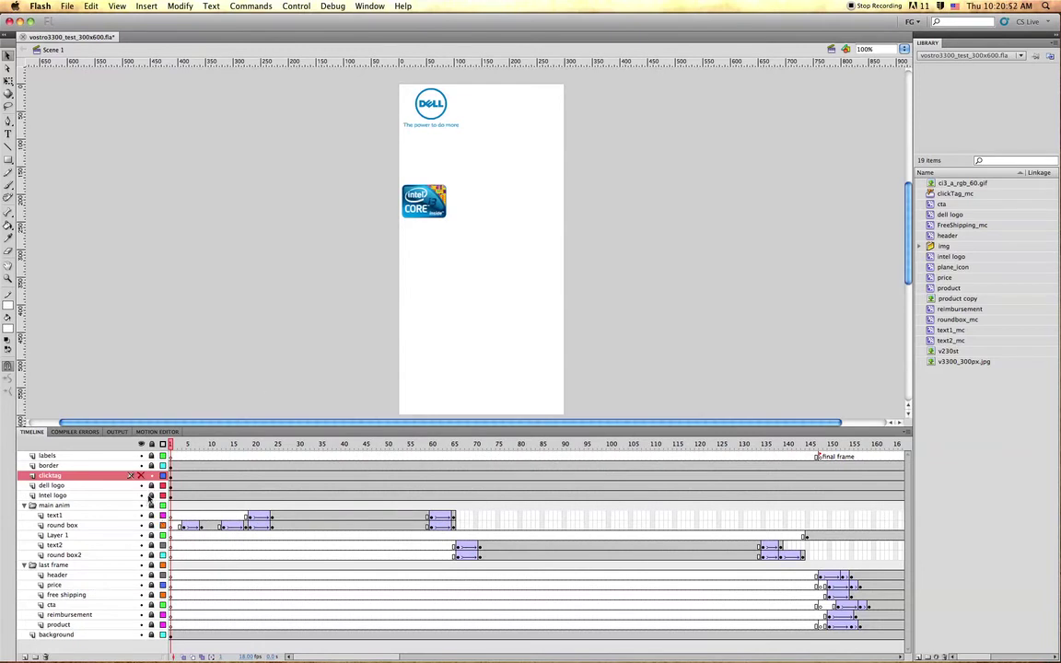
# - Hide the Intel logo layer
pyautogui.click(141, 496)
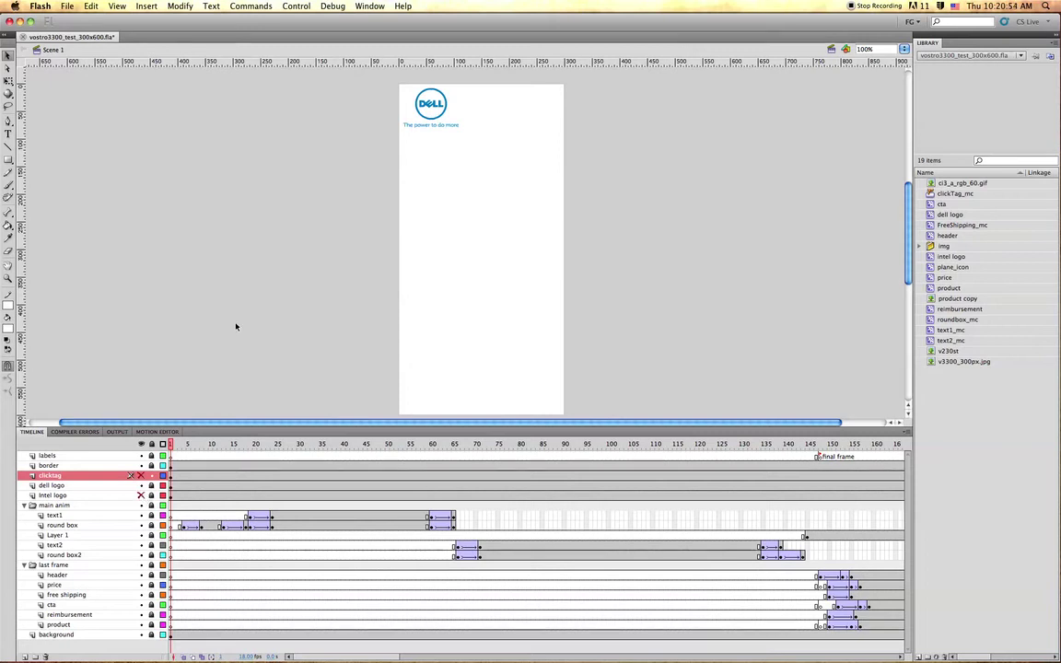
# - Test the movie with the Intel logo layer hidden, and close the preview
pyautogui.press('super+Return')
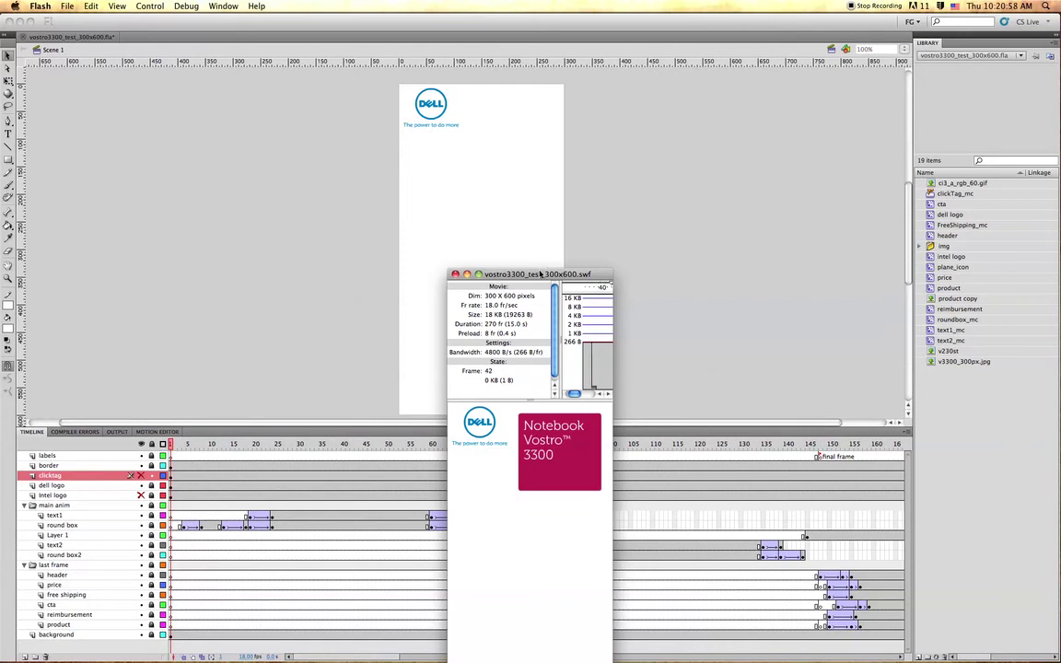
pyautogui.moveTo(543, 275); pyautogui.dragTo(594, 113)
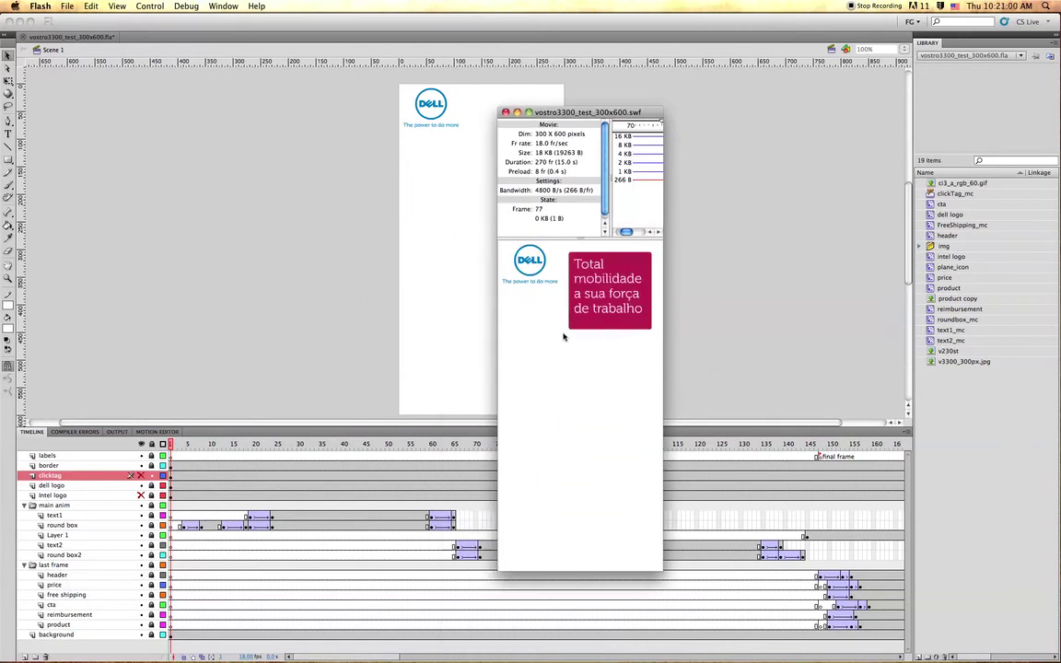
pyautogui.click(505, 112)
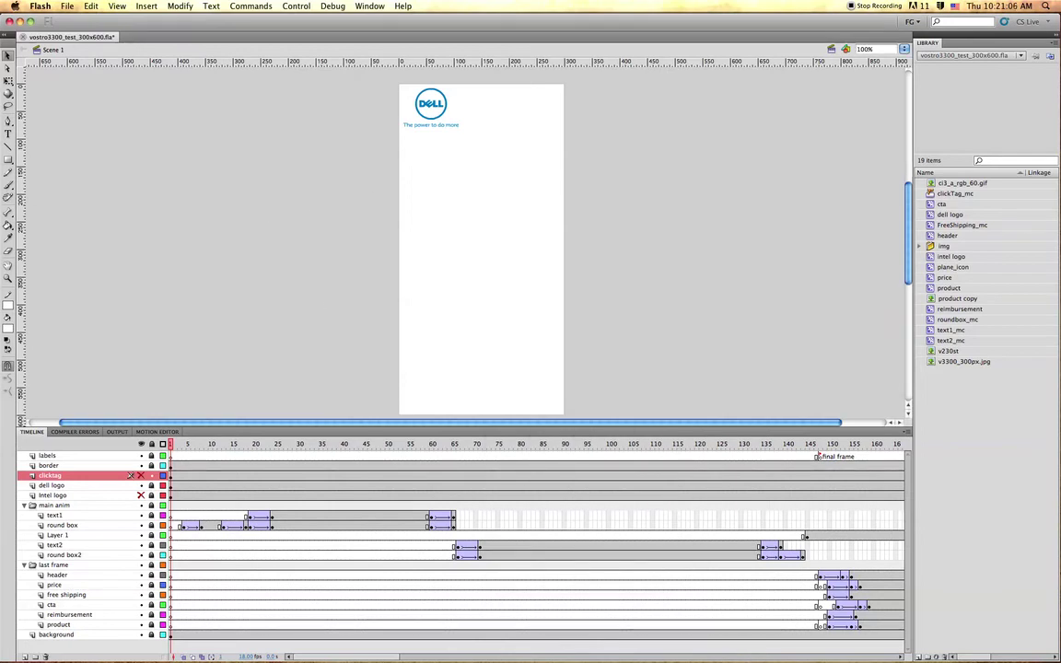
# - Turn on Include hidden layers in the Flash publish settings and accept the settings
pyautogui.hotkey('alt', 'shift', 'F12')
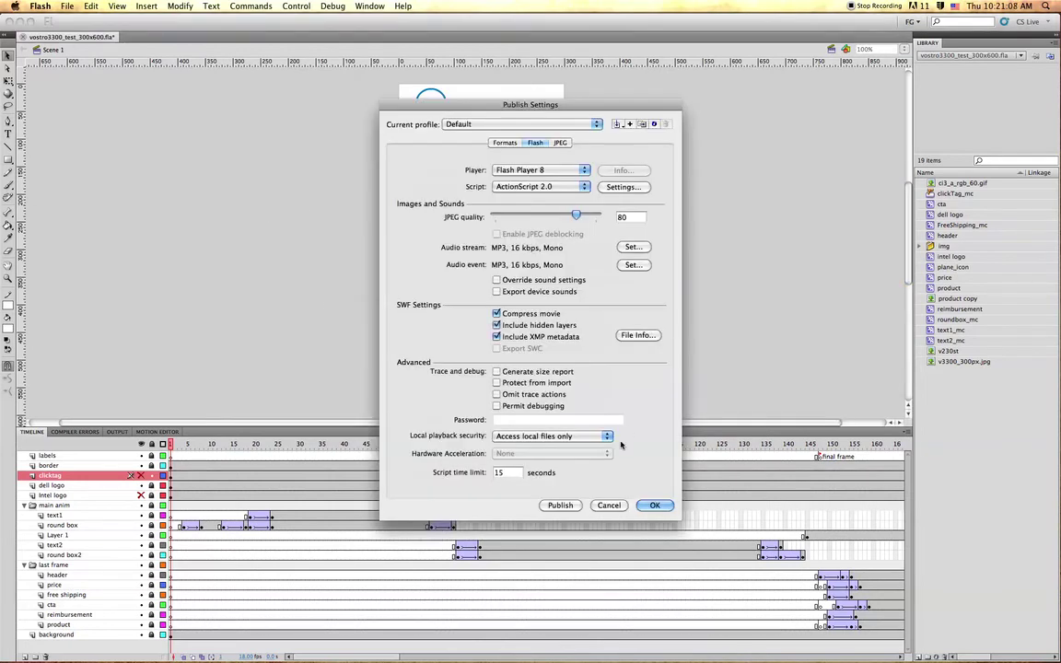
pyautogui.click(646, 504)
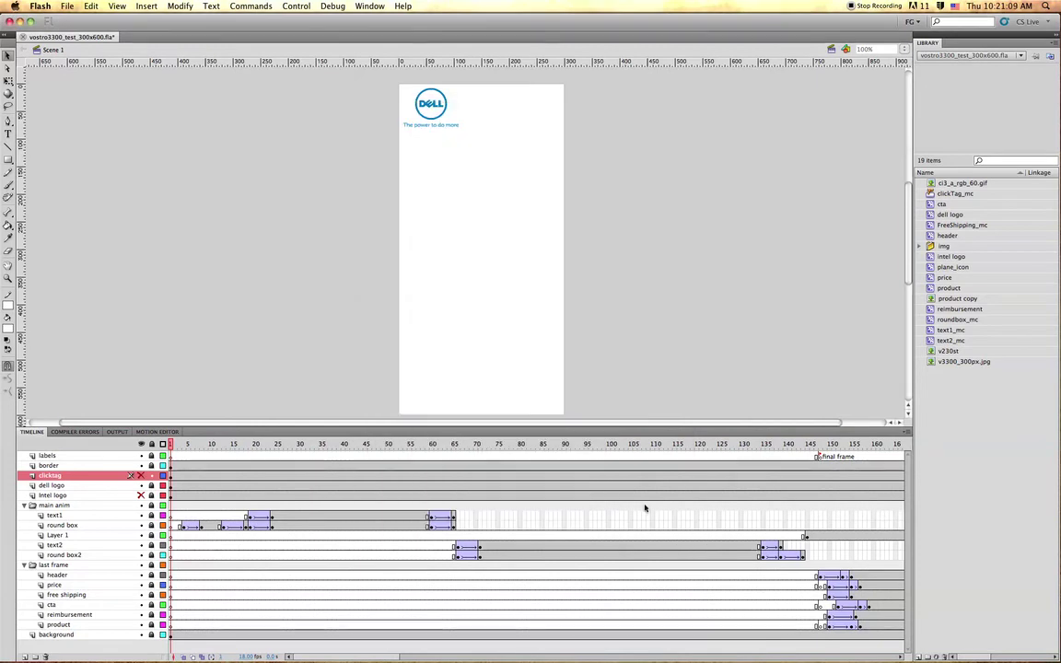
# - Try the Guide option on the hidden Intel logo layer, leaving it a normal layer
pyautogui.rightClick(69, 497)
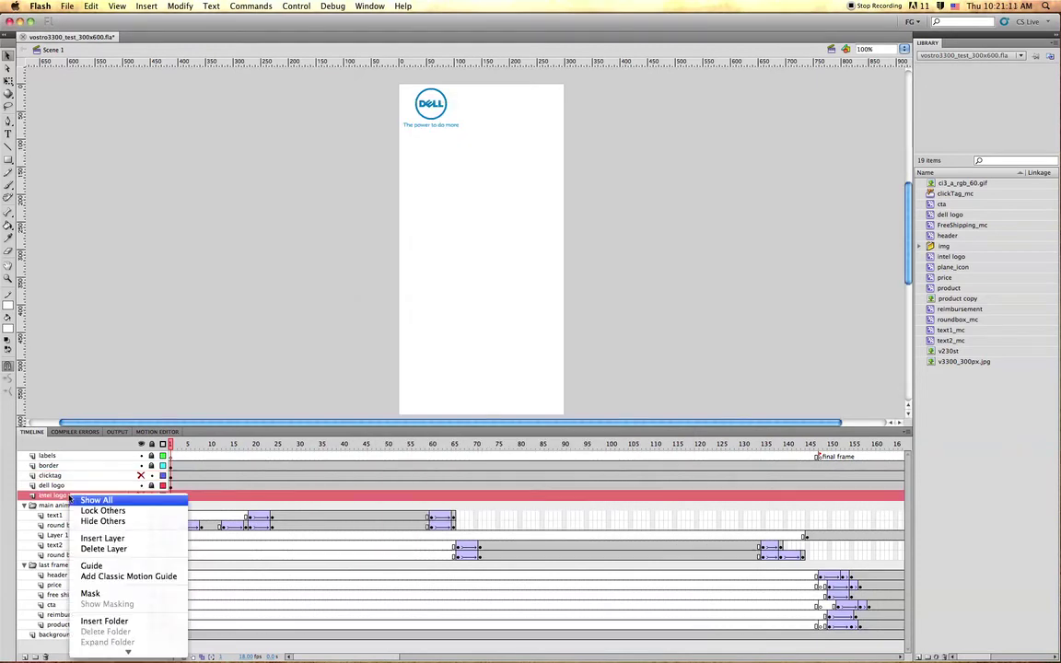
pyautogui.click(97, 565)
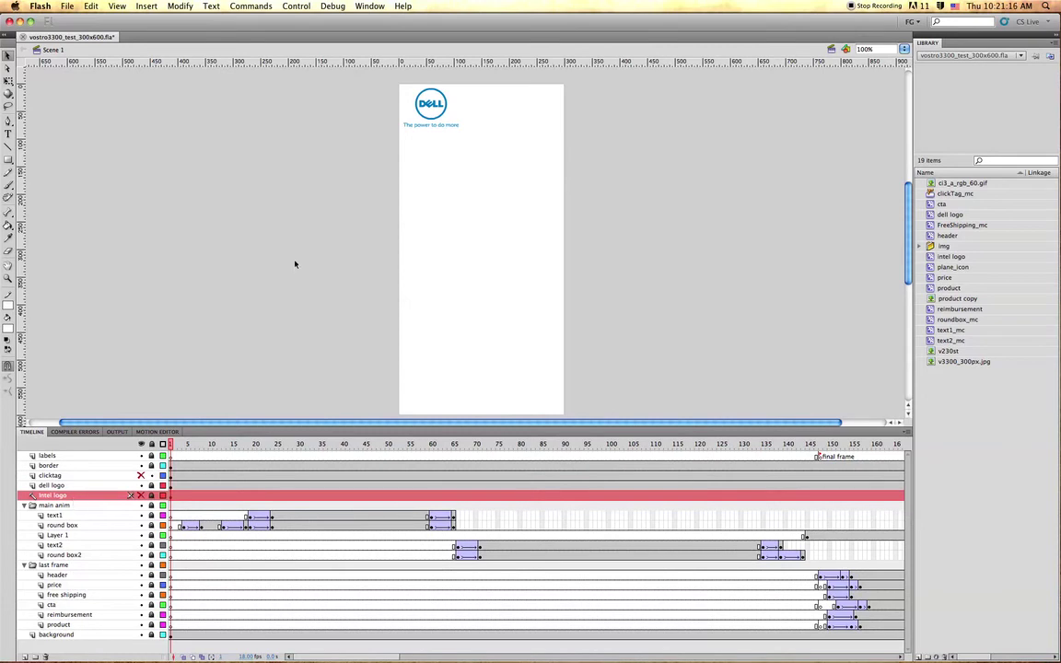
pyautogui.rightClick(103, 495)
pyautogui.click(124, 565)
# - Preview the movie with hidden layers included, and scrub the timeline through the final layout and back to frame 14
pyautogui.press('super+Return')
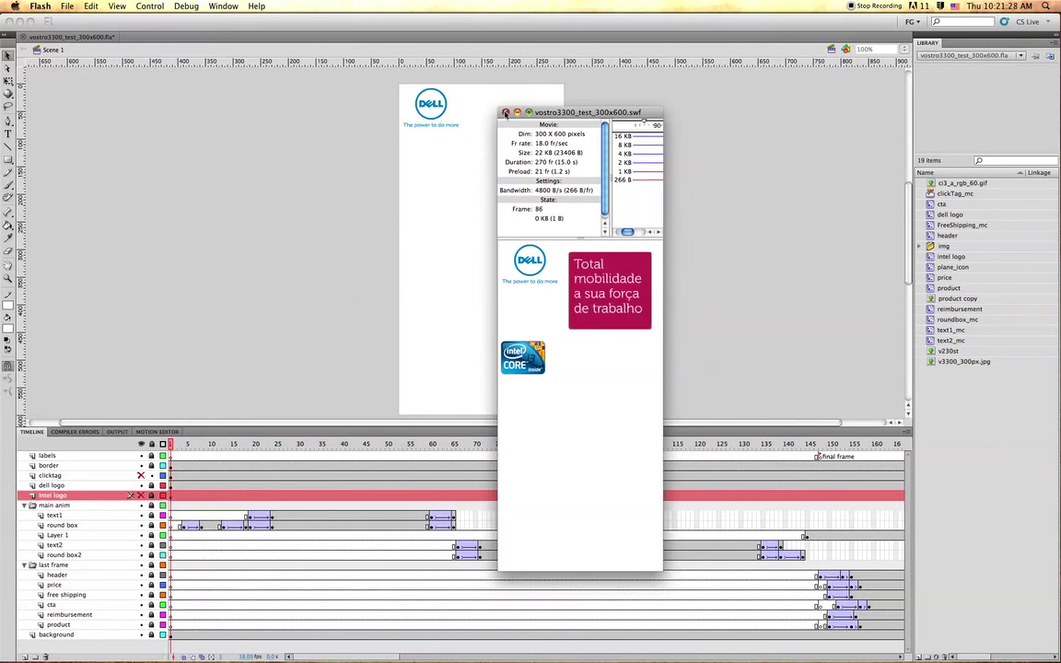
pyautogui.click(505, 112)
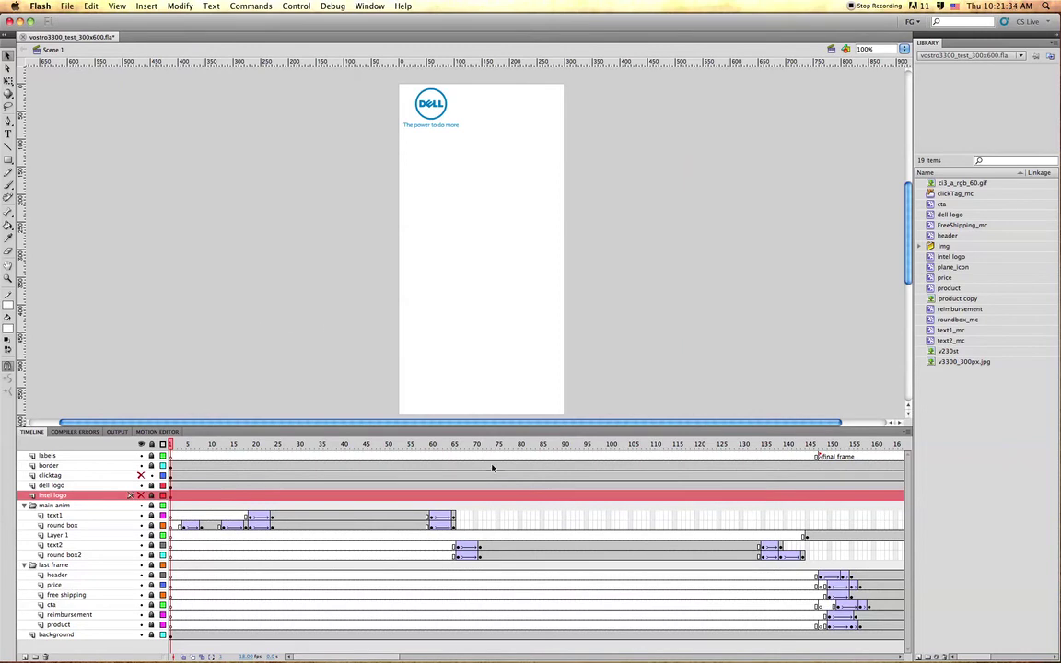
pyautogui.hscroll(5, 604, 460)
pyautogui.moveTo(521, 445); pyautogui.dragTo(629, 444)
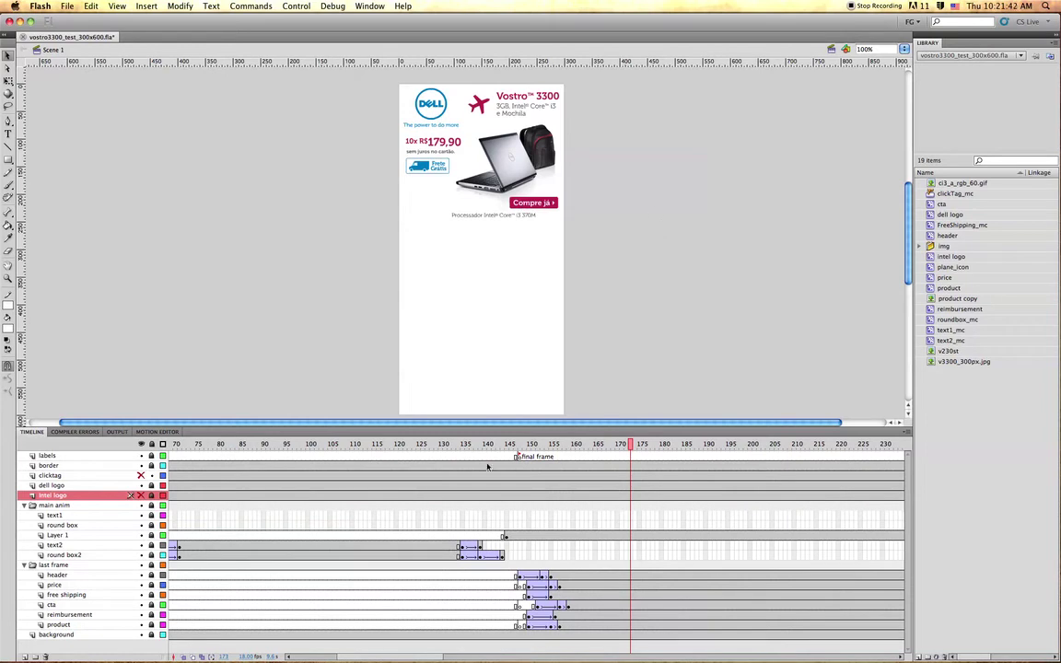
pyautogui.moveTo(485, 444); pyautogui.dragTo(229, 433)
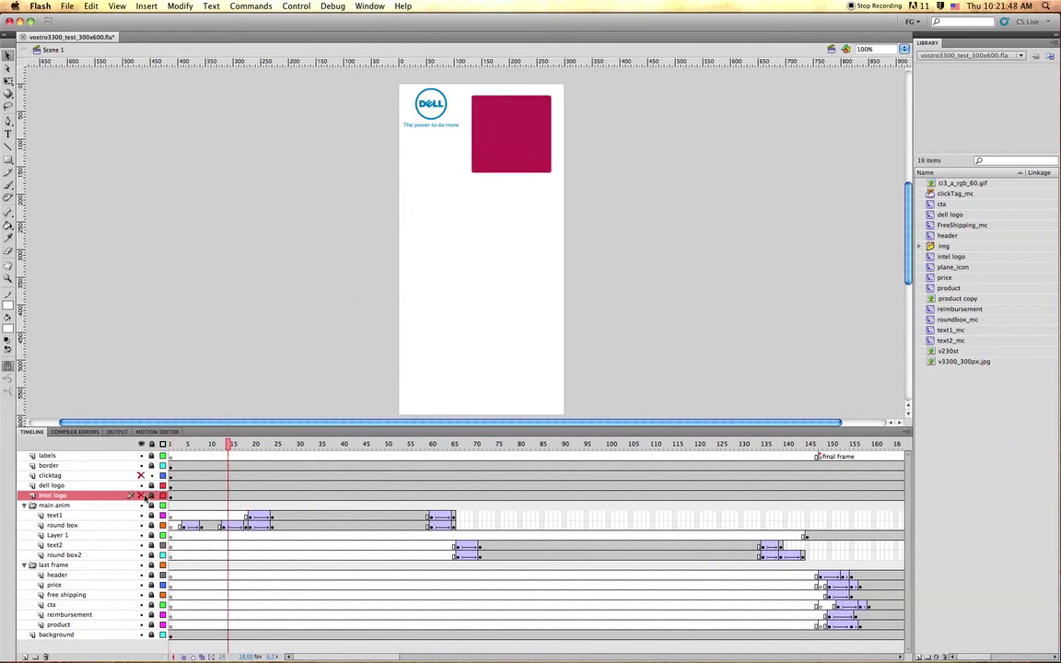
# - Make the Intel logo layer visible and set it as a guide layer
pyautogui.click(143, 496)
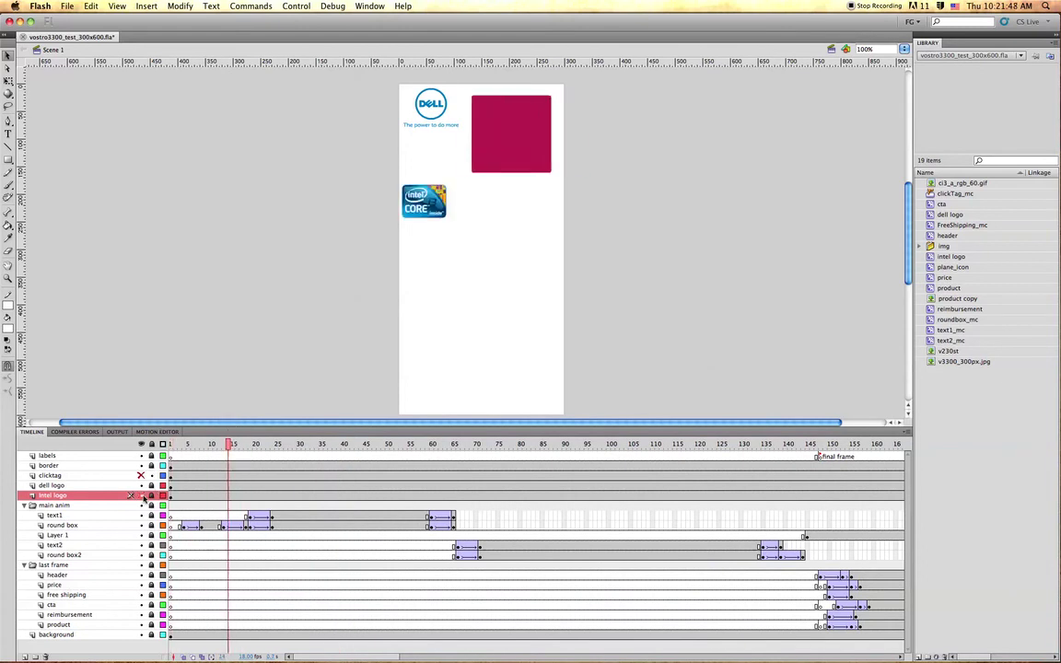
pyautogui.rightClick(52, 497)
pyautogui.click(43, 506)
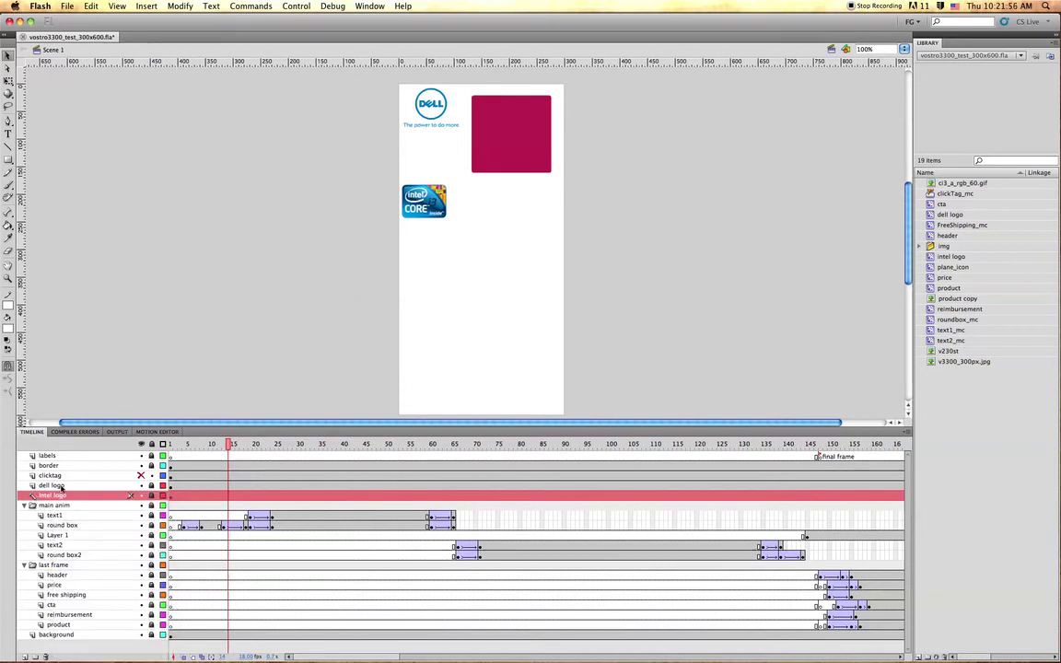
pyautogui.click(280, 241)
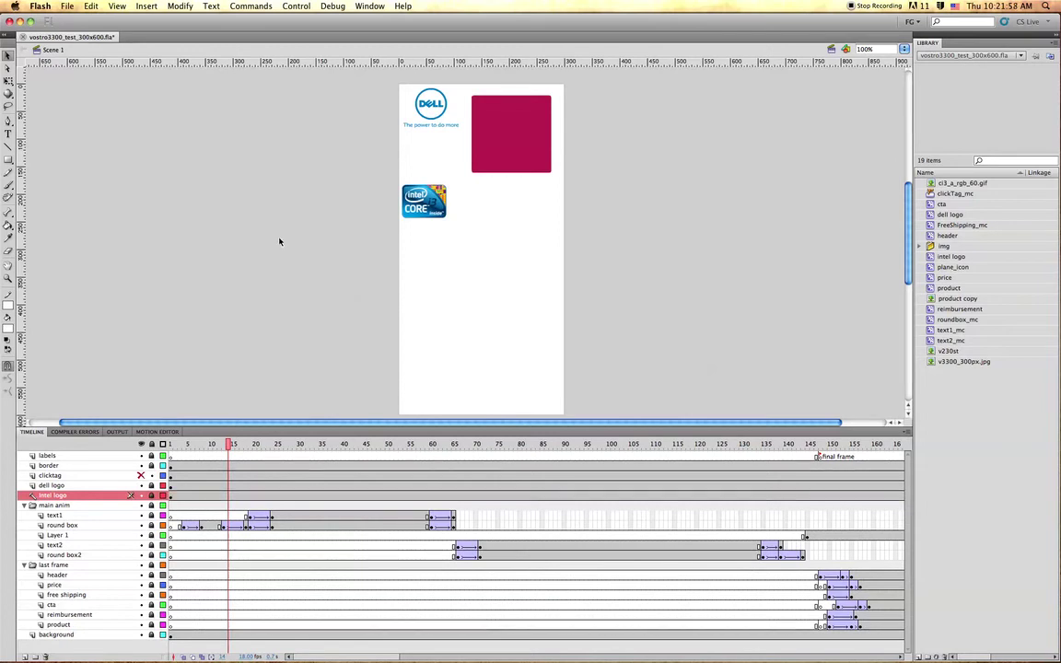
# - Test the movie with the Intel logo as a guide layer, and turn its Guide option off again
pyautogui.press('super+Return')
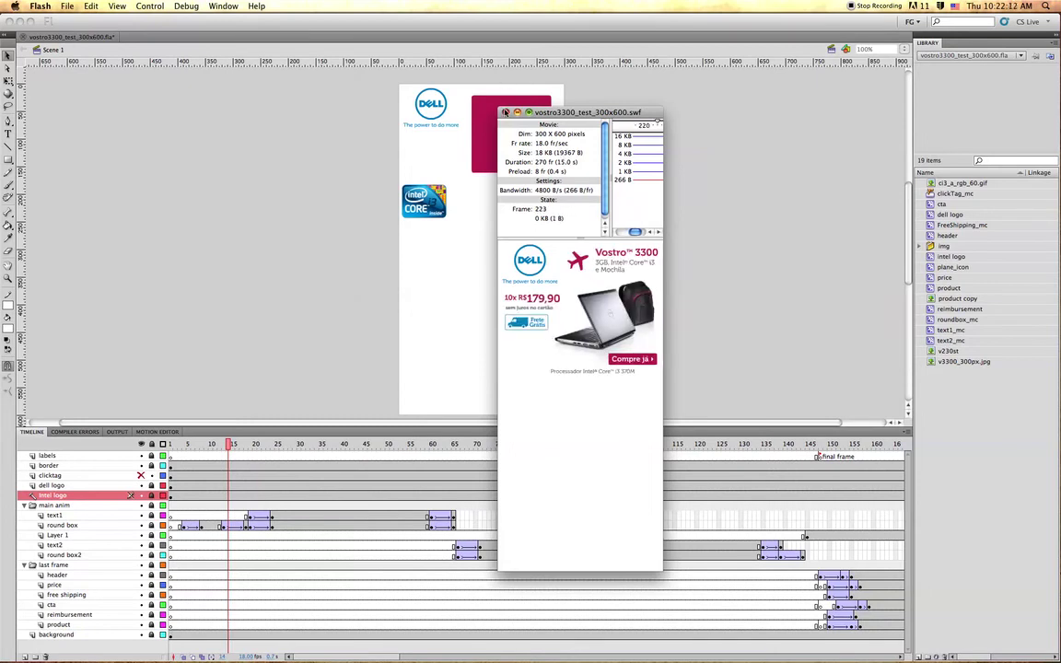
pyautogui.click(505, 113)
pyautogui.rightClick(79, 494)
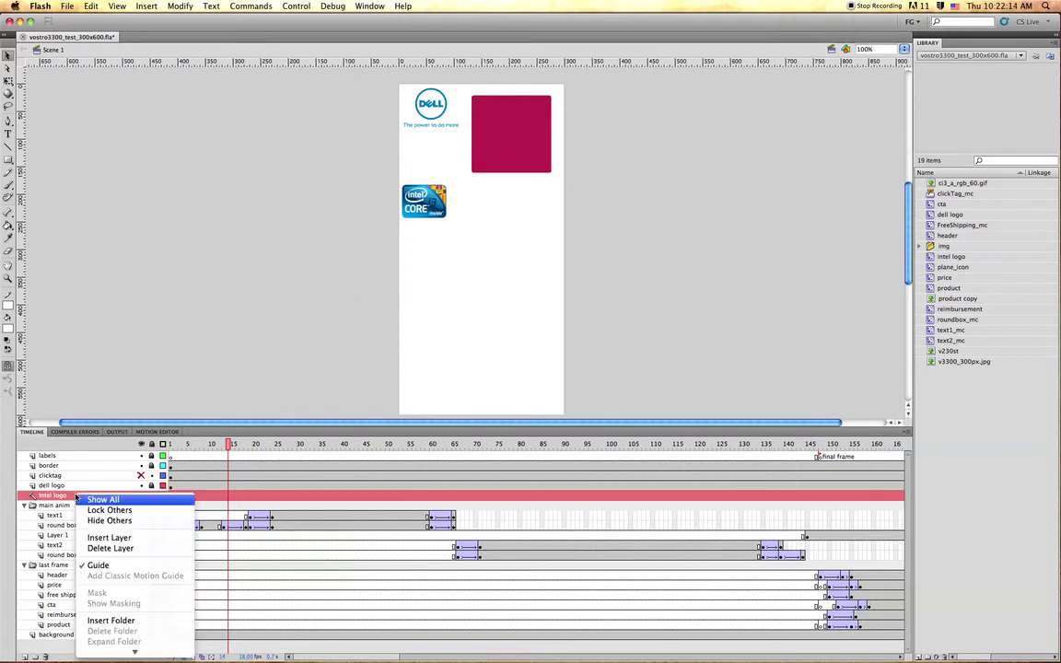
pyautogui.click(196, 505)
# - Unlock the dell logo and Intel logo layers, return to frame 1 and center the Dell logo horizontally on the stage
pyautogui.moveTo(220, 445); pyautogui.dragTo(423, 445)
pyautogui.moveTo(313, 446); pyautogui.dragTo(307, 447)
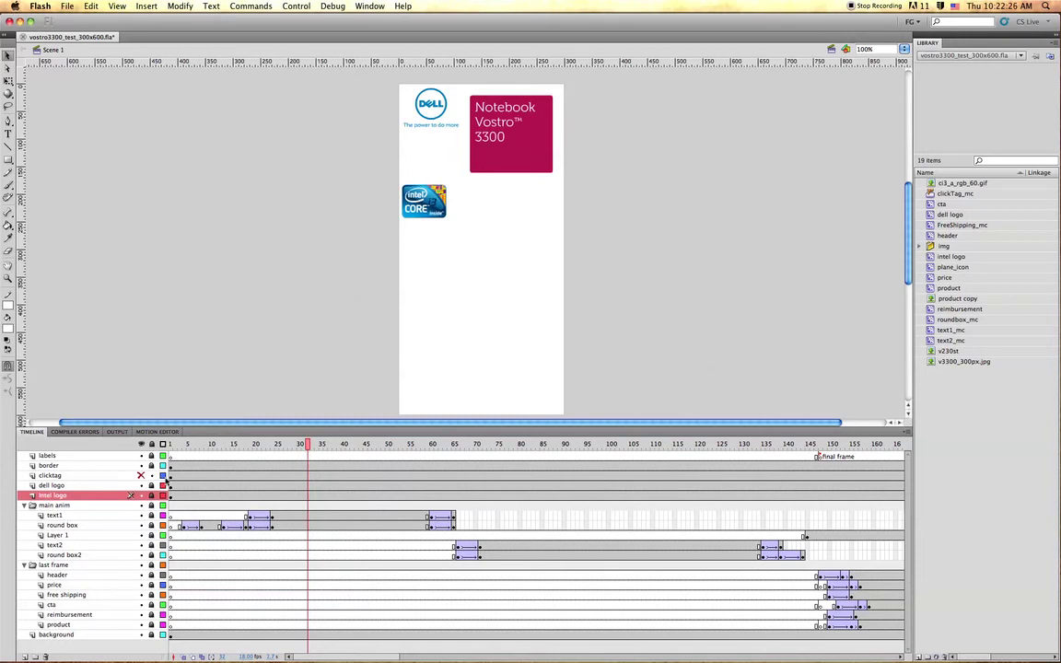
pyautogui.moveTo(152, 486); pyautogui.dragTo(152, 496)
pyautogui.moveTo(261, 447); pyautogui.dragTo(170, 444)
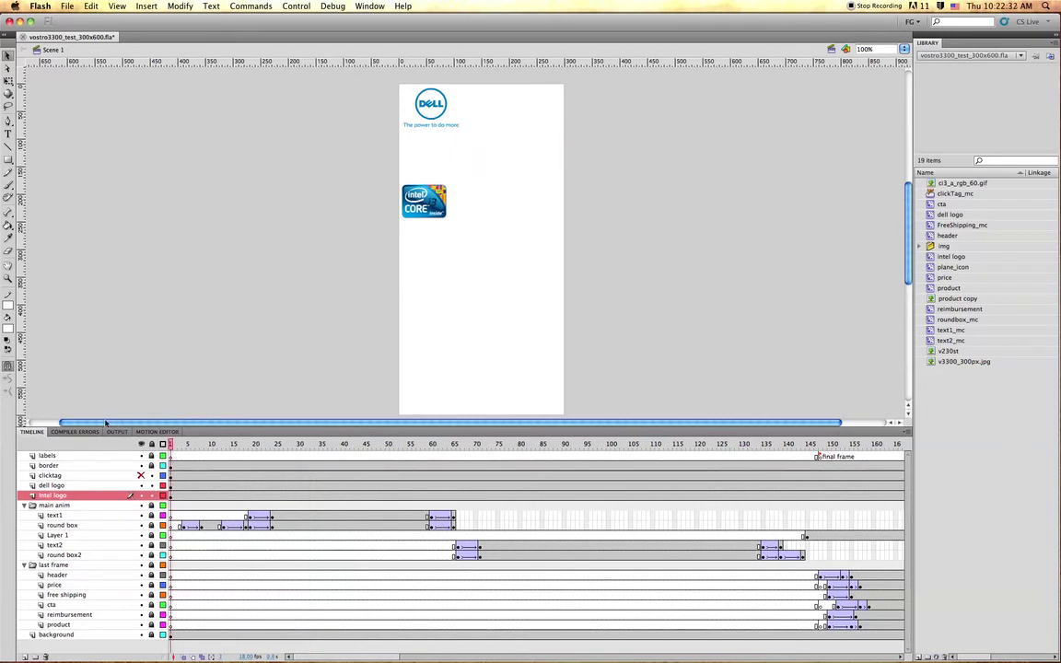
pyautogui.click(433, 107)
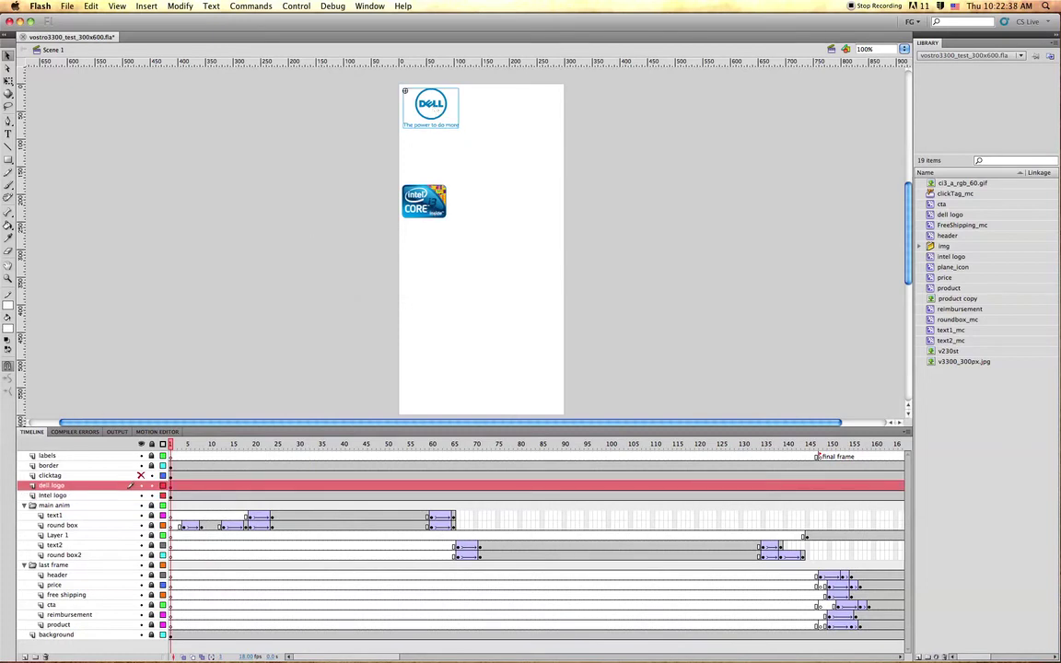
pyautogui.press('alt+super+2')
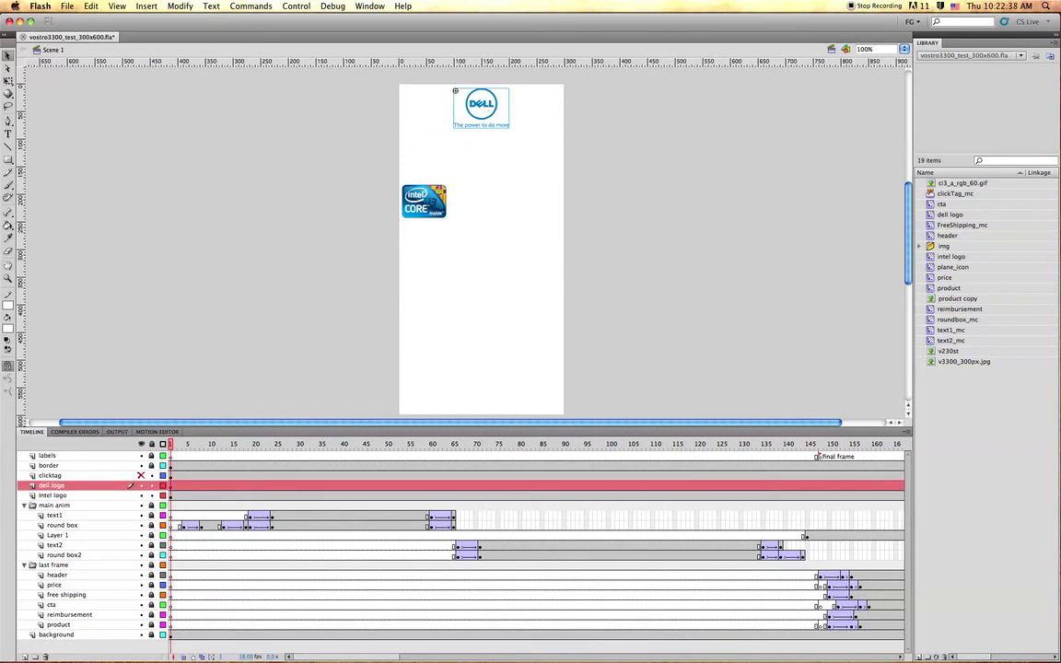
# - Move the Intel logo down to the lower-left corner of the banner, with a small margin to the edges
pyautogui.click(407, 203)
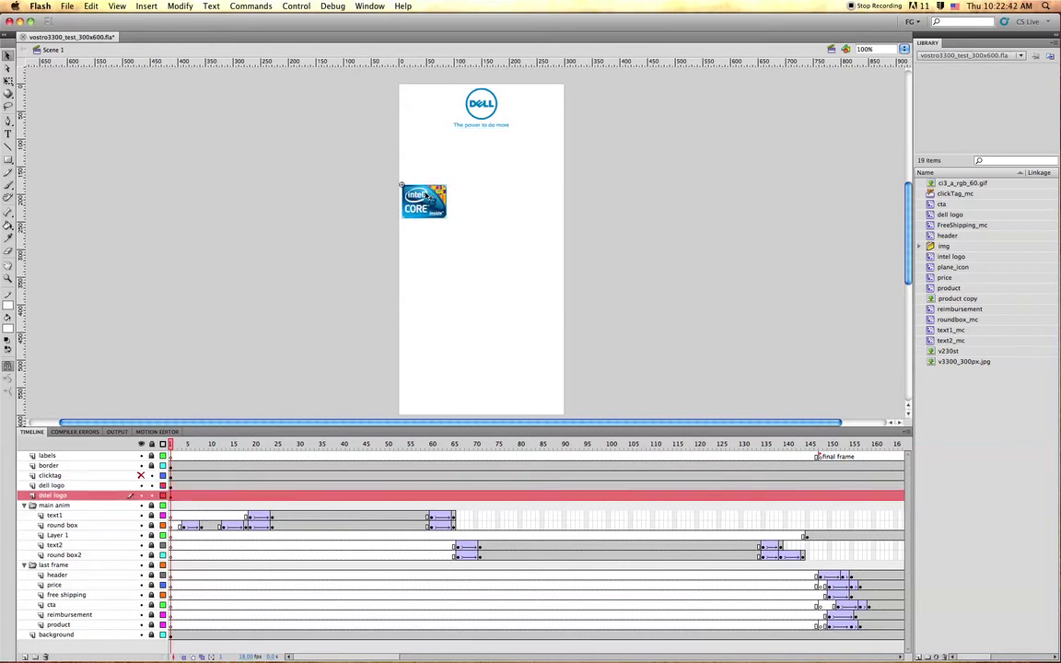
pyautogui.moveTo(410, 215); pyautogui.dragTo(425, 392)
pyautogui.press('Right')
pyautogui.press('Right')
pyautogui.click(323, 332)
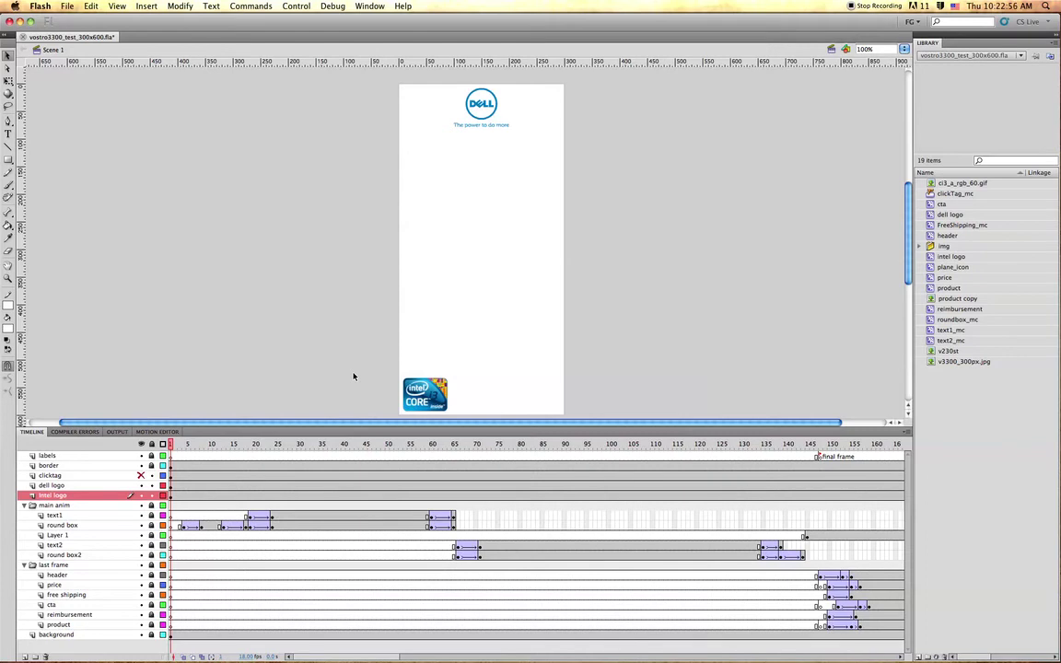
pyautogui.click(405, 381)
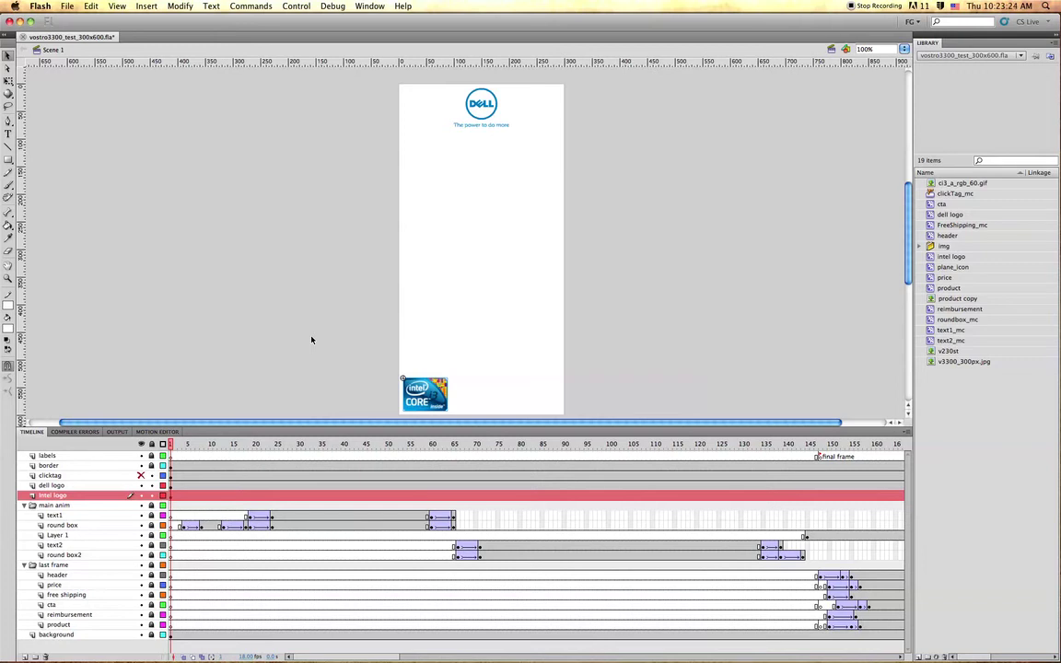
pyautogui.click(419, 269)
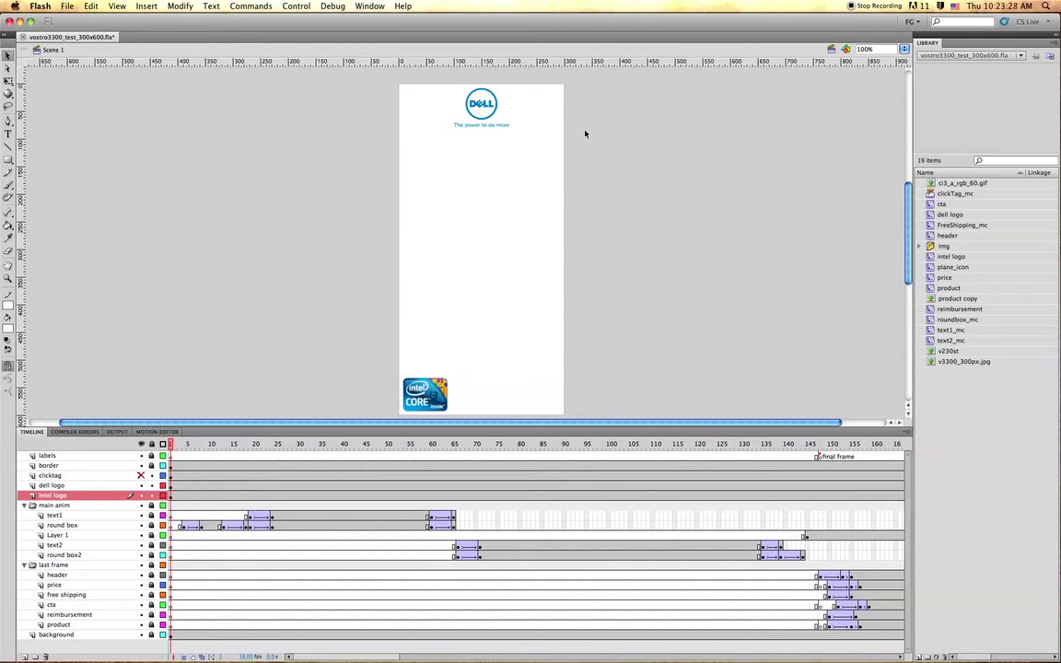
# - Try the Dell logo against the banner's left edge, and undo the move
pyautogui.click(485, 105)
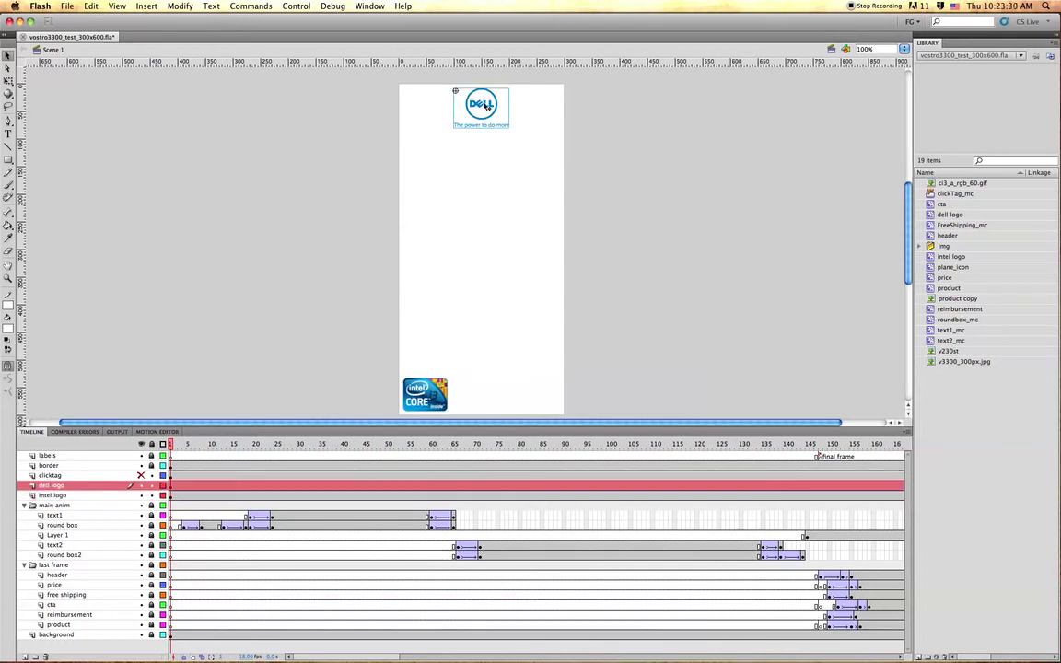
pyautogui.moveTo(482, 104); pyautogui.dragTo(422, 104)
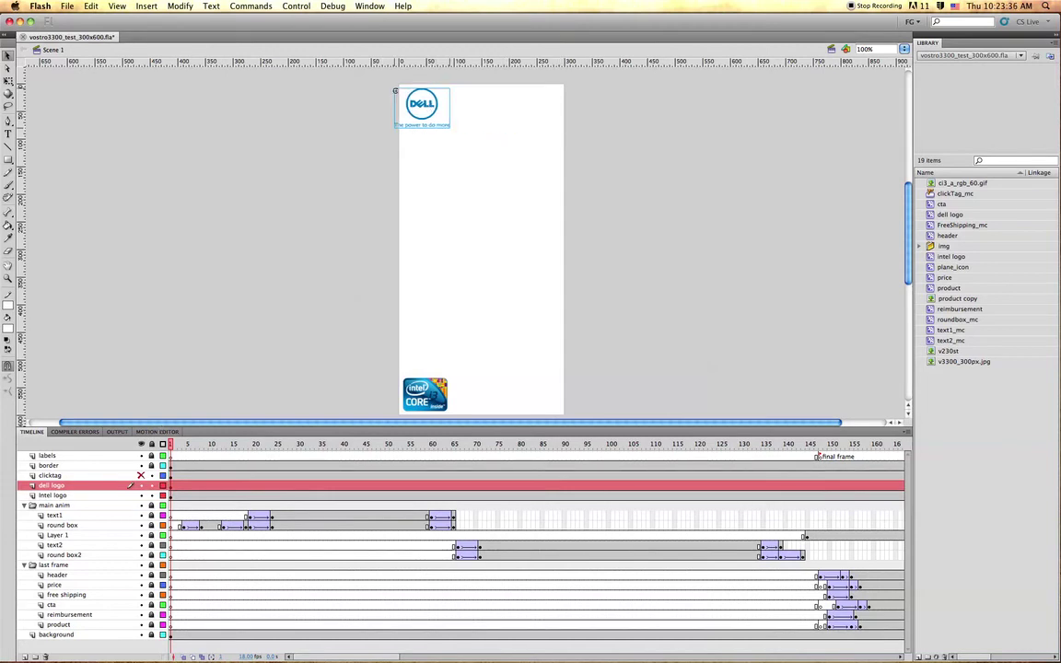
pyautogui.hotkey('ctrl', 'z')
pyautogui.click(313, 175)
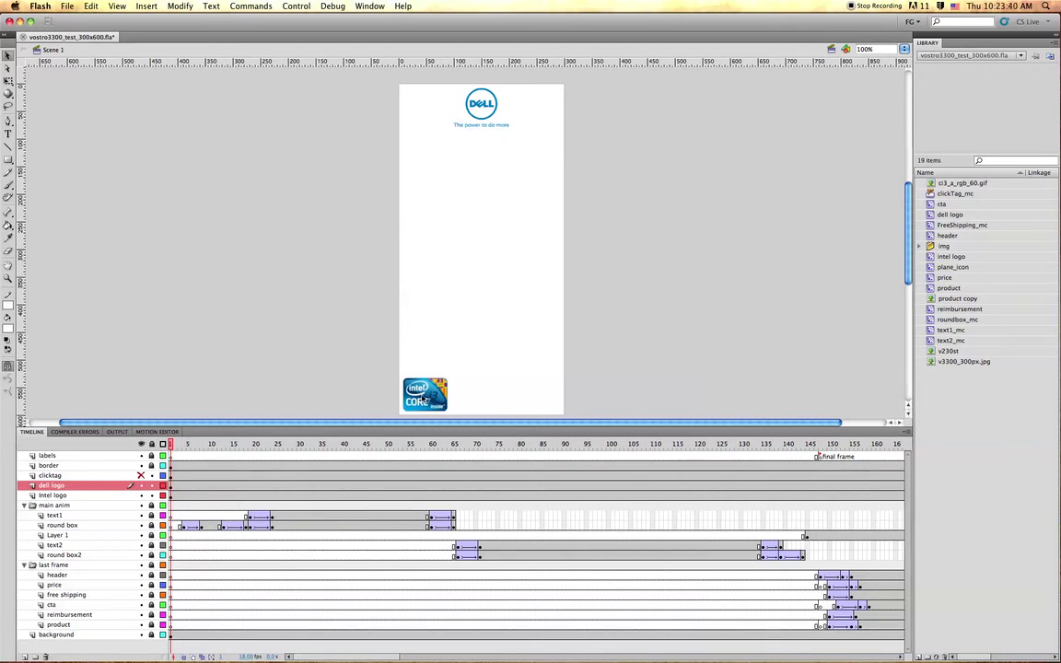
# - Scrub the animation through the final frame section and place the playhead at frame 90
pyautogui.click(388, 444)
pyautogui.moveTo(397, 445); pyautogui.dragTo(589, 444)
pyautogui.click(529, 444)
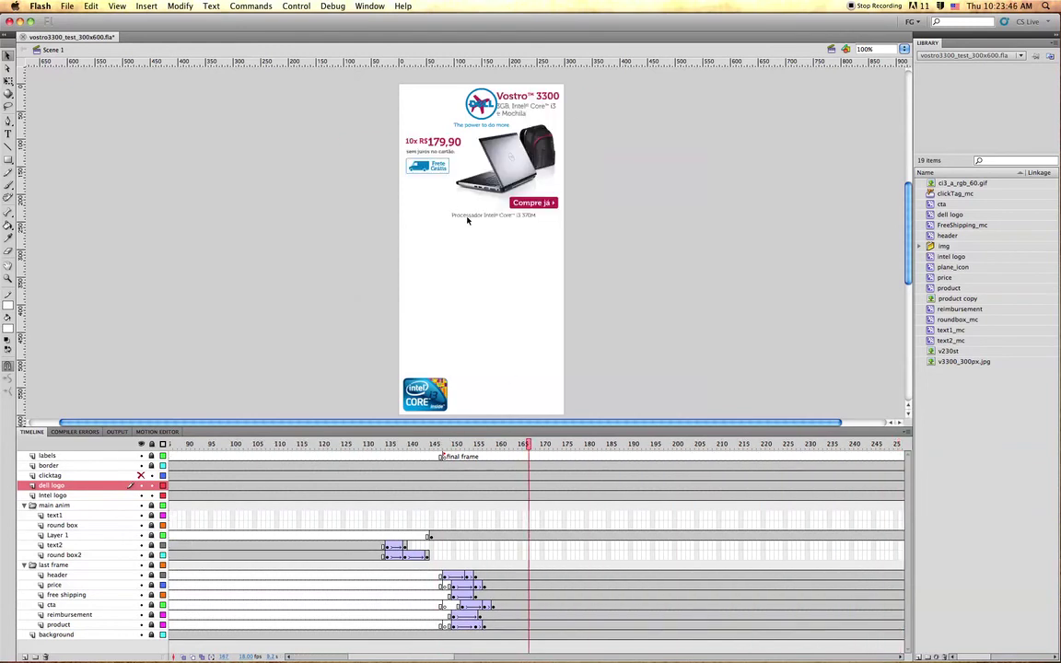
pyautogui.moveTo(477, 445)
pyautogui.mouseDown()
pyautogui.moveTo(438, 444)
pyautogui.moveTo(543, 443)
pyautogui.moveTo(428, 444)
pyautogui.moveTo(565, 444)
pyautogui.moveTo(303, 444)
pyautogui.moveTo(313, 429)
pyautogui.moveTo(334, 436)
pyautogui.moveTo(254, 440)
pyautogui.moveTo(594, 449)
pyautogui.moveTo(179, 449)
pyautogui.moveTo(800, 449)
pyautogui.moveTo(458, 449)
pyautogui.mouseUp()
pyautogui.click(564, 449)
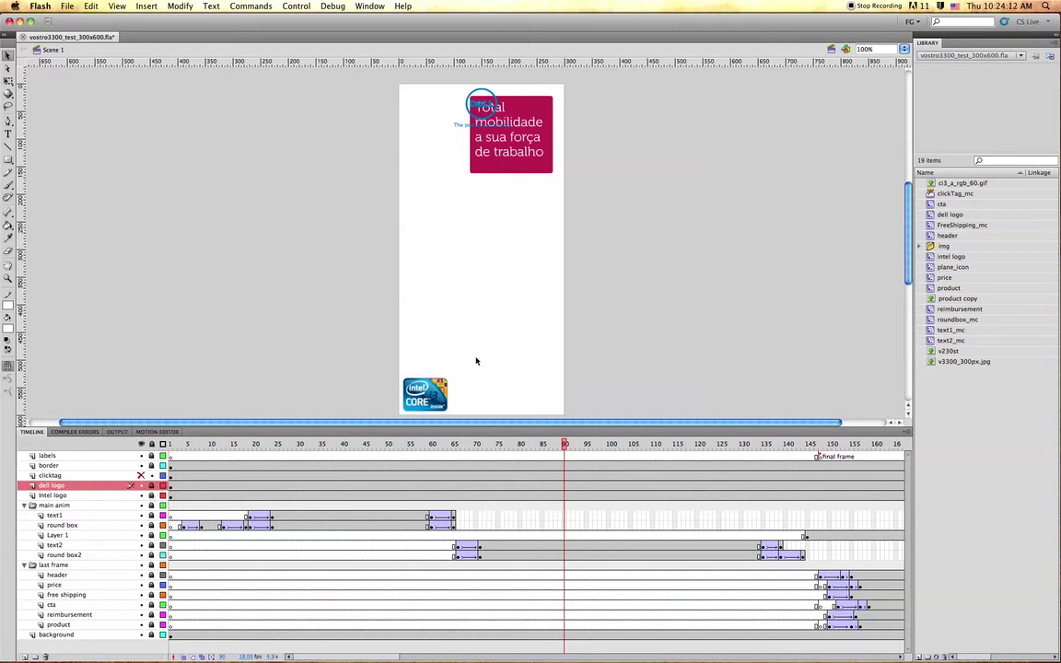
# - Turn on Edit Multiple Frames and extend its range from frame 1 to about frame 163
pyautogui.click(202, 656)
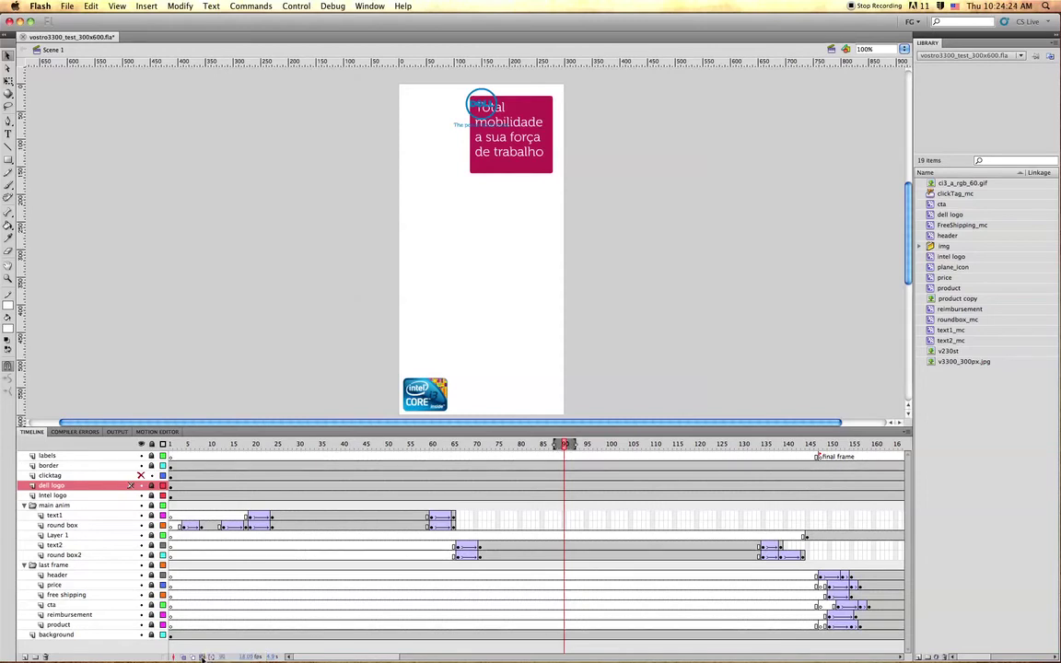
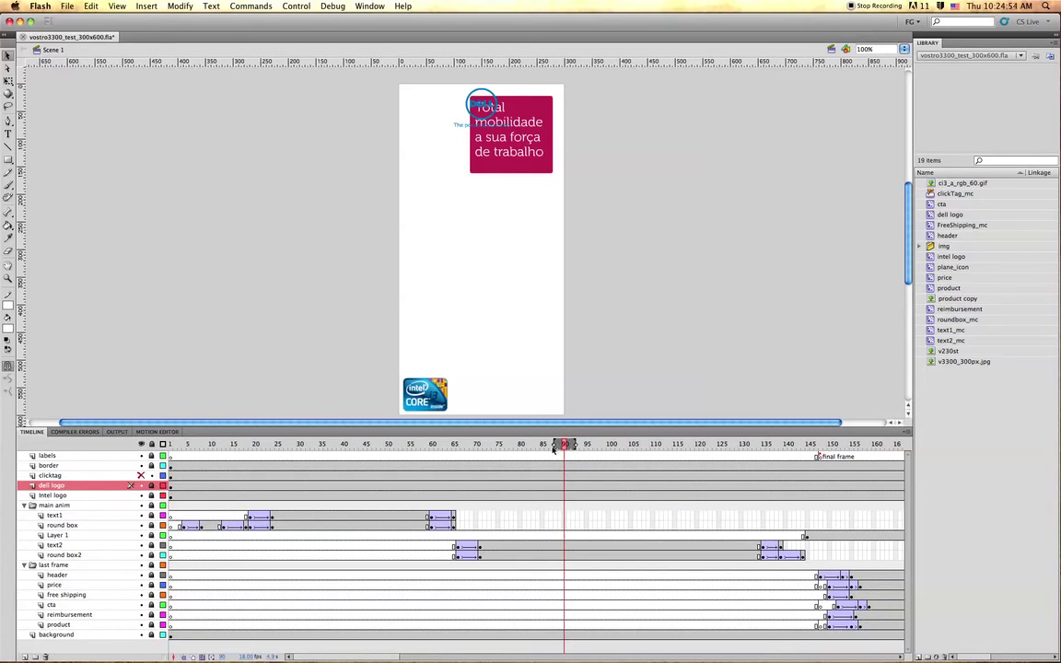
pyautogui.moveTo(553, 447); pyautogui.dragTo(521, 447)
pyautogui.moveTo(521, 446); pyautogui.dragTo(170, 446)
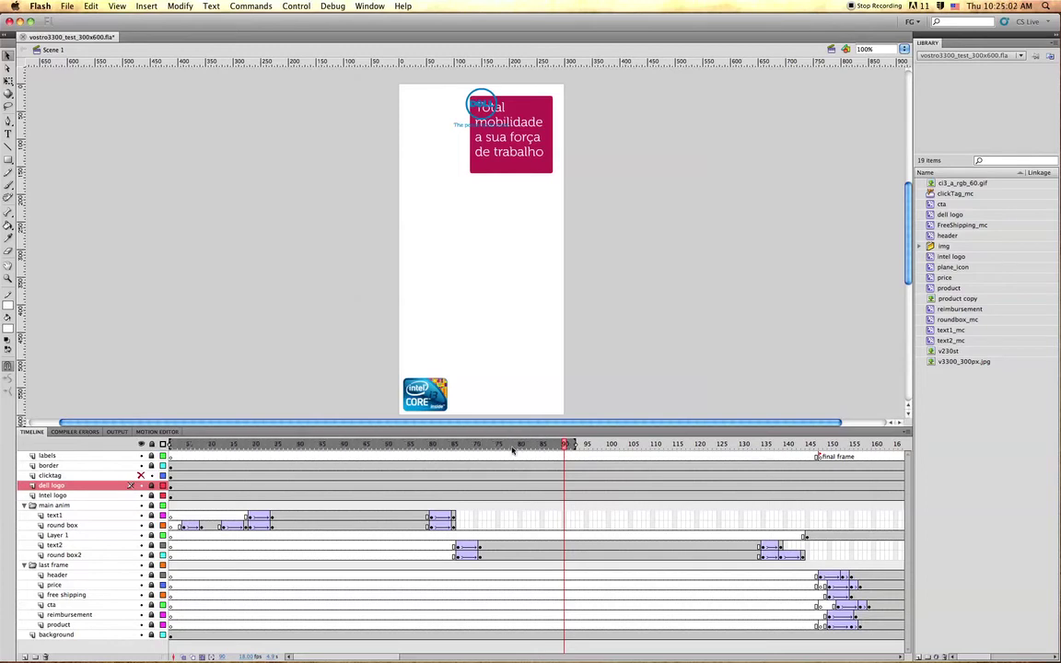
pyautogui.moveTo(574, 446); pyautogui.dragTo(887, 443)
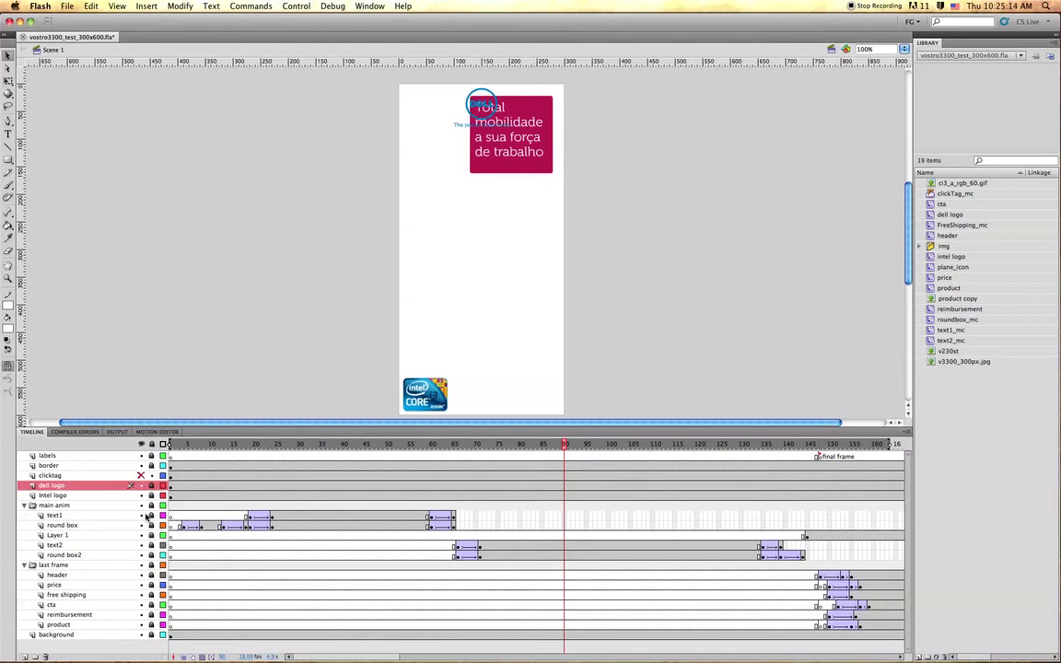
# - Unlock the main anim layers, select their artwork across all frames, and move it down to the middle of the banner
pyautogui.click(152, 509)
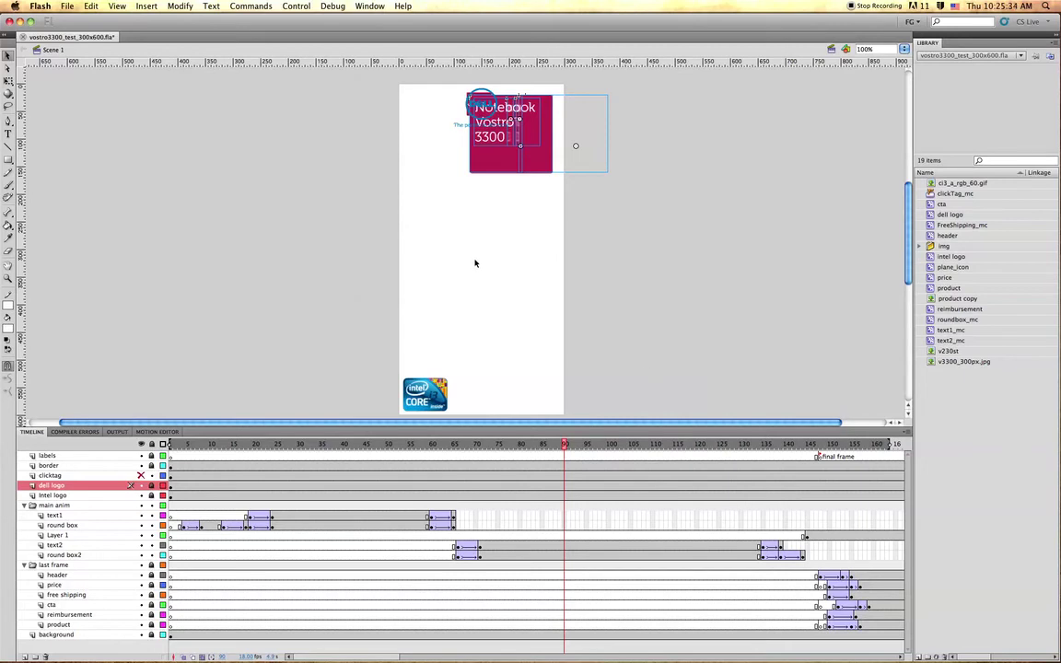
pyautogui.press('super+a')
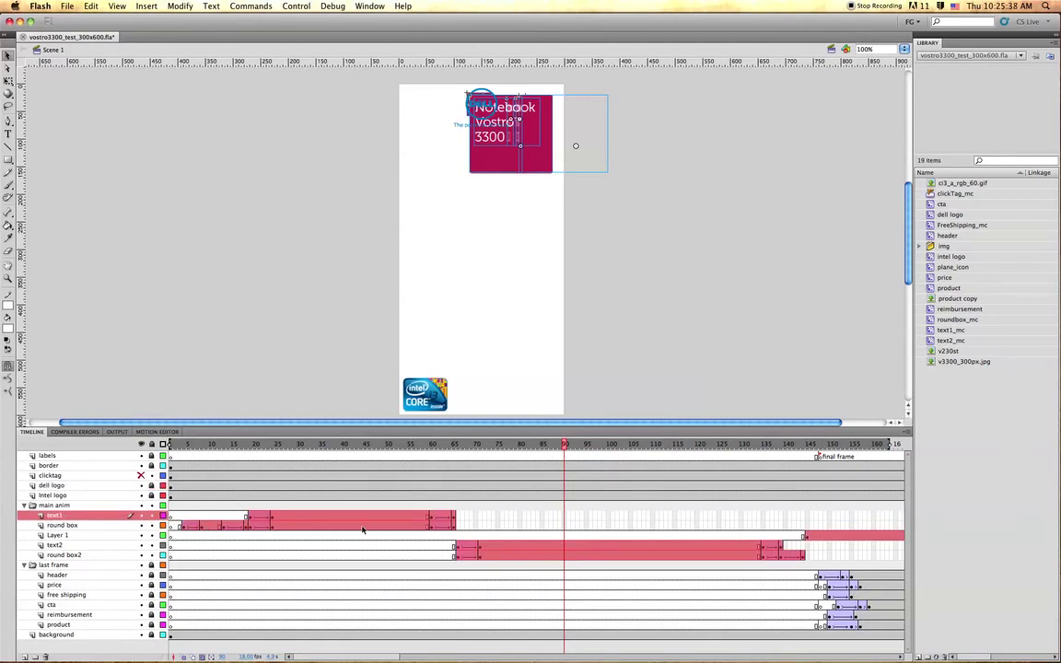
pyautogui.hscroll(10, 722, 566)
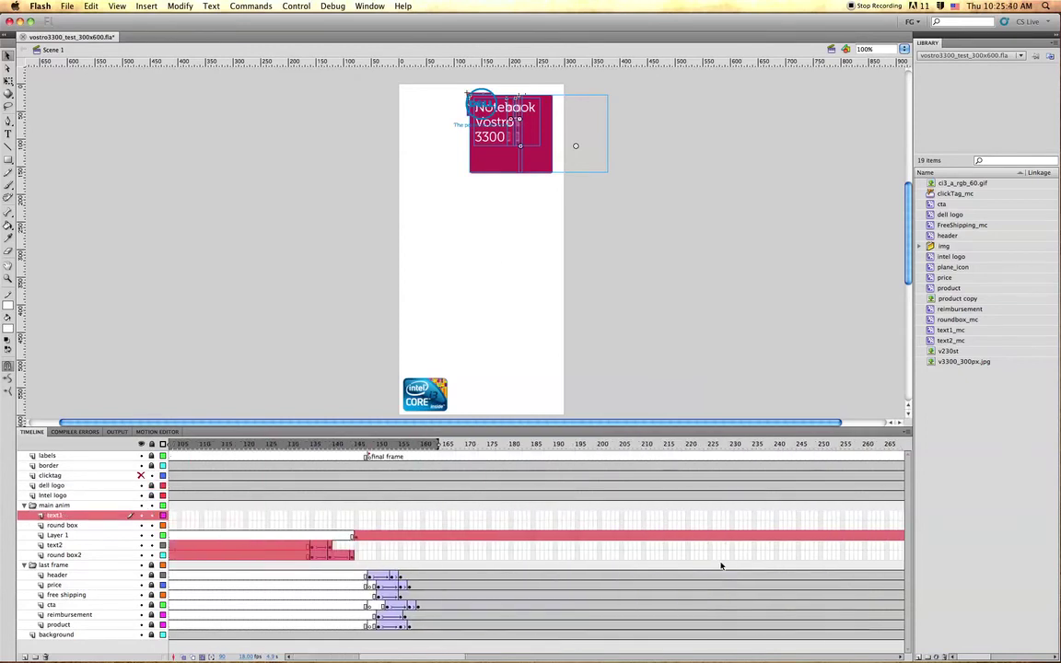
pyautogui.hscroll(-2, 722, 565)
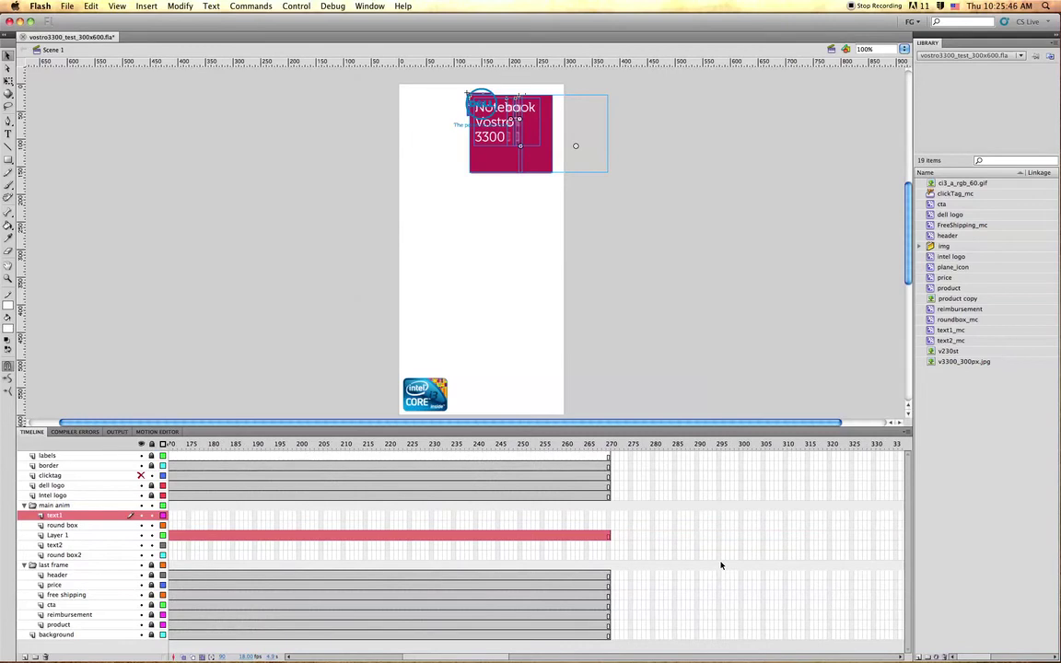
pyautogui.hscroll(-10, 721, 565)
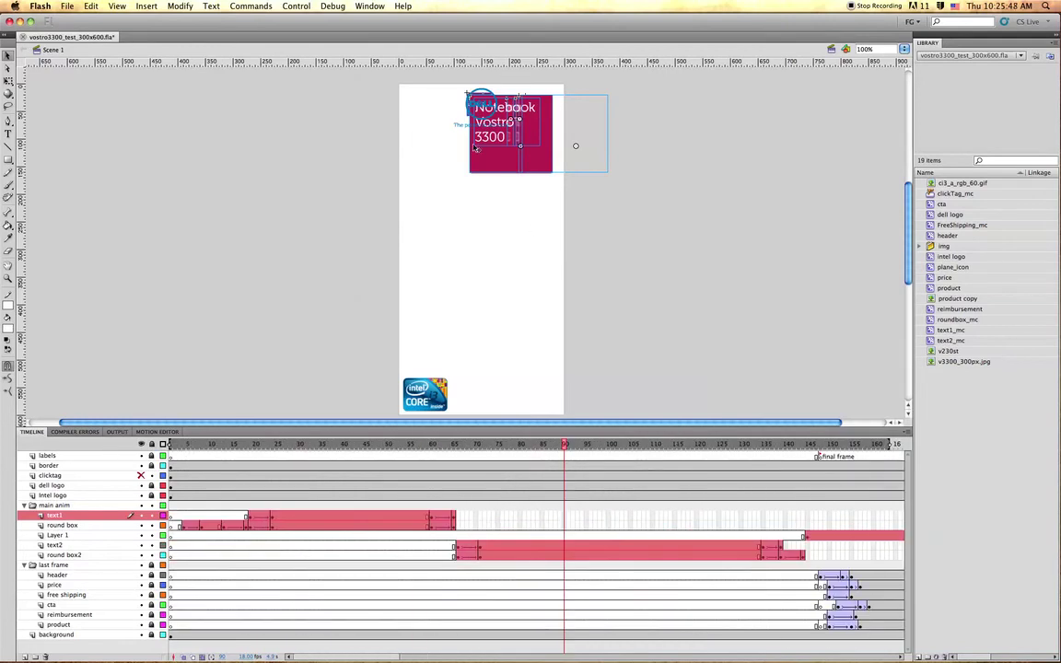
pyautogui.moveTo(486, 164); pyautogui.dragTo(455, 282)
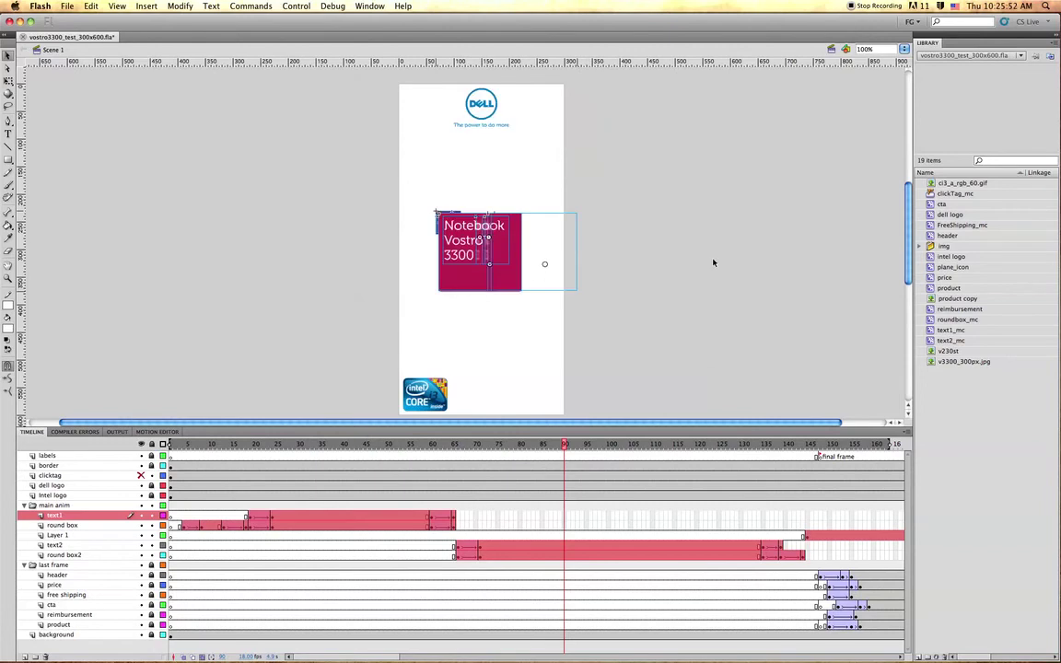
pyautogui.press('Right')
pyautogui.press('Right')
pyautogui.press('Right')
pyautogui.press('Right')
pyautogui.press('Right')
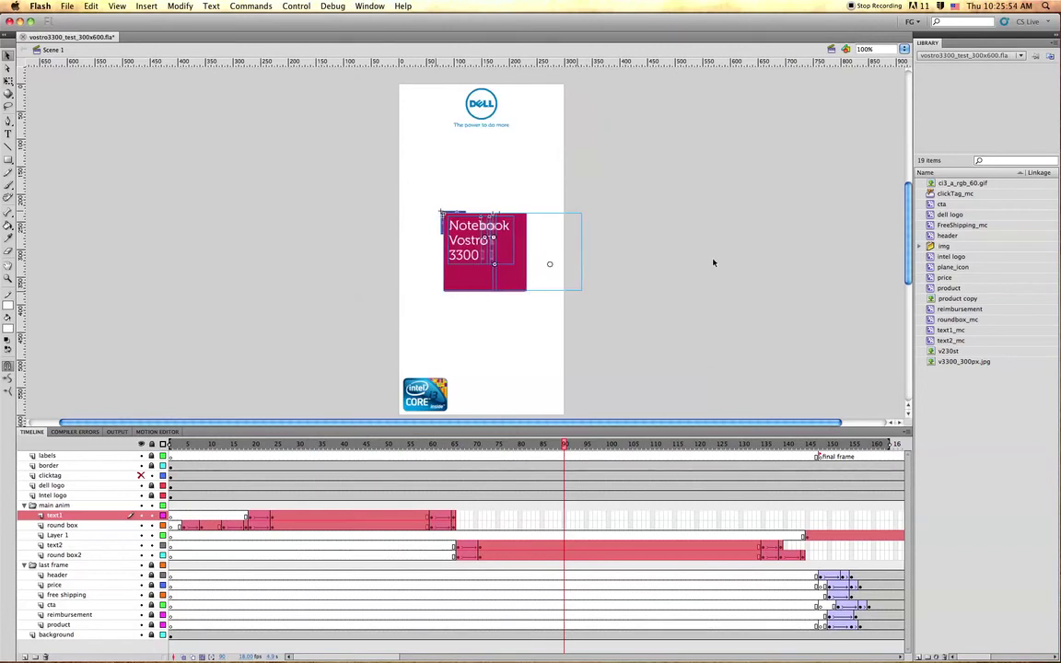
pyautogui.press('Left')
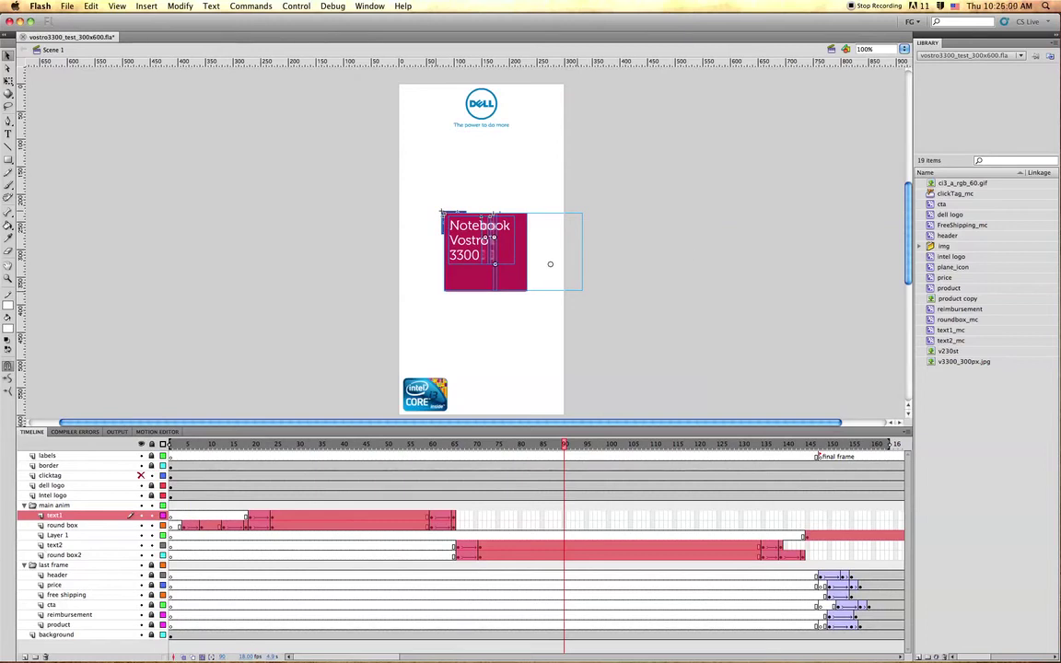
# - Enlarge the main anim artwork across all frames, and shift it slightly right and up on the banner
pyautogui.hotkey('ctrl', 'z')
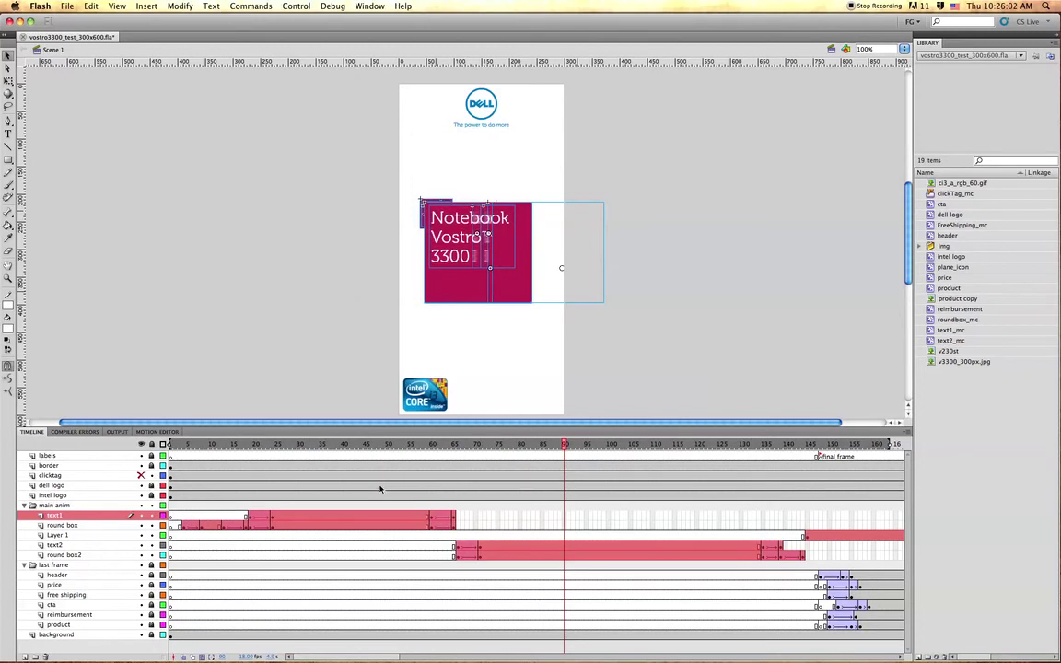
pyautogui.moveTo(461, 288); pyautogui.dragTo(466, 288)
pyautogui.press('Up')
pyautogui.press('Up')
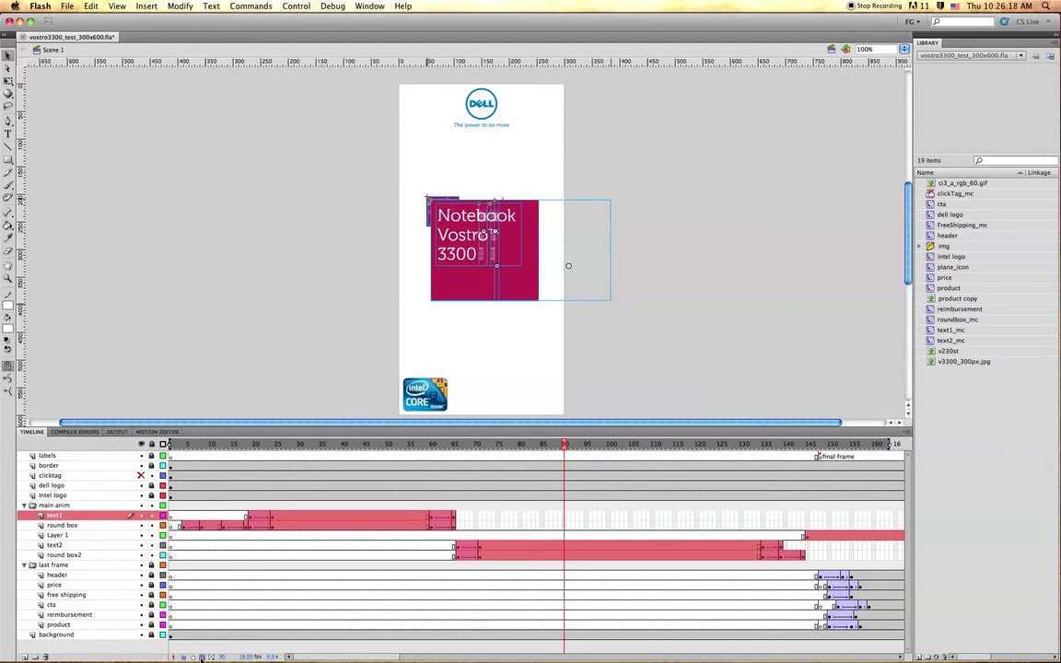
# - Reselect the main anim artwork in all frames with the playhead at frame 81, and nudge it slightly left
pyautogui.click(202, 657)
pyautogui.moveTo(436, 443); pyautogui.dragTo(589, 444)
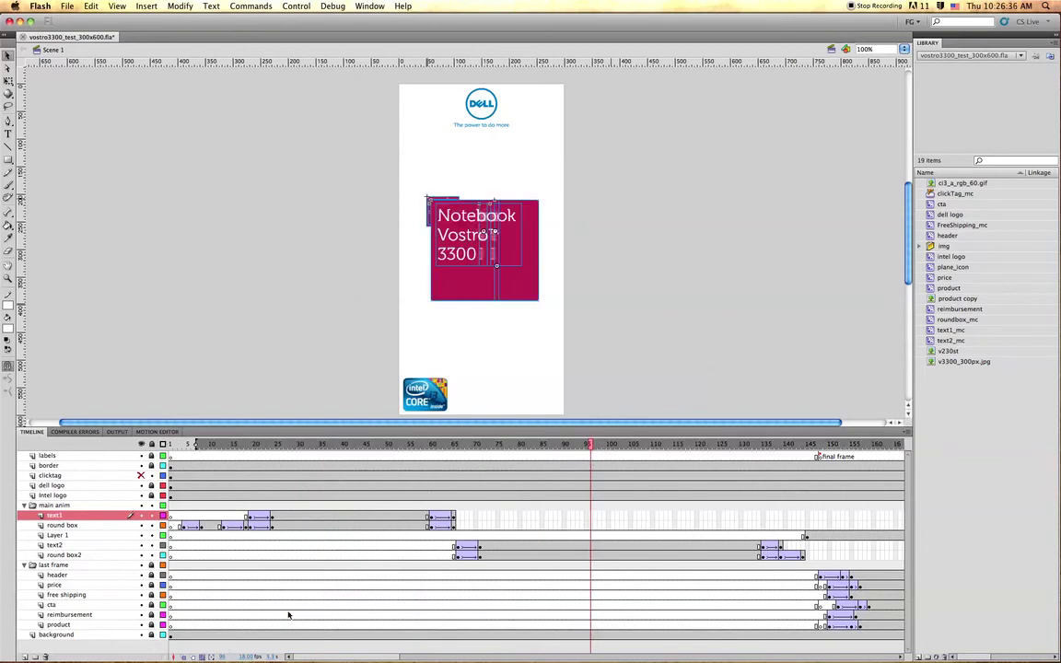
pyautogui.moveTo(589, 444); pyautogui.dragTo(611, 447)
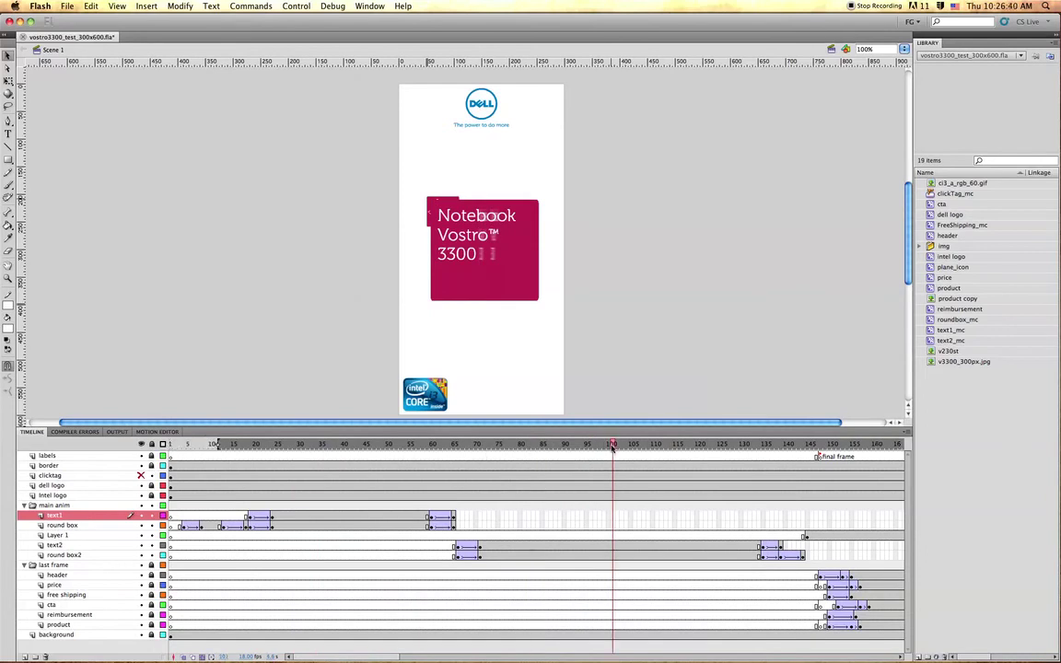
pyautogui.press('super+a')
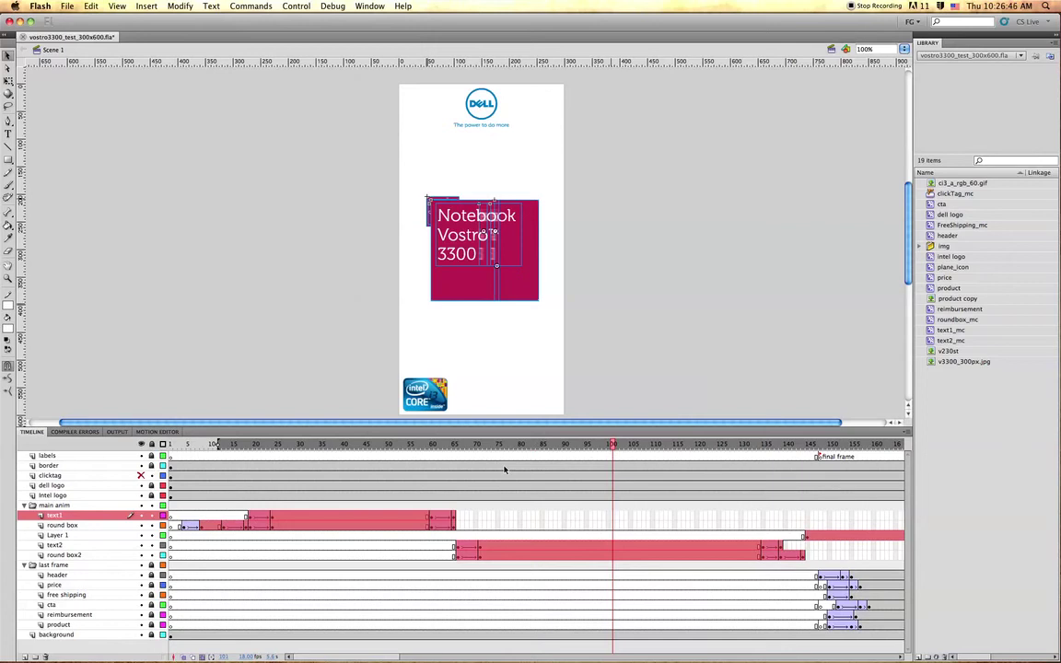
pyautogui.click(524, 444)
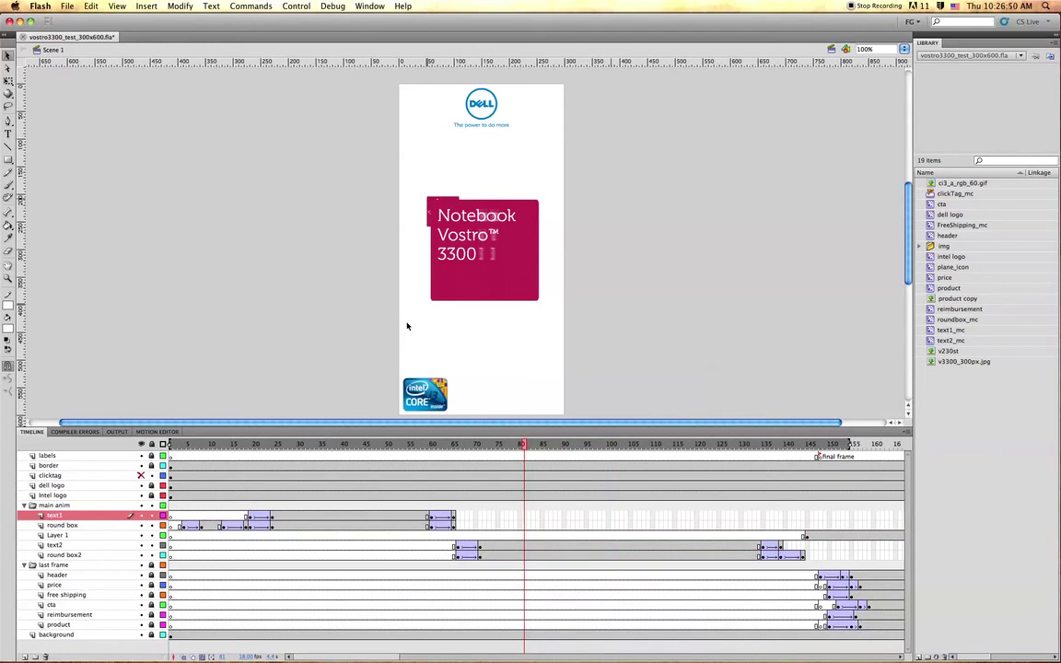
pyautogui.press('super+a')
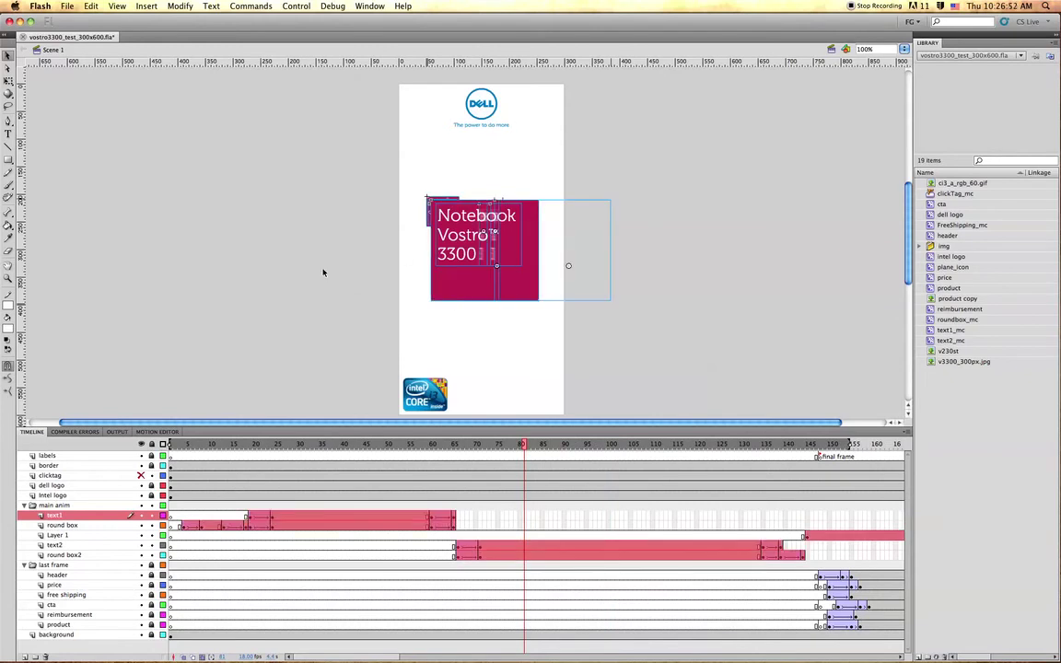
pyautogui.press('Left')
pyautogui.press('Left')
pyautogui.press('Left')
pyautogui.press('Left')
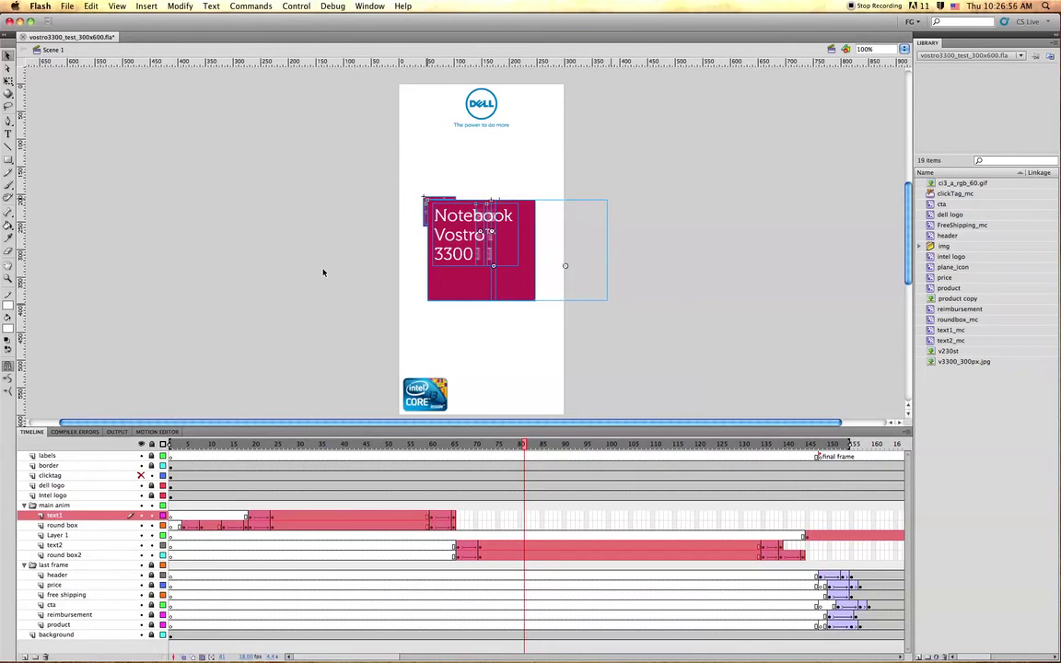
# - Turn off Edit Multiple Frames and play the animation from frame 1 through to the final frame section
pyautogui.click(202, 656)
pyautogui.moveTo(404, 445); pyautogui.dragTo(152, 431)
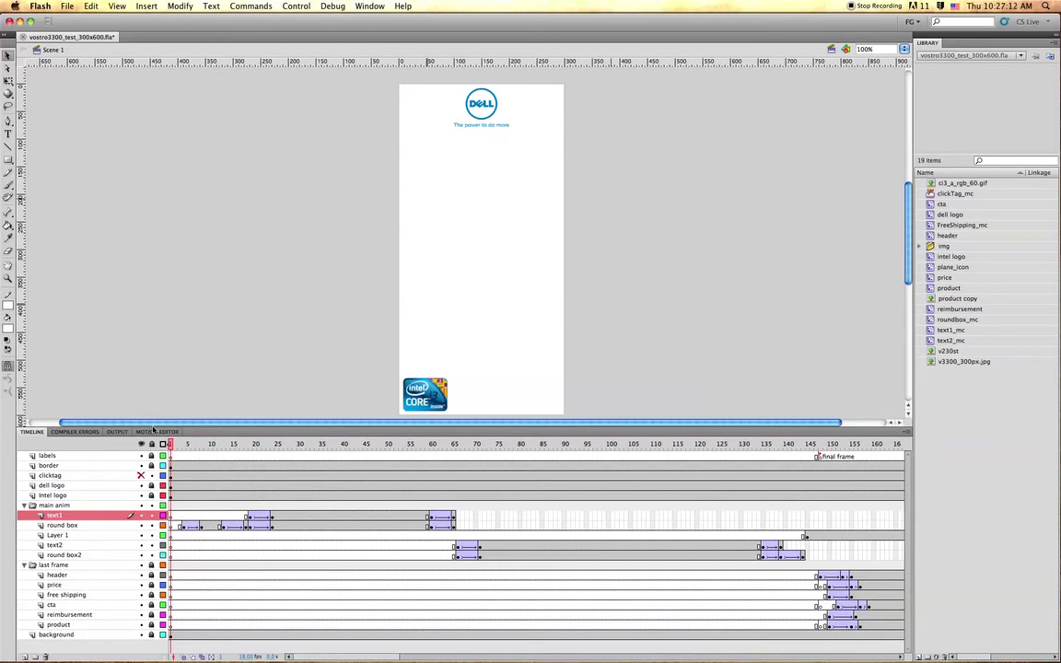
pyautogui.moveTo(169, 444)
pyautogui.mouseDown()
pyautogui.moveTo(303, 449)
pyautogui.moveTo(155, 446)
pyautogui.mouseUp()
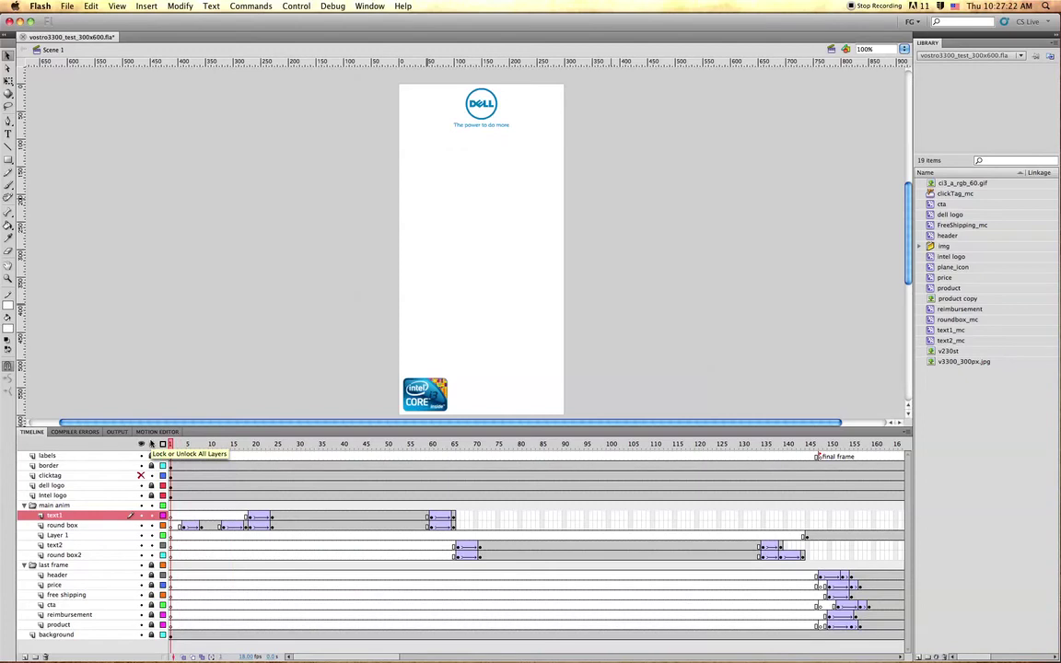
pyautogui.press('Return')
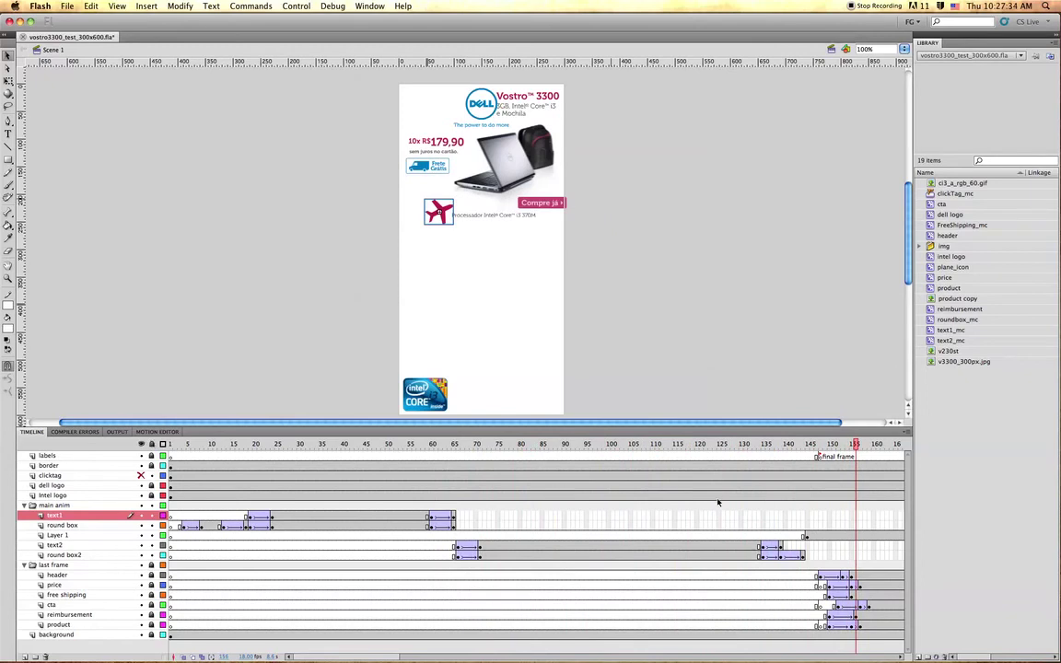
pyautogui.hscroll(5, 719, 502)
pyautogui.moveTo(476, 451); pyautogui.dragTo(600, 431)
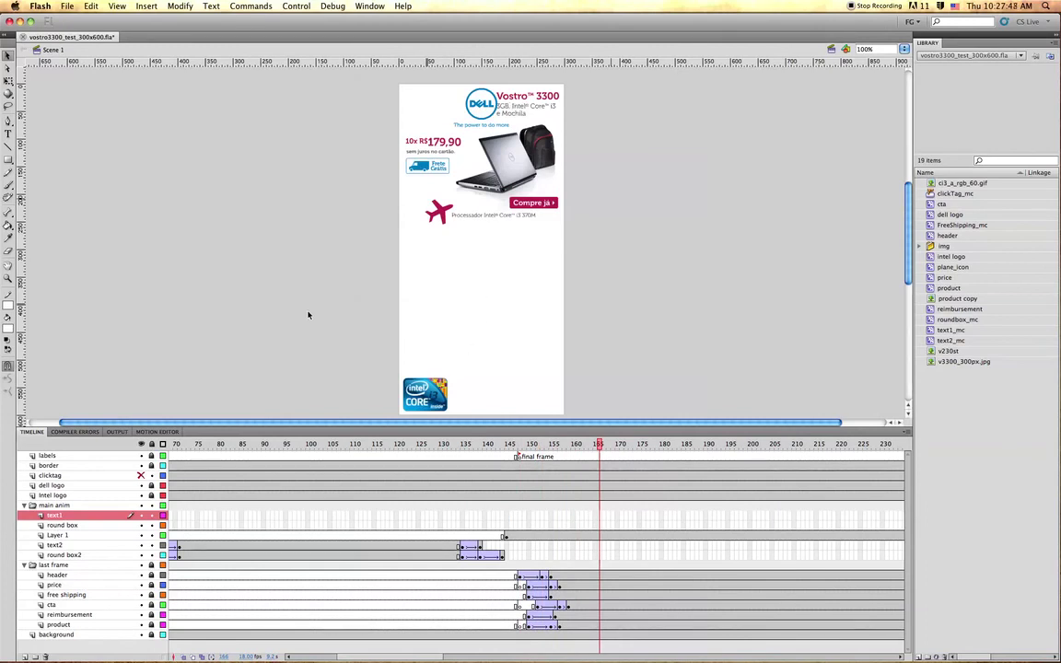
# - Open vostro3300_test_300x250.fla from the Flash resize folder in Finder and compare its final-frame layout with the 300x600 banner
pyautogui.press('super+Tab')
pyautogui.click(230, 304)
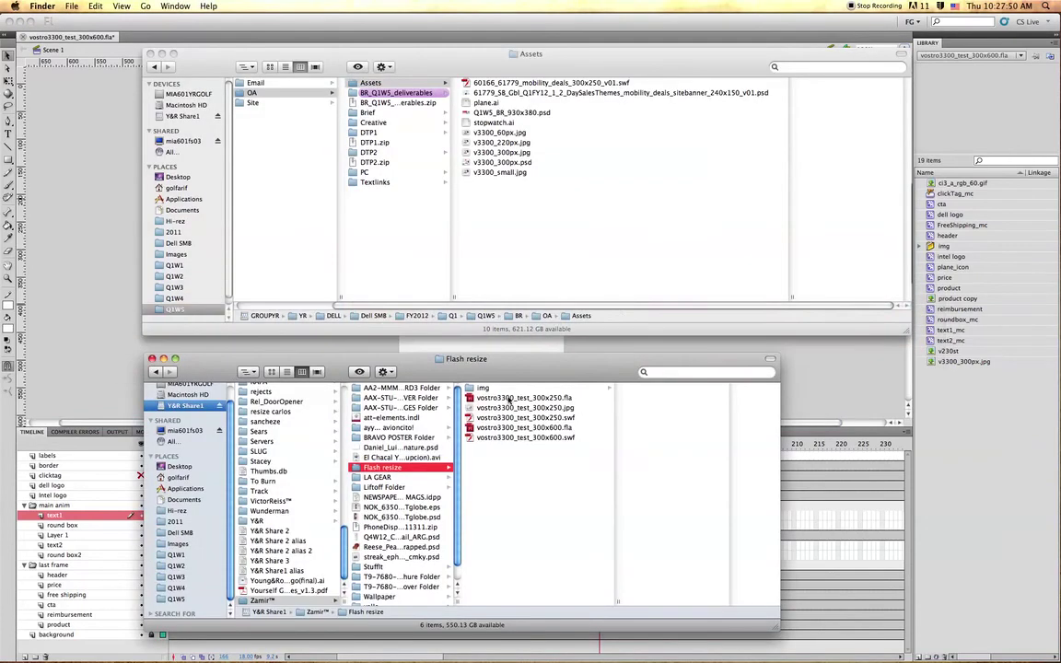
pyautogui.moveTo(510, 370); pyautogui.dragTo(509, 361)
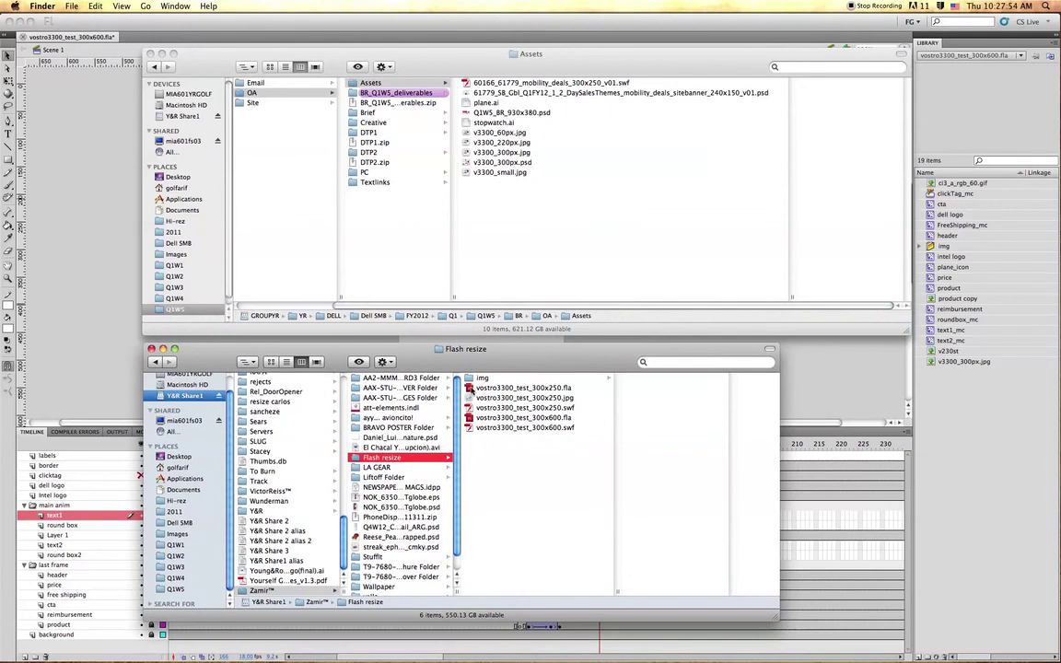
pyautogui.doubleClick(468, 387)
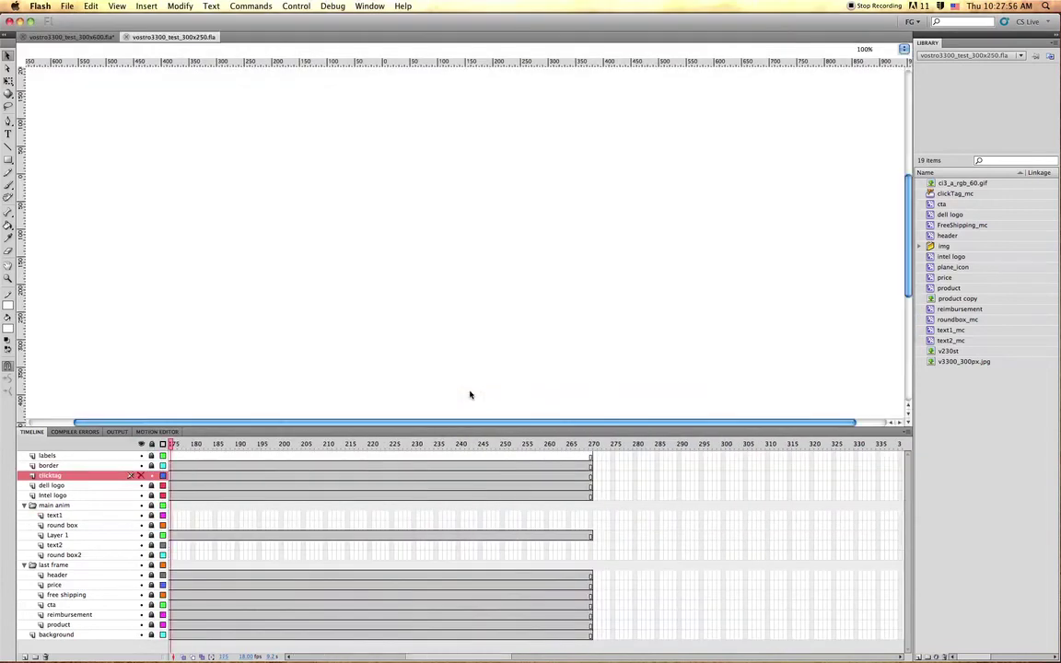
pyautogui.hscroll(-10, 481, 494)
pyautogui.moveTo(407, 445); pyautogui.dragTo(484, 445)
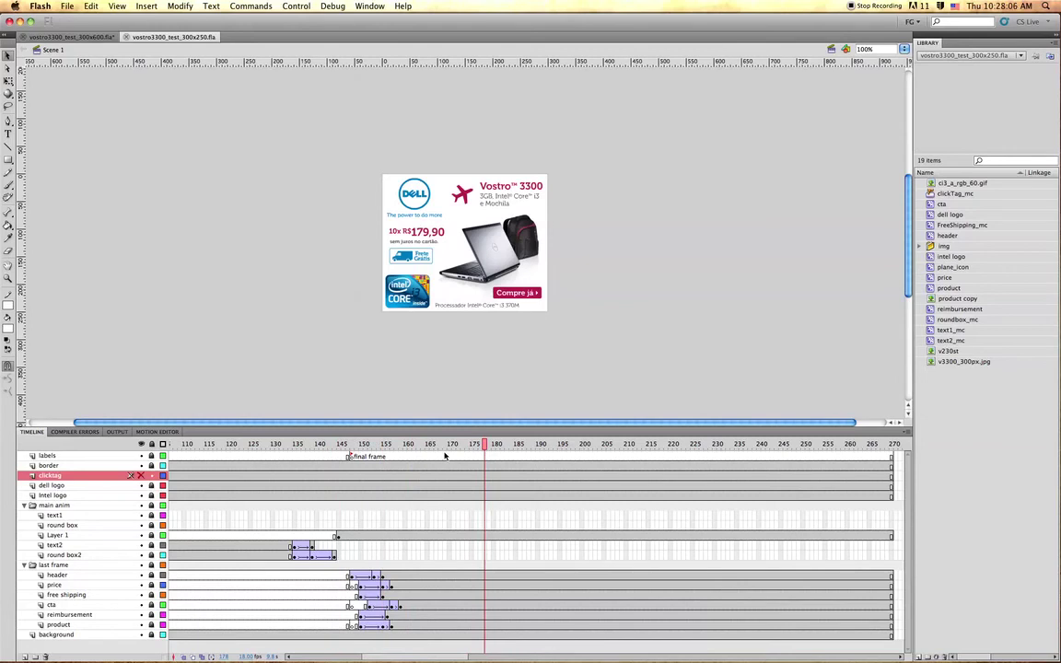
pyautogui.moveTo(448, 448); pyautogui.dragTo(472, 445)
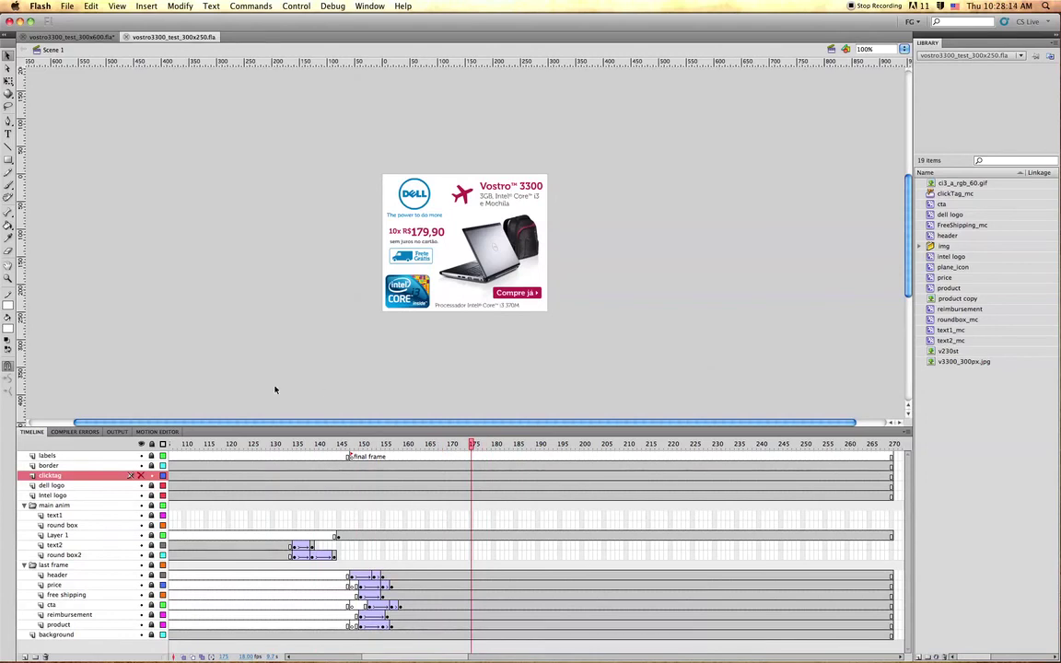
pyautogui.click(81, 36)
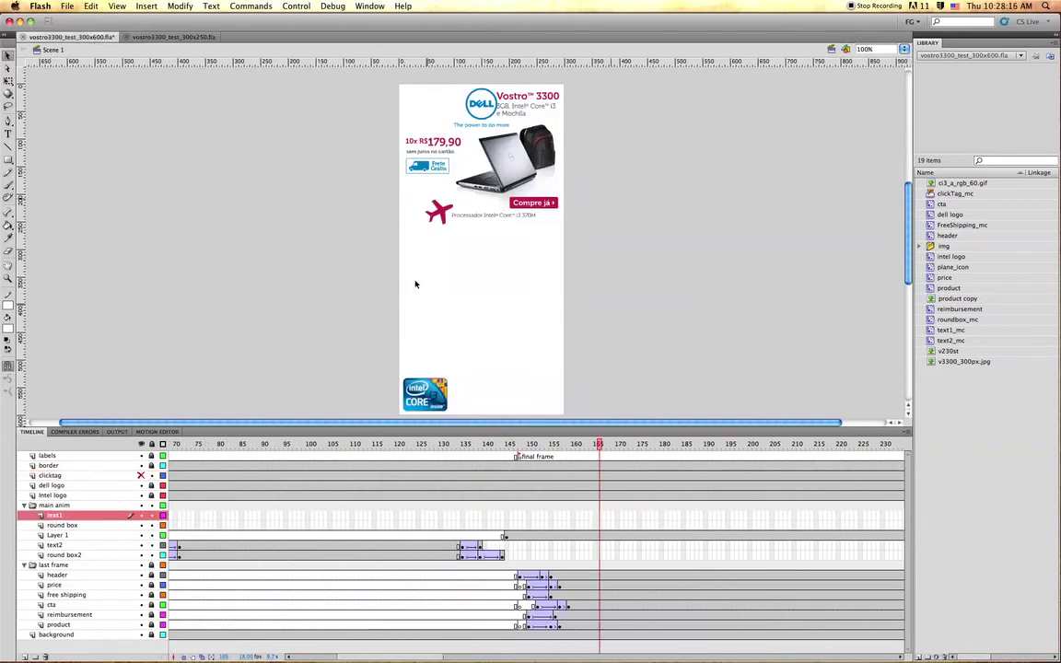
pyautogui.moveTo(594, 443)
pyautogui.mouseDown()
pyautogui.moveTo(456, 443)
pyautogui.moveTo(635, 444)
pyautogui.moveTo(612, 444)
pyautogui.mouseUp()
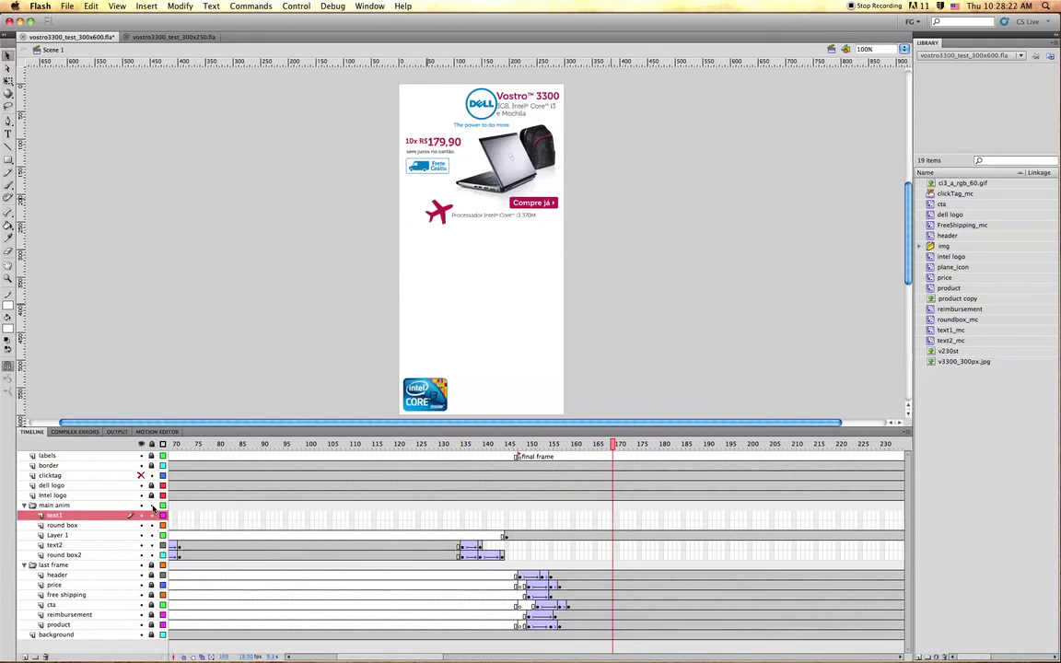
# - Try moving the plane icon on Layer 1 up to just below the Dell logo
pyautogui.click(505, 538)
pyautogui.click(469, 266)
pyautogui.click(443, 216)
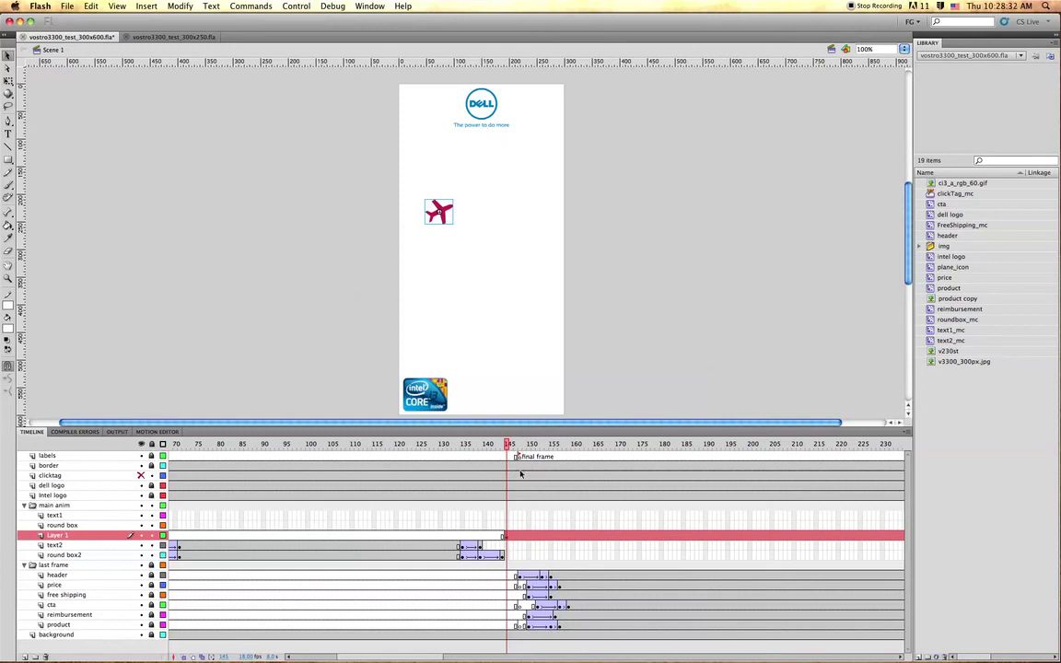
pyautogui.moveTo(506, 448); pyautogui.dragTo(355, 427)
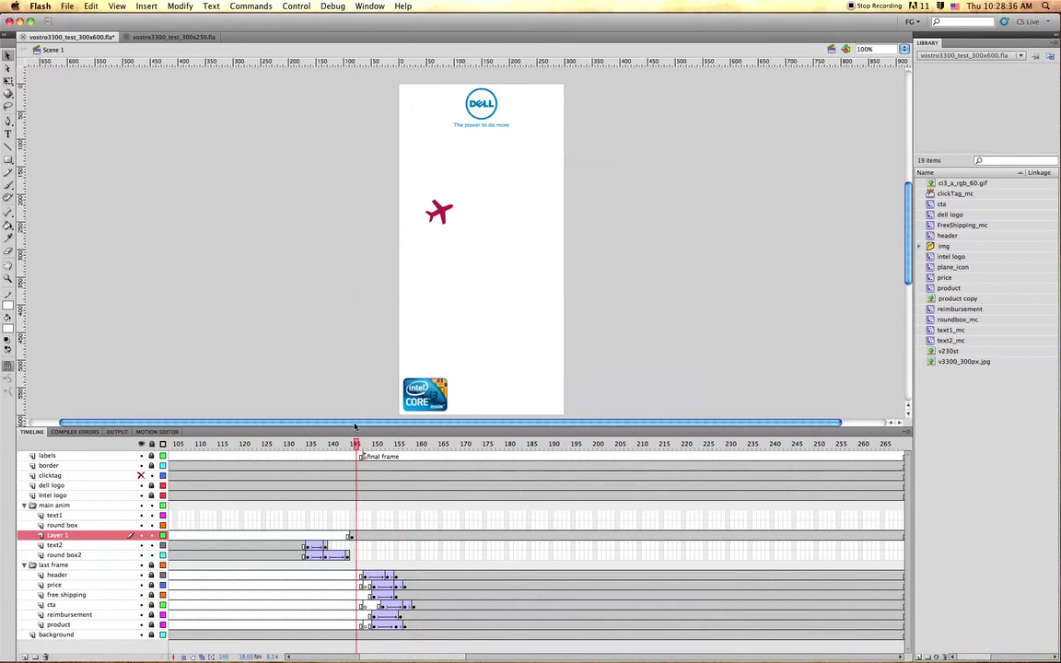
pyautogui.click(441, 212)
pyautogui.moveTo(441, 214); pyautogui.dragTo(440, 164)
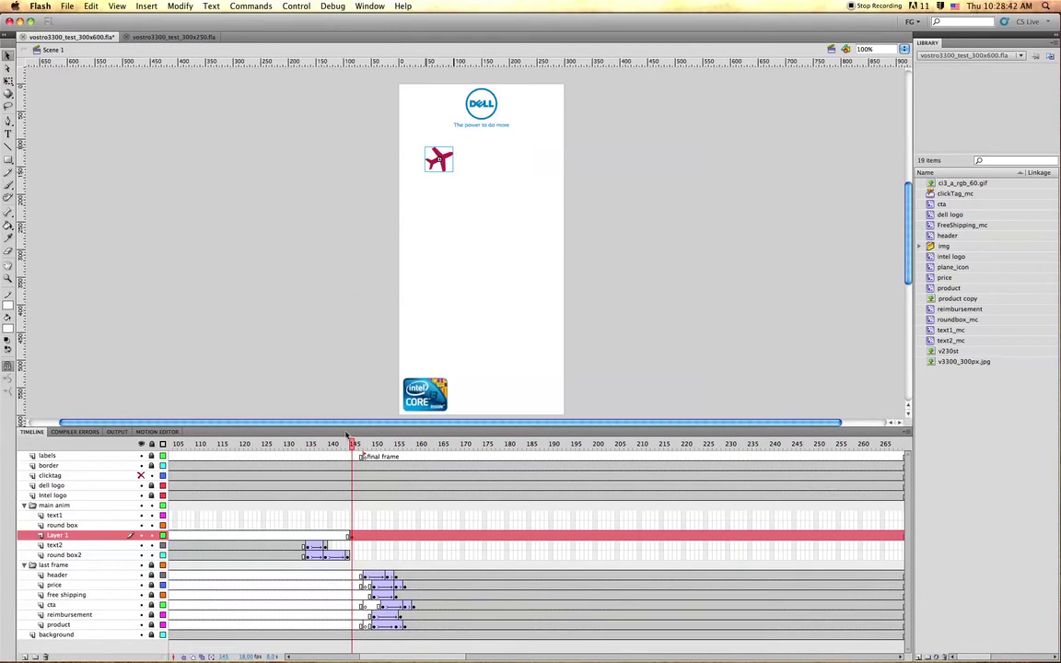
# - Undo the plane icon's move and step through the frames around frame 145 to examine the transition from the round box
pyautogui.moveTo(336, 444); pyautogui.dragTo(360, 444)
pyautogui.press('super+a')
pyautogui.press('super+c')
pyautogui.press(',')
pyautogui.press(',')
pyautogui.press(',')
pyautogui.press(',')
pyautogui.moveTo(343, 446)
pyautogui.mouseDown()
pyautogui.moveTo(365, 448)
pyautogui.moveTo(326, 445)
pyautogui.moveTo(353, 446)
pyautogui.mouseUp()
pyautogui.press(',')
pyautogui.press(',')
pyautogui.press(',')
pyautogui.press(',')
pyautogui.press(',')
pyautogui.press(',')
pyautogui.press(',')
pyautogui.press('.')
pyautogui.press('.')
pyautogui.press('.')
pyautogui.press('.')
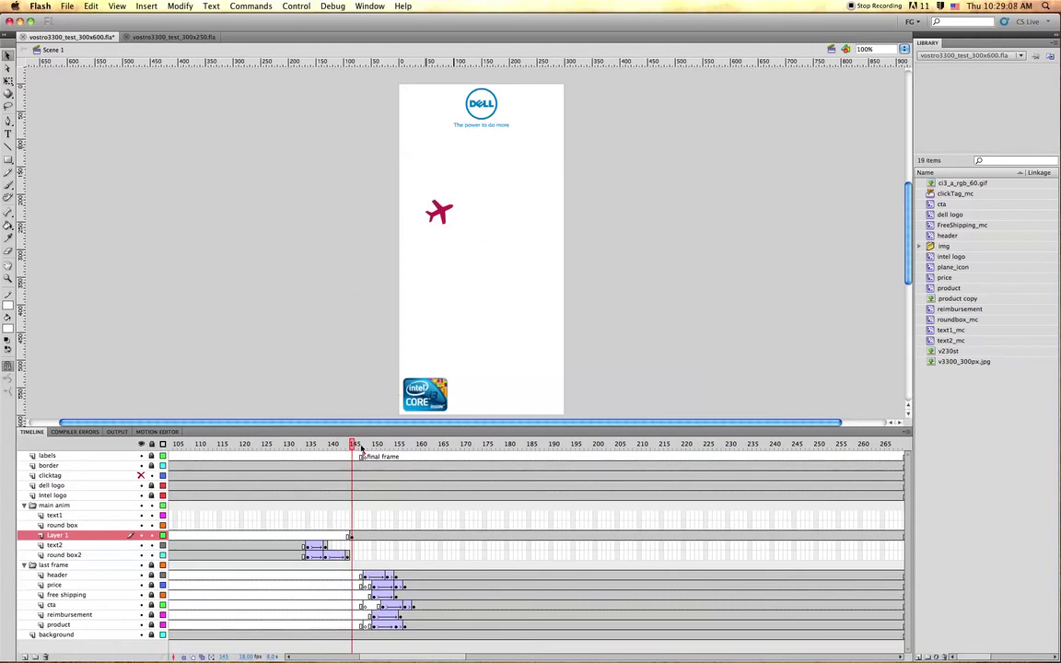
# - Overlay the last few frames up to frame 145 with Edit Multiple Frames to check the plane icon against the small round box
pyautogui.click(203, 657)
pyautogui.hscroll(-10, 357, 489)
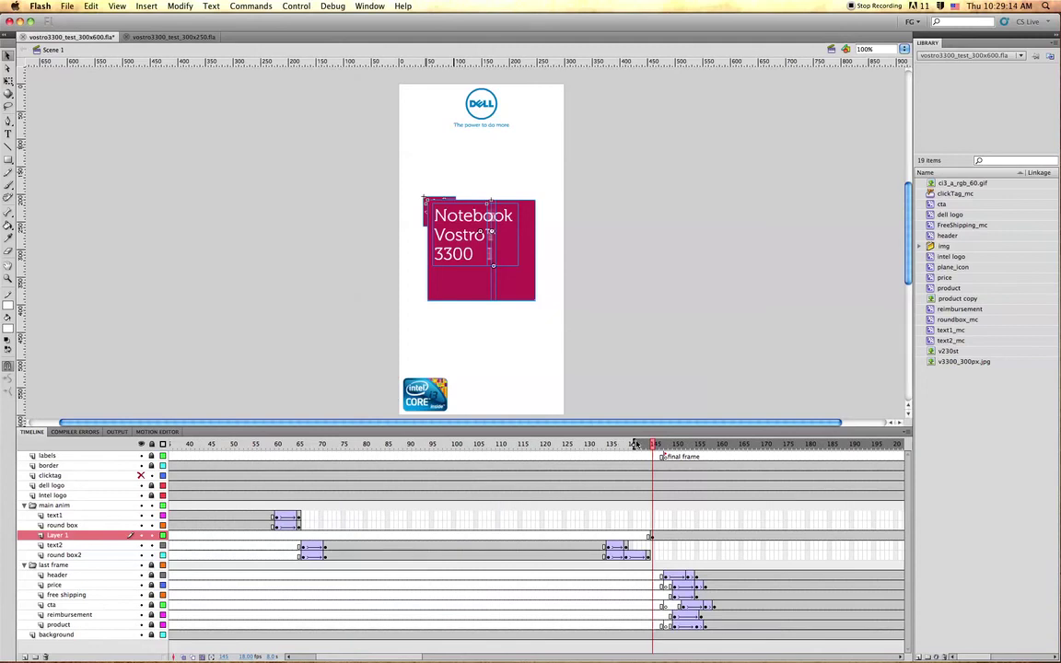
pyautogui.moveTo(635, 445); pyautogui.dragTo(643, 445)
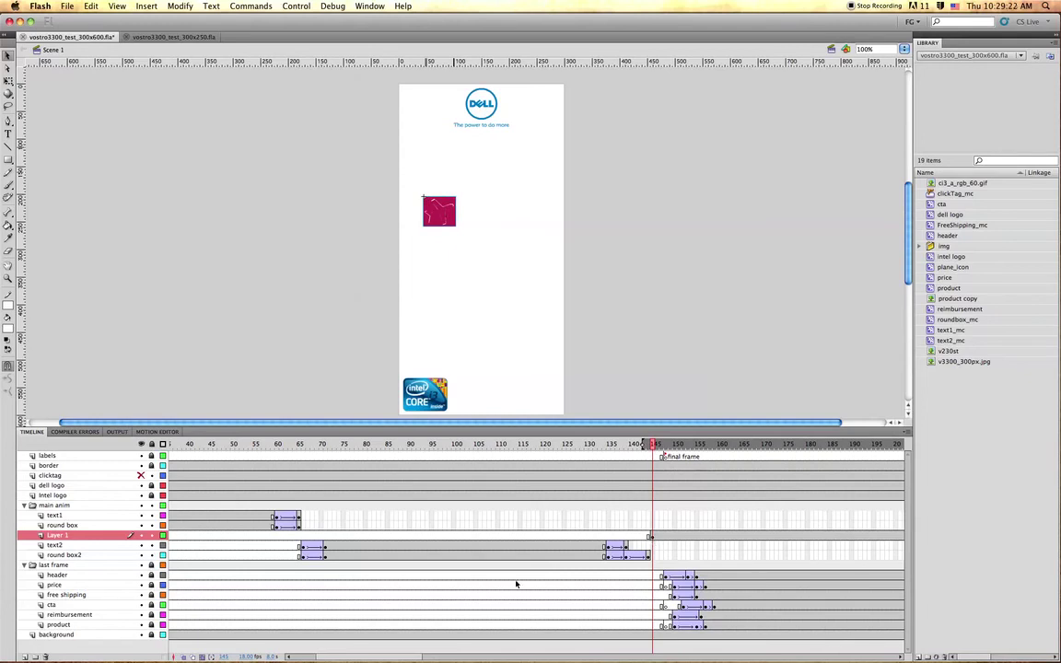
pyautogui.click(204, 656)
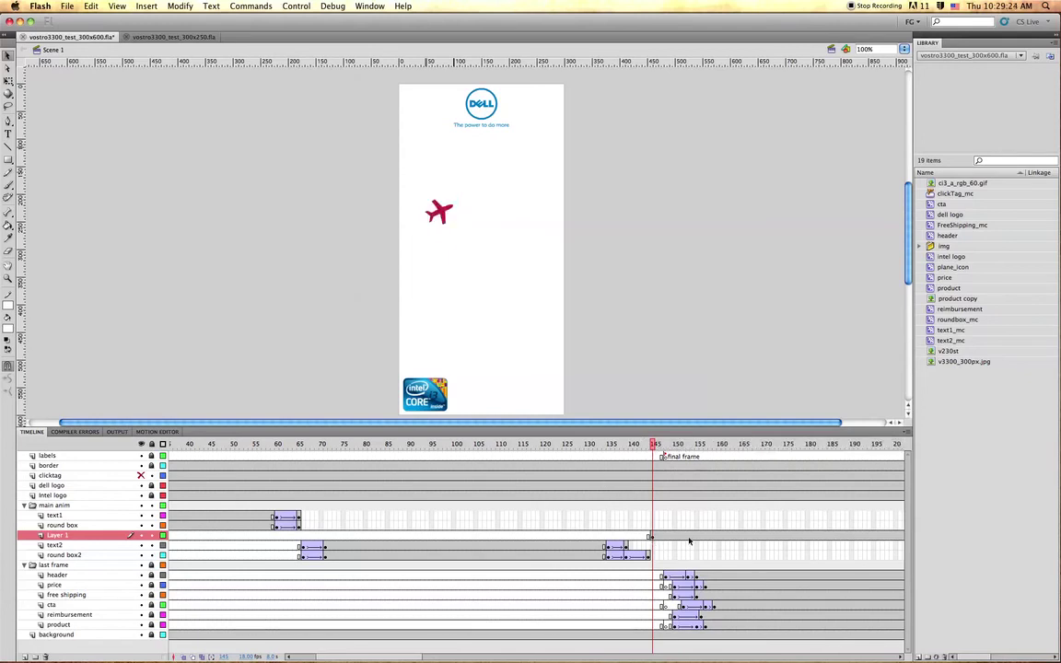
# - Shift Layer 1's plane keyframe to frame 144 and select the plane icon together with the small round box
pyautogui.click(649, 536)
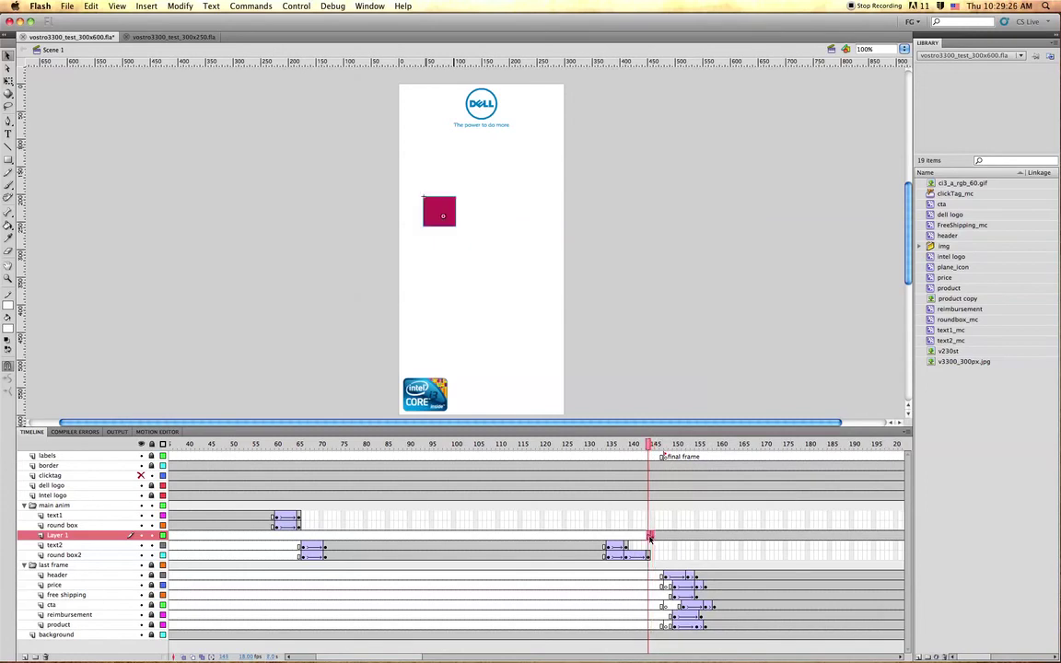
pyautogui.click(653, 538)
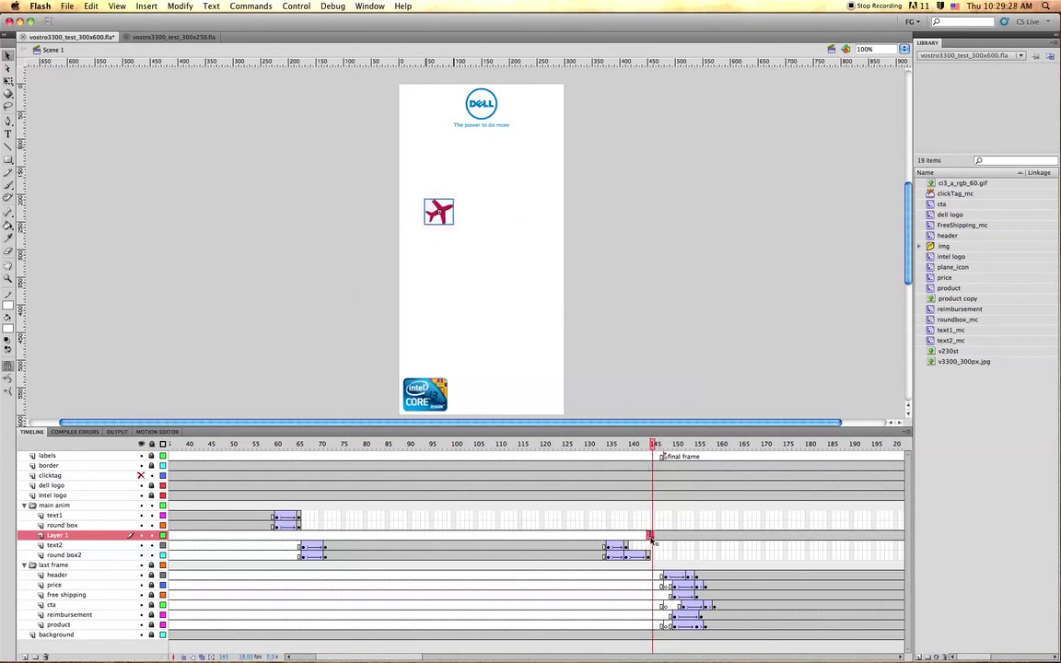
pyautogui.click(648, 536)
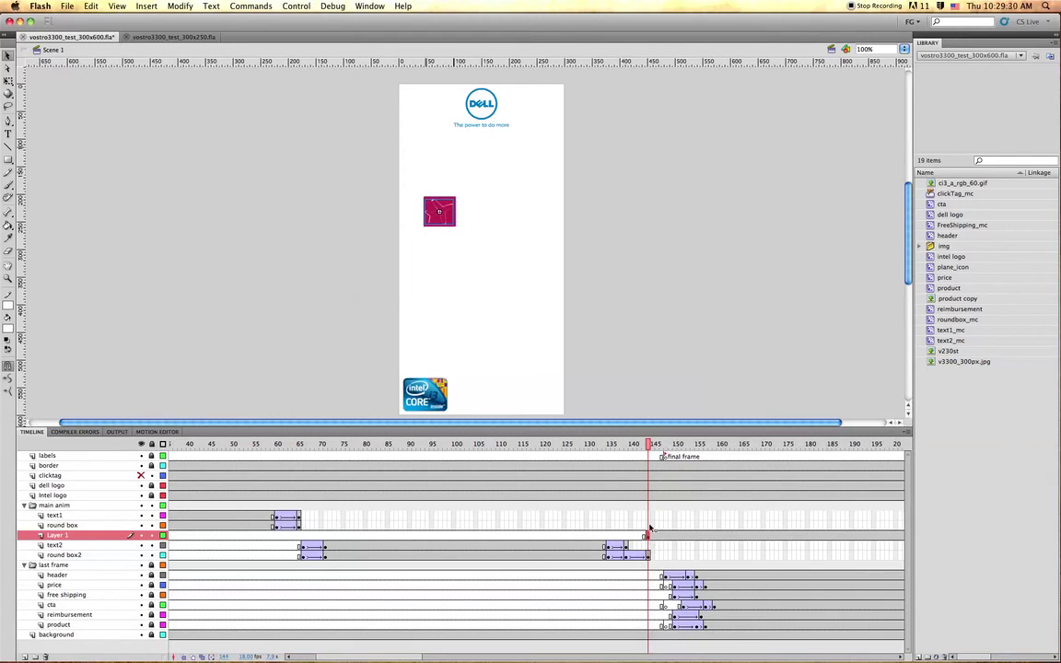
pyautogui.moveTo(630, 444)
pyautogui.mouseDown()
pyautogui.moveTo(680, 443)
pyautogui.moveTo(649, 451)
pyautogui.mouseUp()
pyautogui.moveTo(380, 191); pyautogui.dragTo(462, 230)
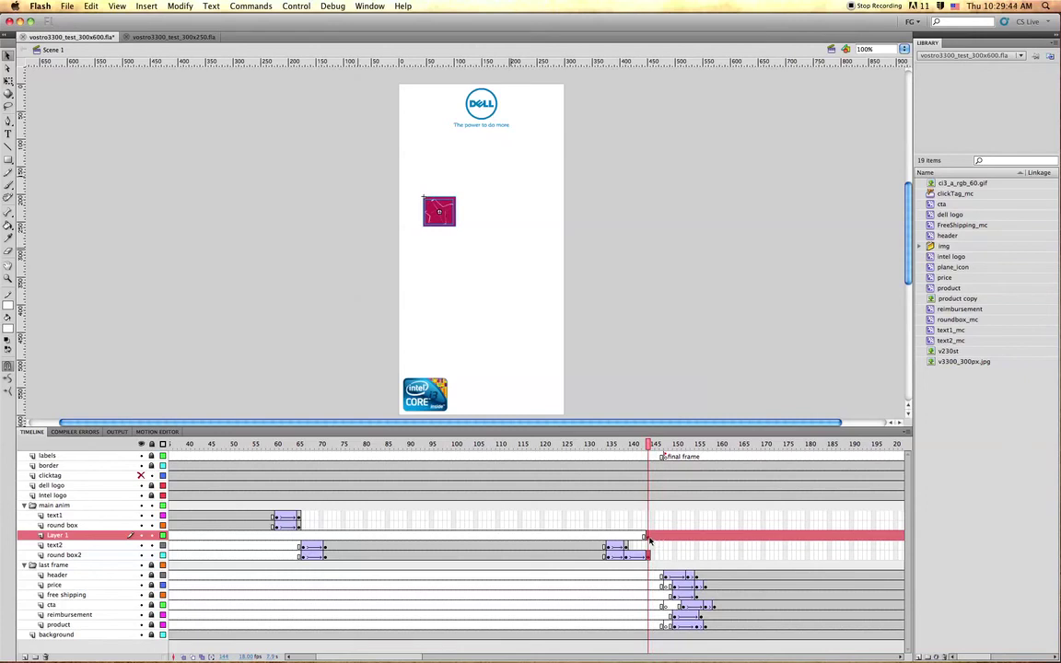
# - Move the plane icon and small round box together up below the Dell logo and slightly left
pyautogui.hotkey('shift', 'Up')
pyautogui.hotkey('shift', 'Up')
pyautogui.hotkey('shift', 'Up')
pyautogui.hotkey('shift', 'Up')
pyautogui.hotkey('shift', 'Up')
pyautogui.hotkey('shift', 'Up')
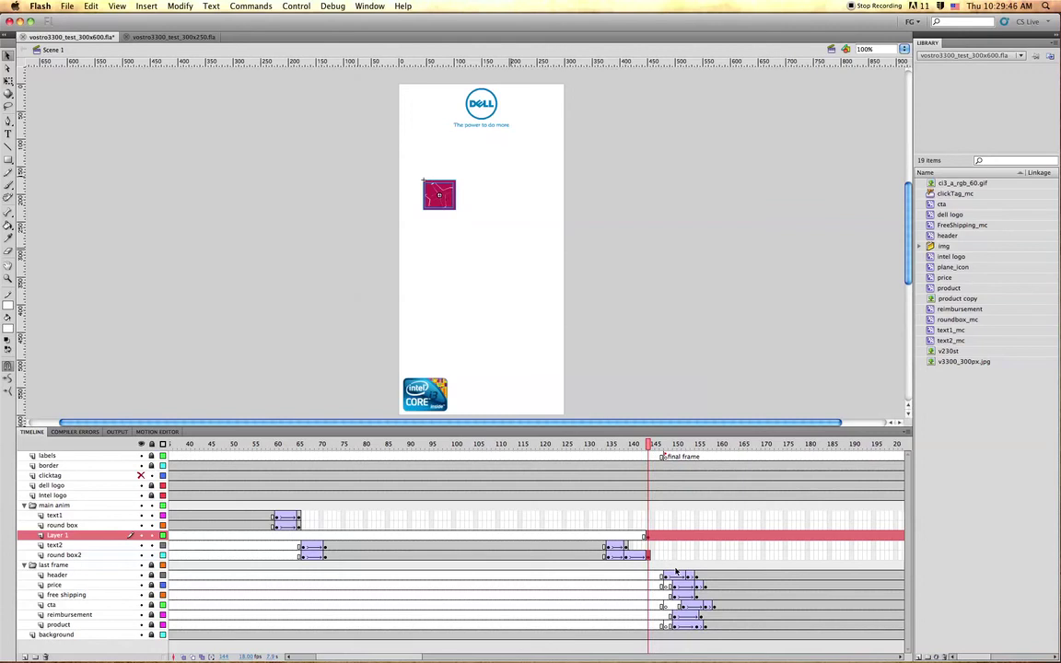
pyautogui.hotkey('shift', 'Up')
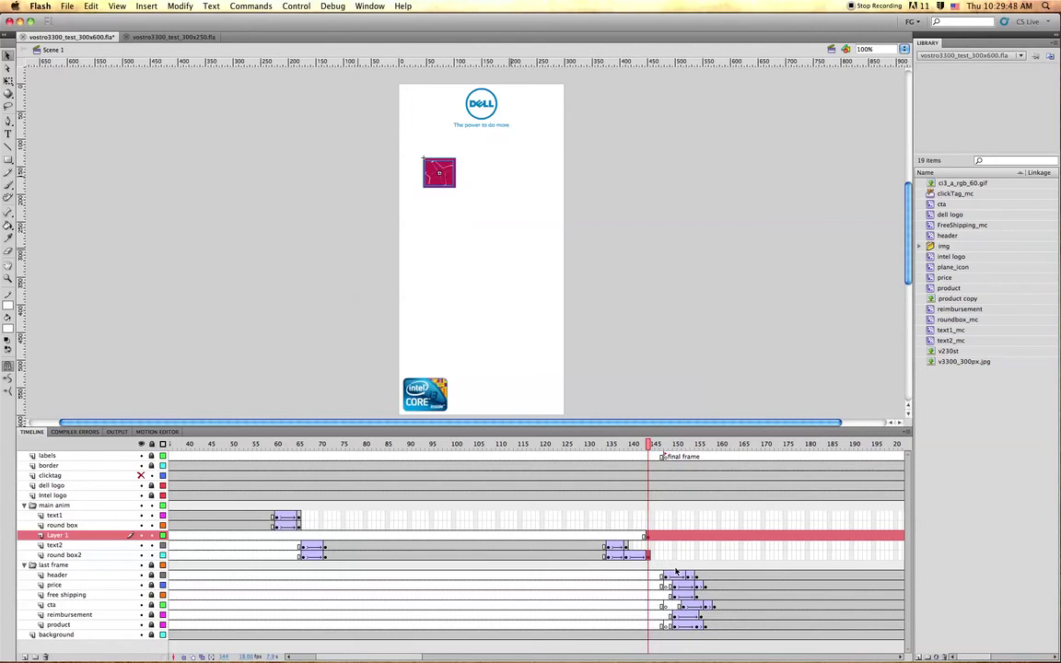
pyautogui.press('Right')
pyautogui.press('Right')
pyautogui.hotkey('shift', 'Left')
pyautogui.press('Left')
pyautogui.press('Up')
pyautogui.press('Up')
pyautogui.press('Right')
pyautogui.press('Up')
pyautogui.press('Right')
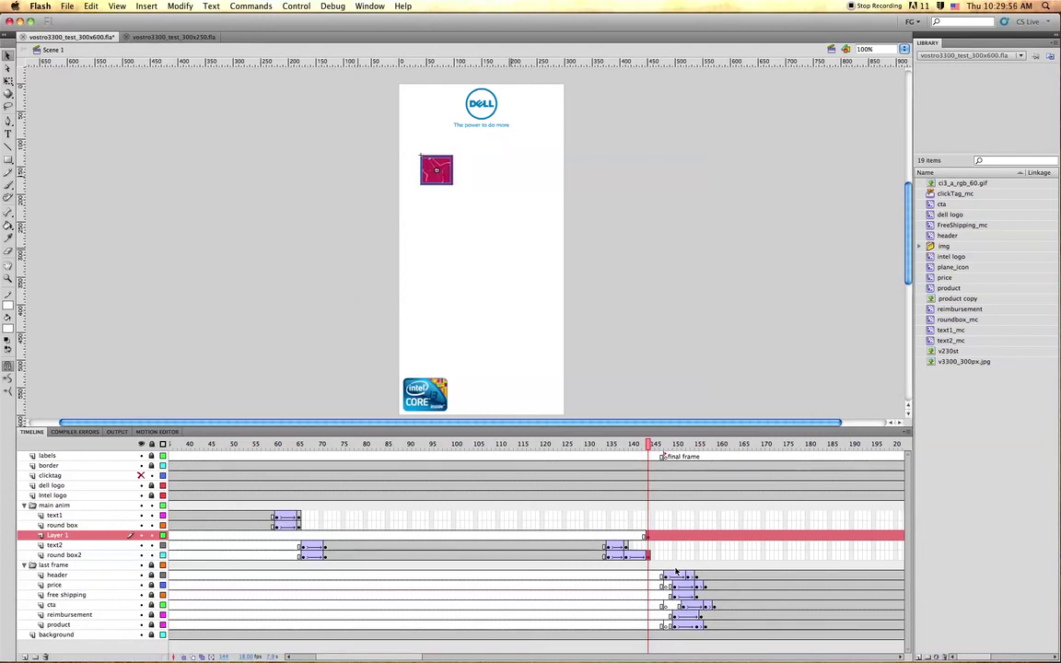
# - Return the plane keyframe on Layer 1 to frame 145 and scrub through the box-to-plane transition
pyautogui.click(647, 537)
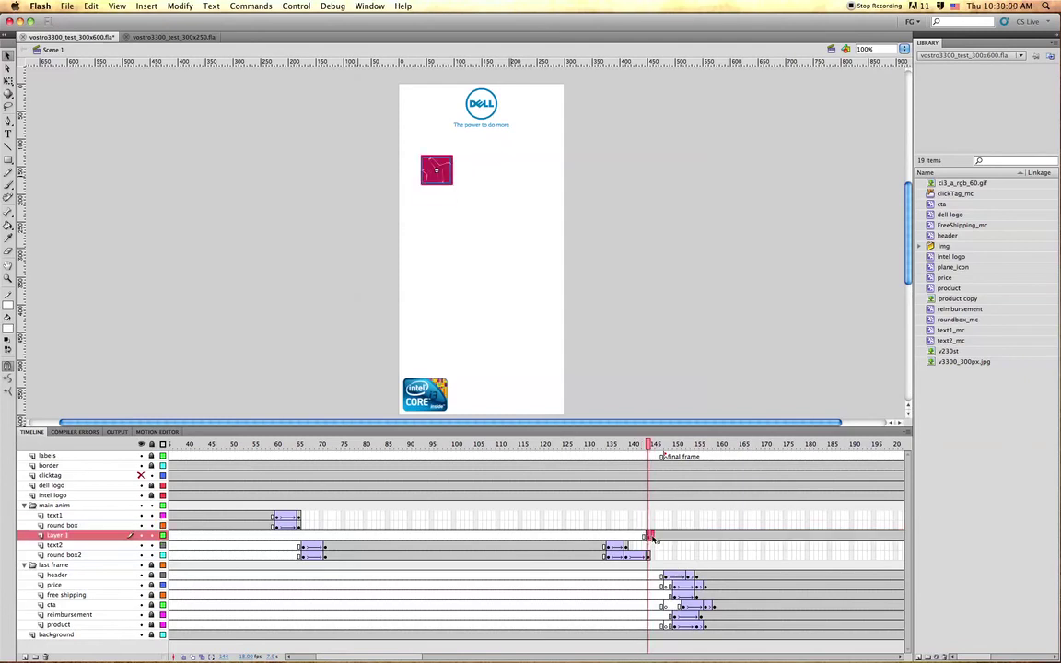
pyautogui.click(653, 537)
pyautogui.moveTo(633, 446); pyautogui.dragTo(657, 448)
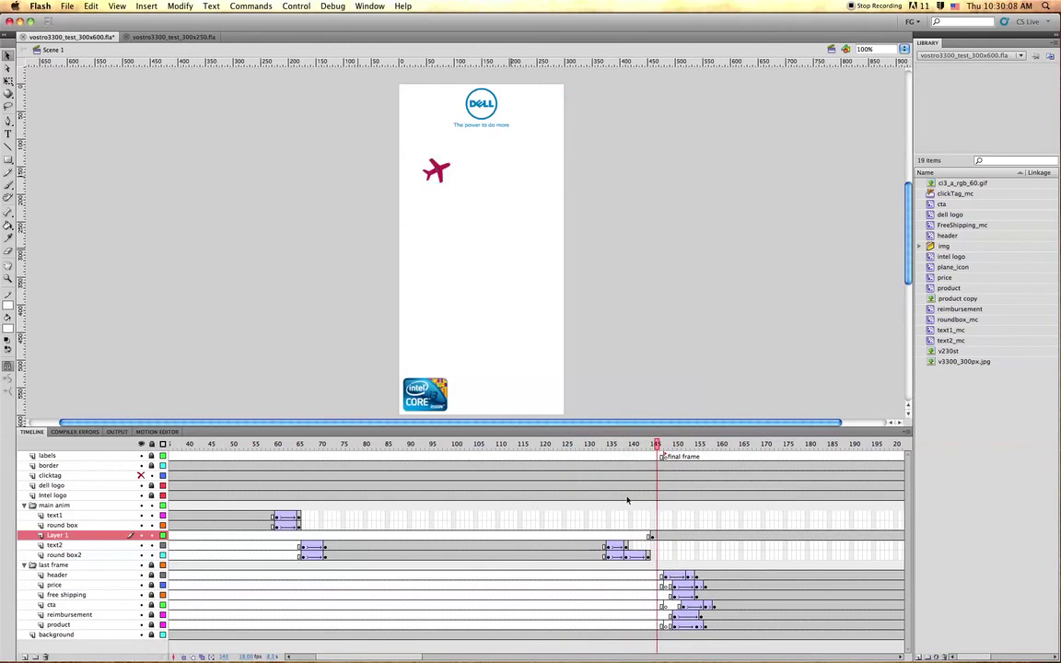
# - Shift the squeezed round box and text2 up and left at their shared keyframe just before frame 140
pyautogui.click(624, 445)
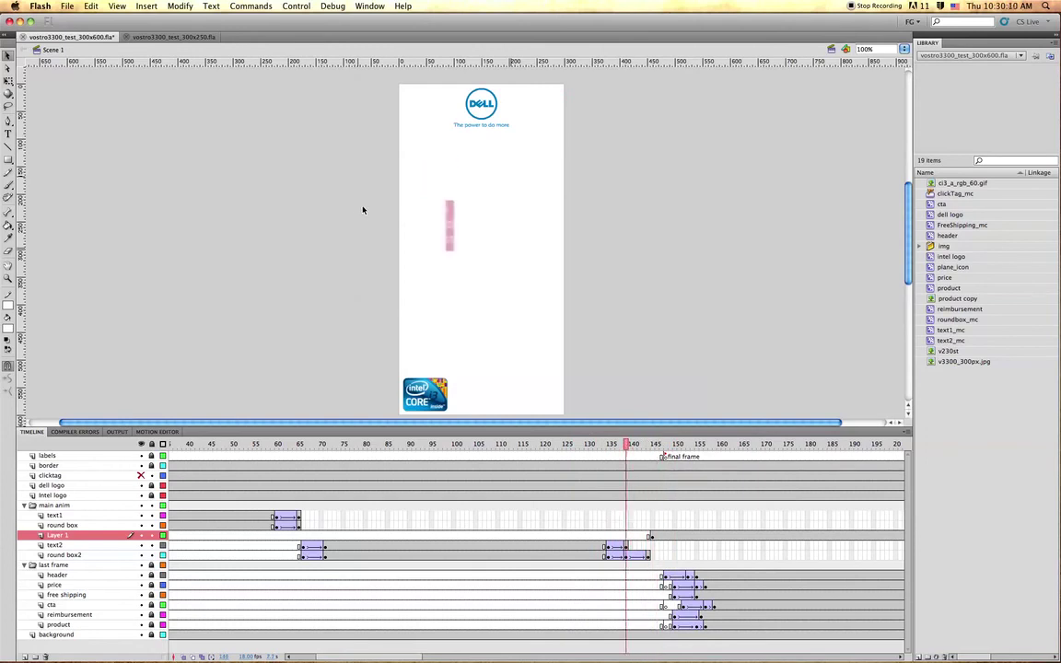
pyautogui.click(449, 226)
pyautogui.press('Up')
pyautogui.press('Up')
pyautogui.press('Up')
pyautogui.press('Up')
pyautogui.press('Up')
pyautogui.press('Up')
pyautogui.press('Left')
pyautogui.press('Left')
pyautogui.press('Left')
pyautogui.press('Left')
pyautogui.press('Left')
pyautogui.press('Left')
pyautogui.press('Left')
pyautogui.press('Left')
pyautogui.press('Left')
pyautogui.press('Left')
pyautogui.press('Left')
pyautogui.press('Left')
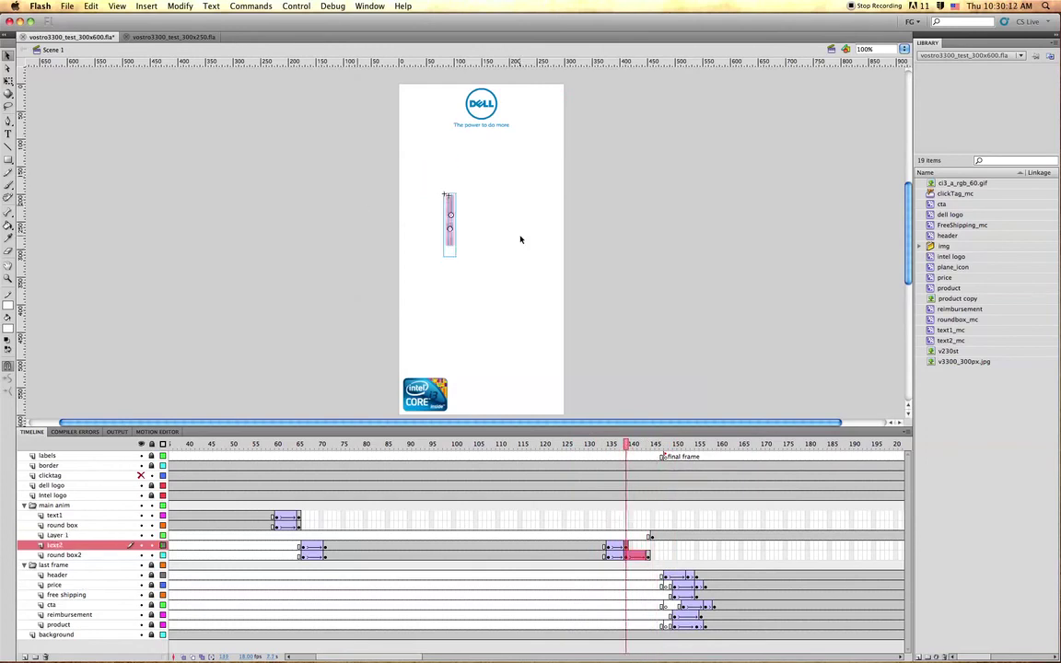
pyautogui.press('Up')
pyautogui.press('Up')
pyautogui.press('Up')
pyautogui.press('Up')
pyautogui.press('Up')
pyautogui.press('Up')
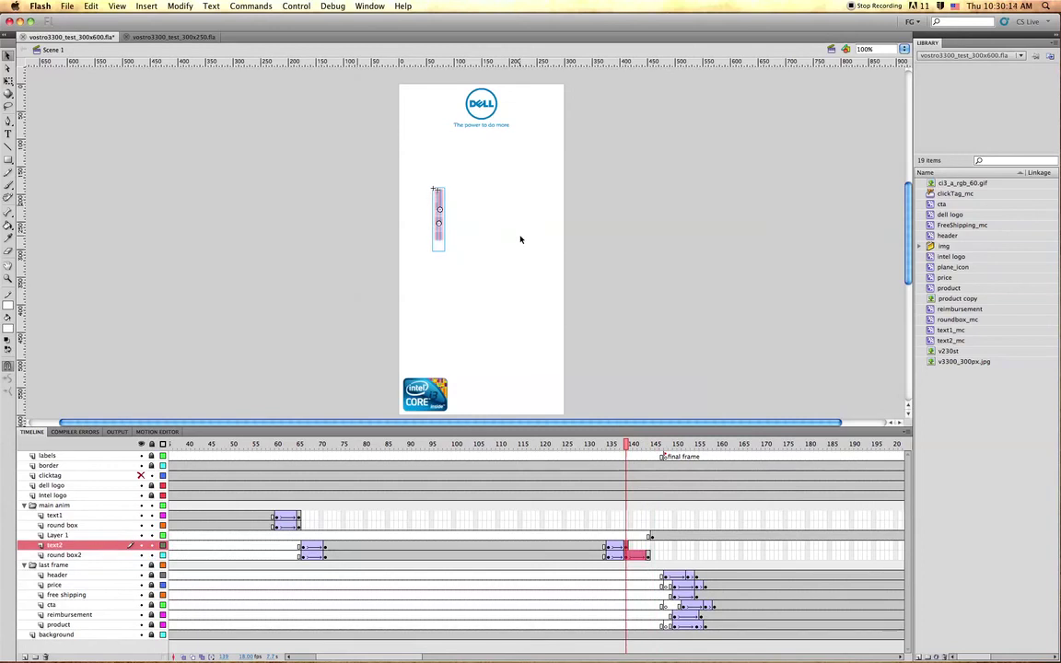
# - Fine-tune the squeezed box and text2 further up and slightly right, and play the animation through to the final frame
pyautogui.moveTo(612, 446); pyautogui.dragTo(627, 446)
pyautogui.moveTo(626, 445)
pyautogui.mouseDown()
pyautogui.moveTo(615, 446)
pyautogui.moveTo(644, 445)
pyautogui.moveTo(610, 445)
pyautogui.moveTo(654, 445)
pyautogui.moveTo(626, 445)
pyautogui.mouseUp()
pyautogui.moveTo(345, 211); pyautogui.dragTo(493, 225)
pyautogui.press('Up')
pyautogui.press('Up')
pyautogui.press('Up')
pyautogui.press('Up')
pyautogui.press('Up')
pyautogui.press('Up')
pyautogui.press('Right')
pyautogui.press('Right')
pyautogui.press('Right')
pyautogui.press('Right')
pyautogui.press('Right')
pyautogui.press('Right')
pyautogui.press('Right')
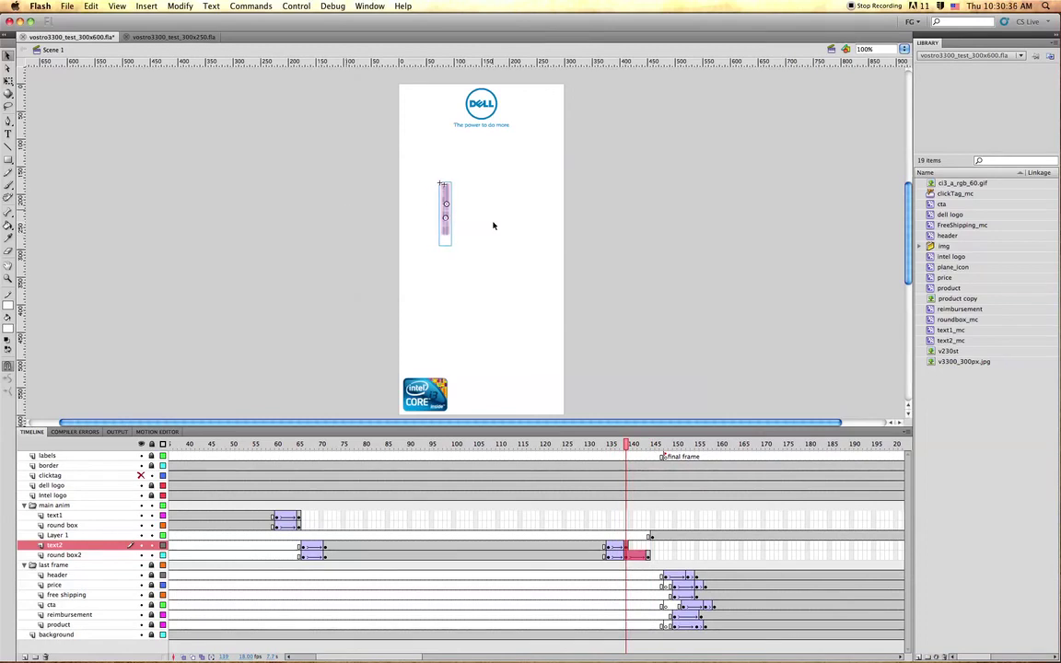
pyautogui.moveTo(626, 445); pyautogui.dragTo(595, 445)
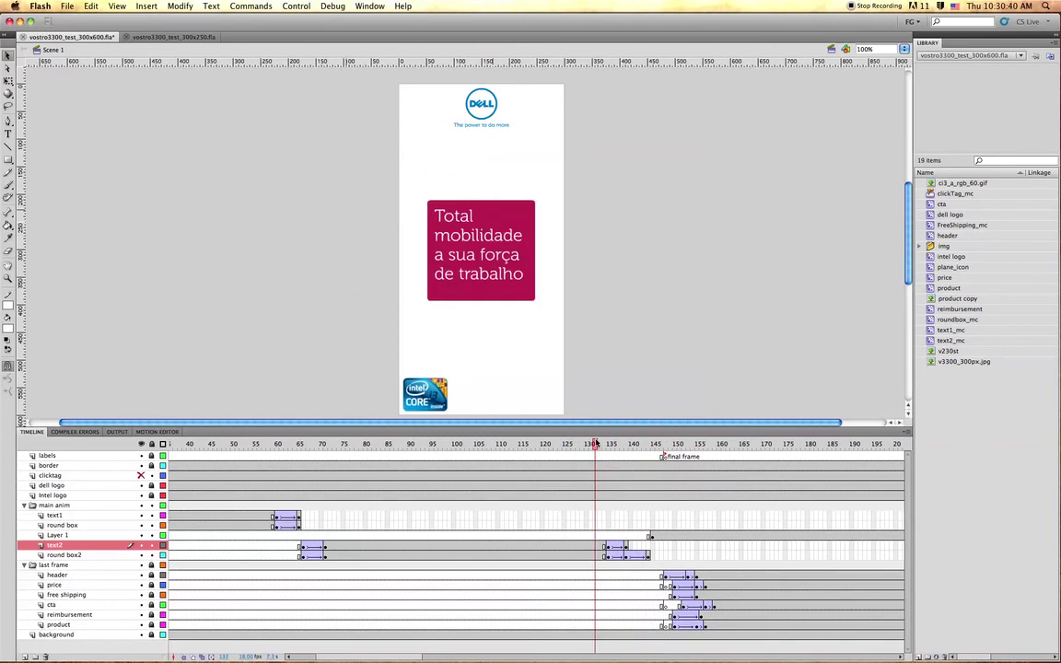
pyautogui.press('Return')
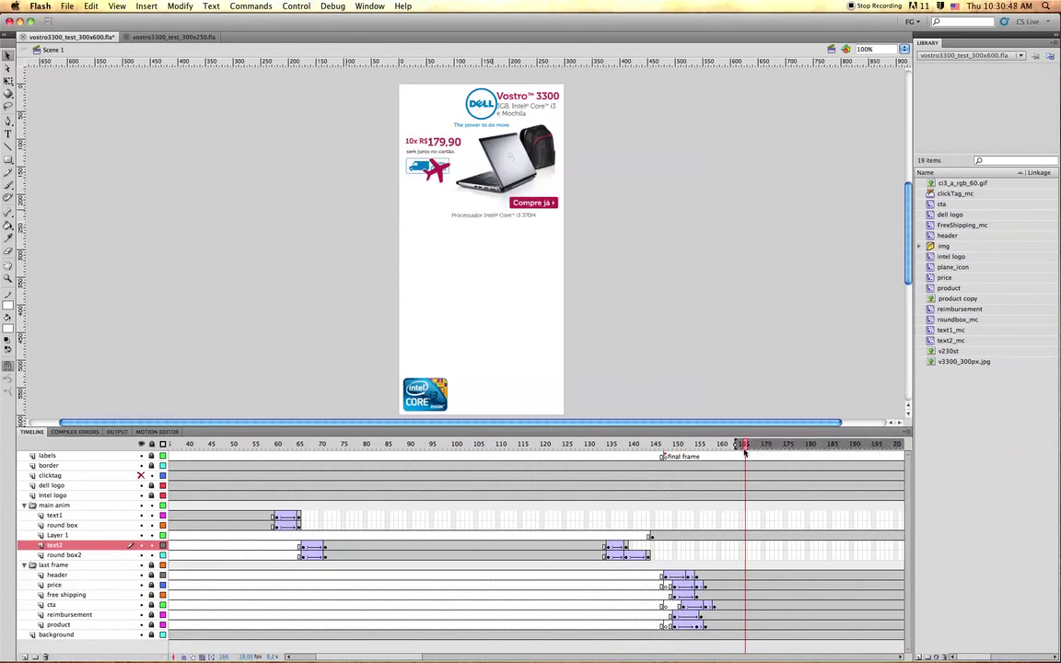
# - Extend the Edit Multiple Frames range back to frame 120 and move all final-frame elements down below the Dell logo
pyautogui.moveTo(737, 446); pyautogui.dragTo(545, 444)
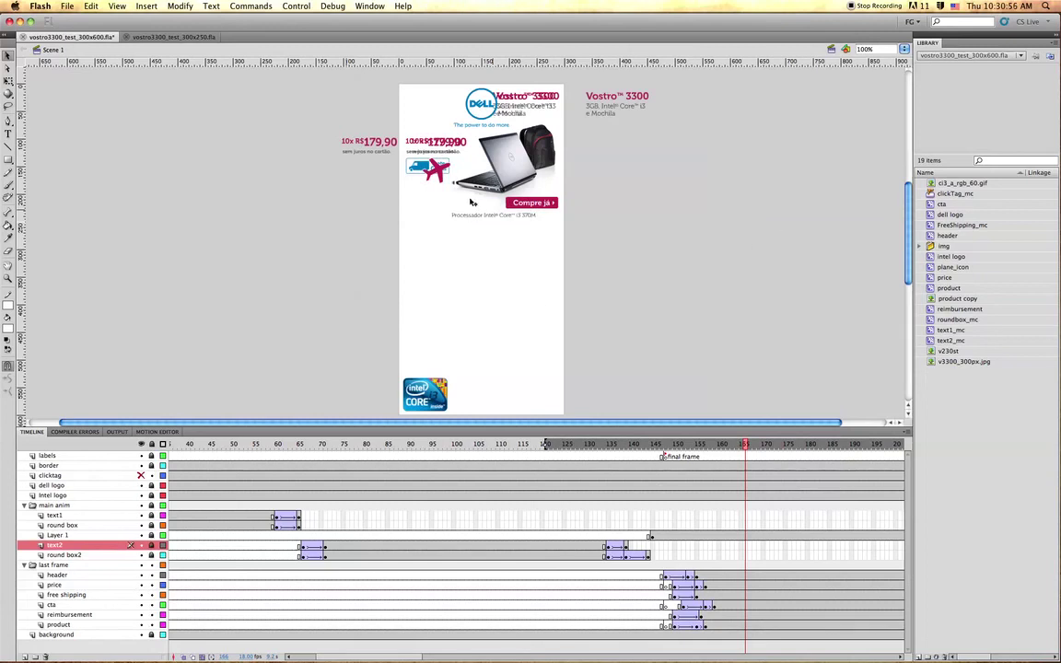
pyautogui.press('super+a')
pyautogui.moveTo(523, 99); pyautogui.dragTo(490, 170)
# - Enlarge the Vostro 3300 header across all its keyframes and position it just beside the plane icon
pyautogui.click(501, 209)
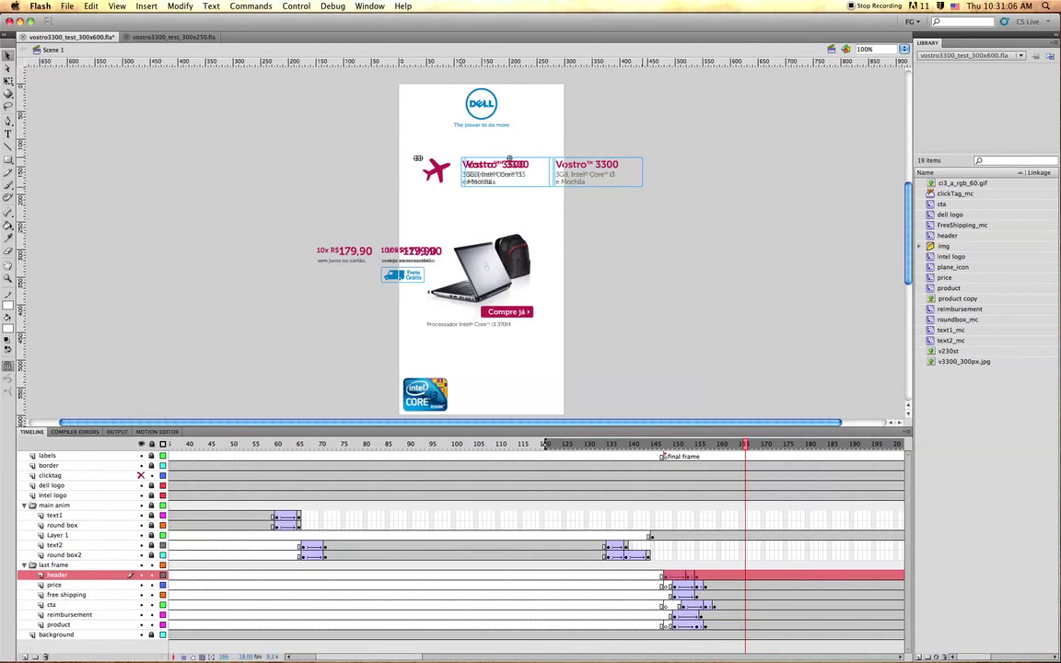
pyautogui.moveTo(508, 158); pyautogui.dragTo(483, 169)
pyautogui.press('Up')
pyautogui.press('Up')
pyautogui.press('Up')
pyautogui.press('Up')
pyautogui.press('Right')
pyautogui.press('Right')
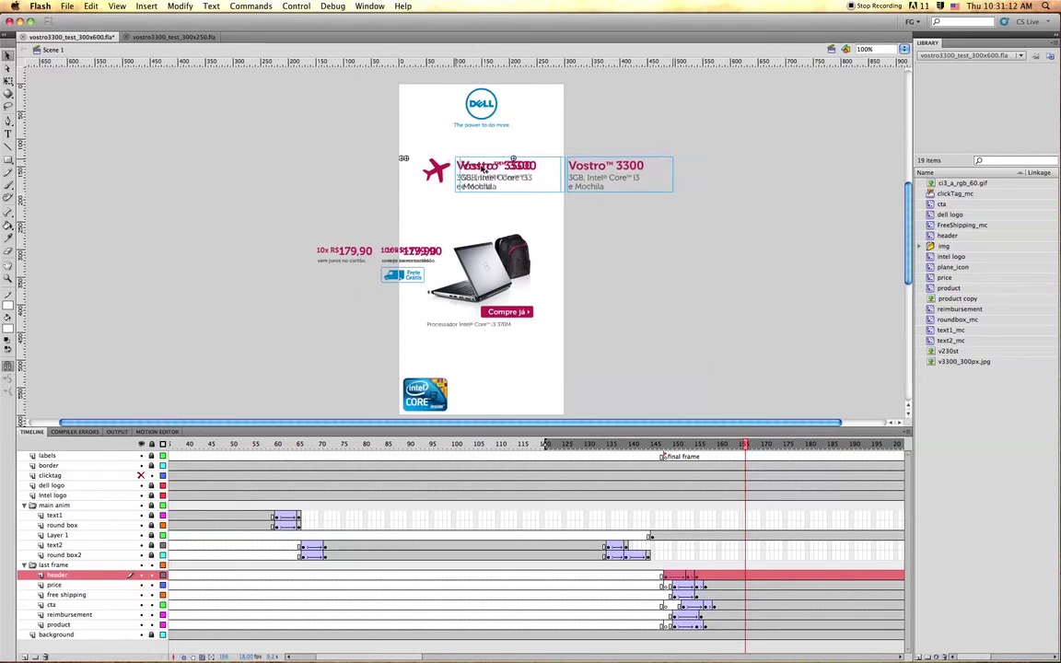
pyautogui.press('Right')
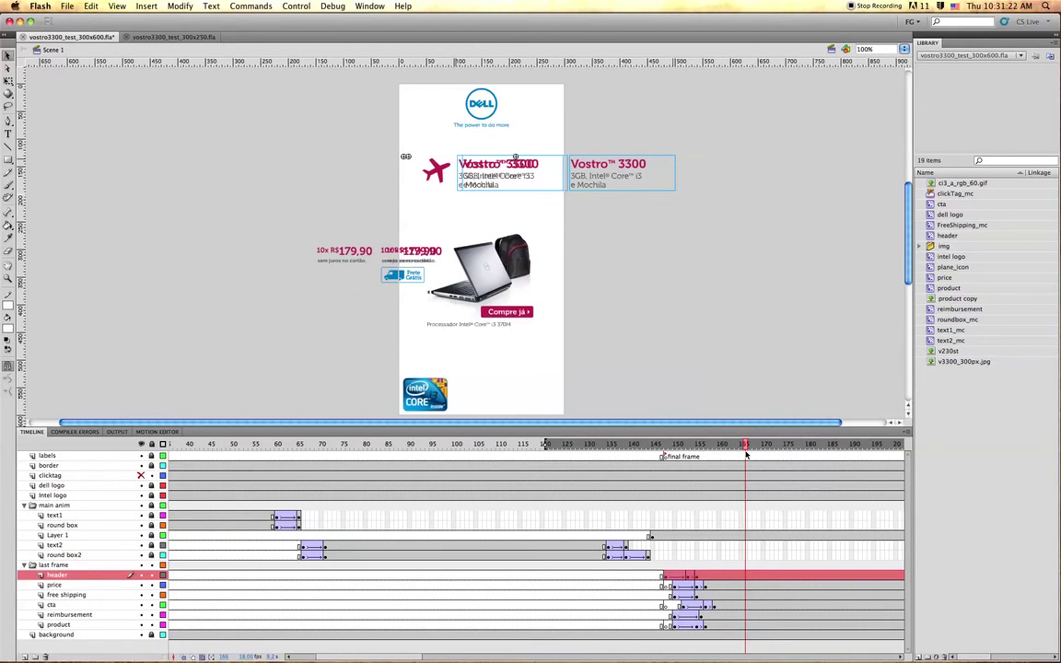
# - Check each header keyframe's position, and scrub the final frames with Edit Multiple Frames turned off
pyautogui.click(581, 195)
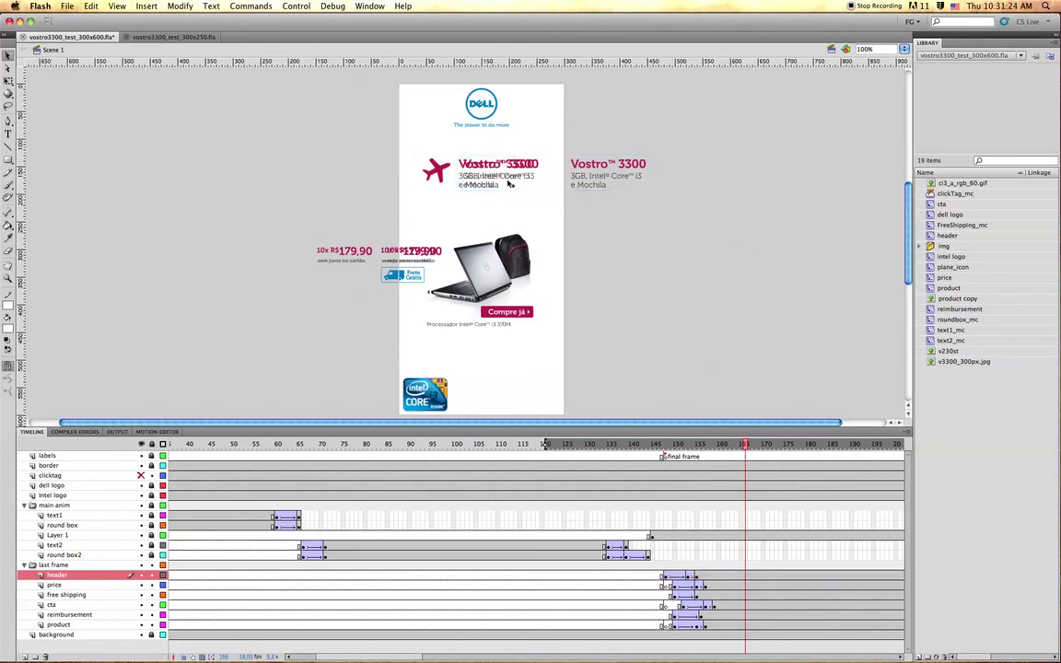
pyautogui.click(463, 171)
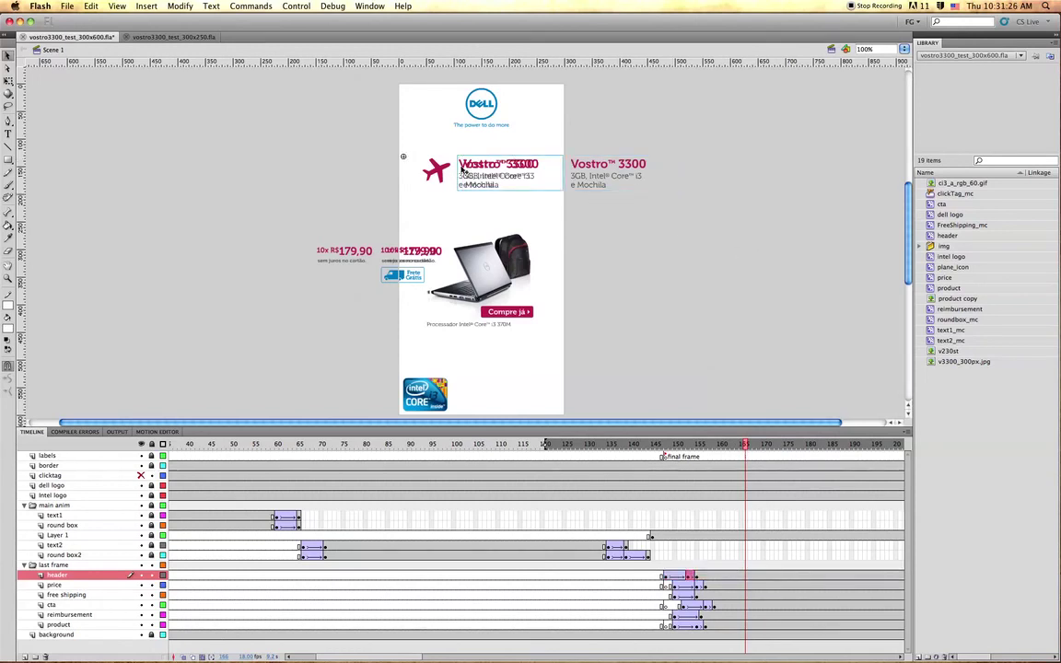
pyautogui.click(538, 172)
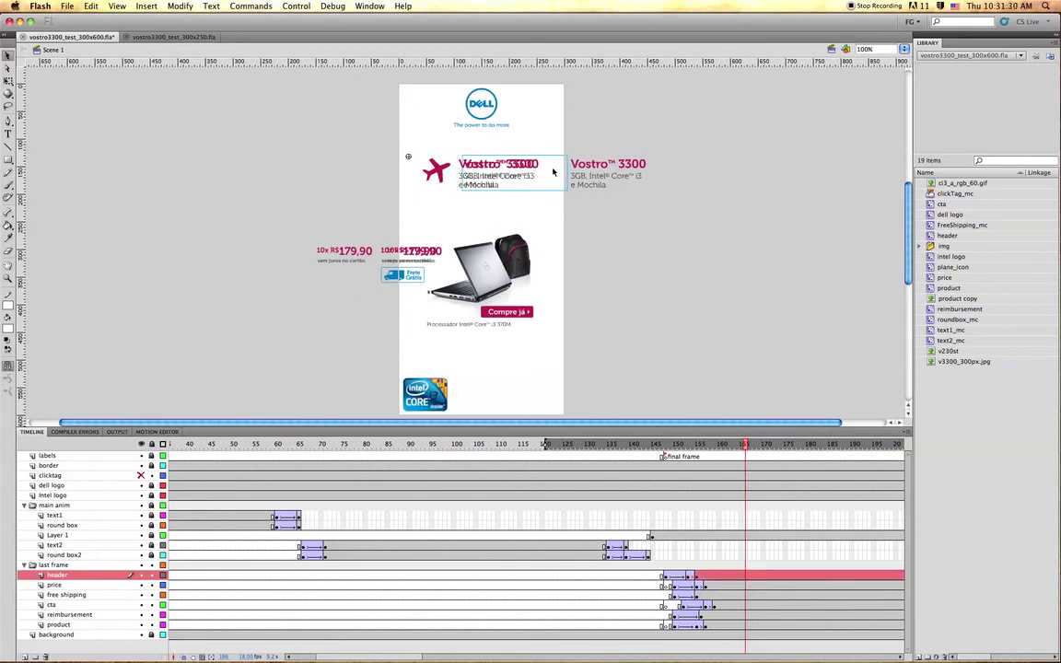
pyautogui.click(599, 170)
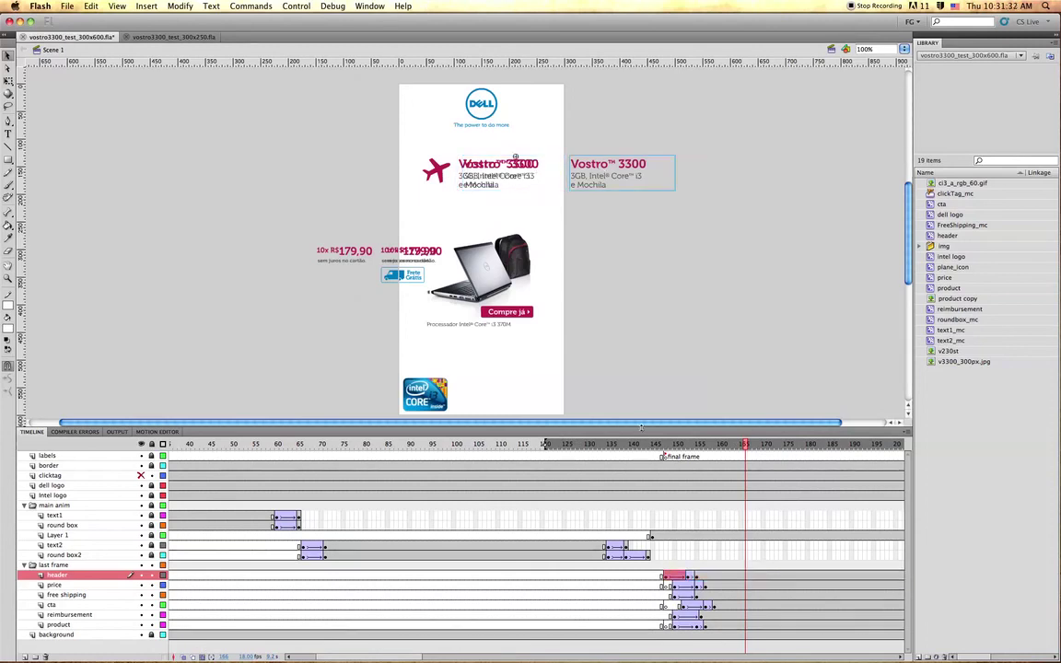
pyautogui.click(202, 657)
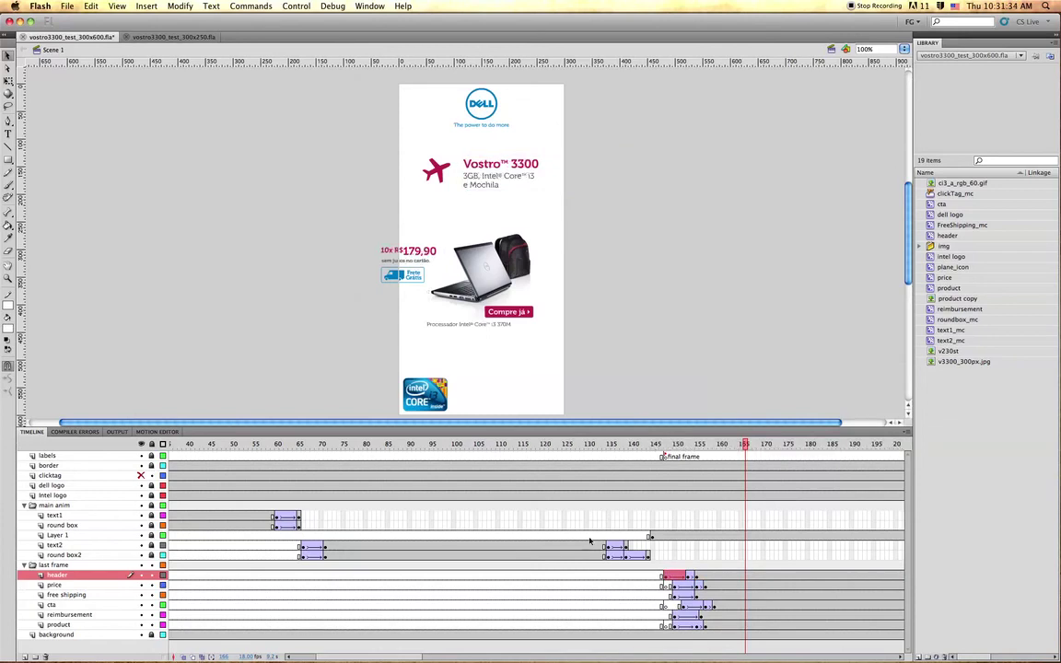
pyautogui.moveTo(708, 446); pyautogui.dragTo(737, 435)
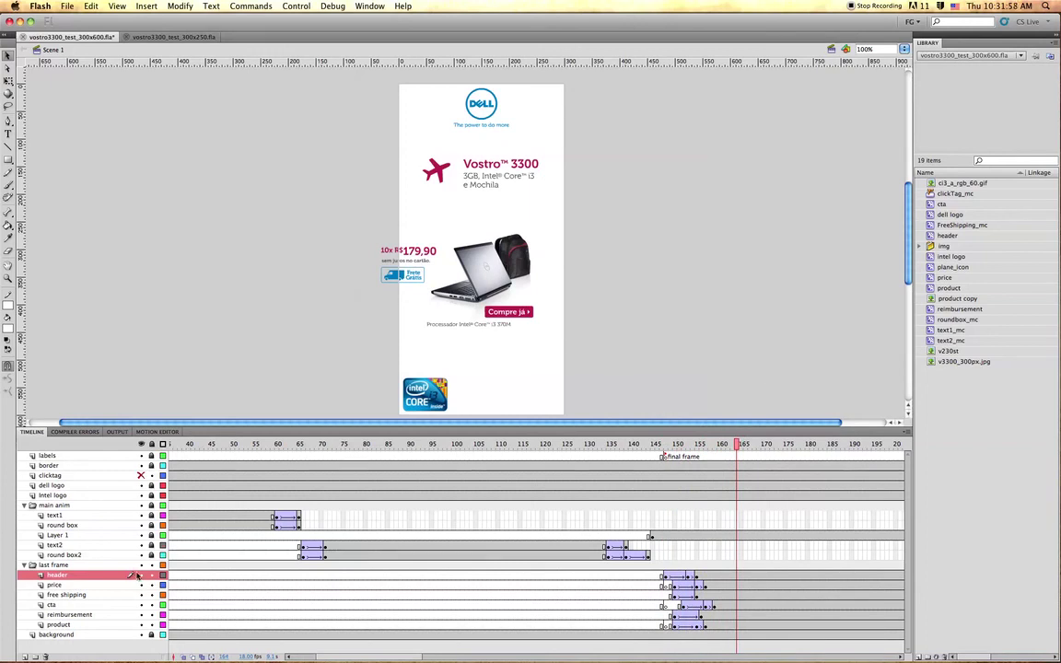
# - Turn on Edit Multiple Frames for the final frames and identify the price, free shipping and product keyframes
pyautogui.click(207, 657)
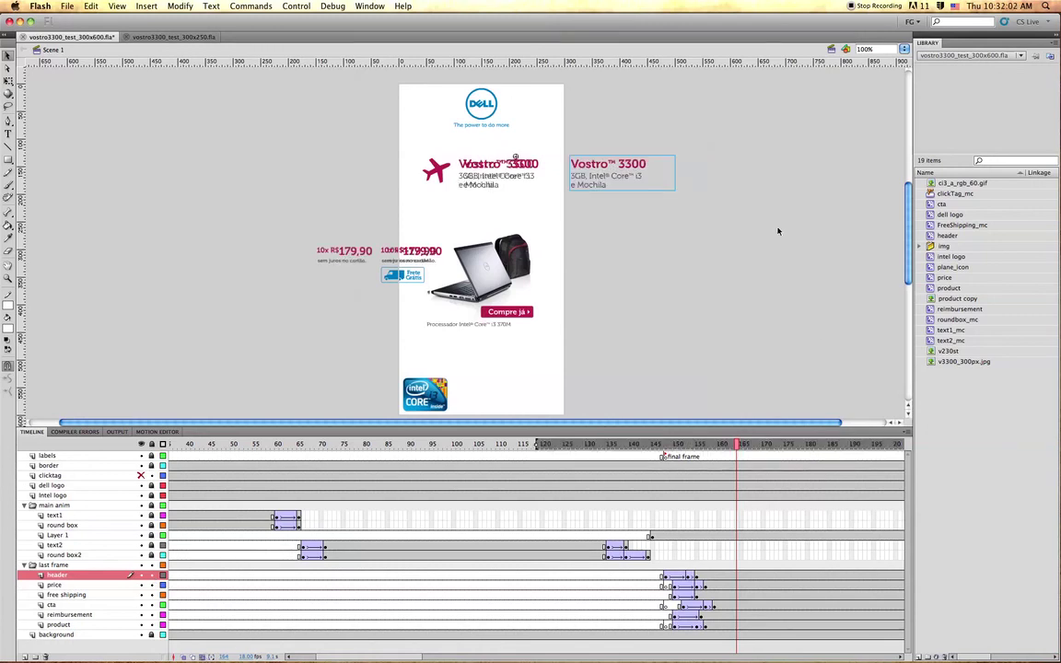
pyautogui.moveTo(235, 209); pyautogui.dragTo(384, 264)
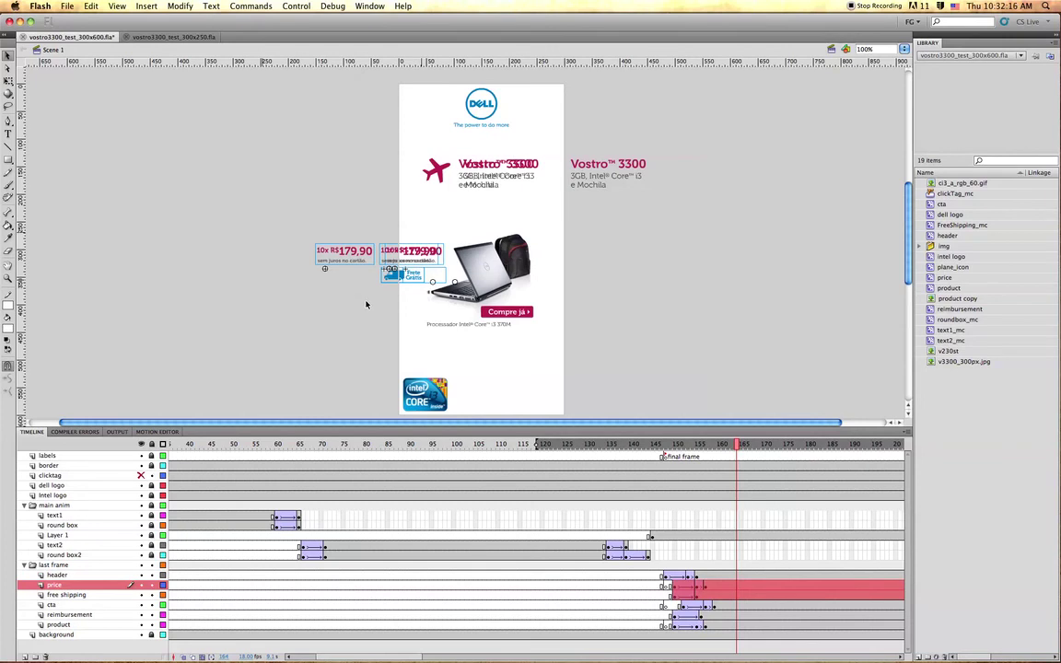
pyautogui.click(366, 304)
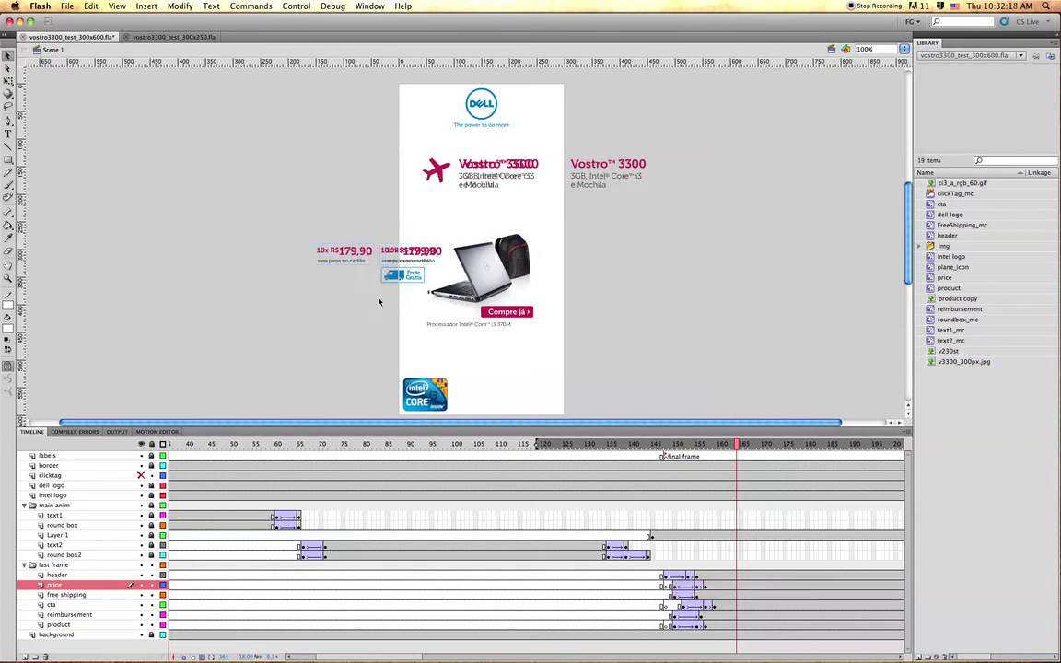
pyautogui.click(397, 276)
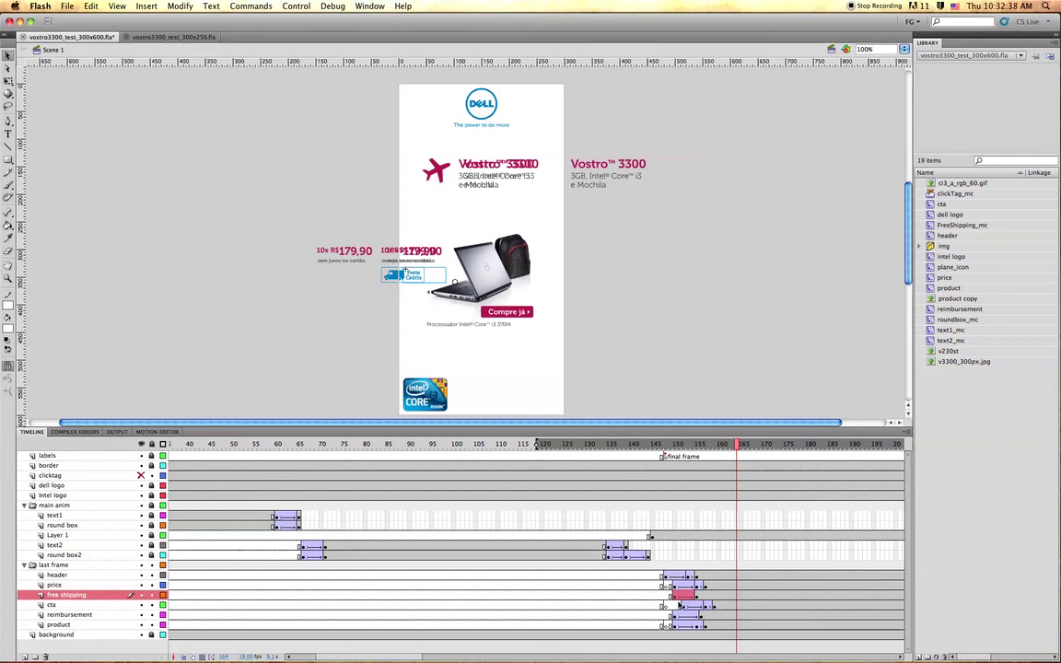
pyautogui.click(439, 259)
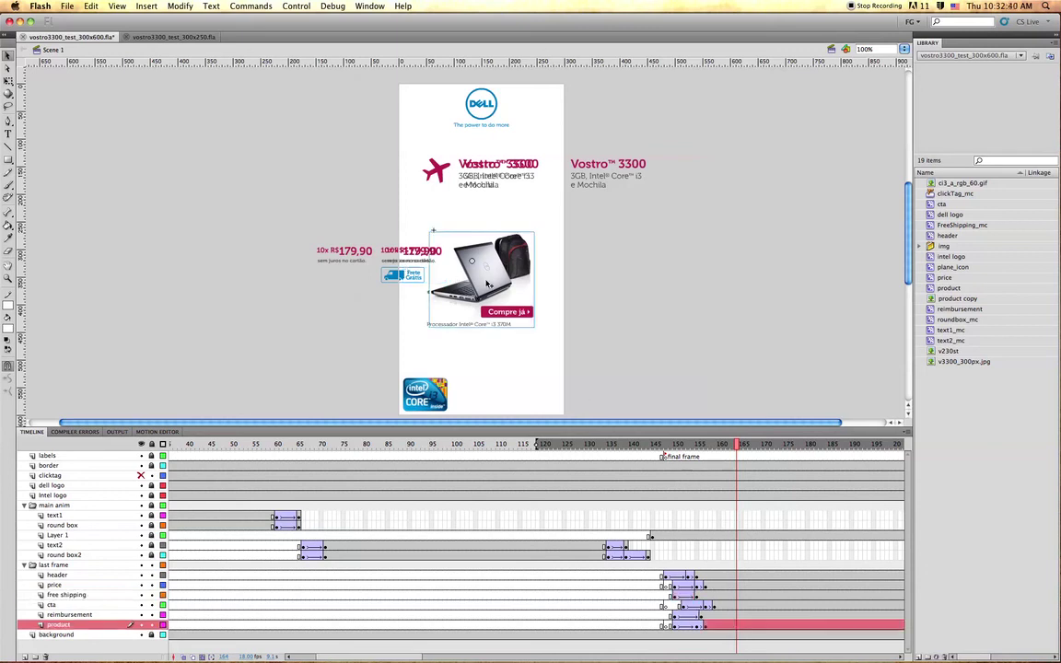
pyautogui.click(419, 297)
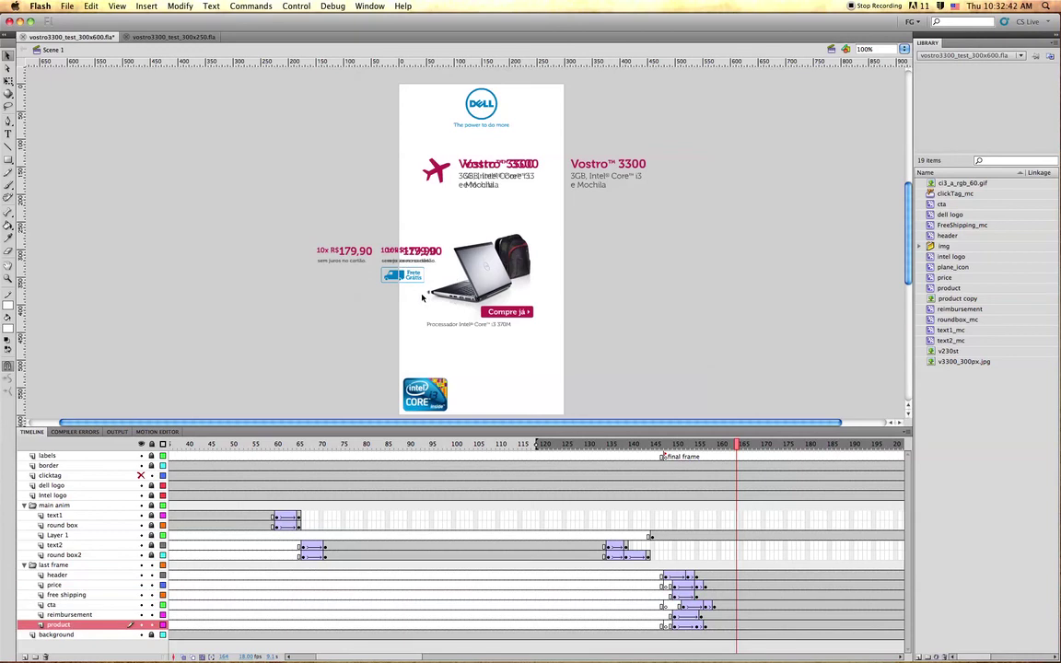
pyautogui.click(453, 293)
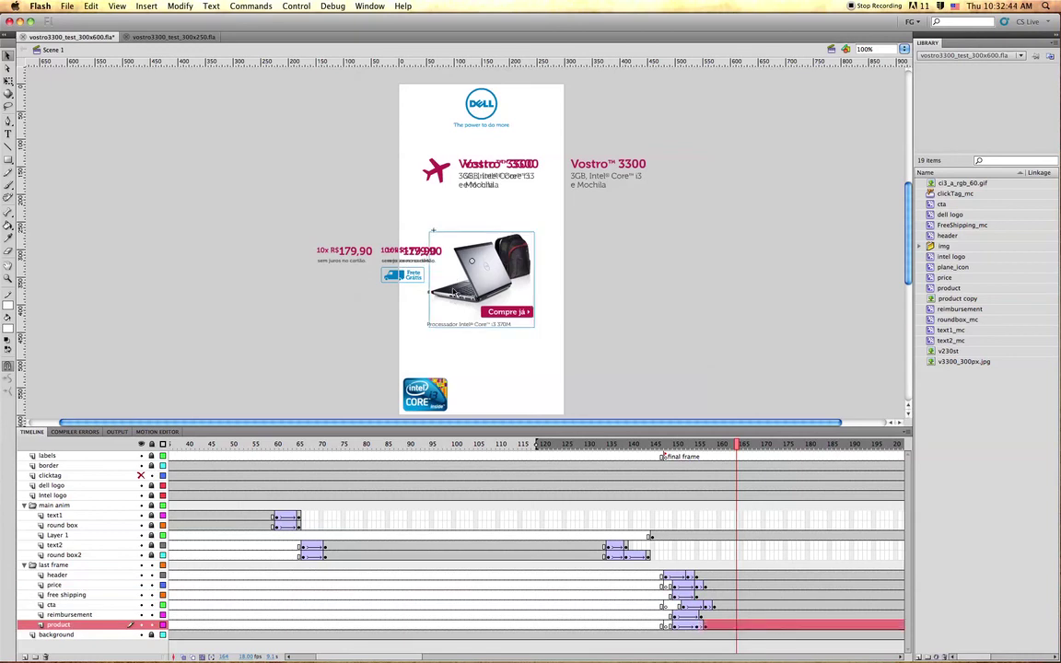
# - Move all price and free shipping keyframes together horizontally off the stage to the left, clear of the product image
pyautogui.moveTo(249, 226); pyautogui.dragTo(420, 291)
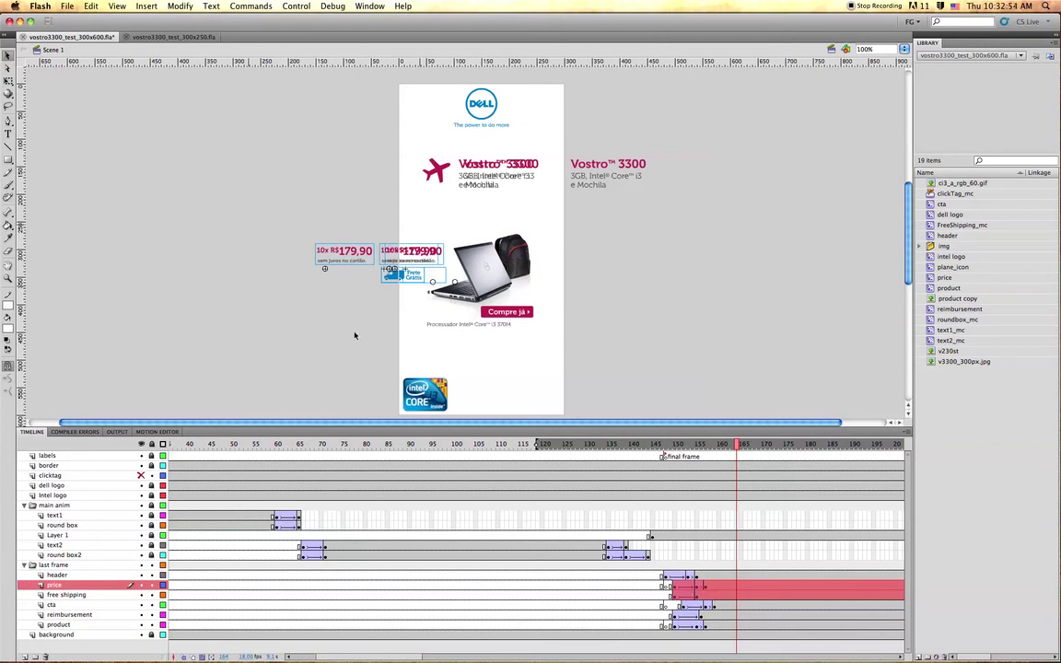
pyautogui.hotkey('shift', 'Left')
pyautogui.hotkey('shift', 'Left')
pyautogui.hotkey('shift', 'Left')
pyautogui.hotkey('shift', 'Left')
pyautogui.hotkey('shift', 'Left')
pyautogui.hotkey('shift', 'Left')
pyautogui.hotkey('shift', 'Left')
pyautogui.hotkey('shift', 'Left')
pyautogui.hotkey('shift', 'Left')
pyautogui.hotkey('shift', 'Left')
pyautogui.hotkey('shift', 'Left')
pyautogui.hotkey('shift', 'Left')
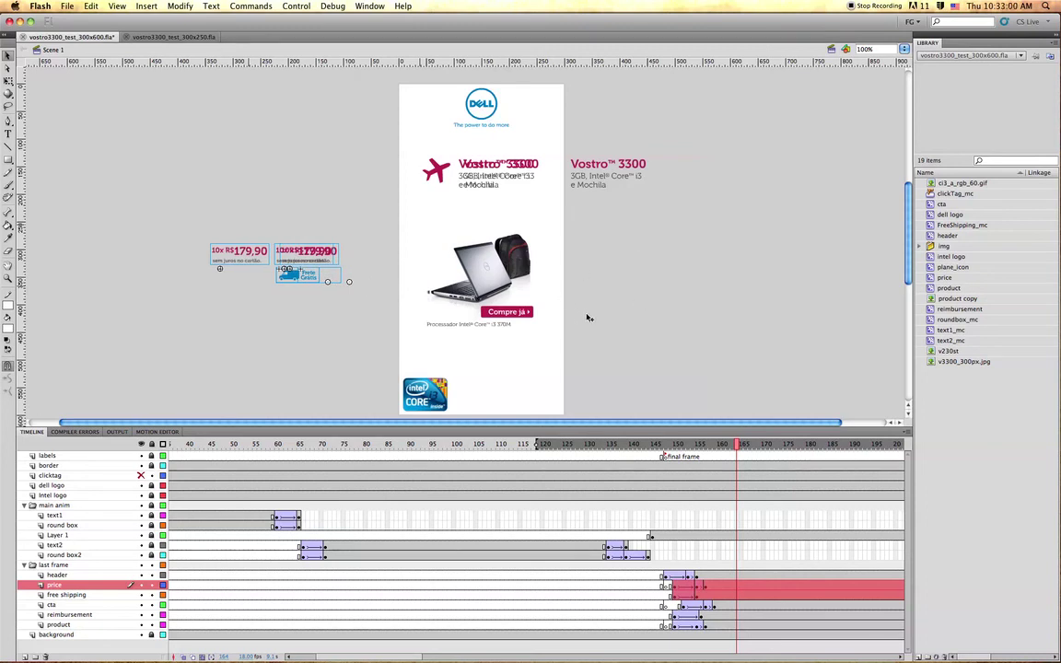
# - Lock the product layer and move all reimbursement text keyframes down beside the Intel logo at the stage's lower edge
pyautogui.moveTo(636, 365); pyautogui.dragTo(471, 328)
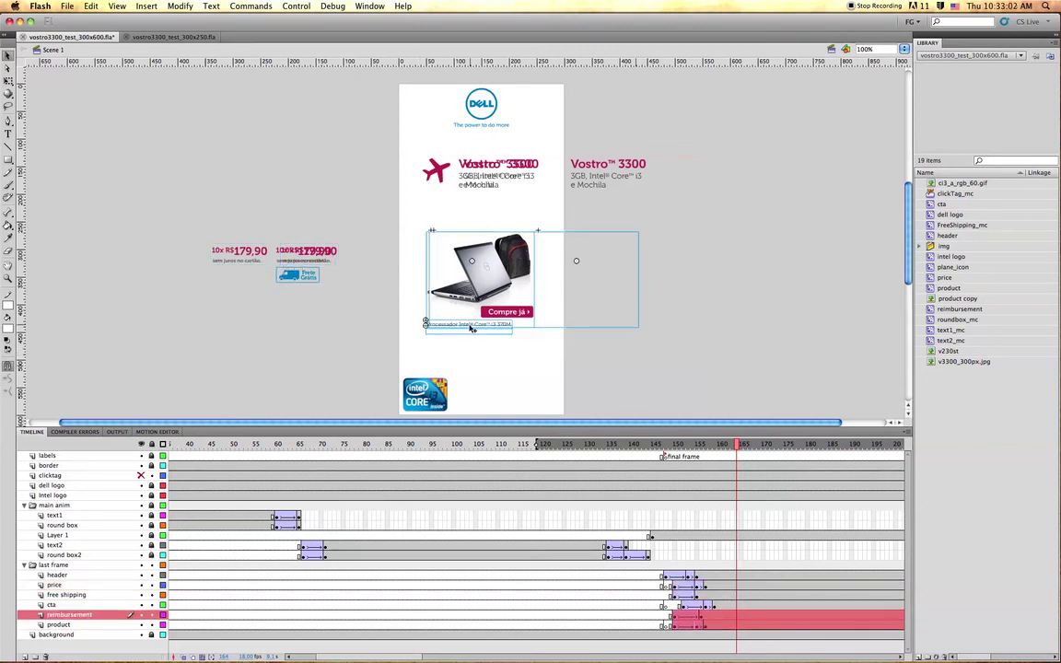
pyautogui.click(152, 626)
pyautogui.moveTo(599, 363); pyautogui.dragTo(465, 406)
pyautogui.press('Down')
pyautogui.press('Down')
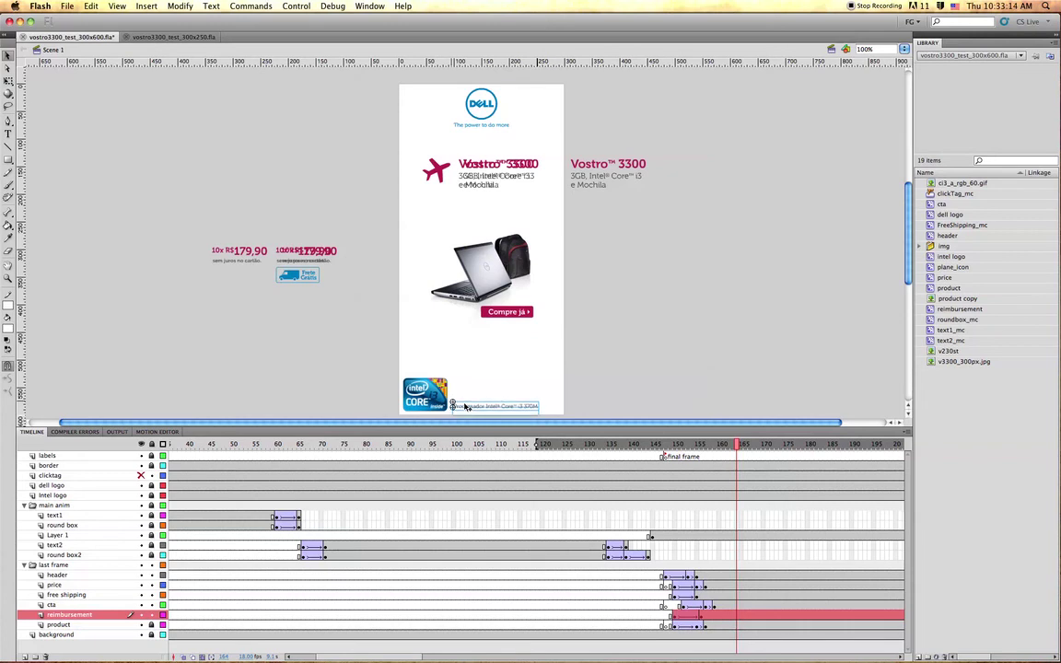
# - Move all Compre já button keyframes down to just above the processor text, then preview the final frames with Edit Multiple Frames off
pyautogui.click(502, 314)
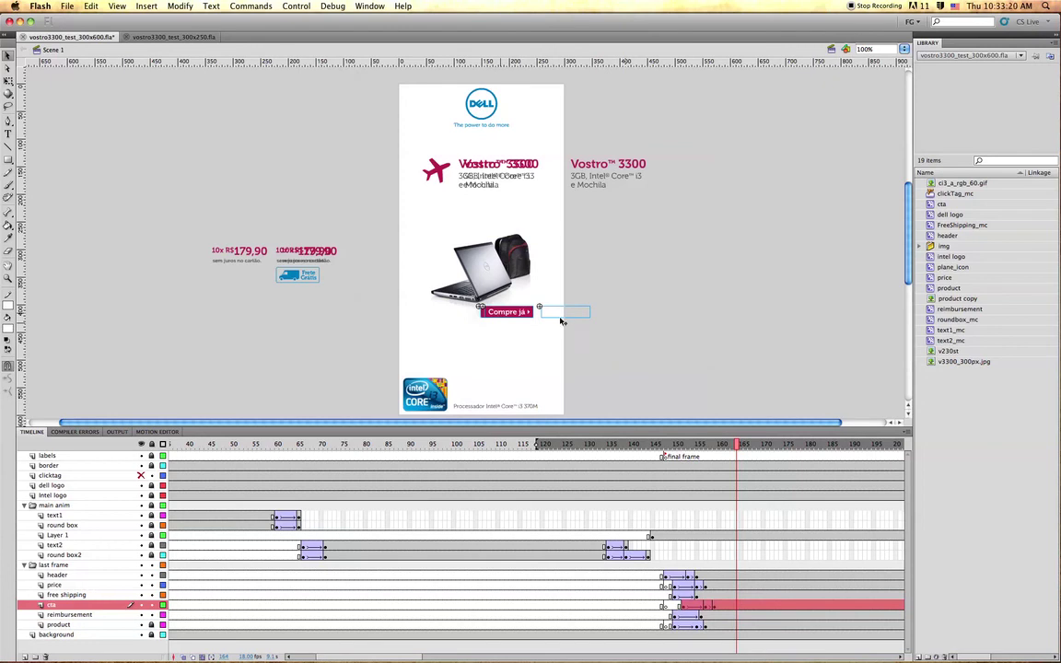
pyautogui.moveTo(517, 319); pyautogui.dragTo(529, 365)
pyautogui.click(642, 262)
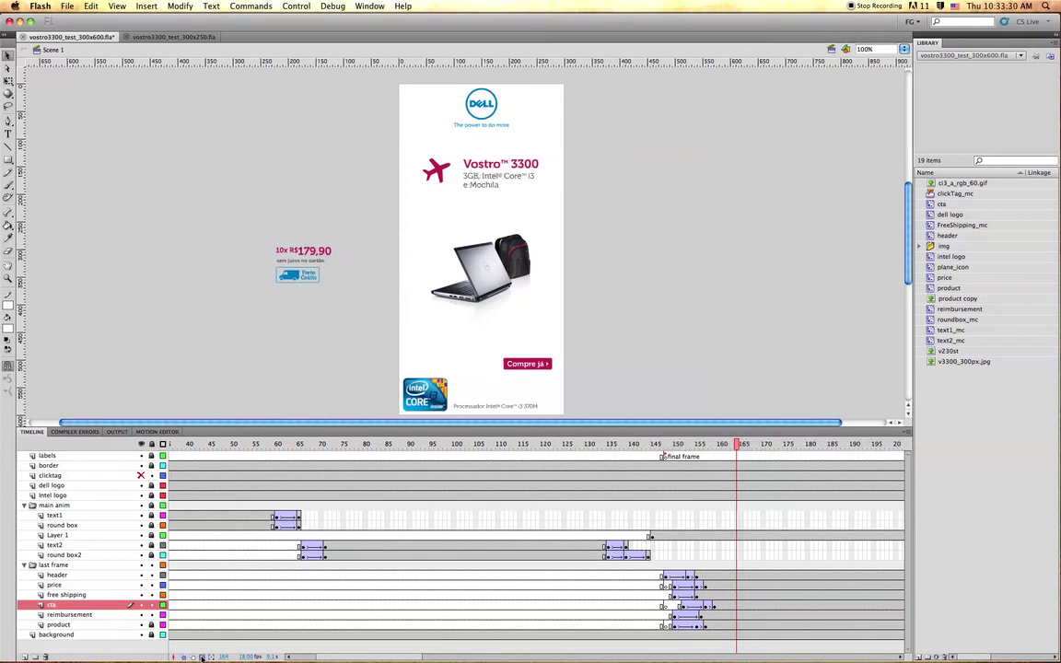
pyautogui.click(605, 444)
pyautogui.moveTo(605, 444); pyautogui.dragTo(731, 447)
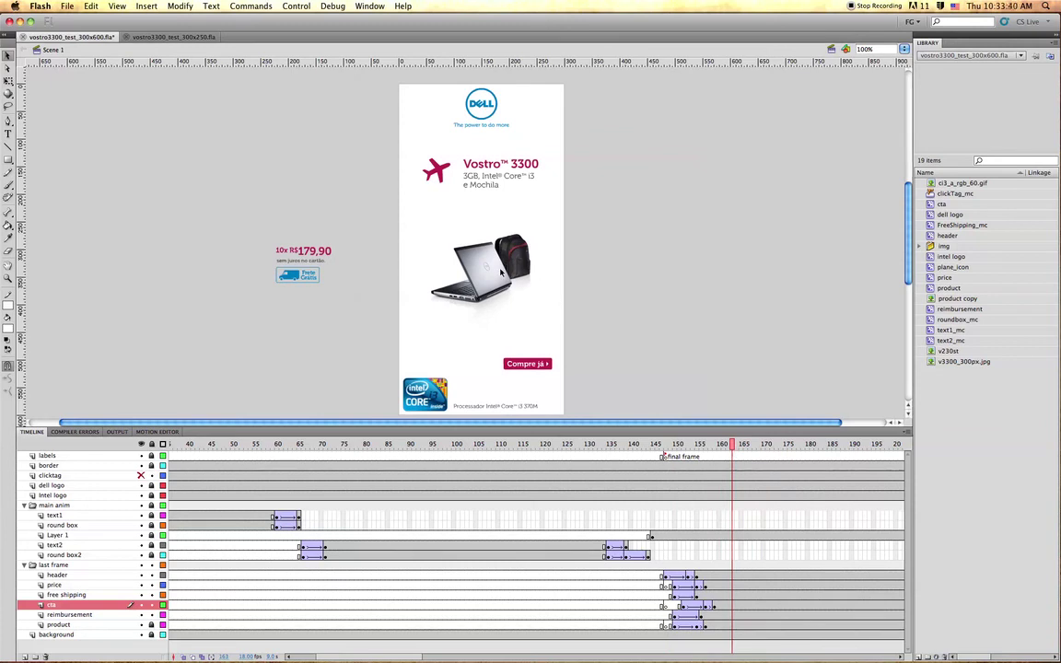
# - Hide the product layer so the stage shows the final frame without the laptop and backpack
pyautogui.press('super+Tab')
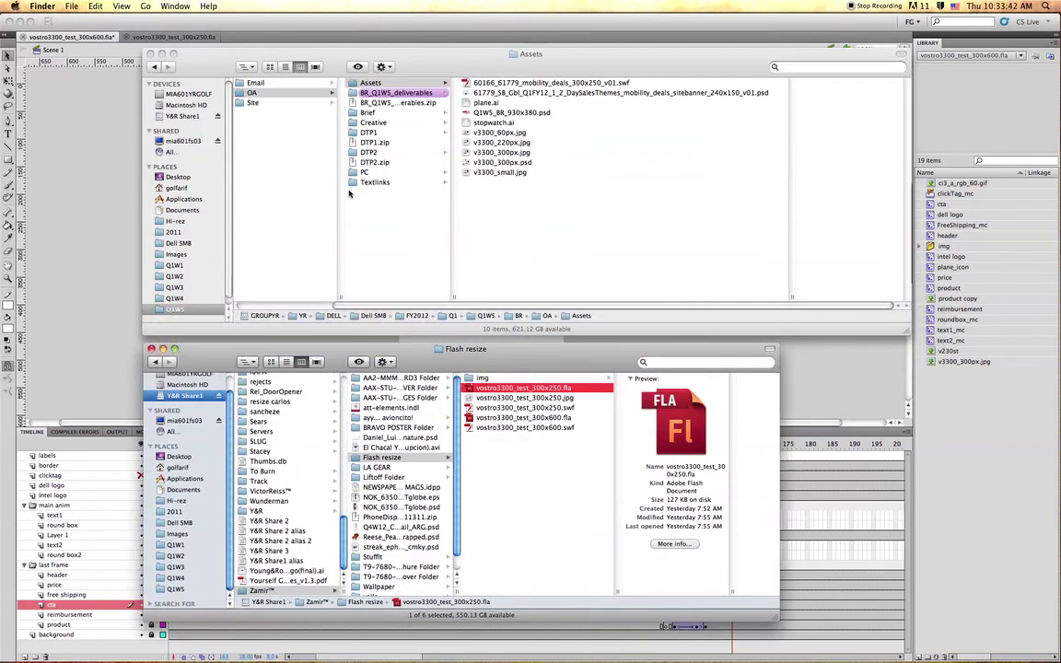
pyautogui.press('super+Tab')
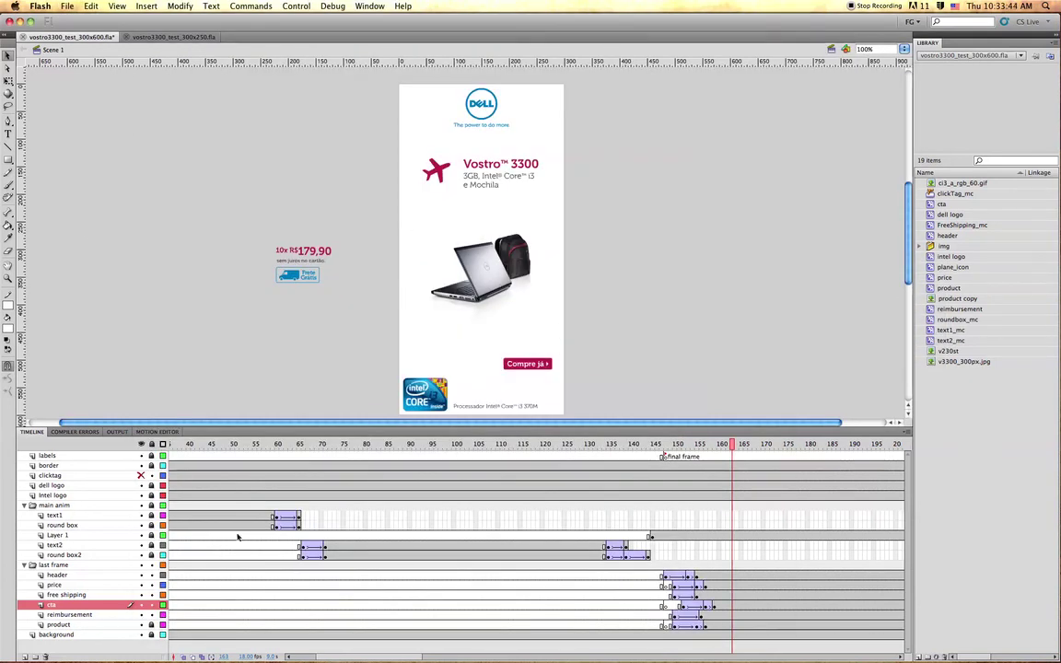
pyautogui.click(141, 624)
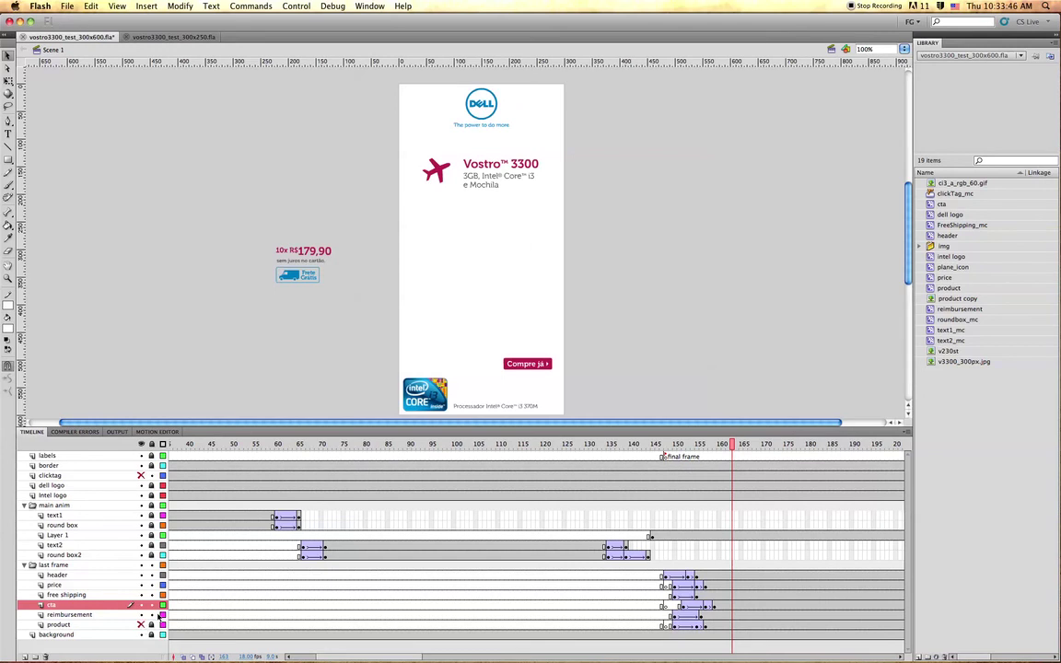
pyautogui.press('super+shift+4')
pyautogui.moveTo(393, 82); pyautogui.dragTo(512, 382)
pyautogui.press('super+Tab')
pyautogui.click(327, 329)
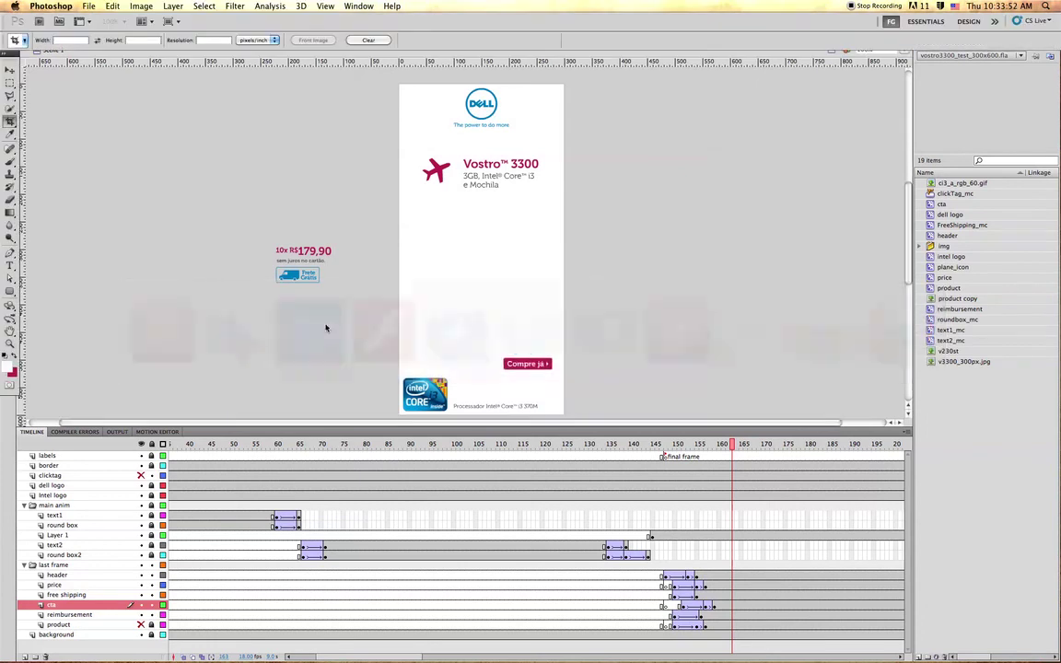
pyautogui.press('super+n')
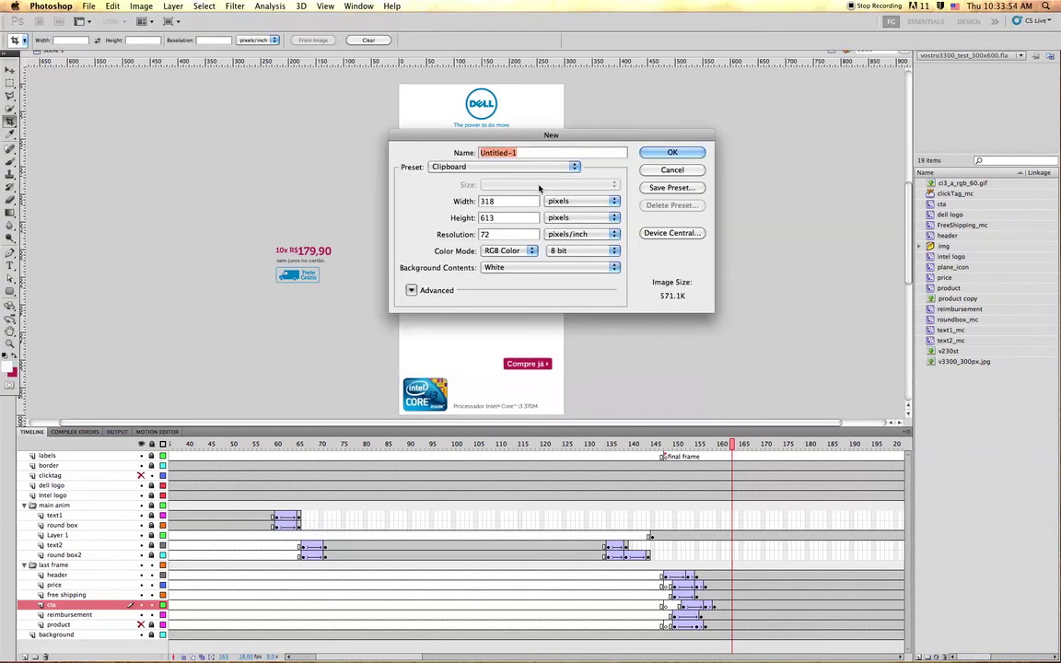
pyautogui.press('Escape')
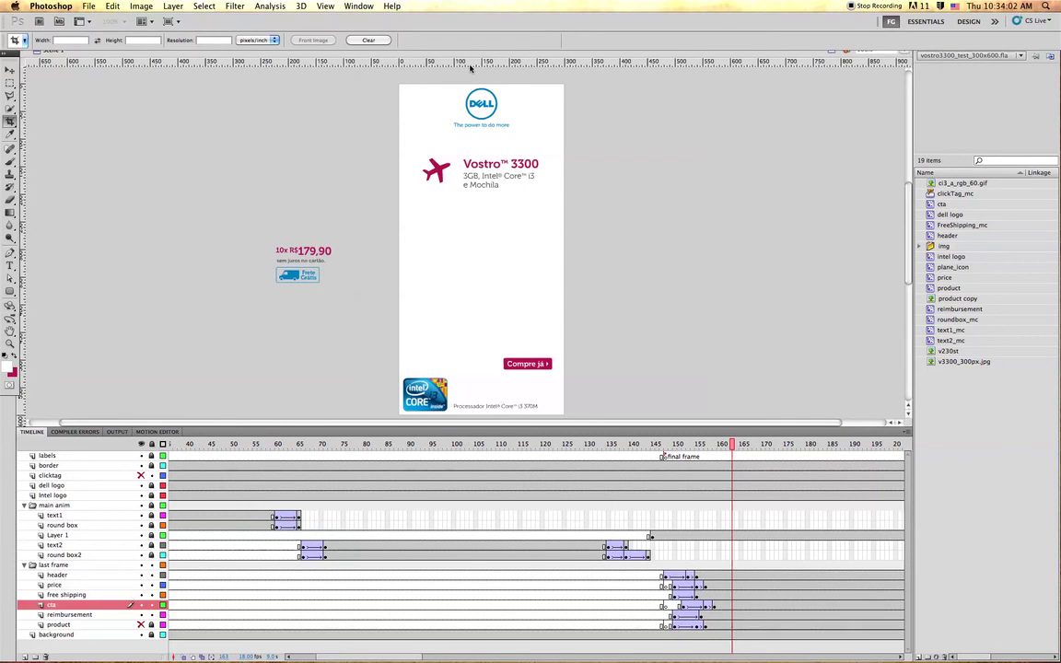
# - Capture the stage area tightly to the clipboard and paste it into a new clipboard-sized Photoshop document
pyautogui.press('super+Tab')
pyautogui.press('super+Tab')
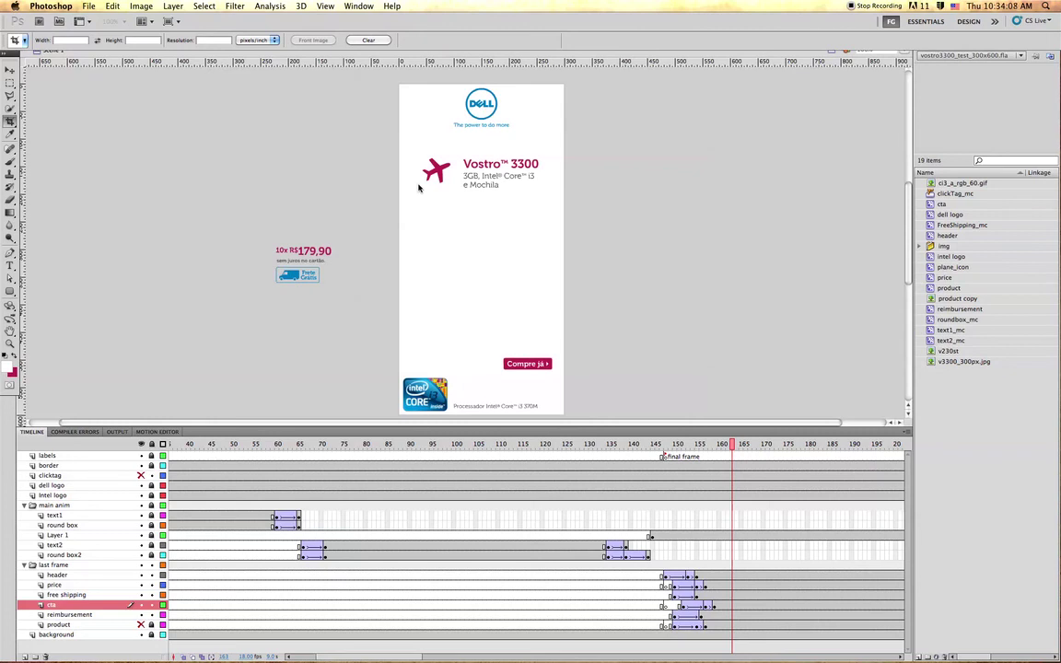
pyautogui.moveTo(398, 83); pyautogui.dragTo(567, 416)
pyautogui.press('super+Tab')
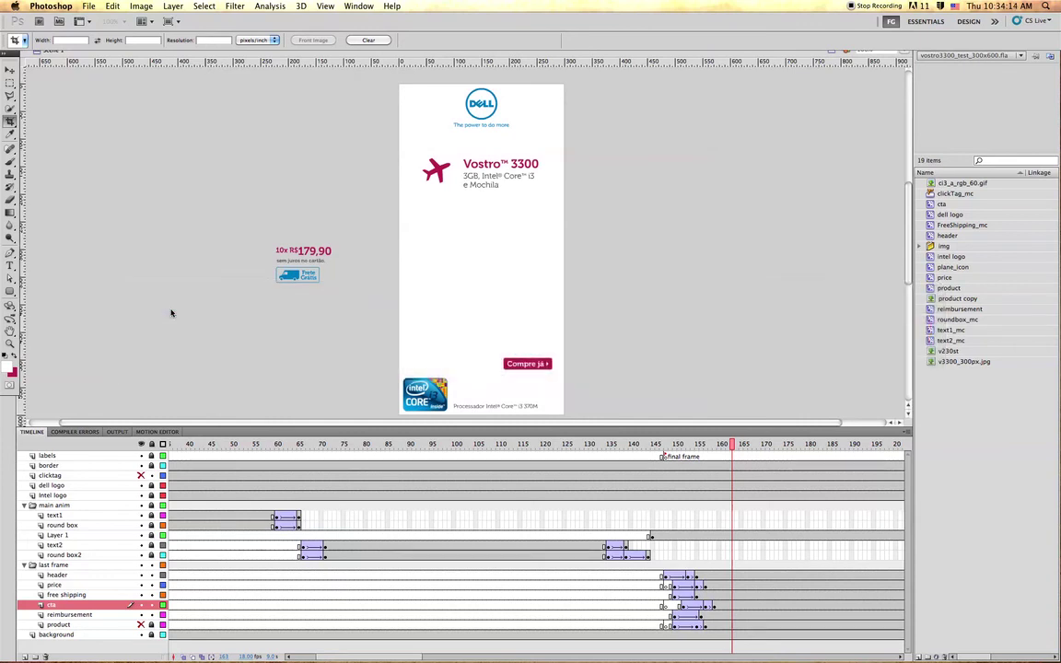
pyautogui.press('super+n')
pyautogui.press('Return')
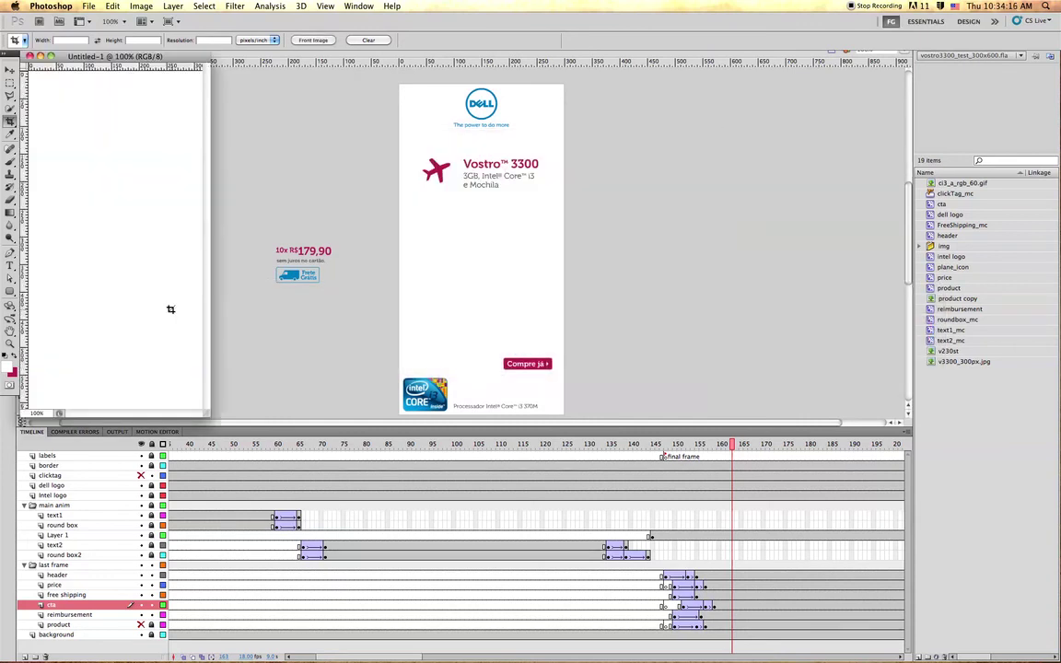
pyautogui.press('super+v')
pyautogui.moveTo(170, 57); pyautogui.dragTo(190, 63)
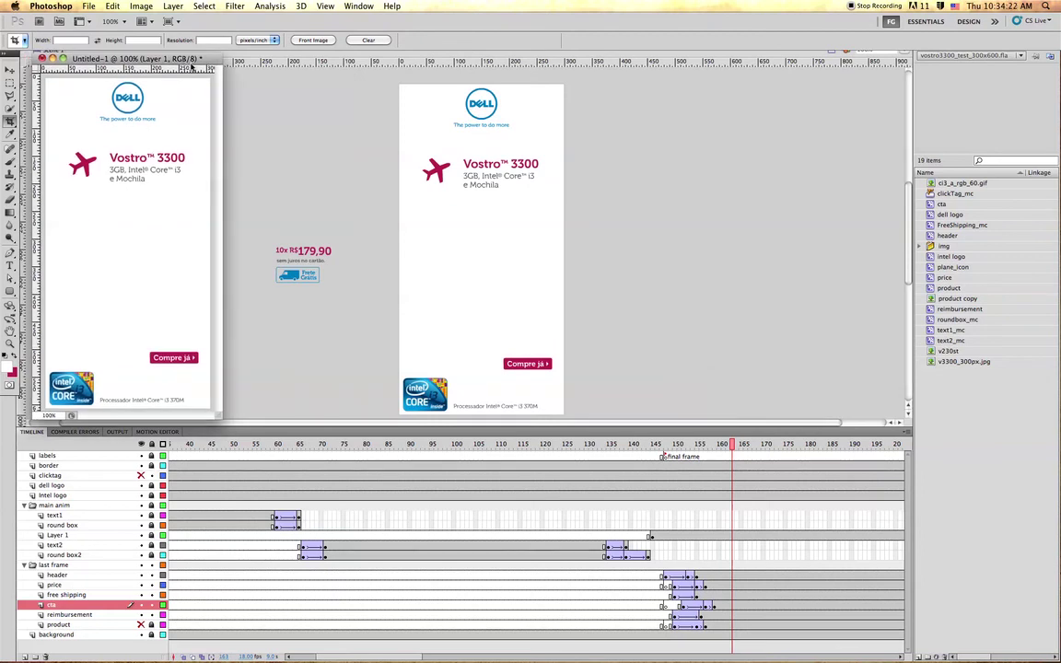
# - Switch to Finder and open Q1W5_BR_930x380.psd from the Flash resize project's img folder in Photoshop
pyautogui.click(325, 143)
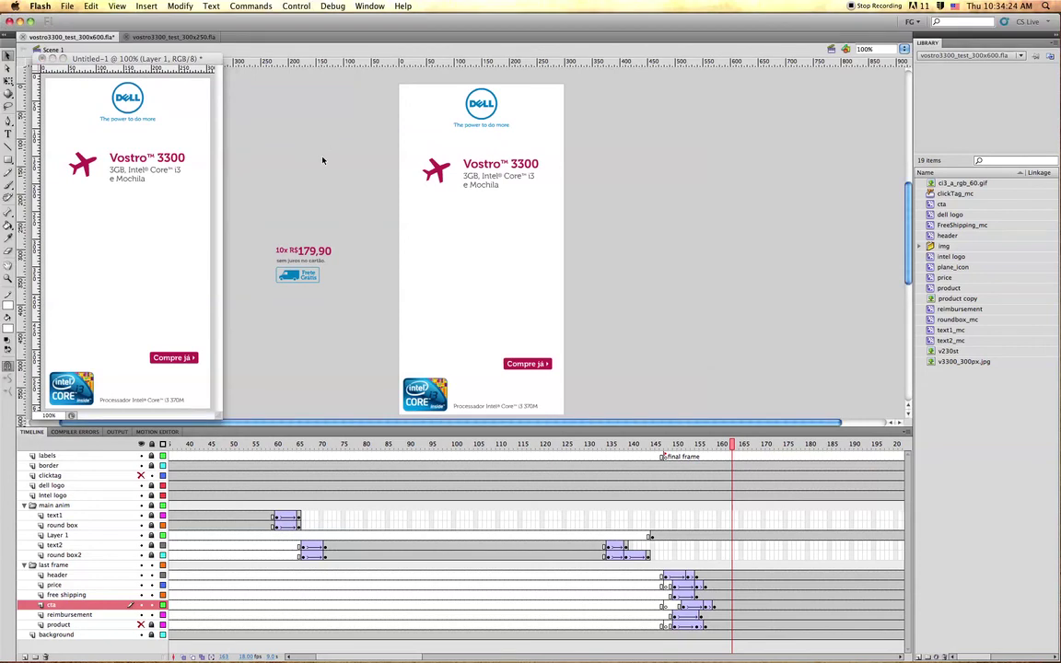
pyautogui.press('super+Tab')
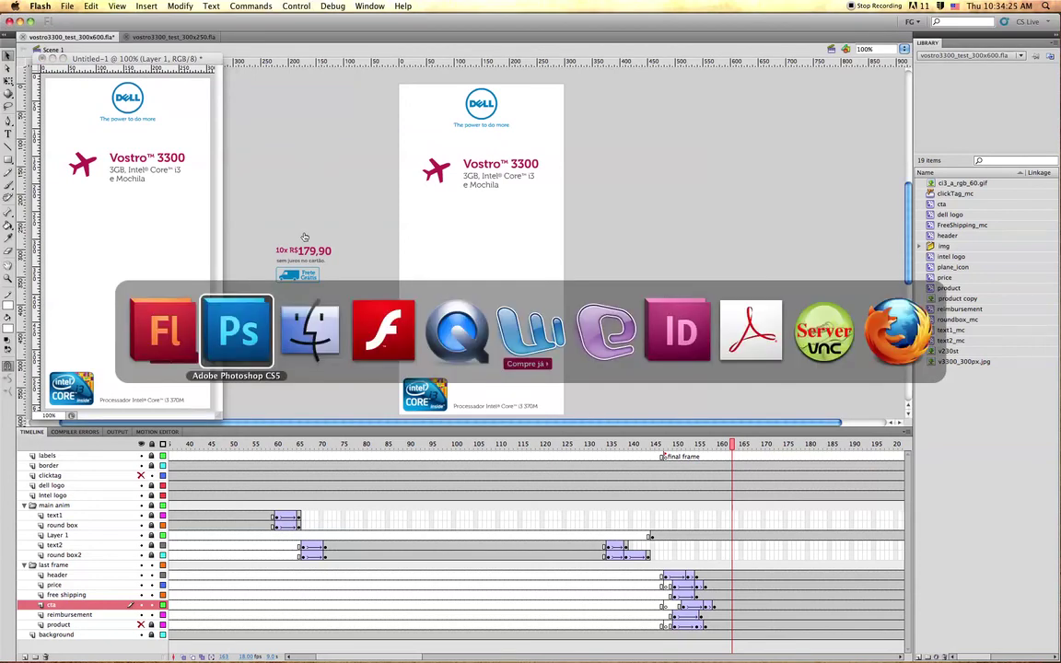
pyautogui.click(309, 326)
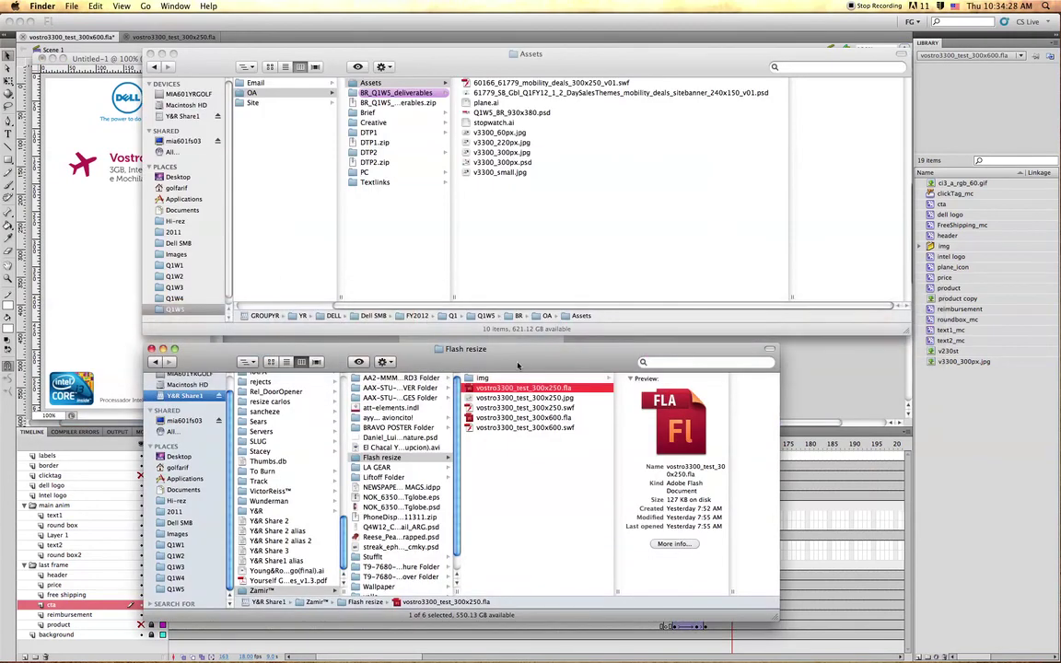
pyautogui.click(494, 379)
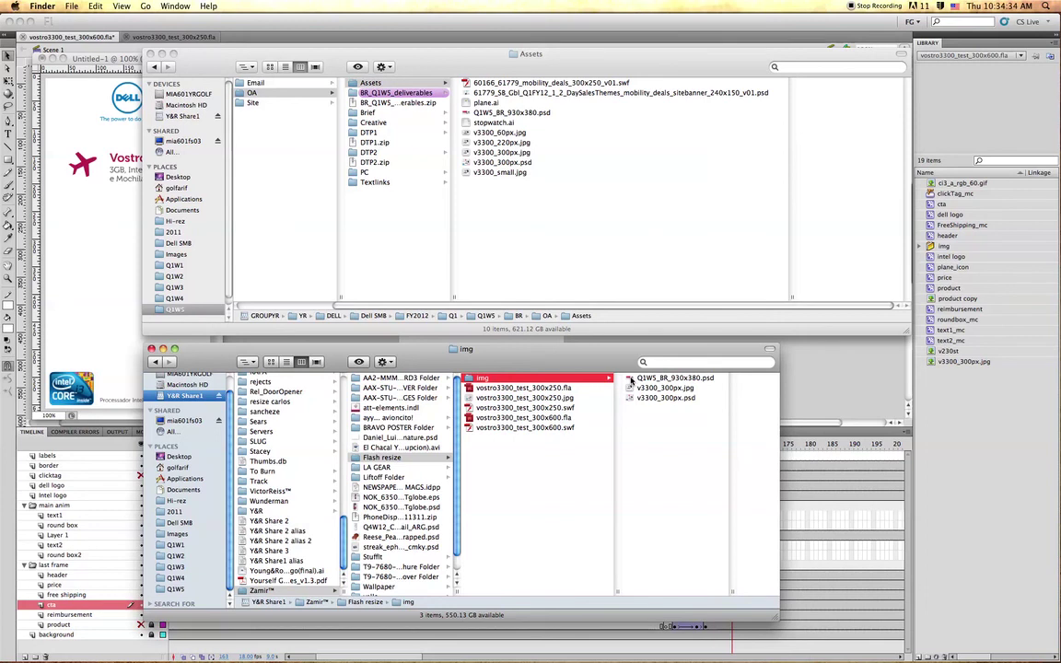
pyautogui.doubleClick(635, 378)
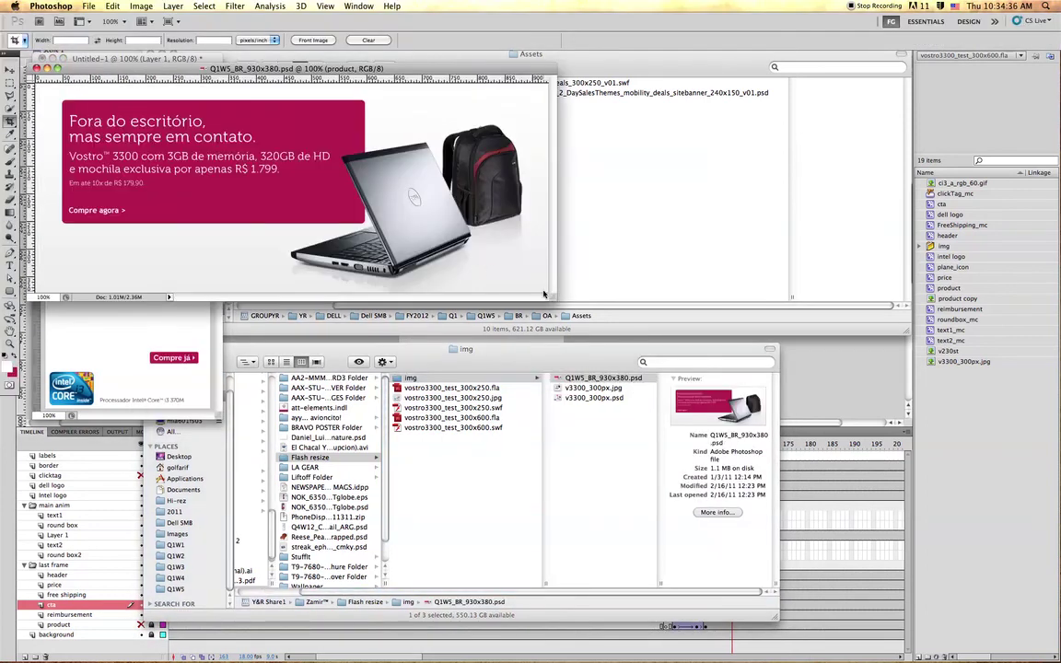
# - Delete the promotional text and burgundy box from the 930x380 banner, and enlarge its document window around the canvas
pyautogui.moveTo(543, 290); pyautogui.dragTo(651, 342)
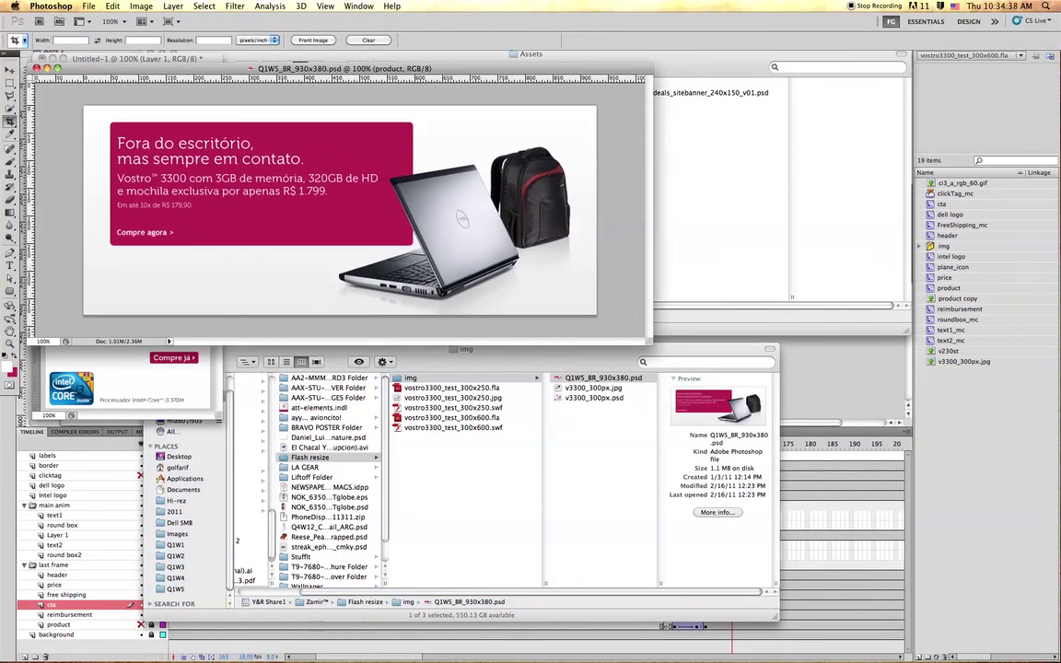
pyautogui.press('Delete')
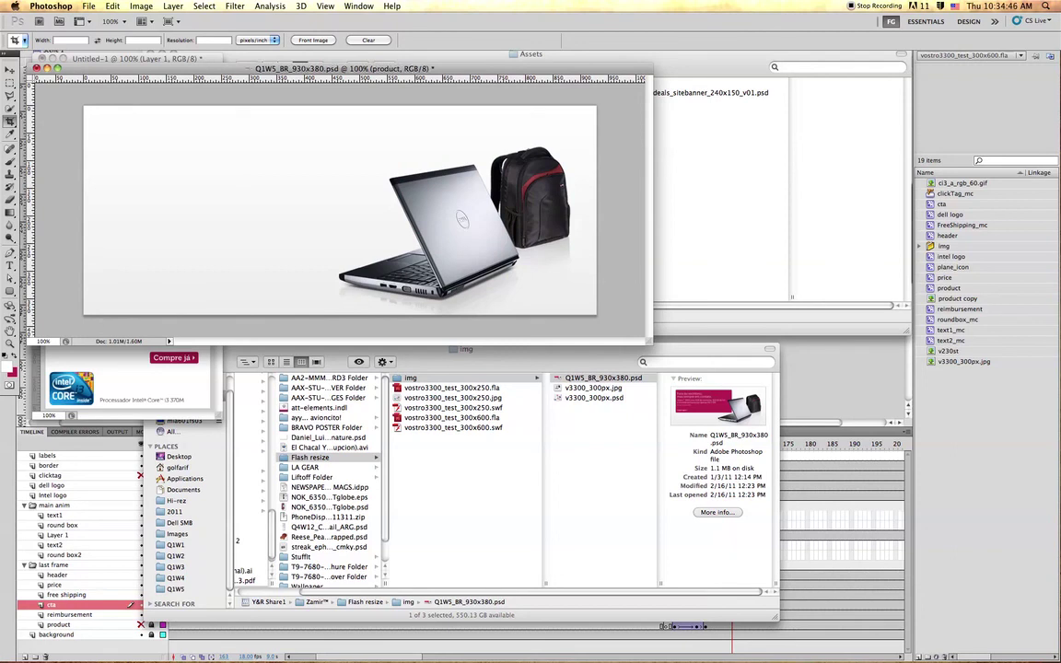
pyautogui.moveTo(649, 342); pyautogui.dragTo(776, 468)
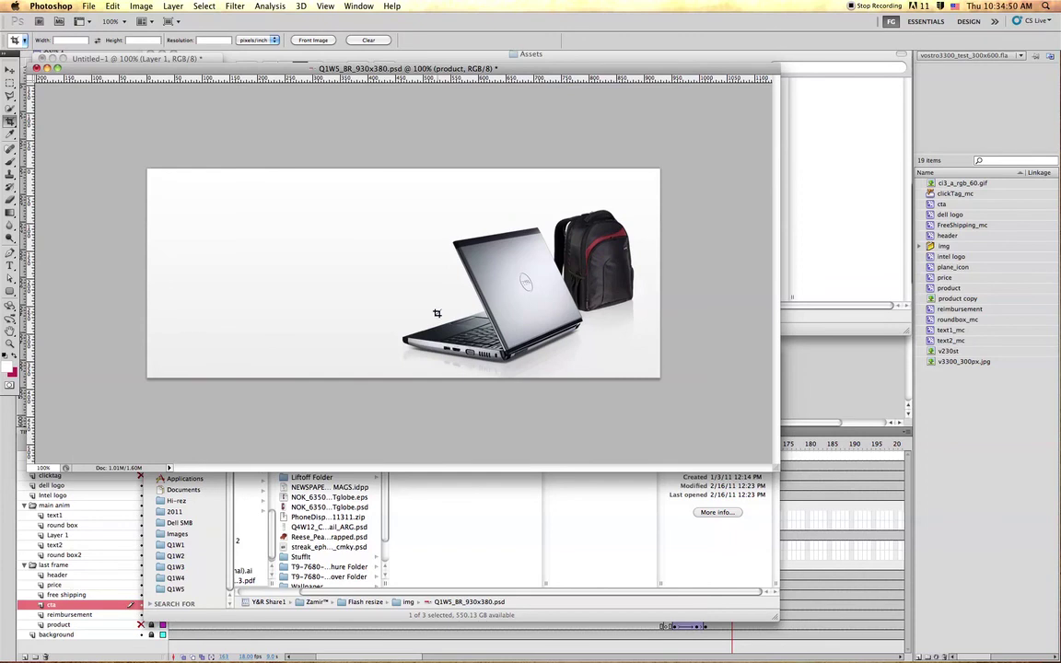
# - Scale the laptop and backpack layer to about 89%, move it fully inside the canvas, and remove the gradient background
pyautogui.press('super+t')
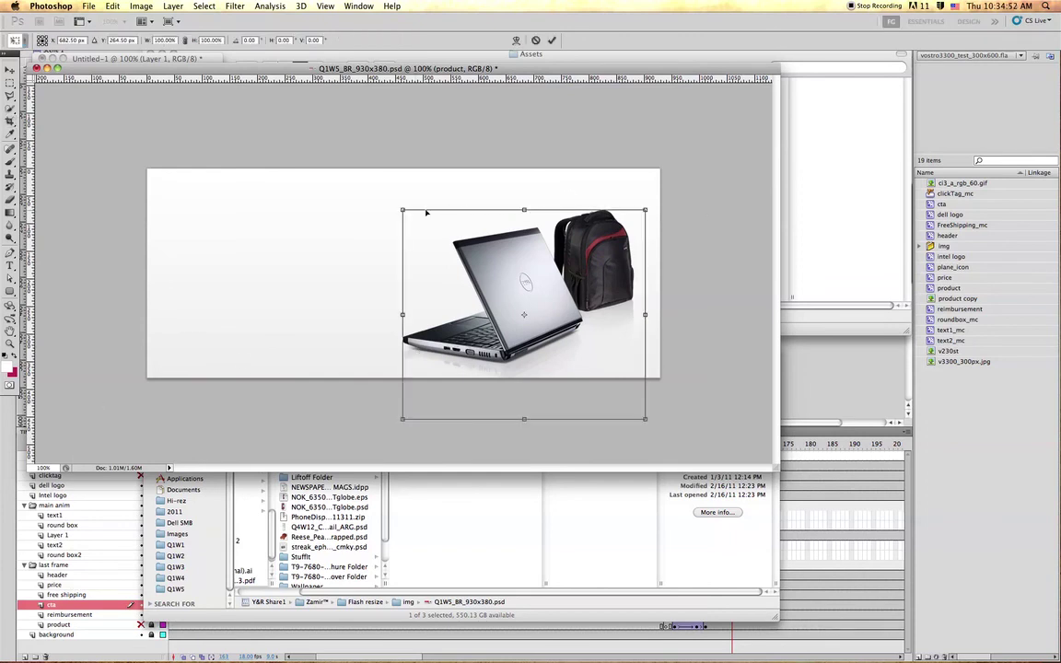
pyautogui.moveTo(402, 209); pyautogui.dragTo(429, 233)
pyautogui.moveTo(552, 286); pyautogui.dragTo(449, 229)
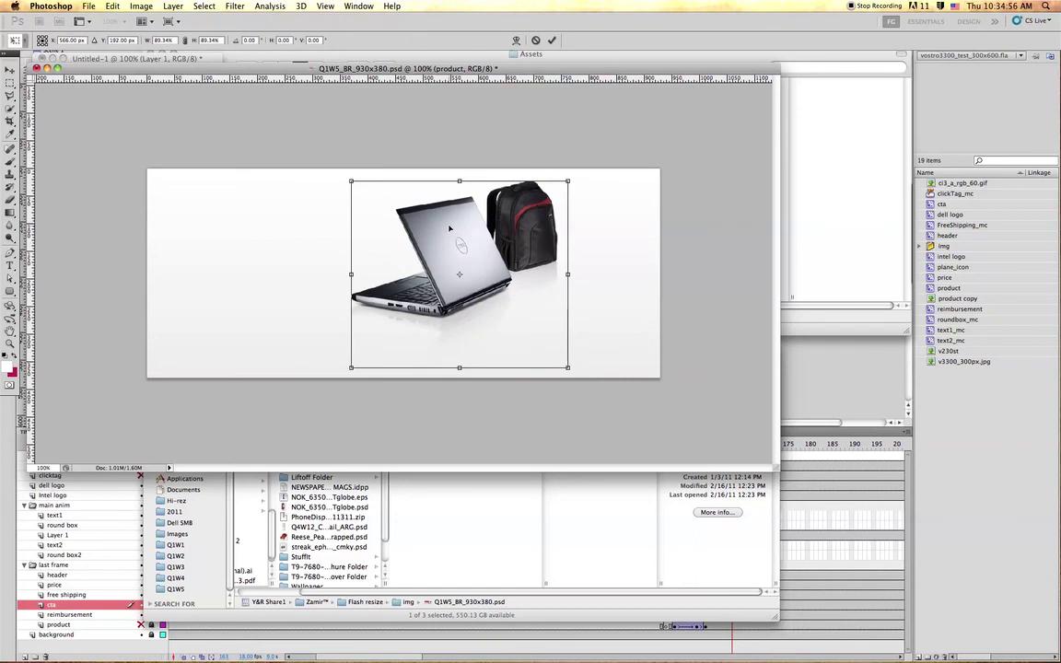
pyautogui.press('Return')
pyautogui.press('c')
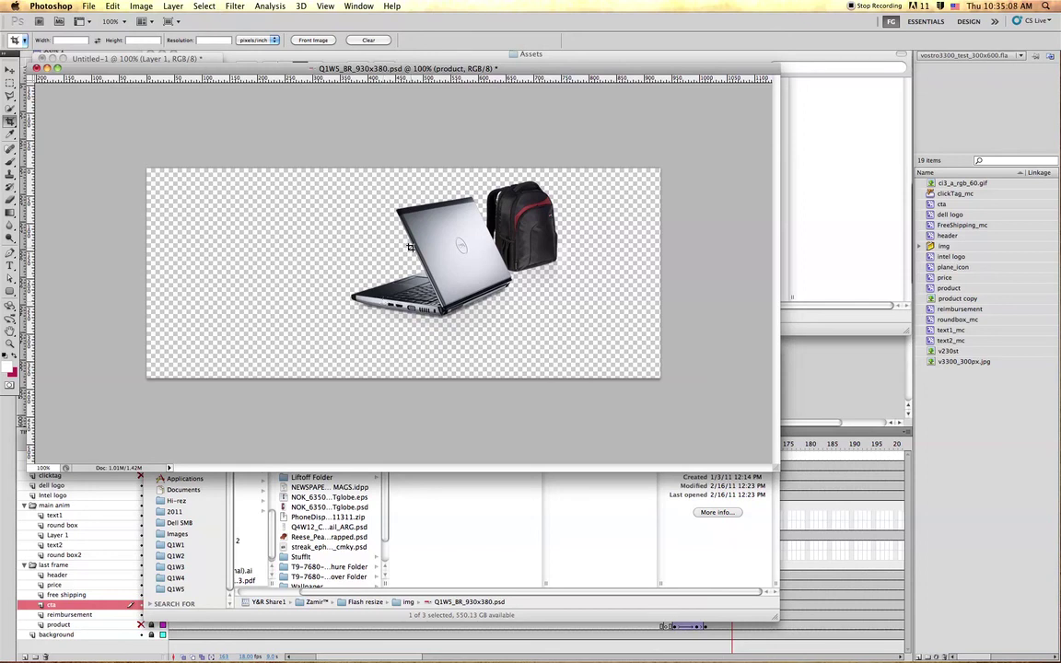
# - Arrange both documents side by side and copy the laptop and backpack layer into the captured 300x600 layout
pyautogui.moveTo(391, 71); pyautogui.dragTo(432, 150)
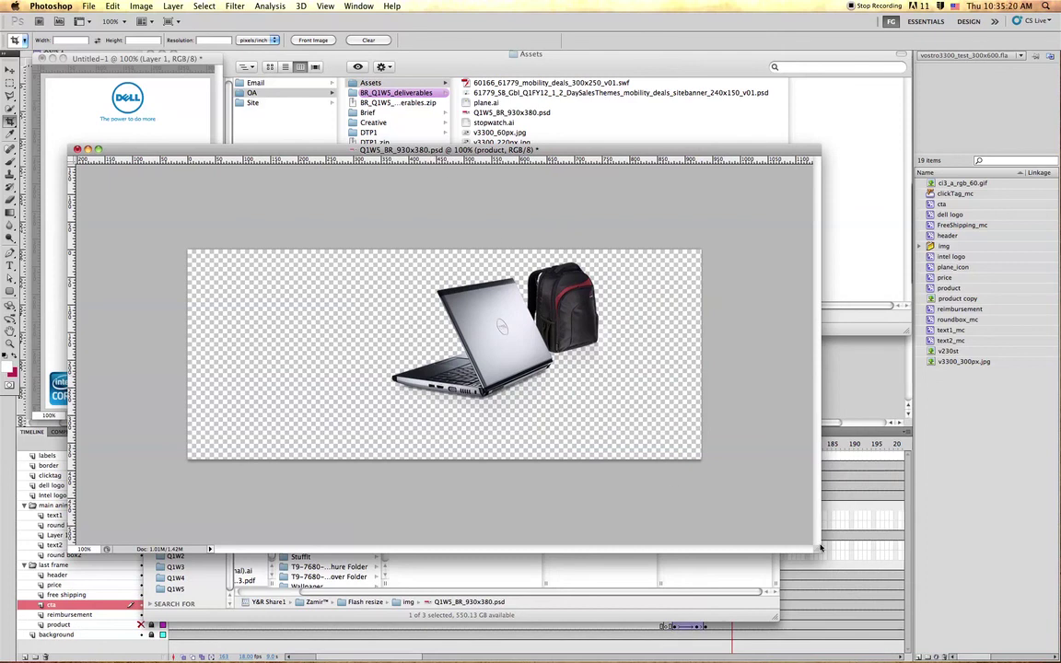
pyautogui.moveTo(814, 547); pyautogui.dragTo(644, 484)
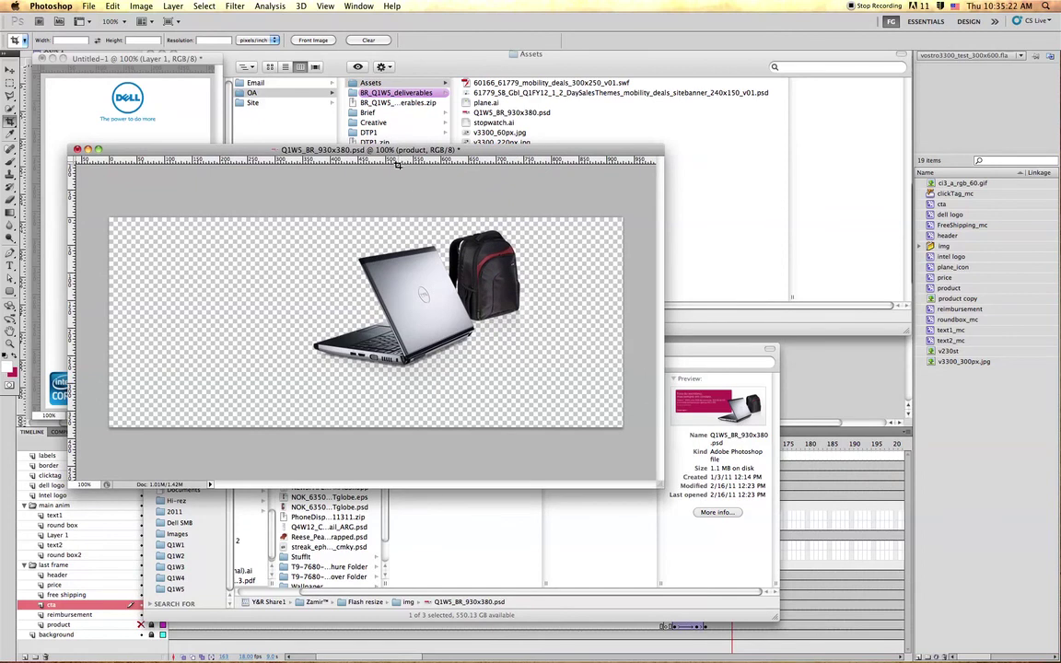
pyautogui.moveTo(395, 152); pyautogui.dragTo(598, 206)
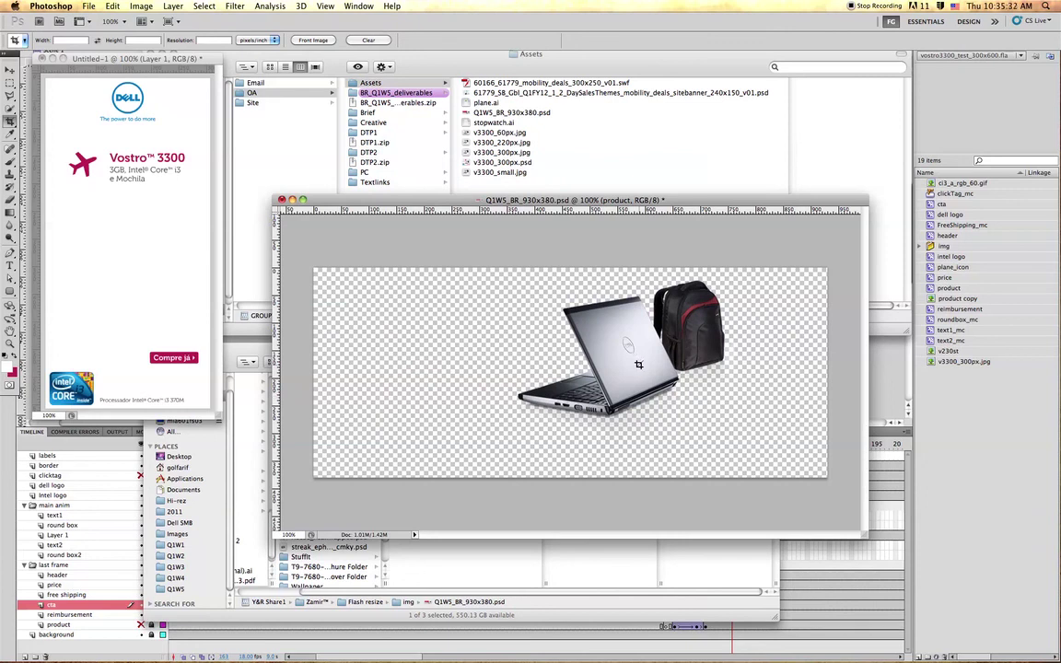
pyautogui.moveTo(590, 200); pyautogui.dragTo(370, 260)
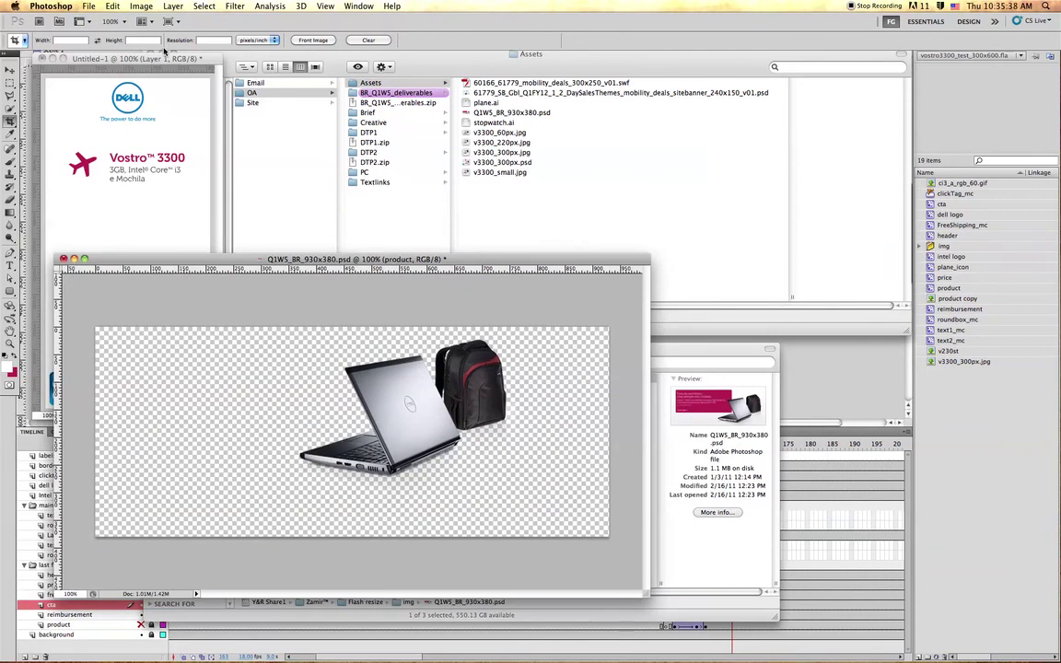
pyautogui.moveTo(168, 58)
pyautogui.mouseDown()
pyautogui.moveTo(367, 97)
pyautogui.moveTo(166, 73)
pyautogui.moveTo(177, 70)
pyautogui.mouseUp()
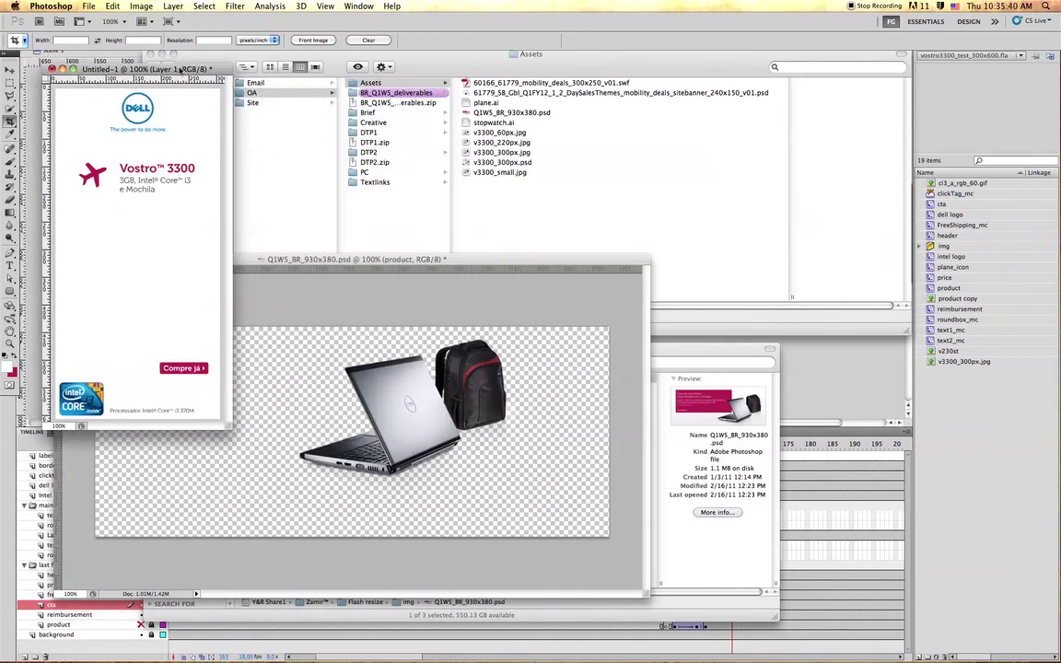
pyautogui.moveTo(368, 260); pyautogui.dragTo(565, 151)
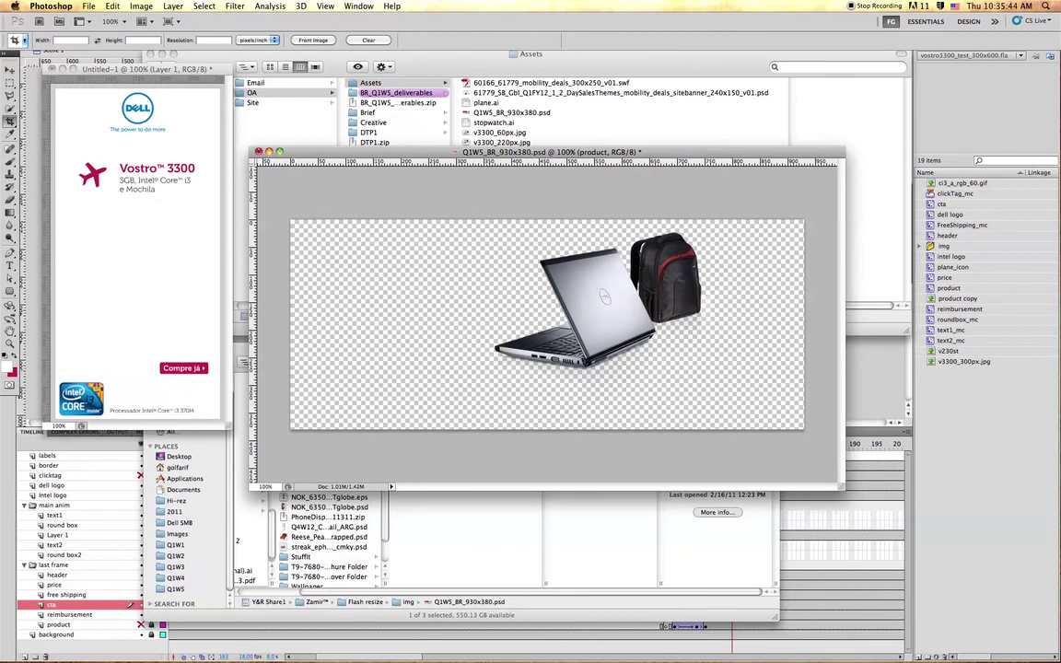
pyautogui.click(10, 70)
pyautogui.moveTo(644, 336); pyautogui.dragTo(214, 339)
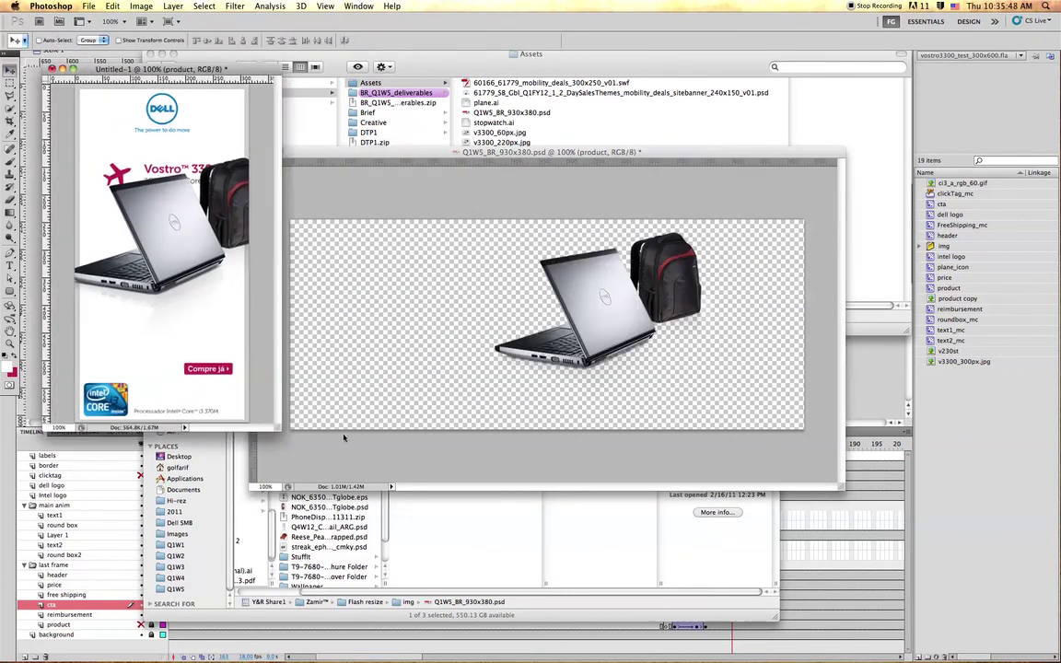
# - Scale the laptop and backpack layer in the 300x600 layout to about 75% and place it between the header text and the Compre já button
pyautogui.press('super+t')
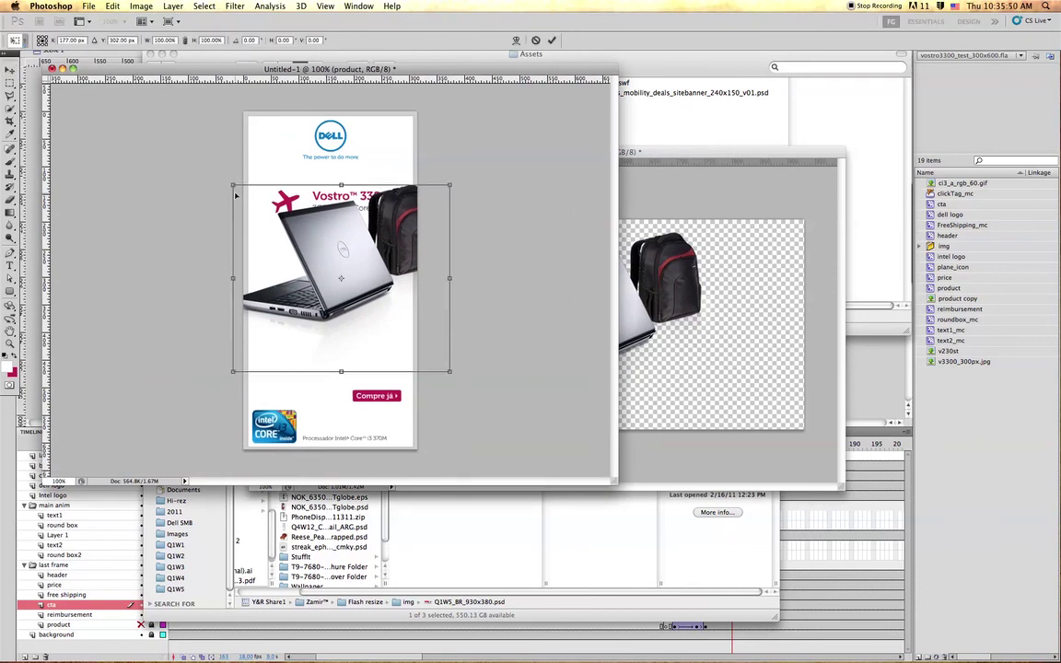
pyautogui.moveTo(236, 197); pyautogui.dragTo(260, 219)
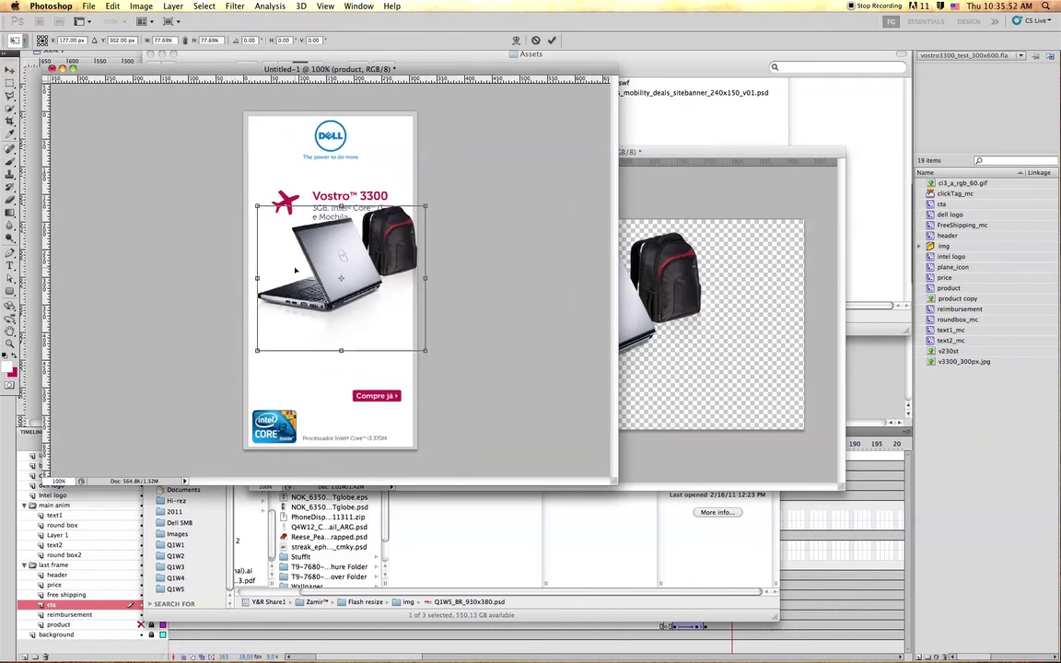
pyautogui.moveTo(342, 264); pyautogui.dragTo(337, 284)
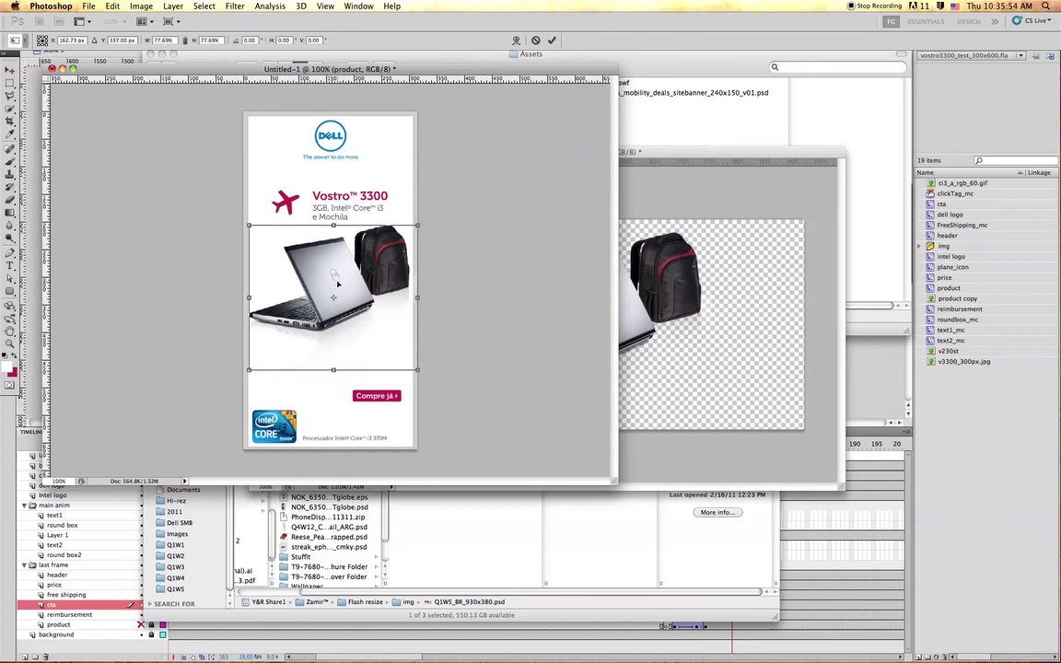
pyautogui.moveTo(248, 225); pyautogui.dragTo(256, 231)
pyautogui.moveTo(316, 267); pyautogui.dragTo(314, 269)
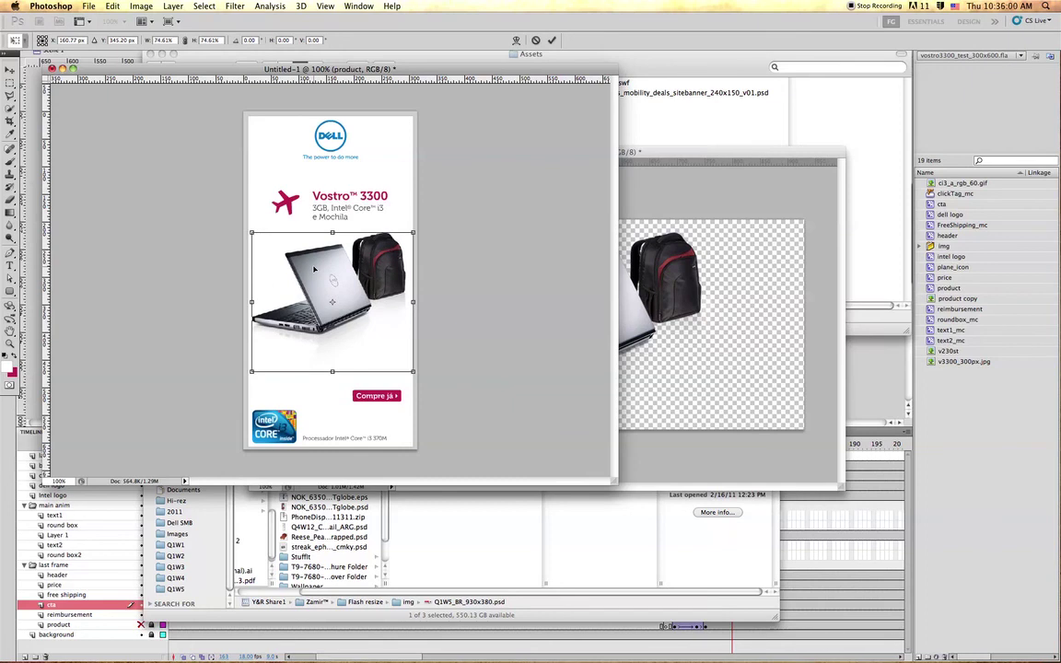
pyautogui.press('Return')
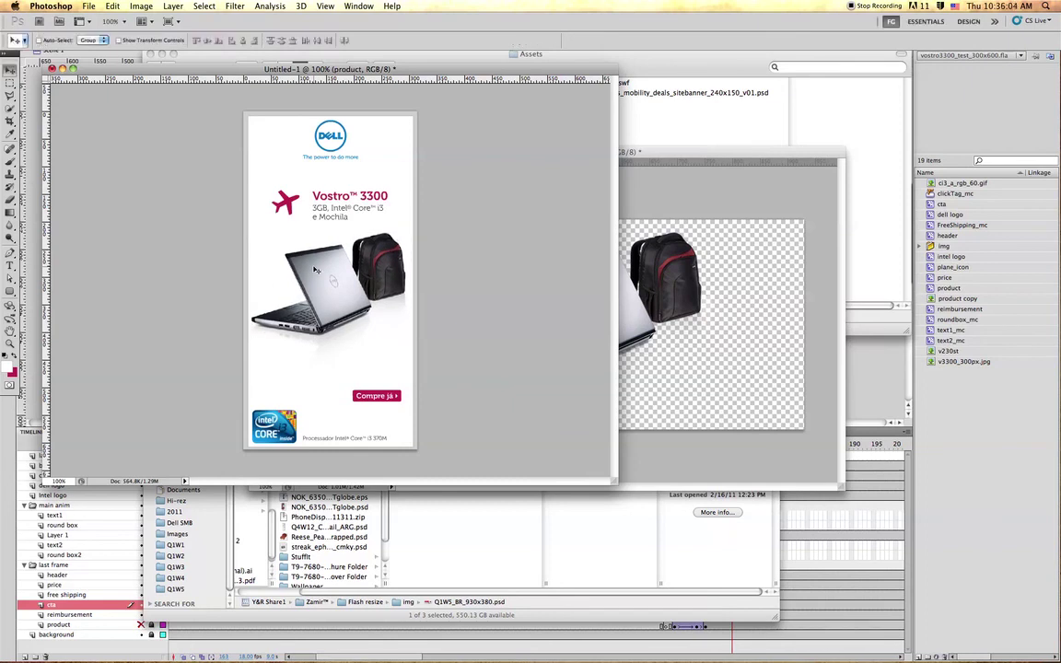
# - Try the laptop and backpack image farther left, undo that move, and nudge the image slightly right
pyautogui.moveTo(315, 270); pyautogui.dragTo(290, 272)
pyautogui.hotkey('ctrl', 'z')
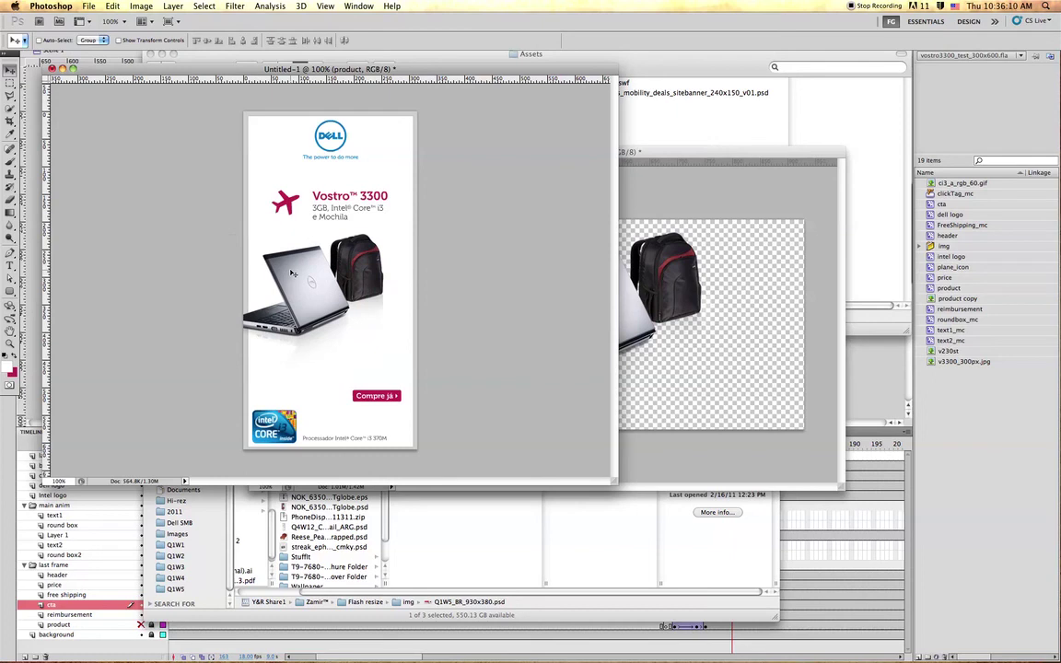
pyautogui.press('Right')
pyautogui.press('Right')
pyautogui.hotkey('ctrl', 'z')
pyautogui.hotkey('ctrl', 'z')
pyautogui.hotkey('ctrl', 'z')
pyautogui.hotkey('ctrl', 'z')
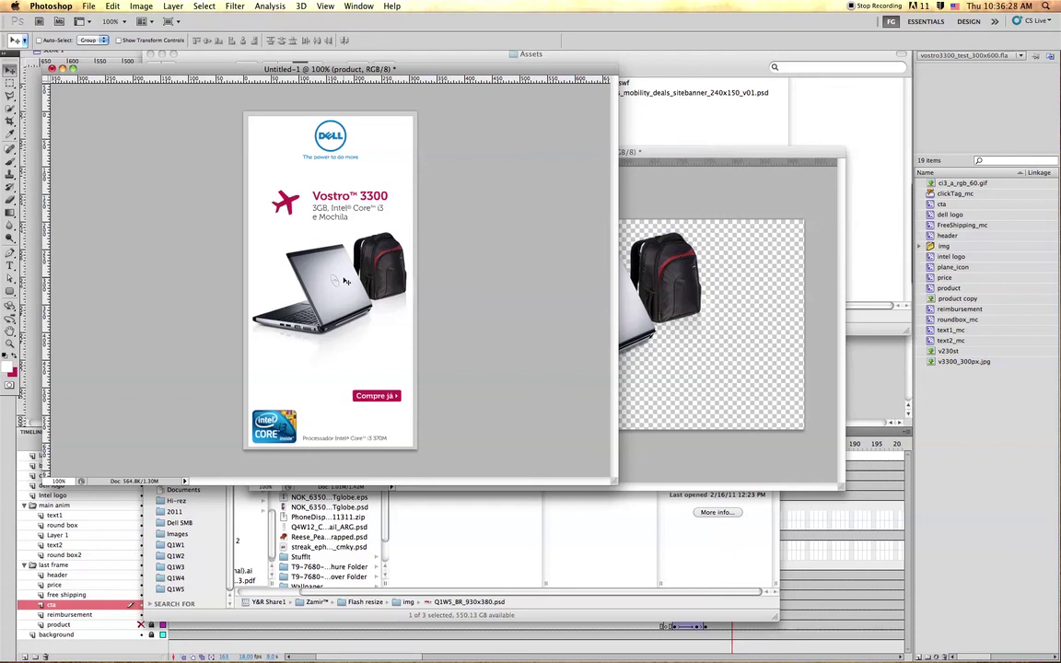
# - Switch to Finder and open the folha folder under v3300 in BR_Q1W5_deliverables
pyautogui.moveTo(345, 70); pyautogui.dragTo(334, 96)
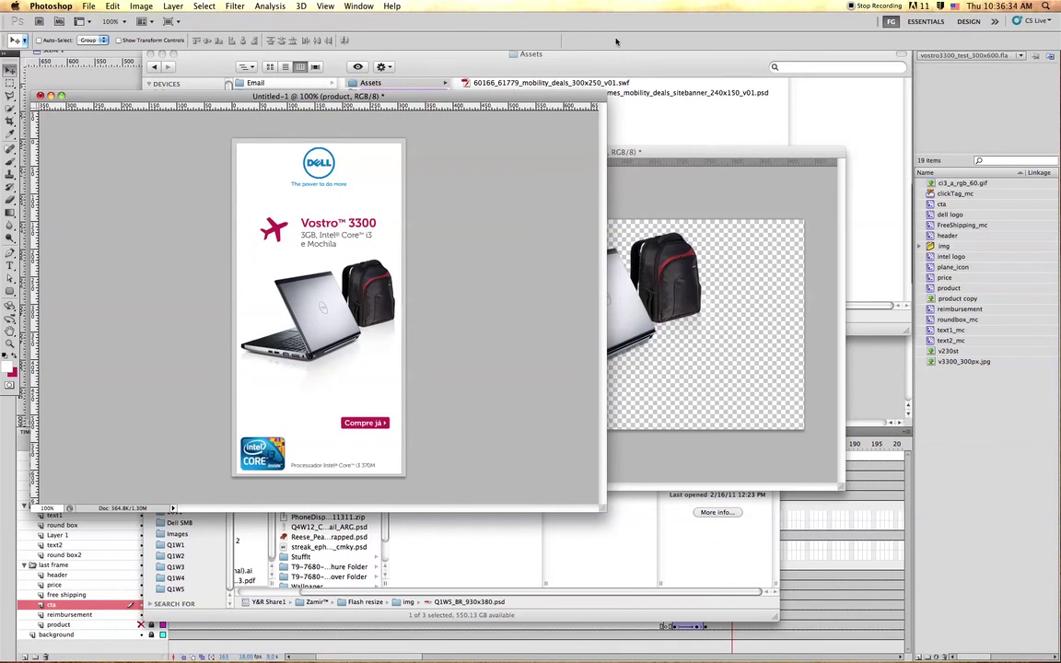
pyautogui.click(556, 52)
pyautogui.moveTo(556, 52); pyautogui.dragTo(556, 94)
pyautogui.click(402, 138)
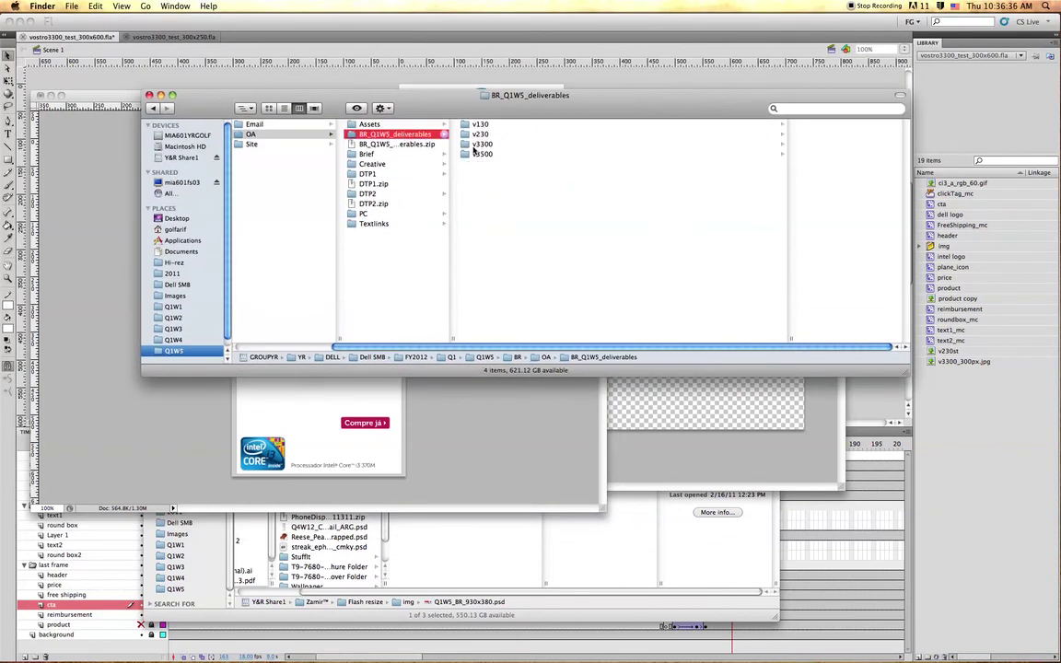
pyautogui.click(483, 145)
pyautogui.moveTo(609, 91); pyautogui.dragTo(534, 102)
pyautogui.click(635, 146)
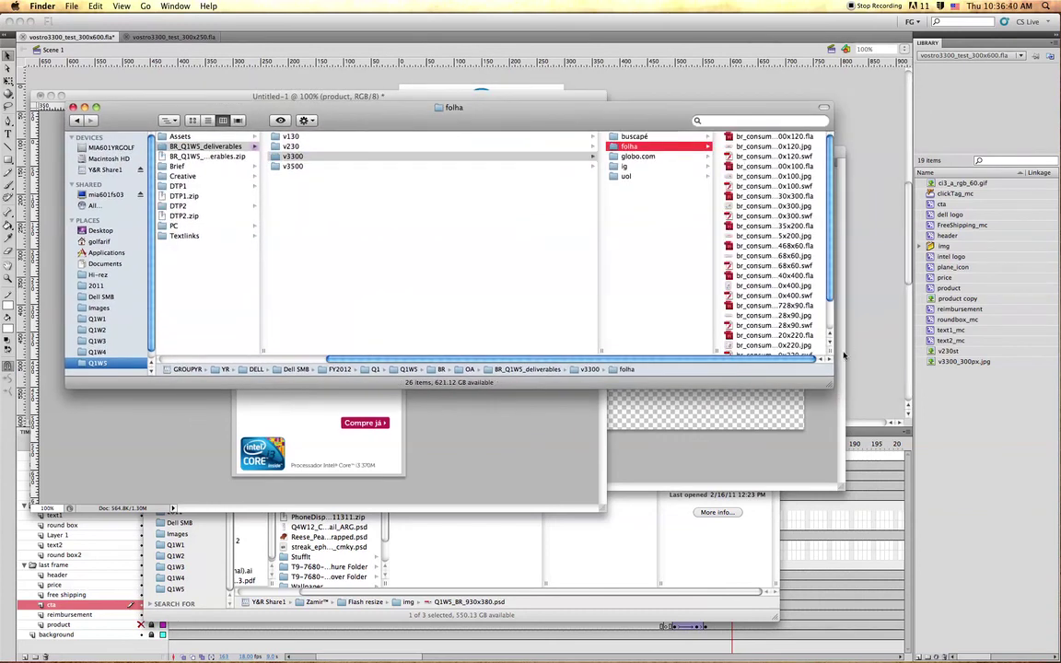
# - Widen the Finder window to show full file names and examine the banner sizes in the folha, globo.com and ig folders
pyautogui.moveTo(831, 356); pyautogui.dragTo(1051, 348)
pyautogui.scroll(-2, 928, 300)
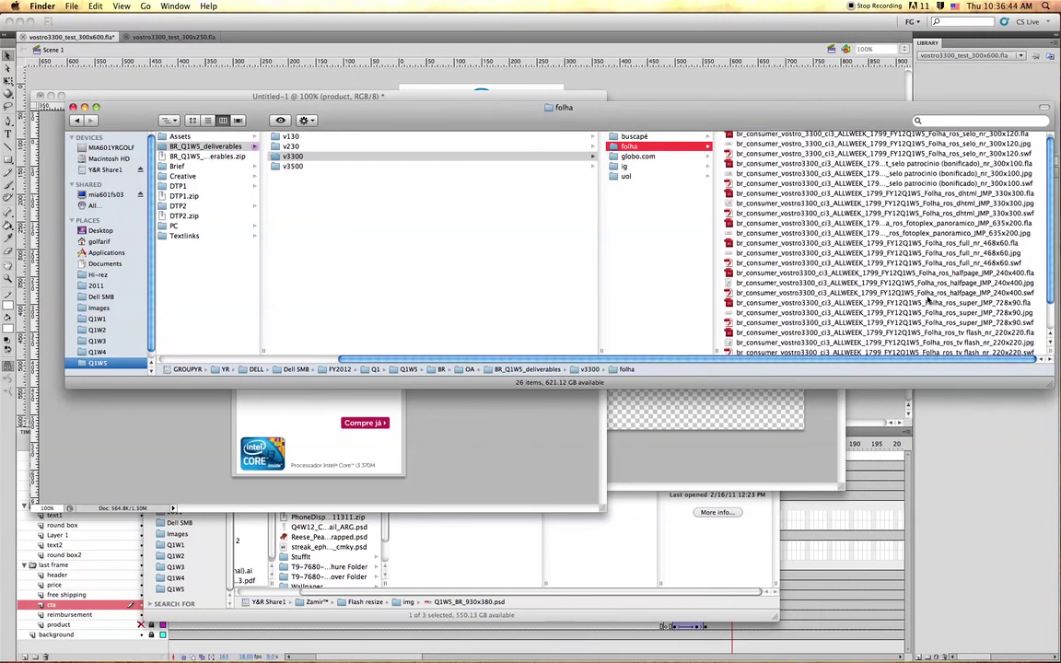
pyautogui.scroll(1, 928, 300)
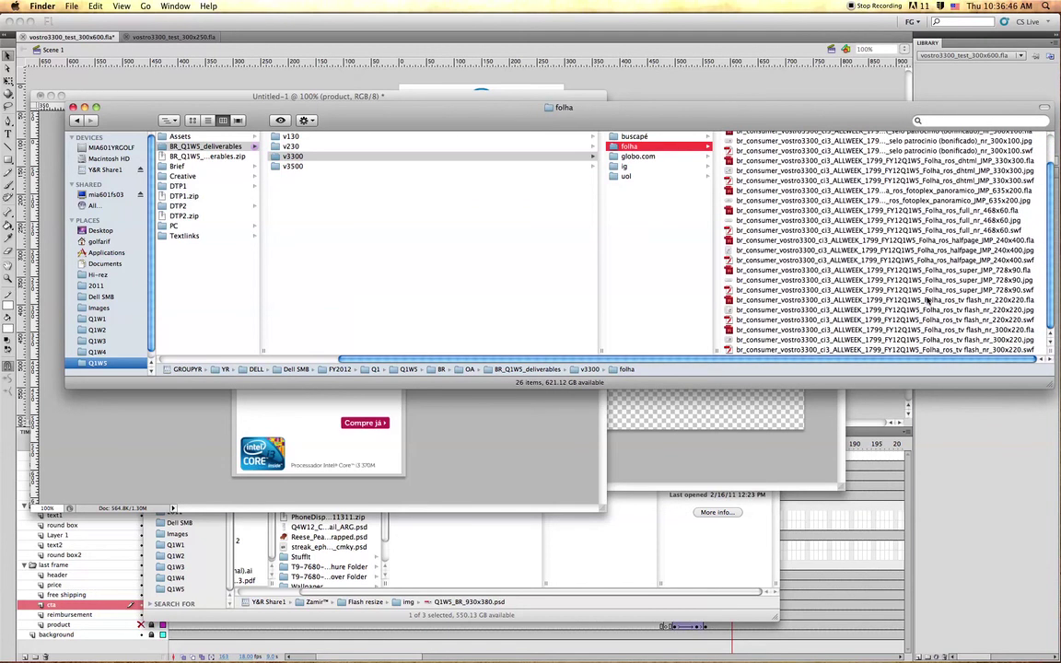
pyautogui.scroll(1, 928, 300)
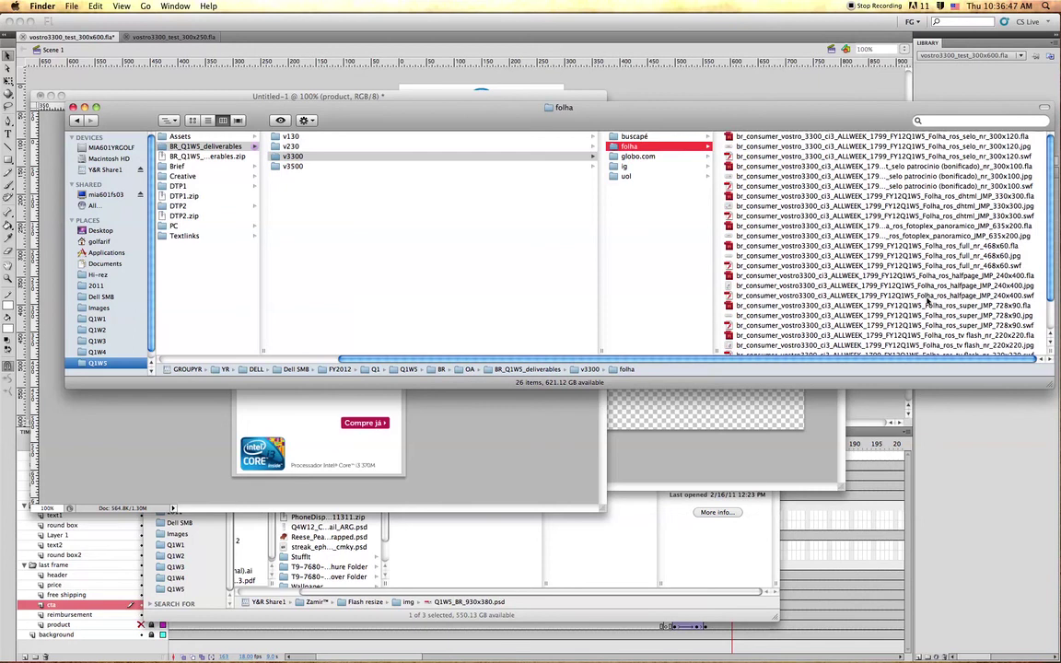
pyautogui.click(648, 156)
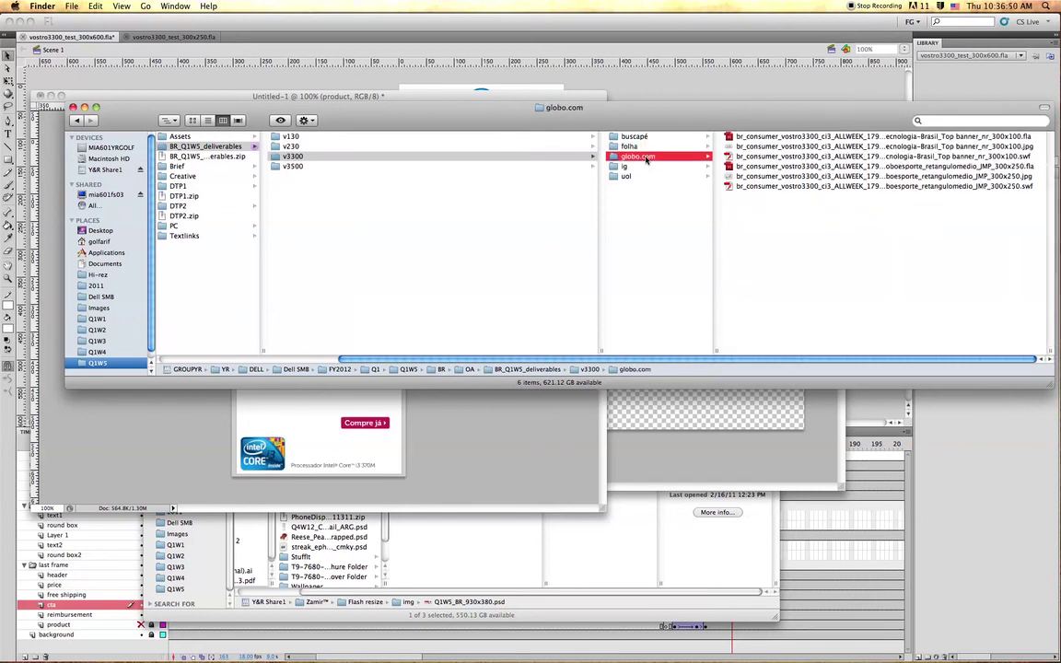
pyautogui.click(644, 167)
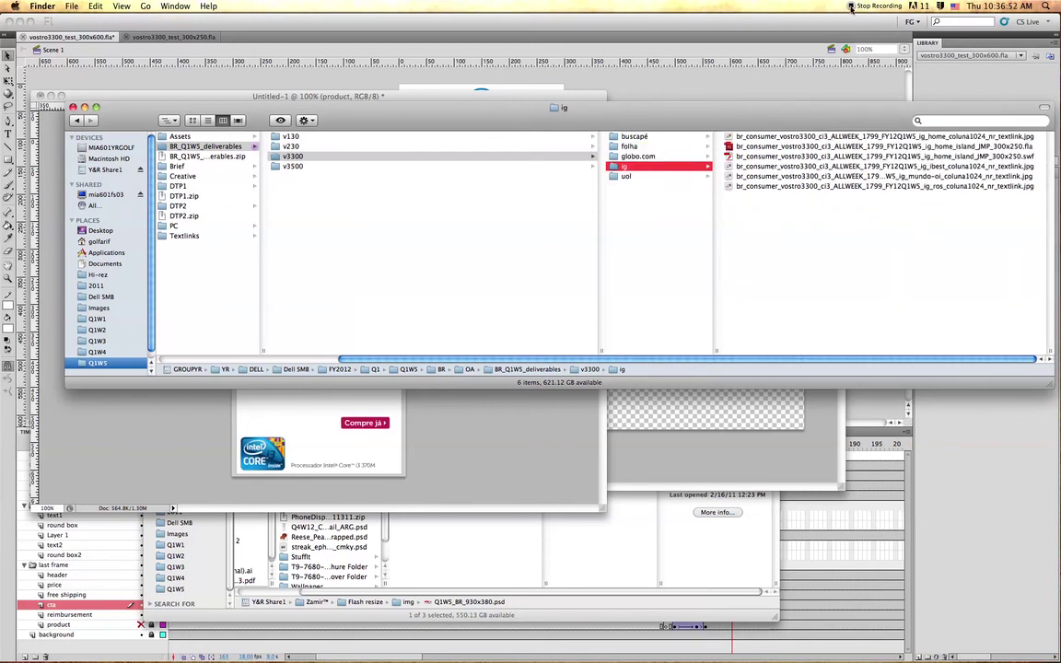